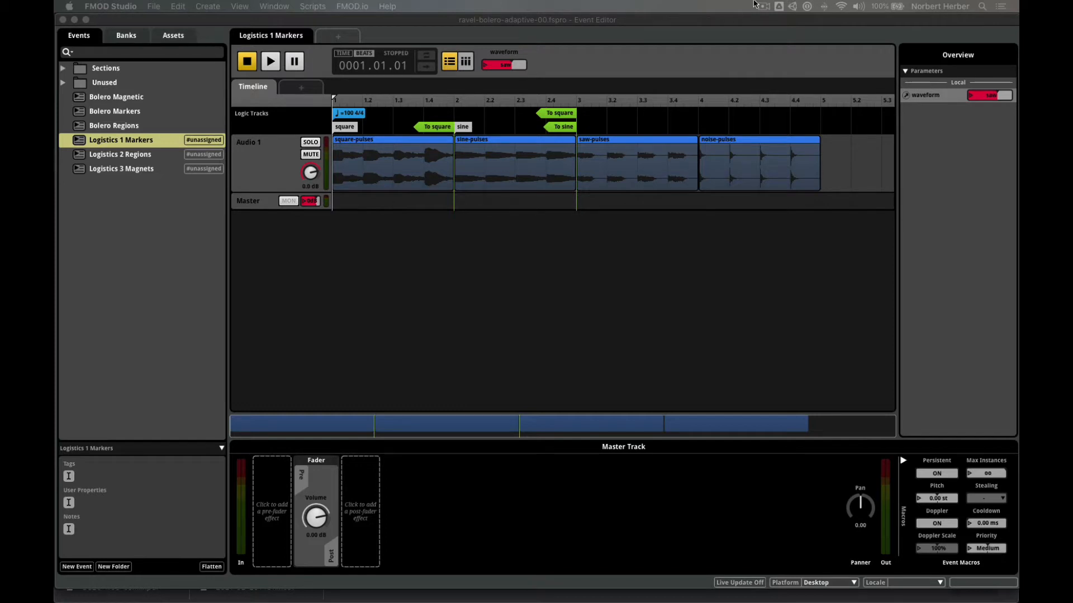
# - Start the event playing and set the waveform parameter to square
pyautogui.click(637, 55)
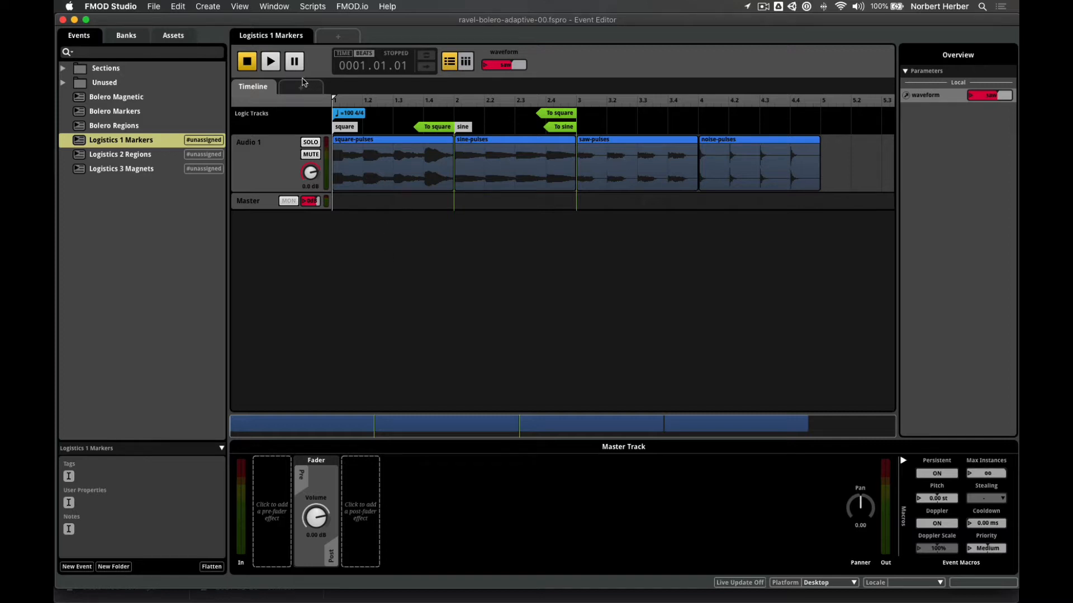
pyautogui.click(271, 62)
pyautogui.click(484, 66)
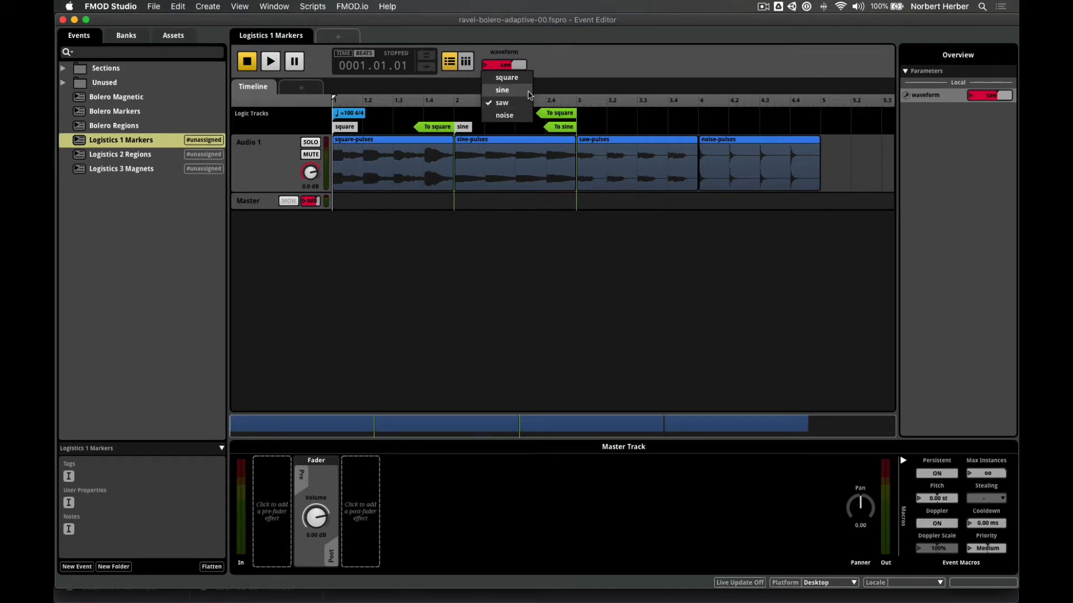
pyautogui.click(525, 78)
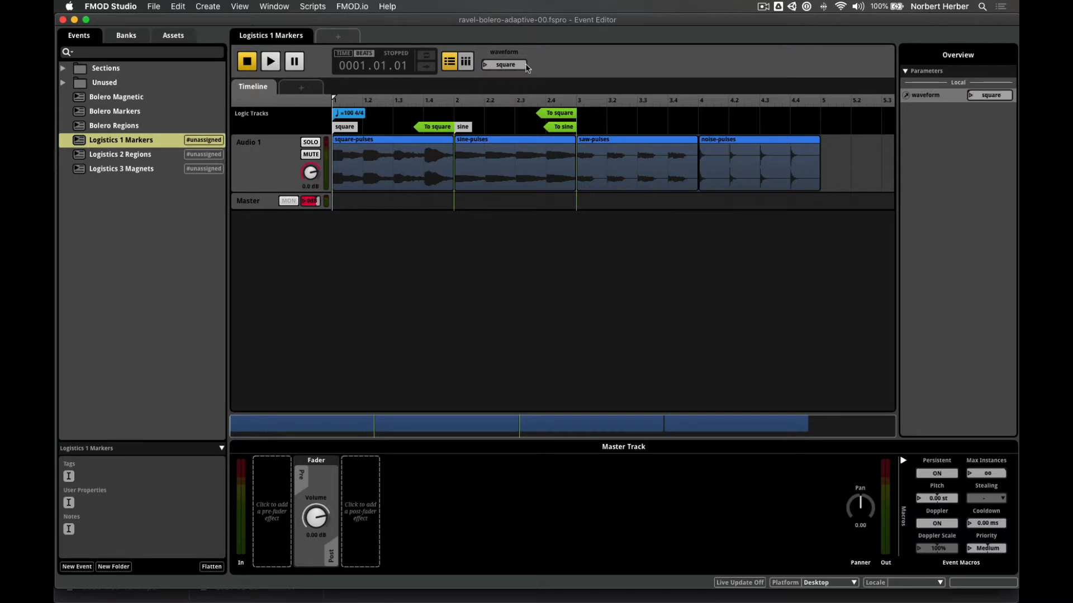
# - Audition the event with square, stop it, and show the To square marker's conditions
pyautogui.click(274, 65)
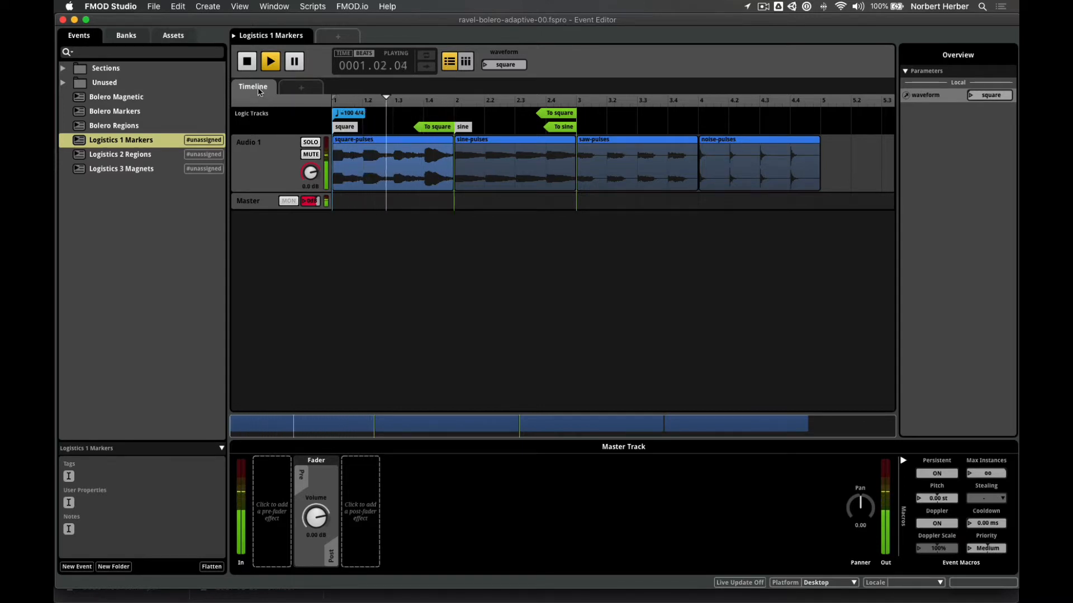
pyautogui.press('space')
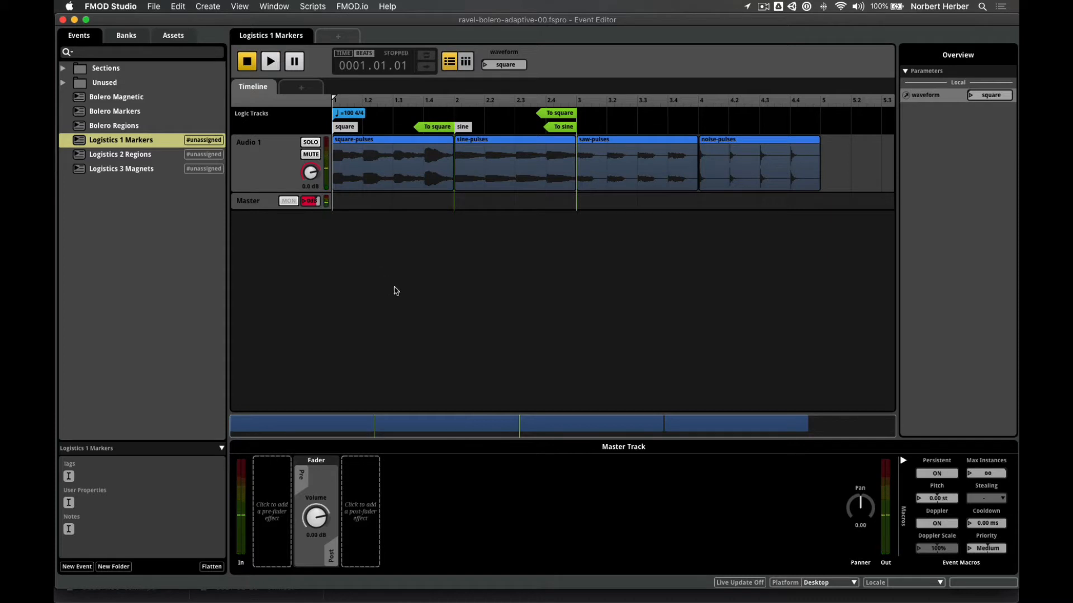
pyautogui.click(432, 128)
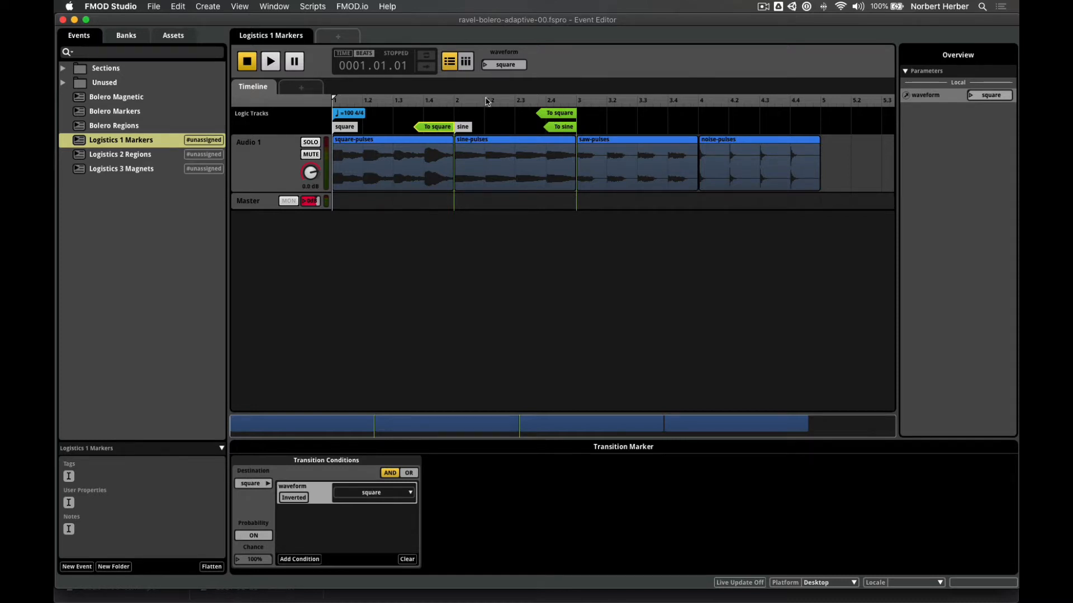
# - Set waveform to sine, play and stop the event, then view the To sine marker's condition
pyautogui.click(486, 66)
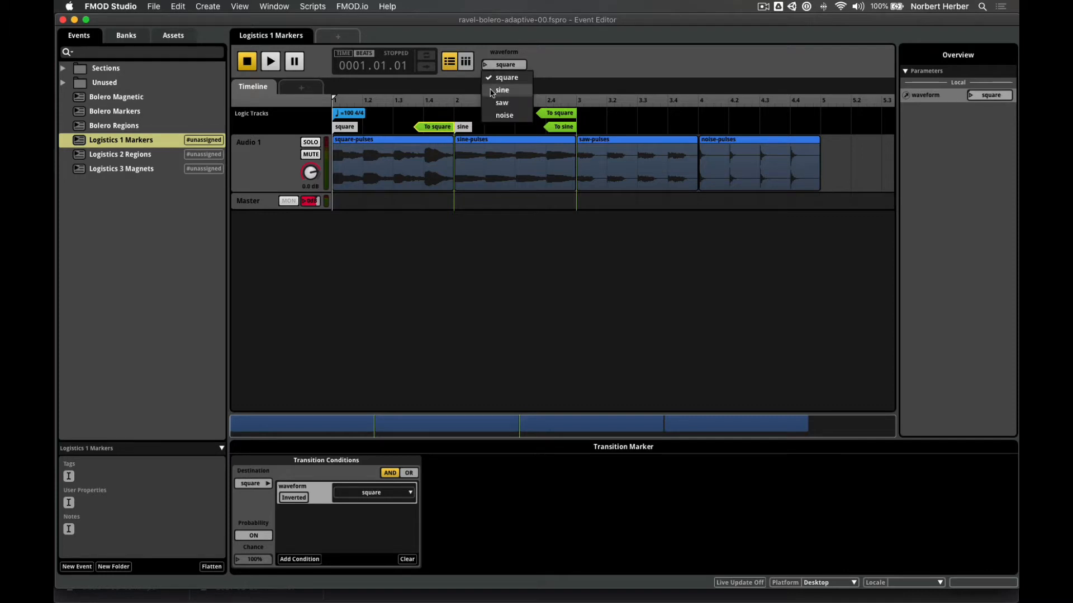
pyautogui.click(493, 91)
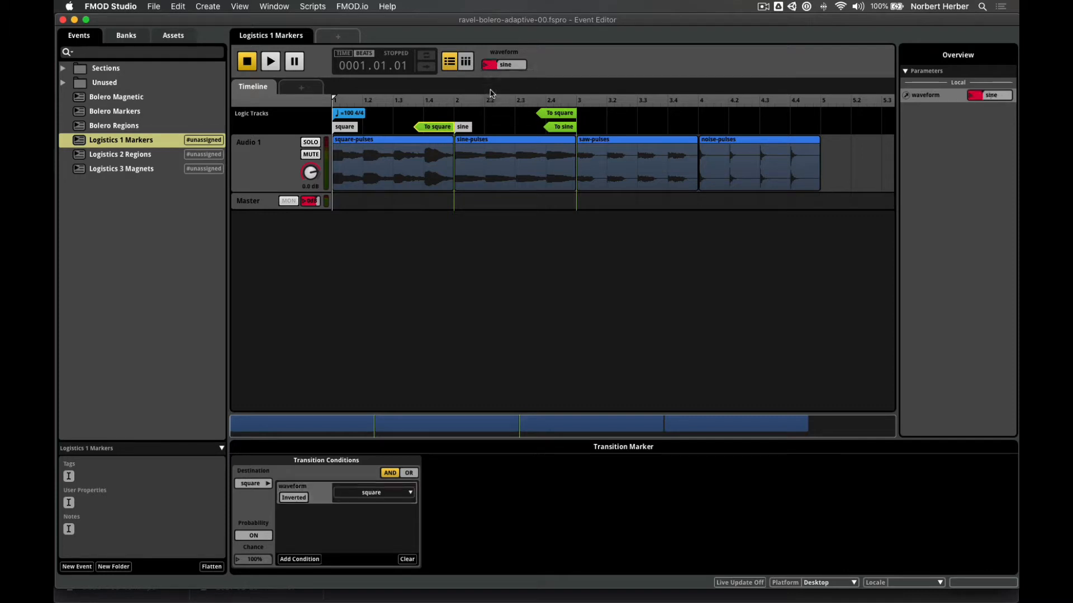
pyautogui.click(270, 65)
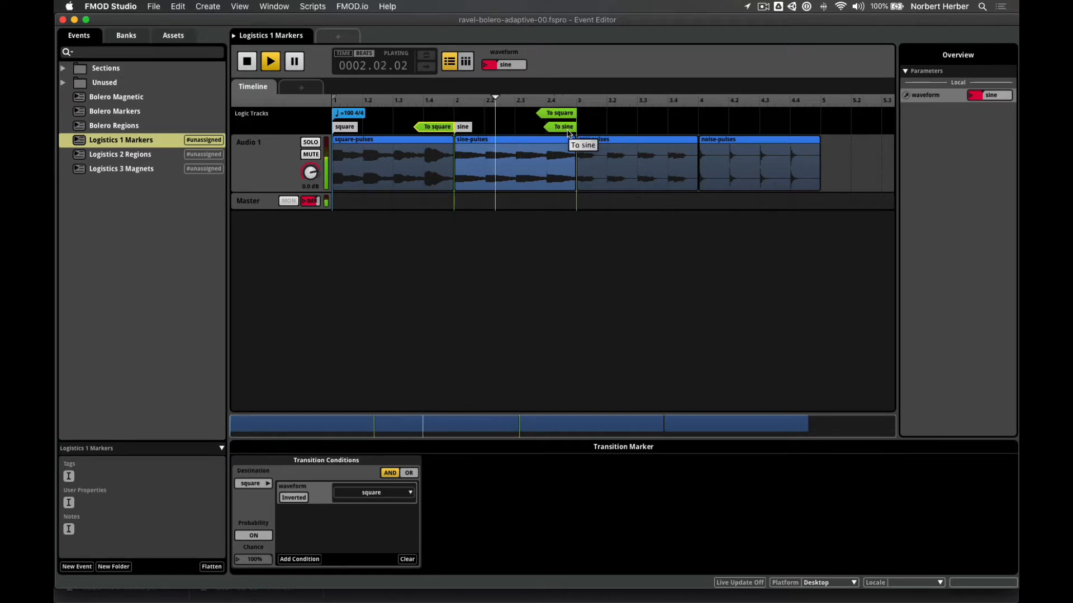
pyautogui.click(247, 62)
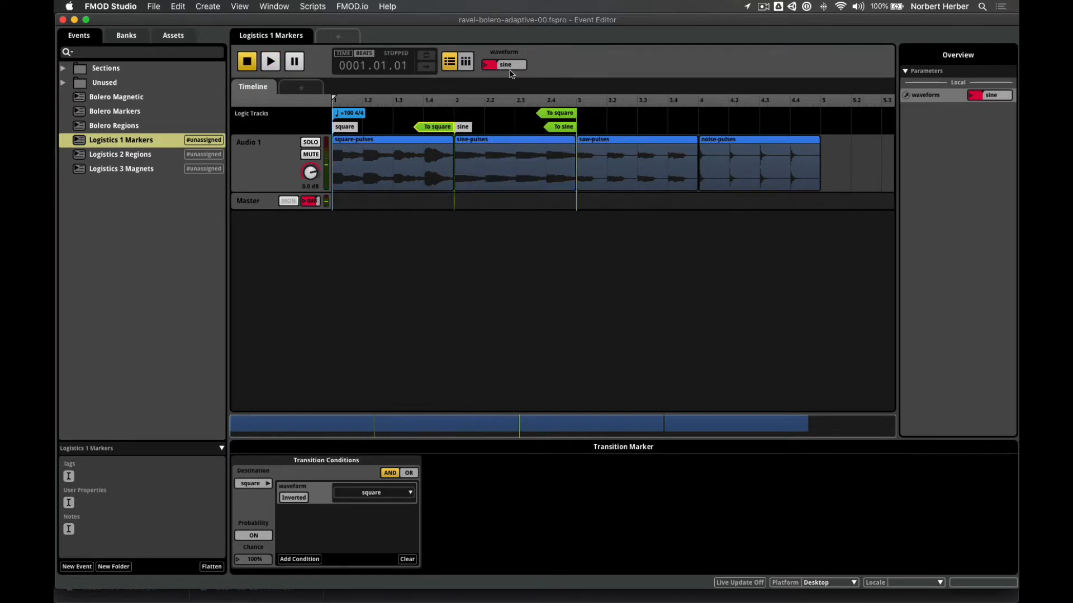
pyautogui.click(563, 130)
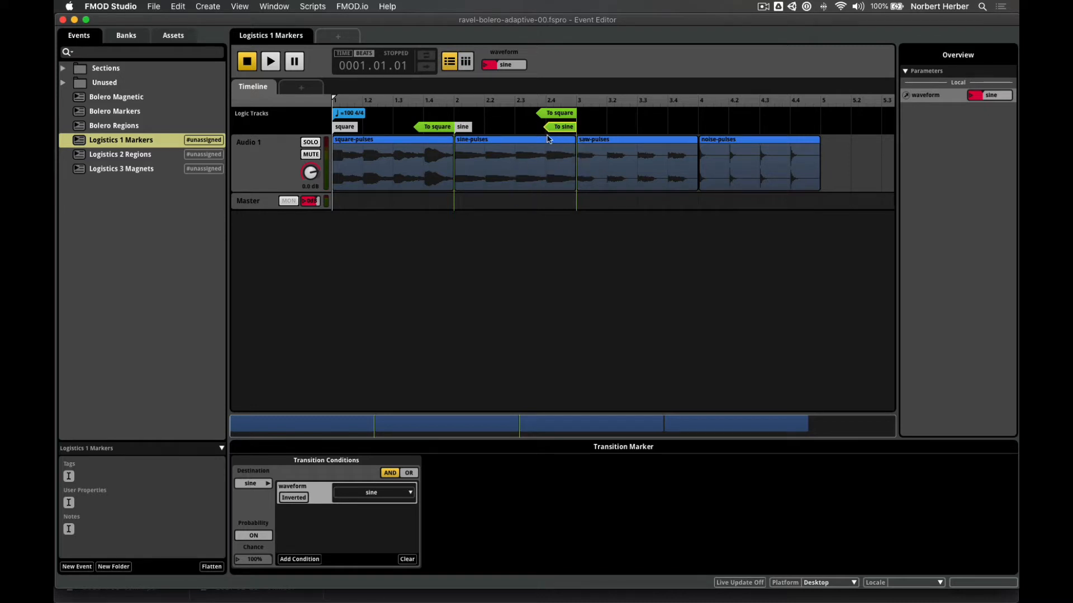
# - Play the event, change waveform from sine to square mid-playback, then stop
pyautogui.click(270, 62)
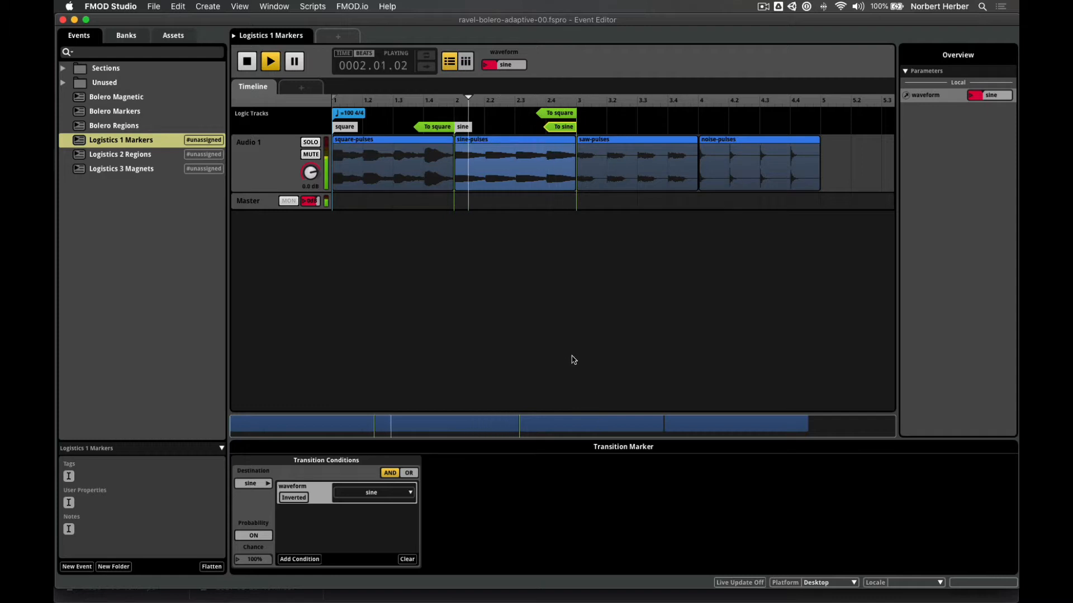
pyautogui.click(495, 65)
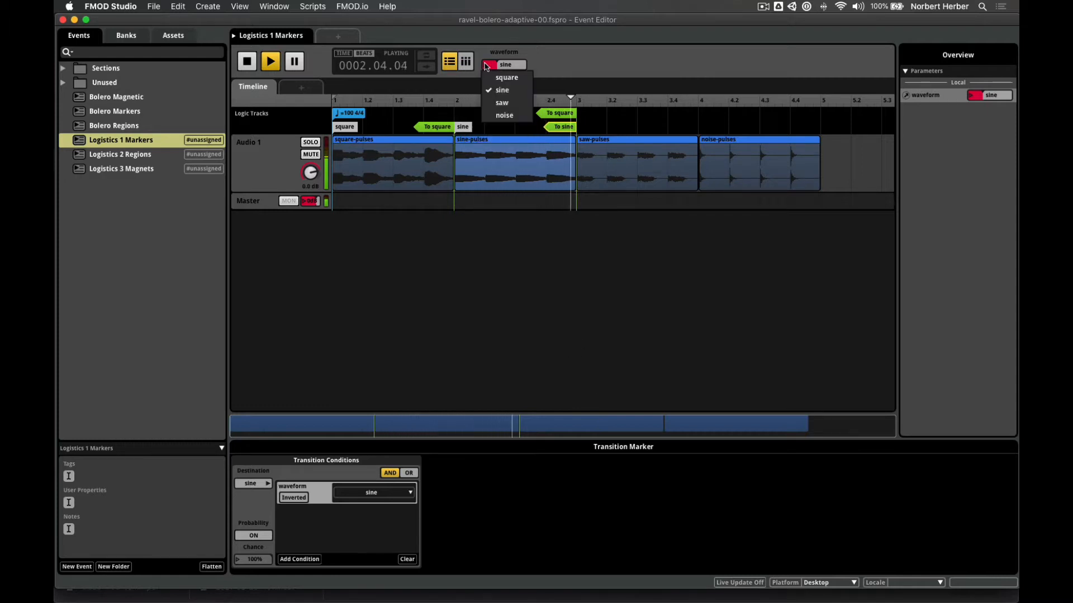
pyautogui.click(488, 79)
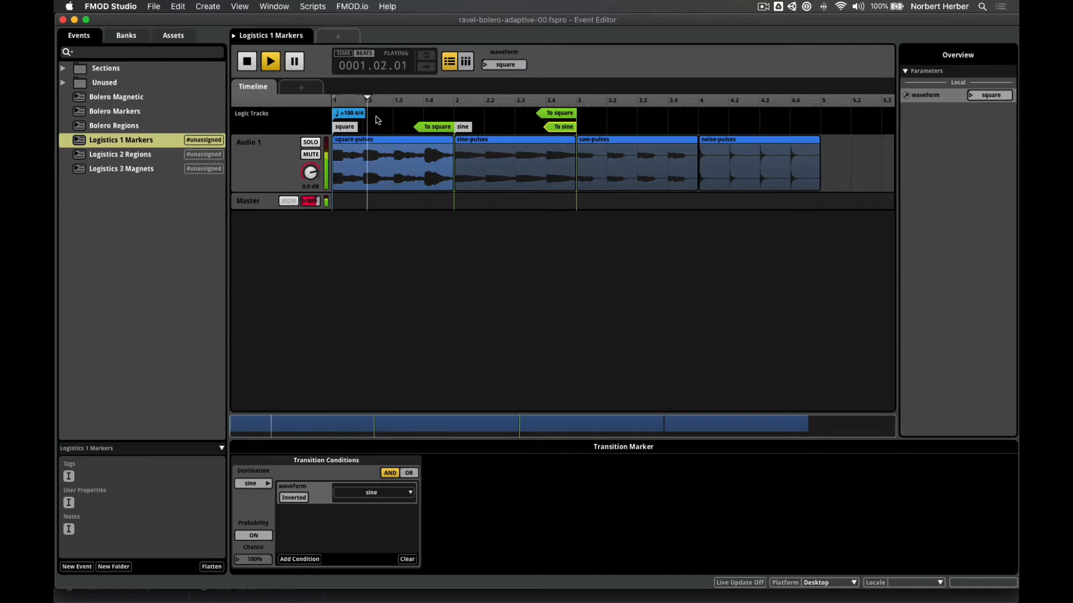
pyautogui.click(243, 68)
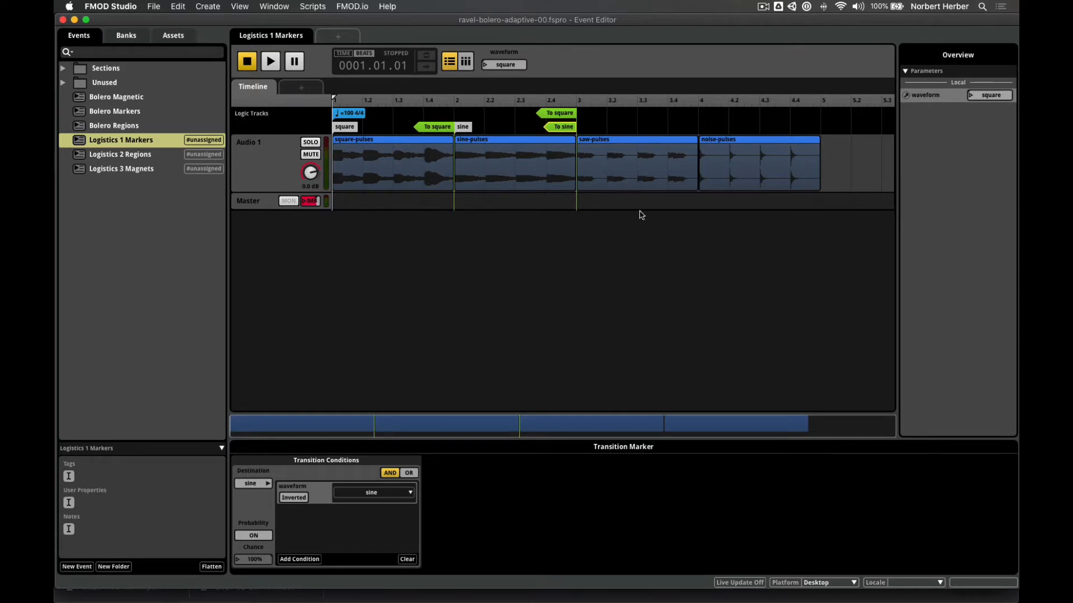
# - Add a destination marker at bar 3 named saw
pyautogui.rightClick(580, 133)
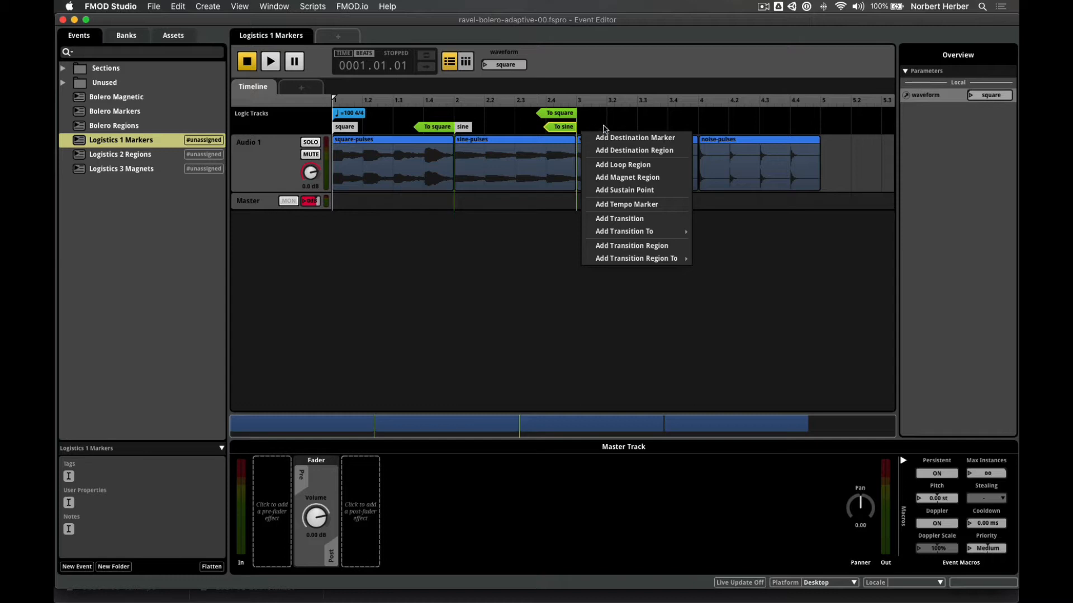
pyautogui.click(607, 138)
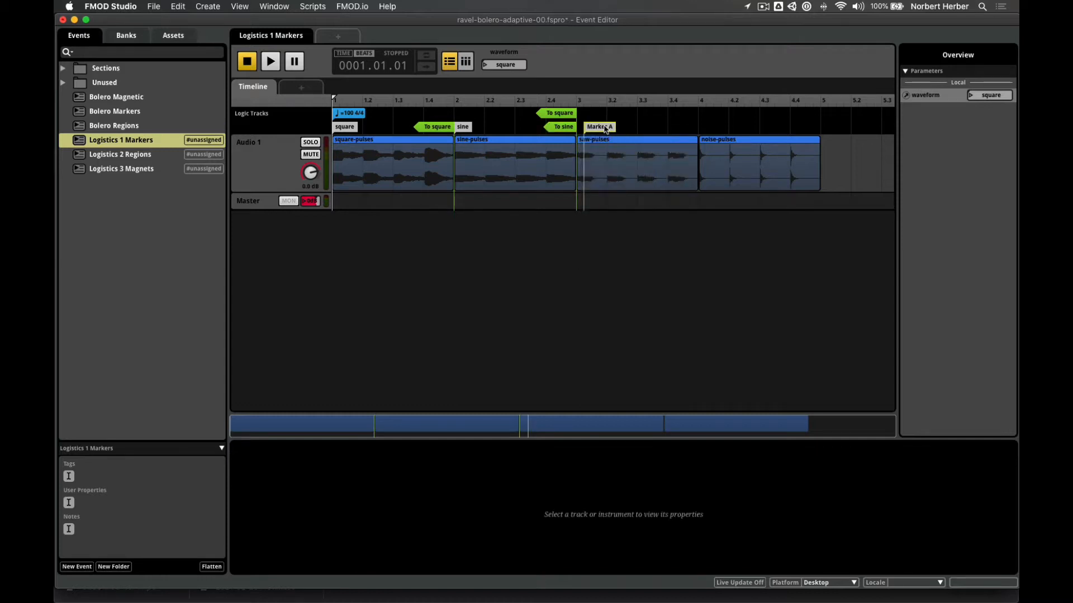
pyautogui.moveTo(600, 128); pyautogui.dragTo(593, 127)
pyautogui.doubleClick(594, 126)
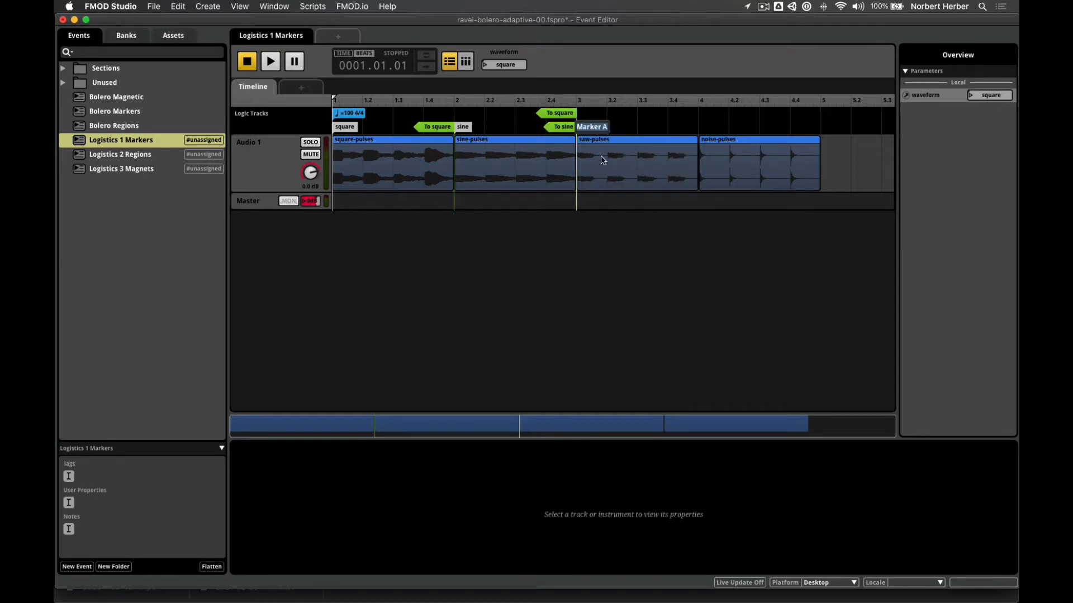
pyautogui.write('saw')
pyautogui.press('Return')
# - Add a second destination marker at bar 4 named noise
pyautogui.rightClick(703, 129)
pyautogui.click(718, 135)
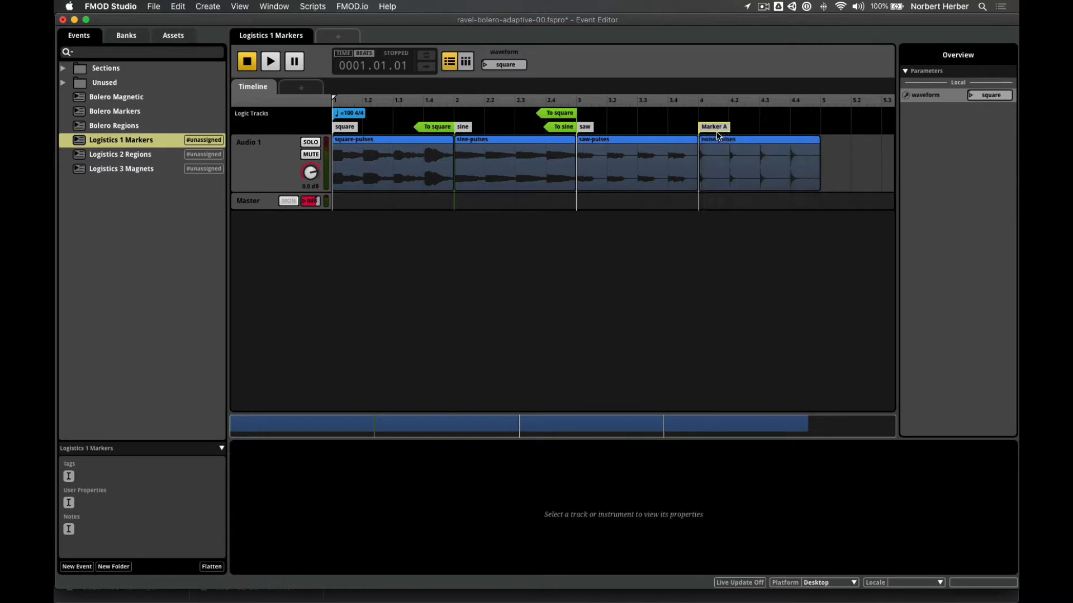
pyautogui.doubleClick(715, 127)
pyautogui.press('BackSpace')
pyautogui.press('Return')
# - Add a To saw transition marker and place it just before the noise marker
pyautogui.rightClick(662, 129)
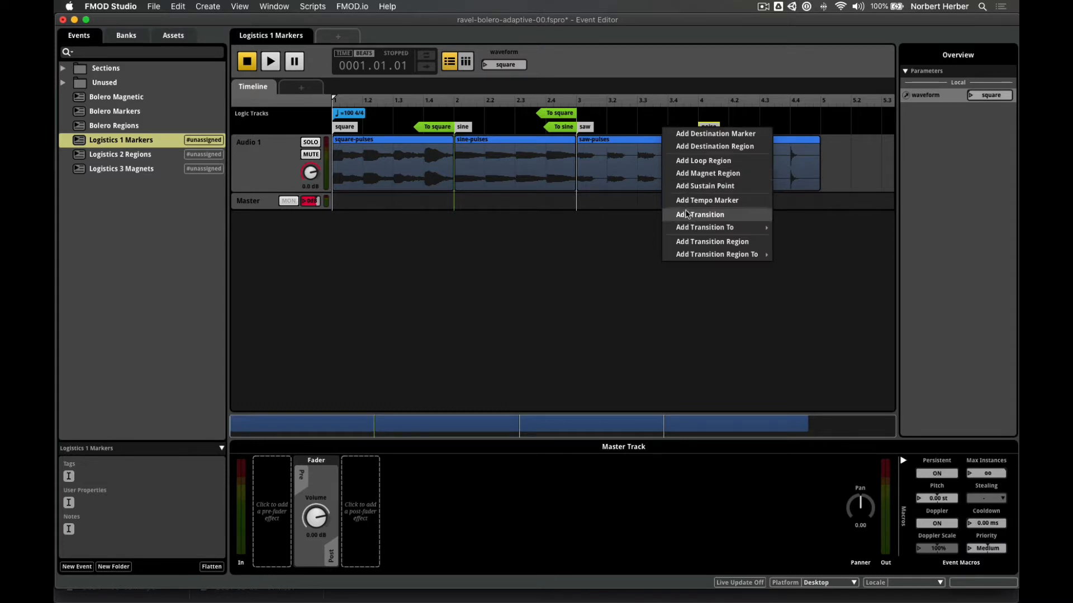
pyautogui.moveTo(692, 229)
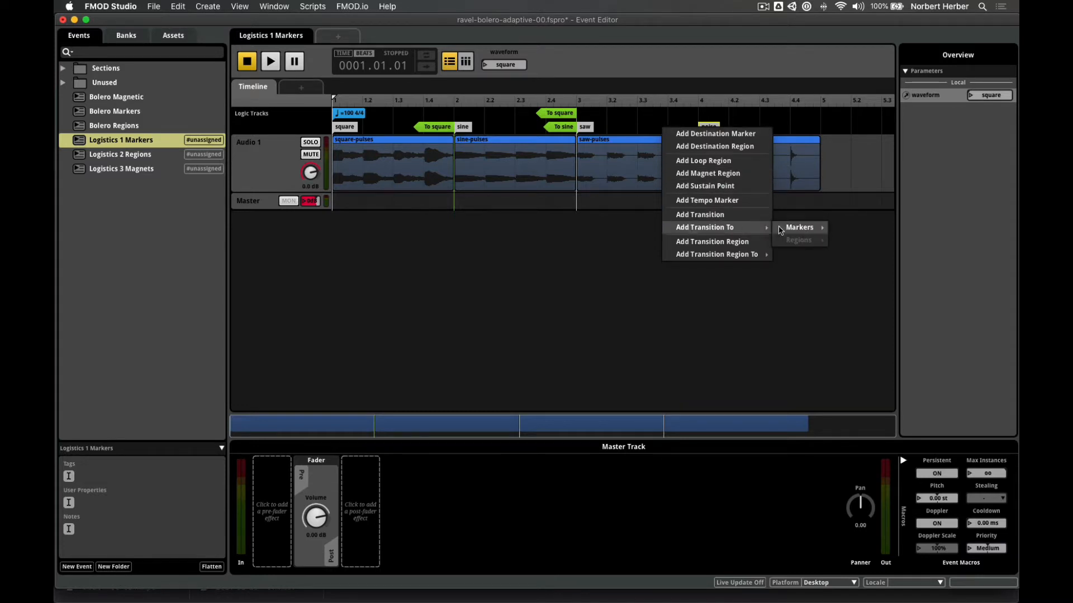
pyautogui.moveTo(780, 230)
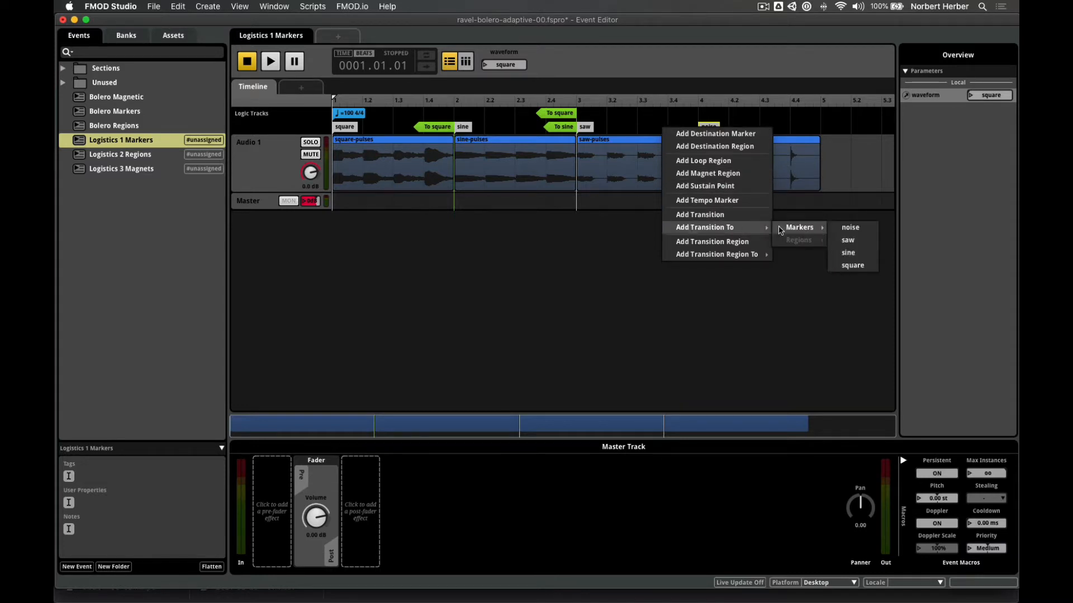
pyautogui.click(849, 240)
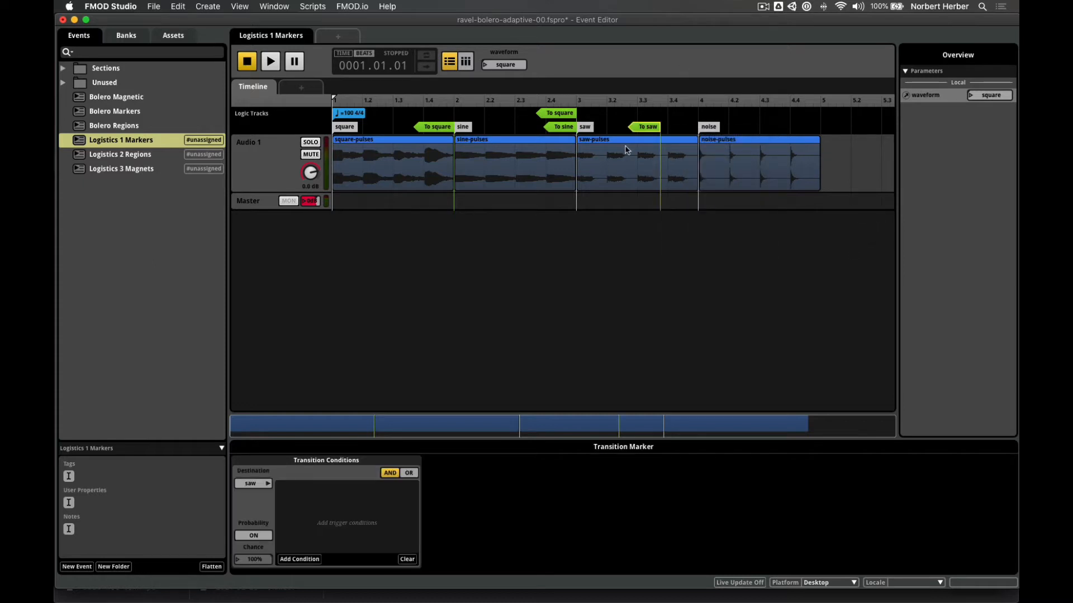
pyautogui.moveTo(639, 126); pyautogui.dragTo(677, 127)
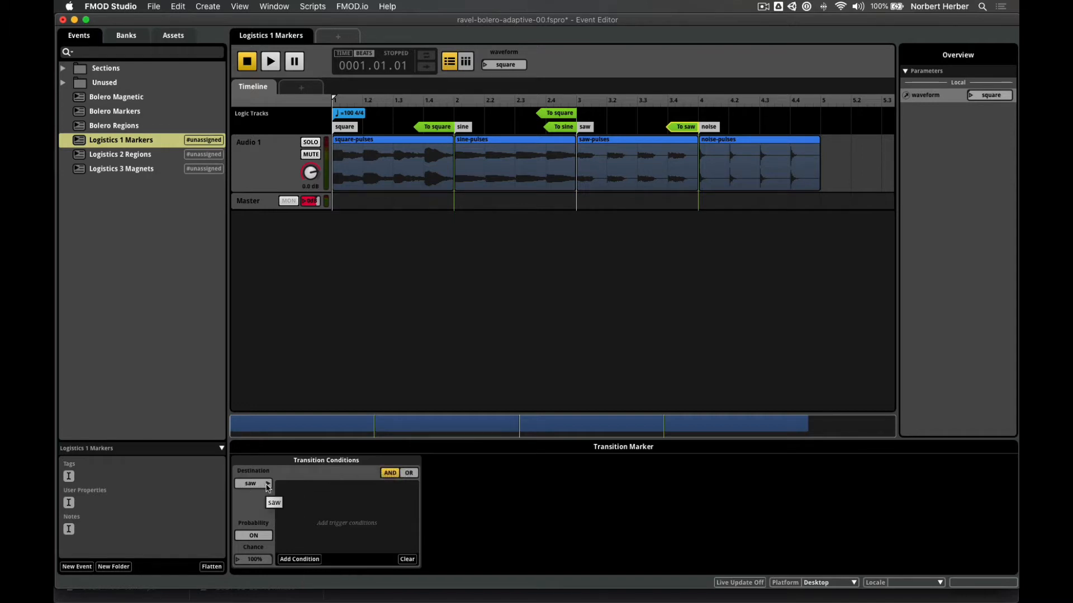
# - Give the To saw marker a waveform parameter condition requiring saw
pyautogui.click(299, 559)
pyautogui.moveTo(309, 536)
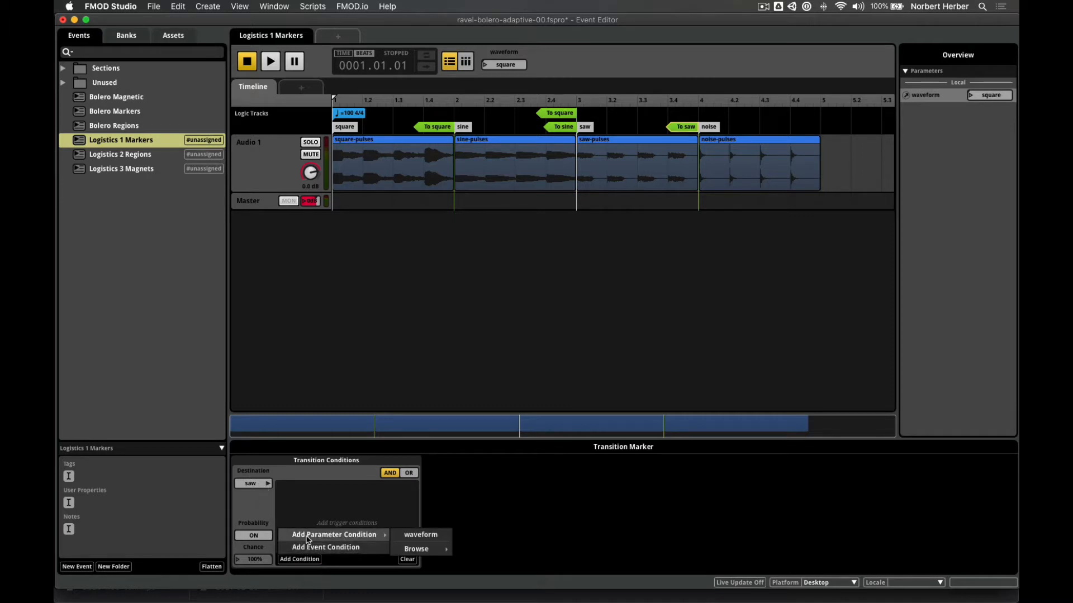
pyautogui.click(416, 536)
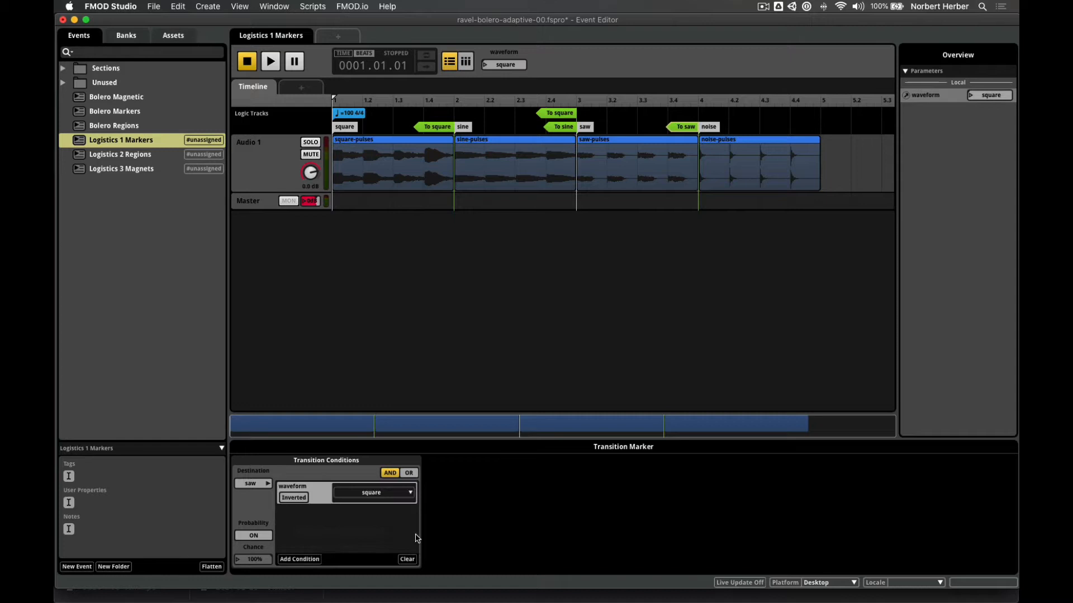
pyautogui.click(375, 494)
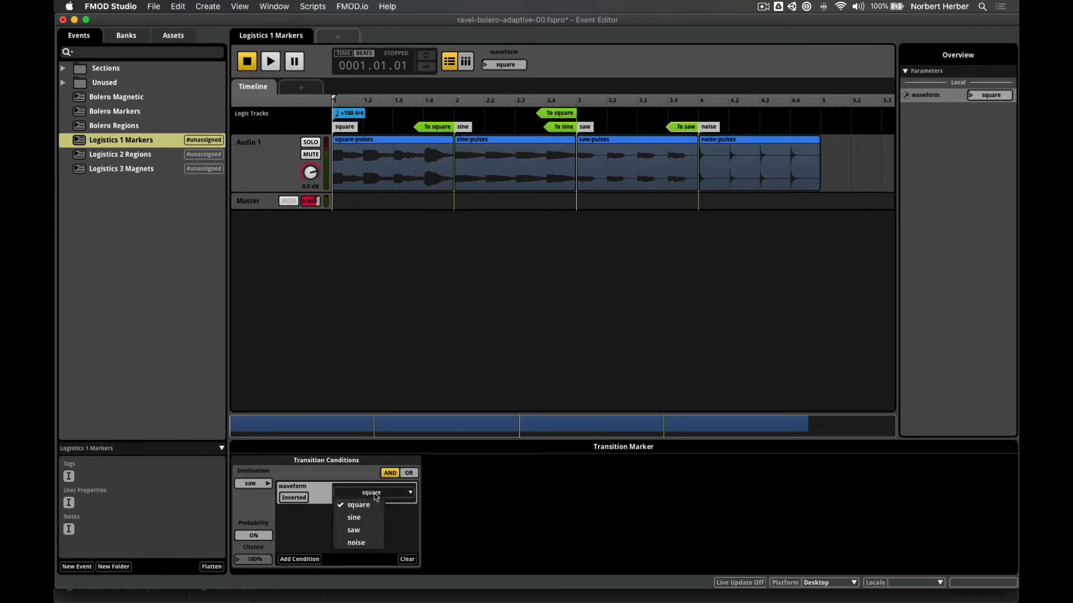
pyautogui.click(375, 530)
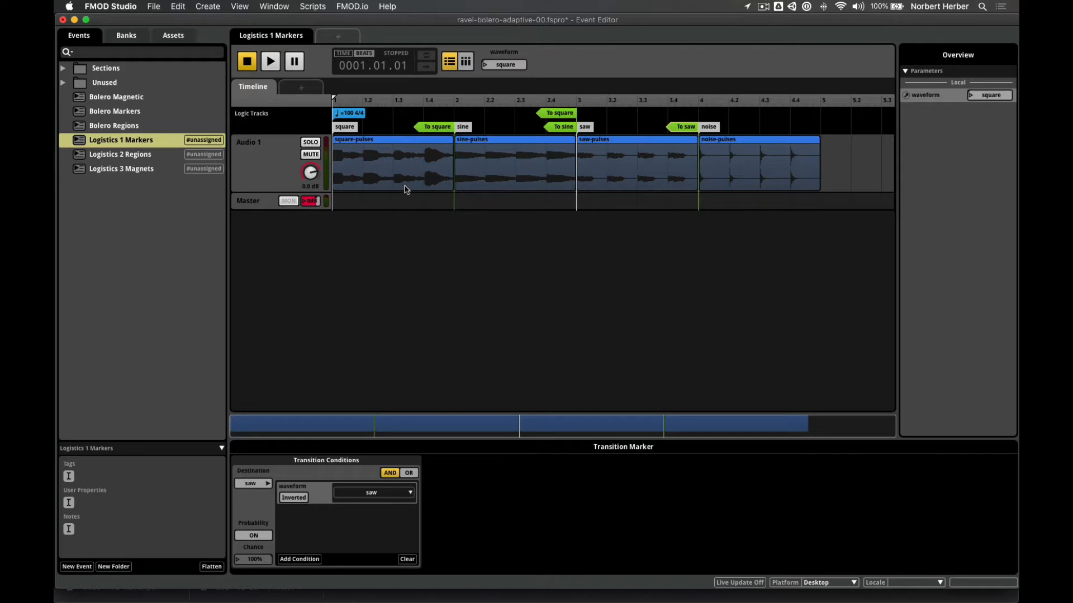
# - Deselect the transition marker and dismiss the add-sheet menu without adding a sheet
pyautogui.click(915, 128)
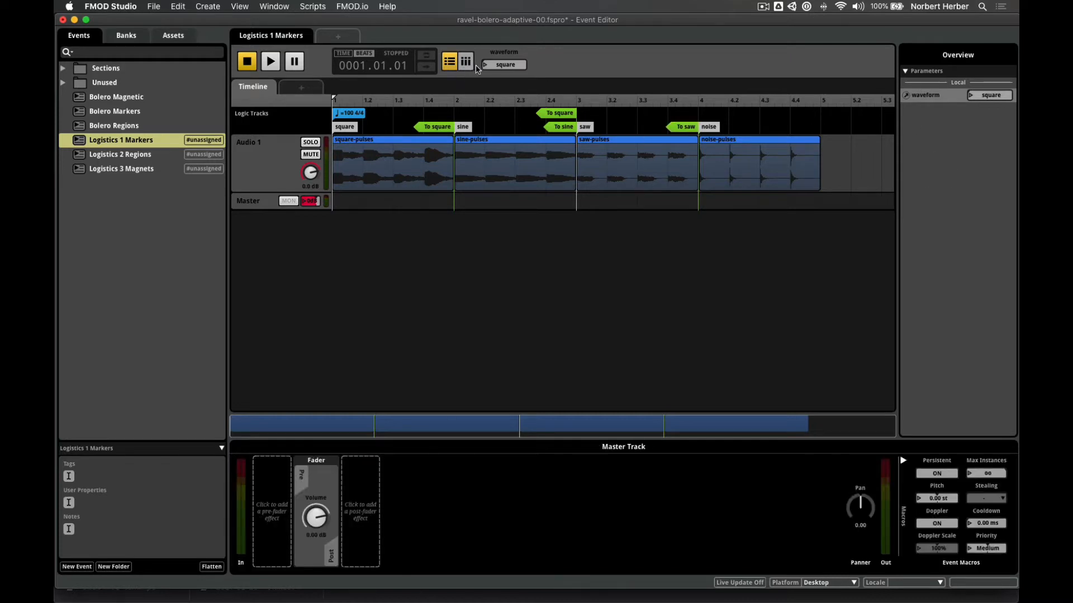
pyautogui.click(308, 90)
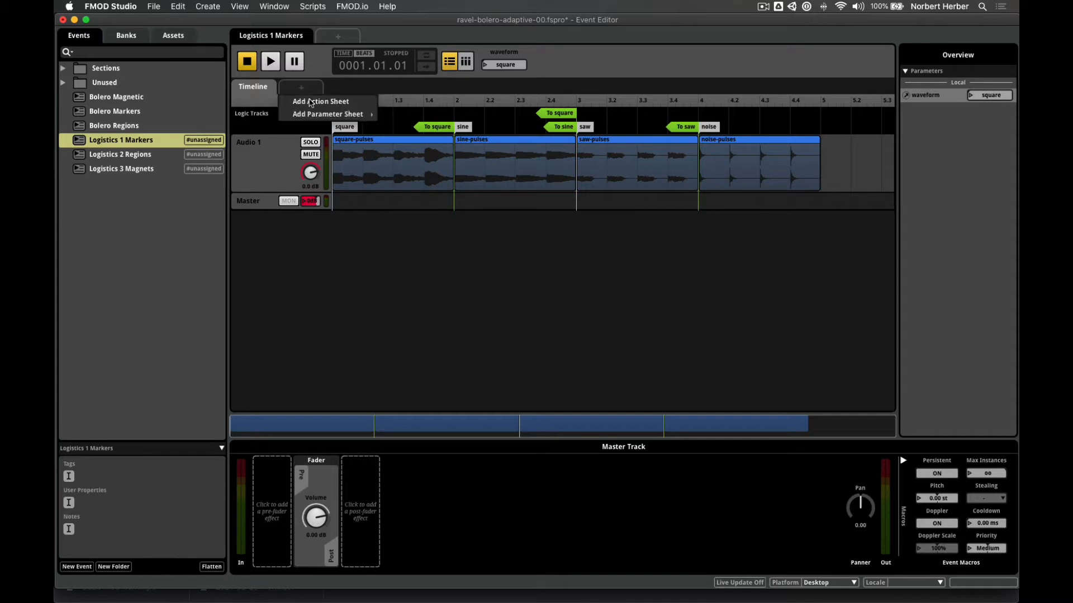
pyautogui.moveTo(315, 117)
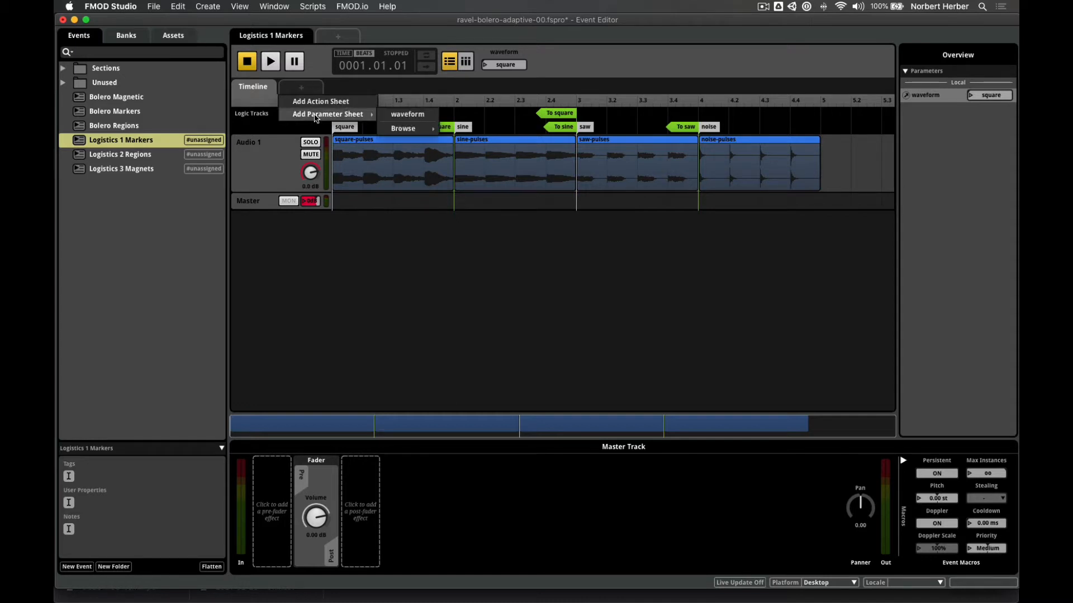
pyautogui.click(314, 65)
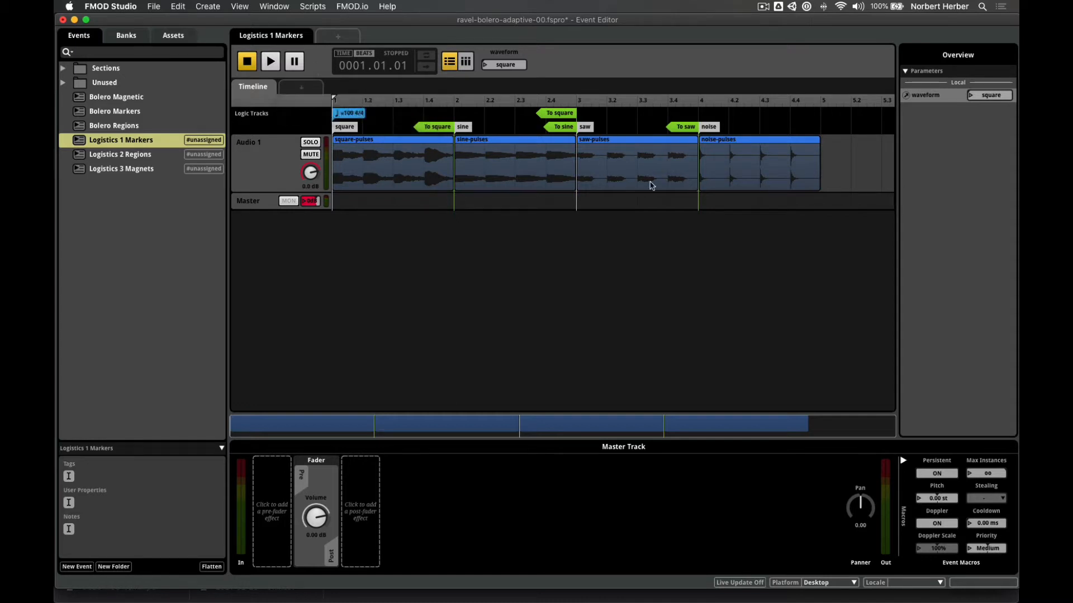
# - Add a transition region to the sine marker, then delete it
pyautogui.rightClick(673, 118)
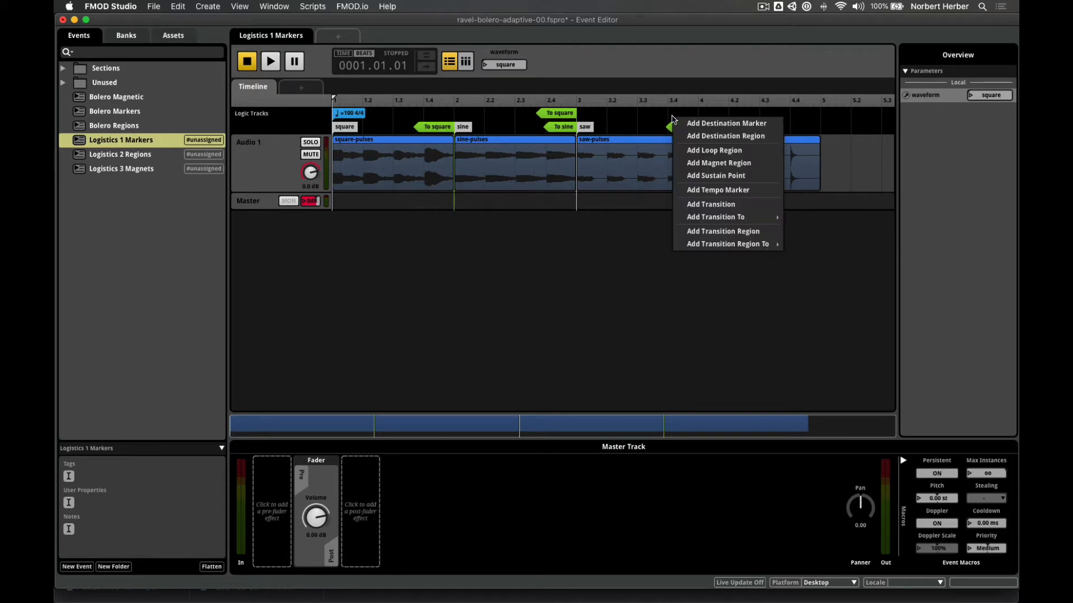
pyautogui.moveTo(742, 249)
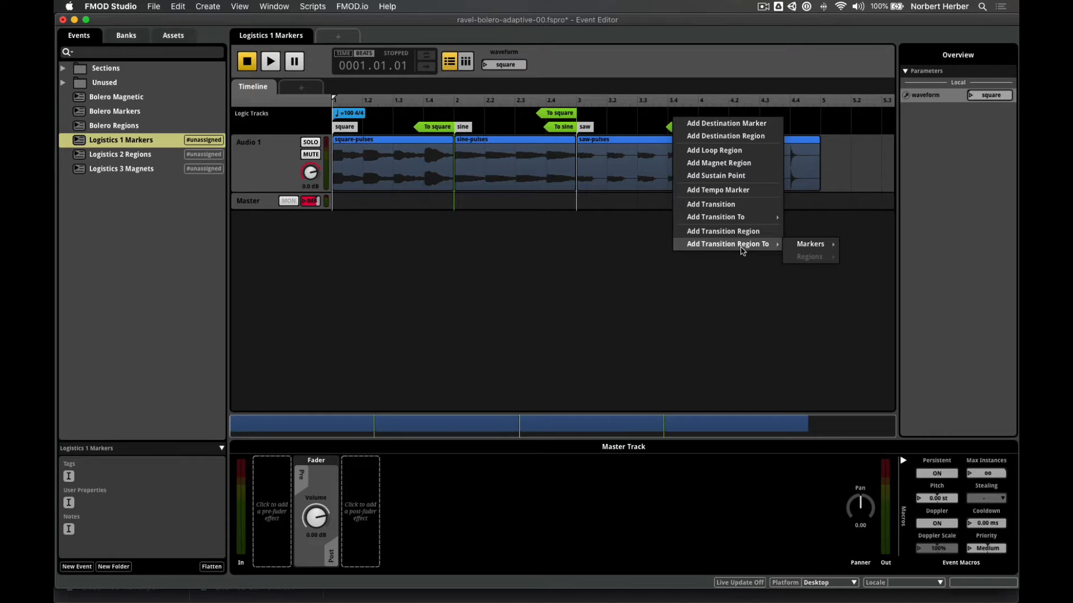
pyautogui.moveTo(814, 244)
pyautogui.click(857, 268)
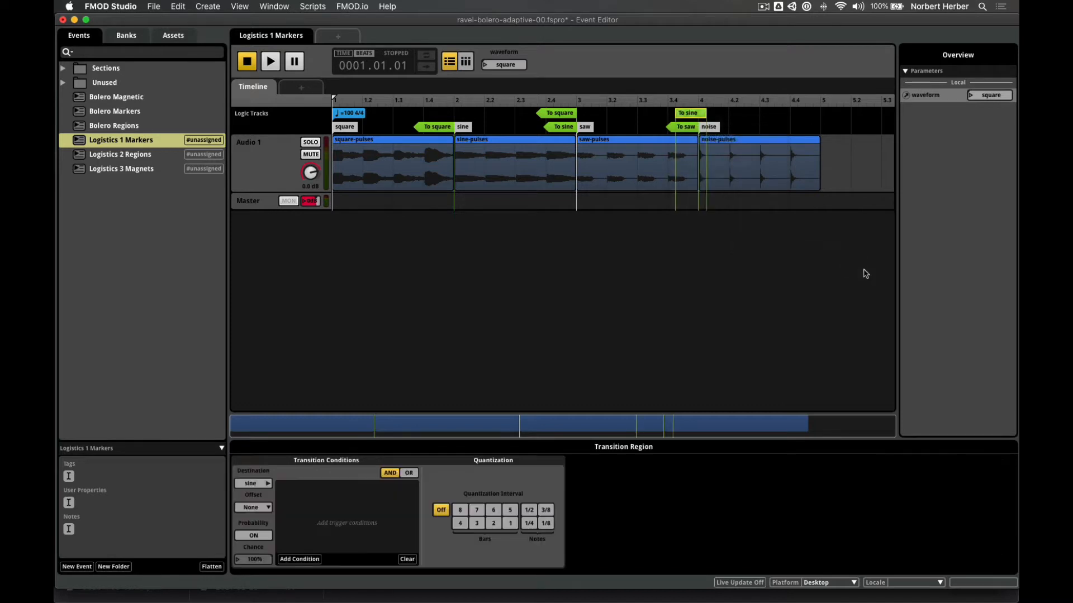
pyautogui.press('Delete')
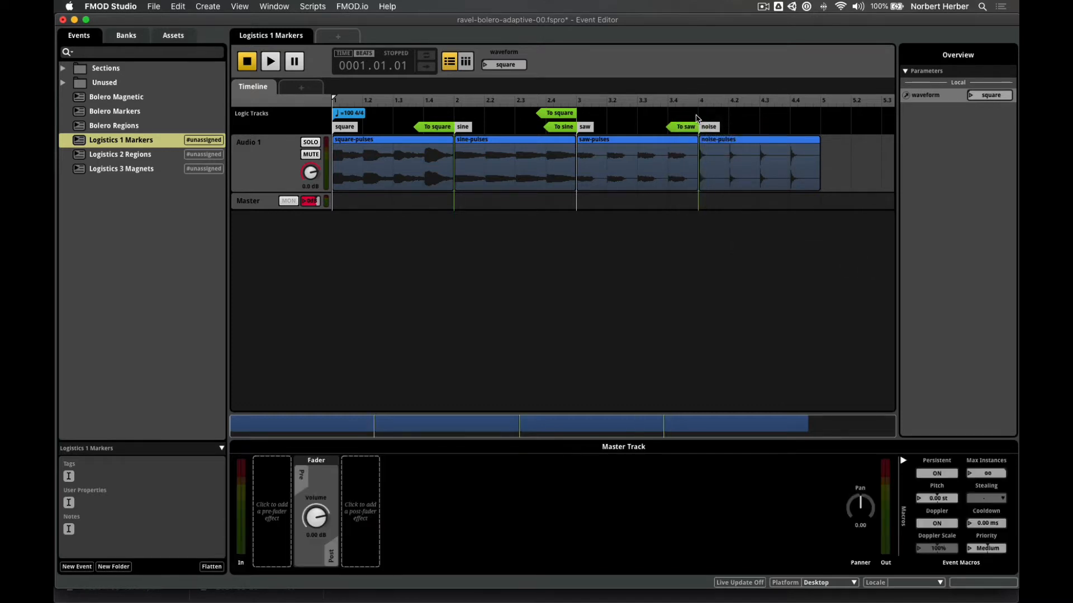
# - Add a To sine transition marker and drag it toward bar 4, before the noise section
pyautogui.rightClick(682, 115)
pyautogui.moveTo(742, 216)
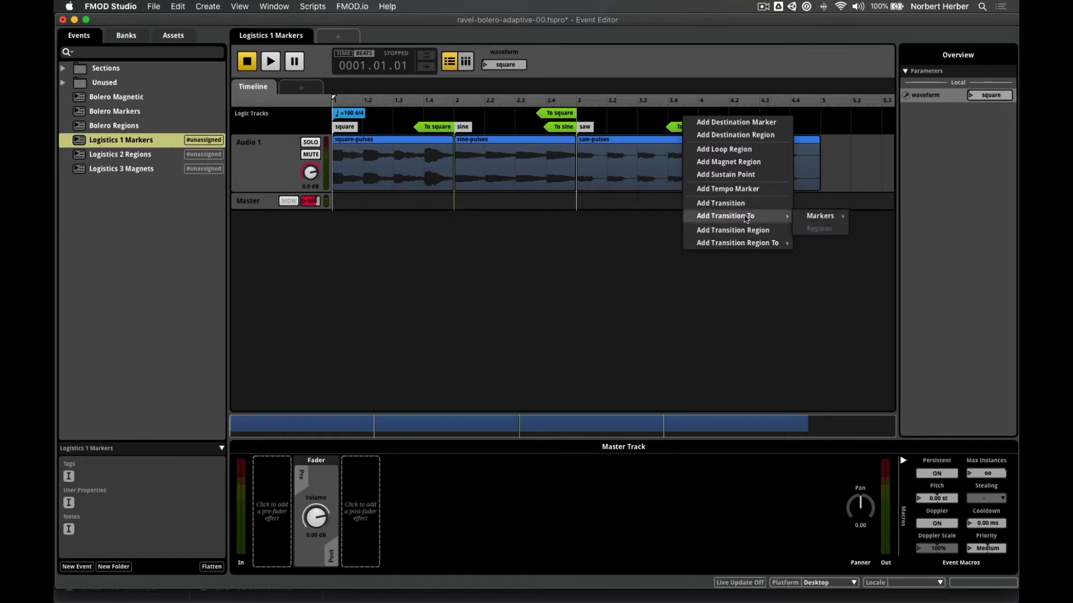
pyautogui.moveTo(827, 217)
pyautogui.click(869, 241)
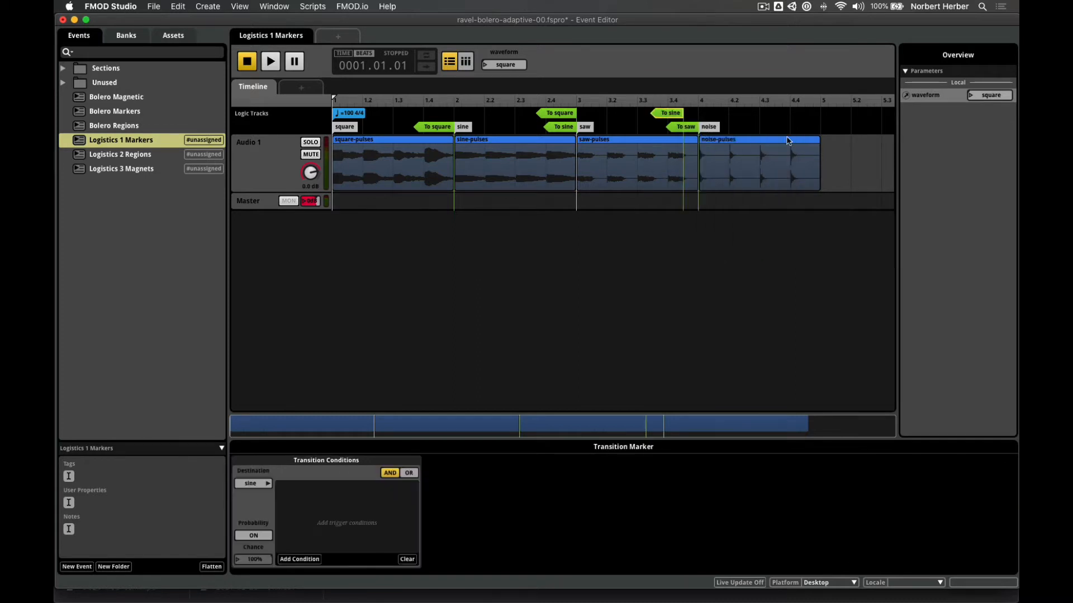
pyautogui.moveTo(678, 115); pyautogui.dragTo(692, 119)
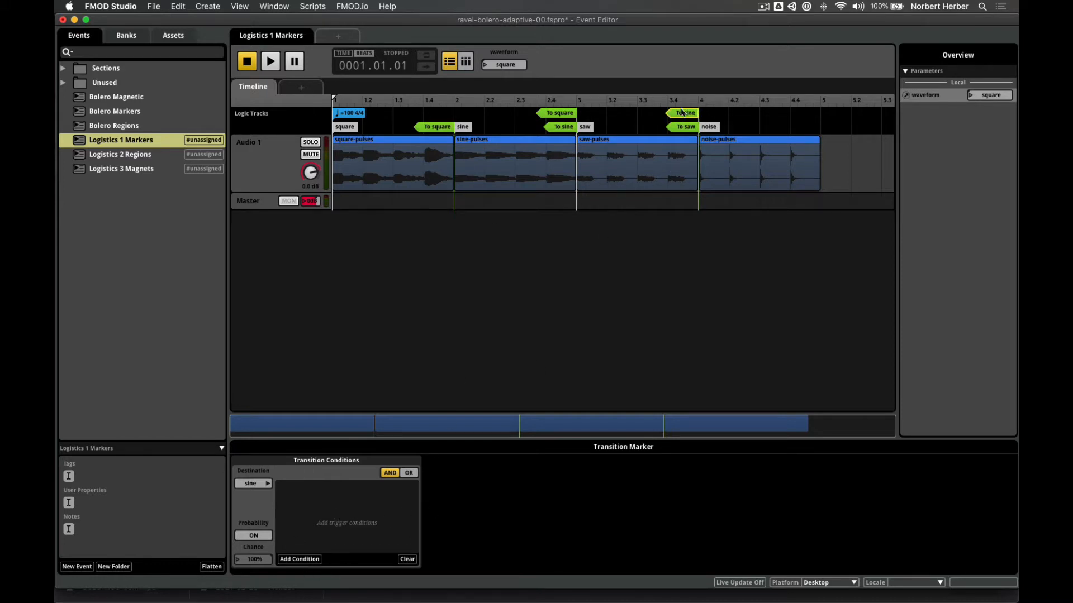
pyautogui.click(300, 560)
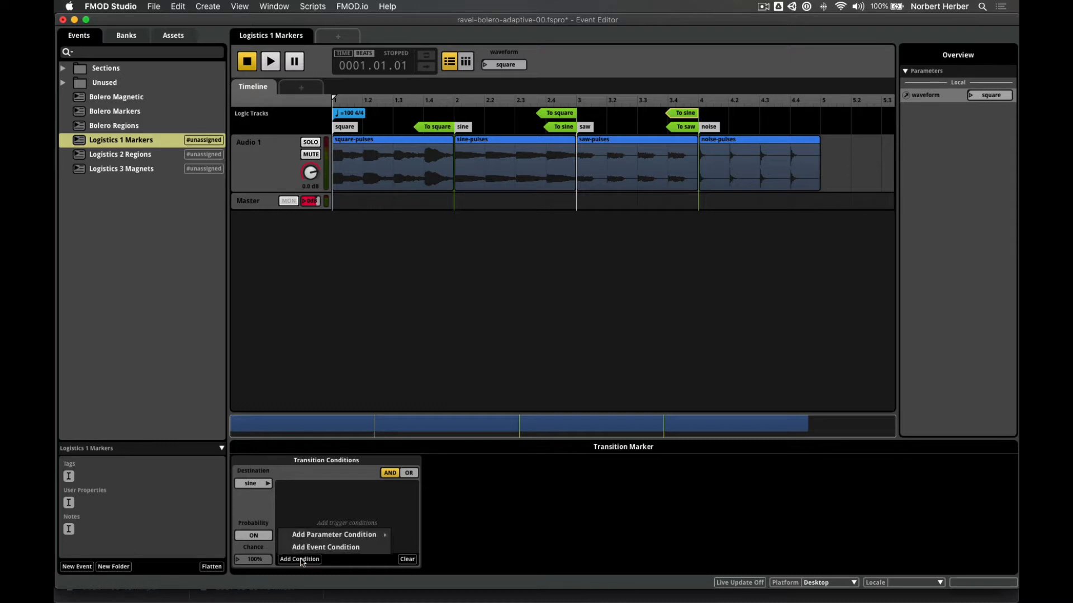
pyautogui.moveTo(316, 537)
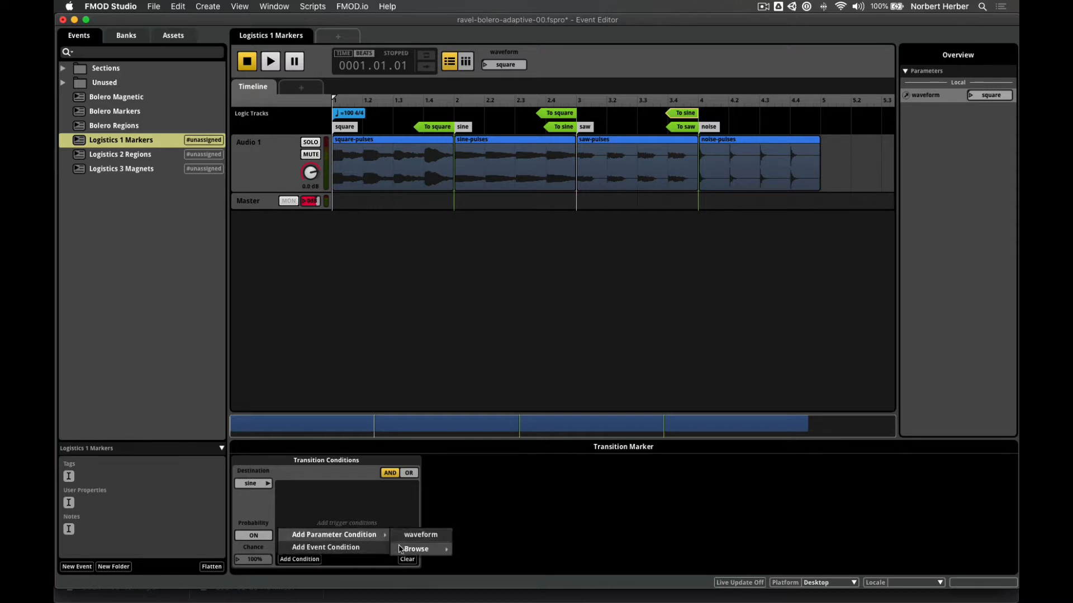
pyautogui.moveTo(403, 550)
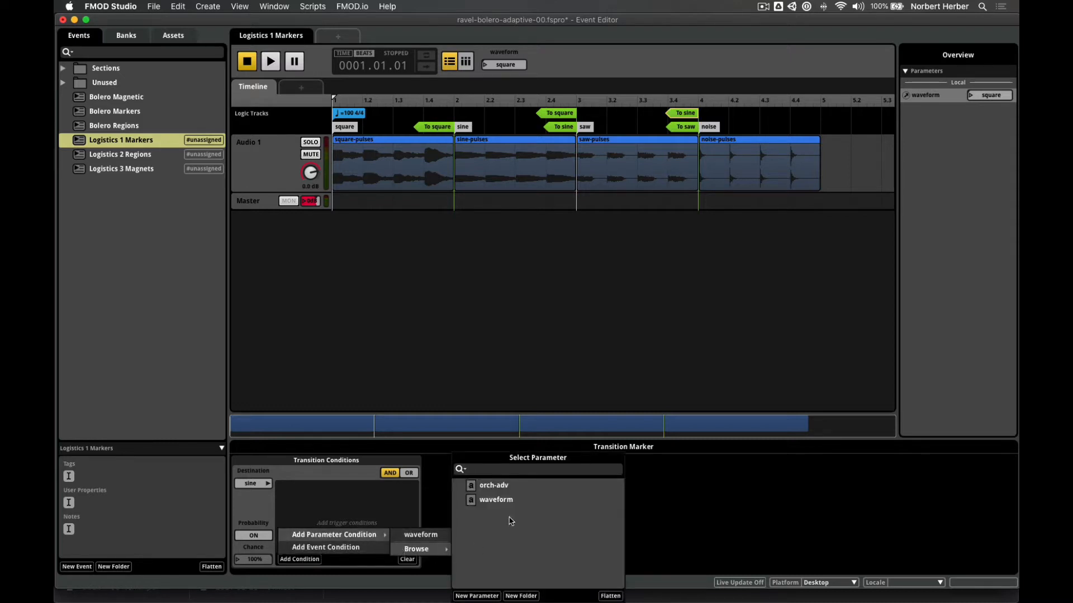
pyautogui.click(477, 596)
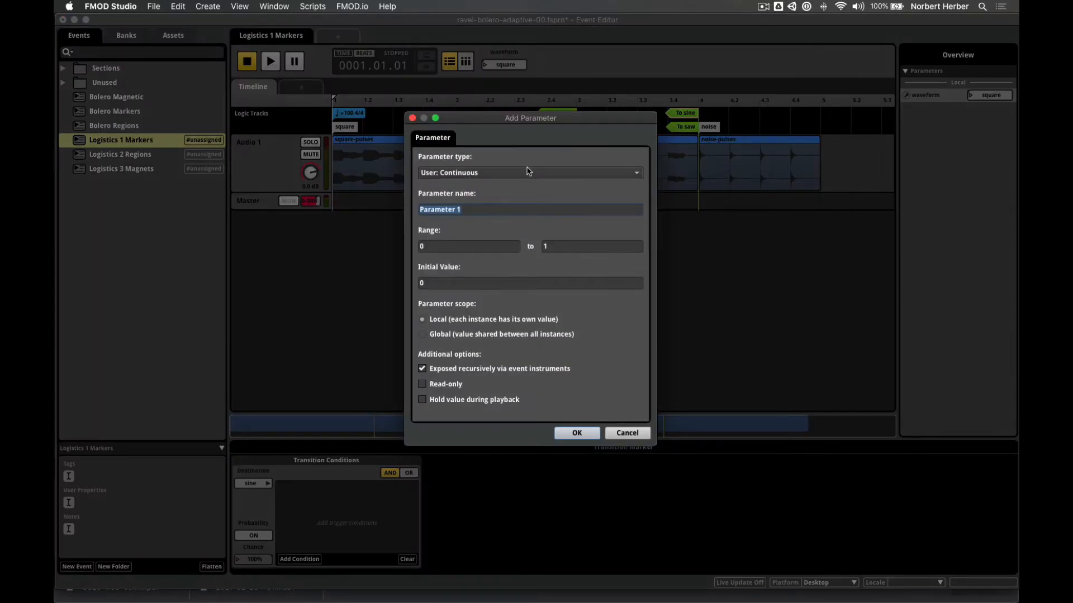
pyautogui.click(475, 173)
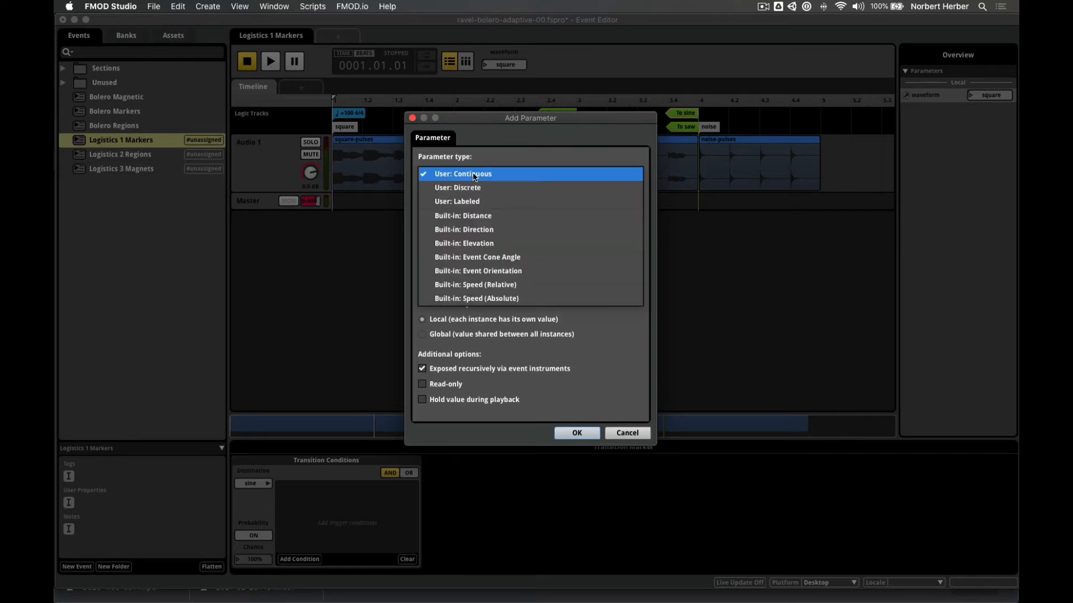
pyautogui.click(484, 202)
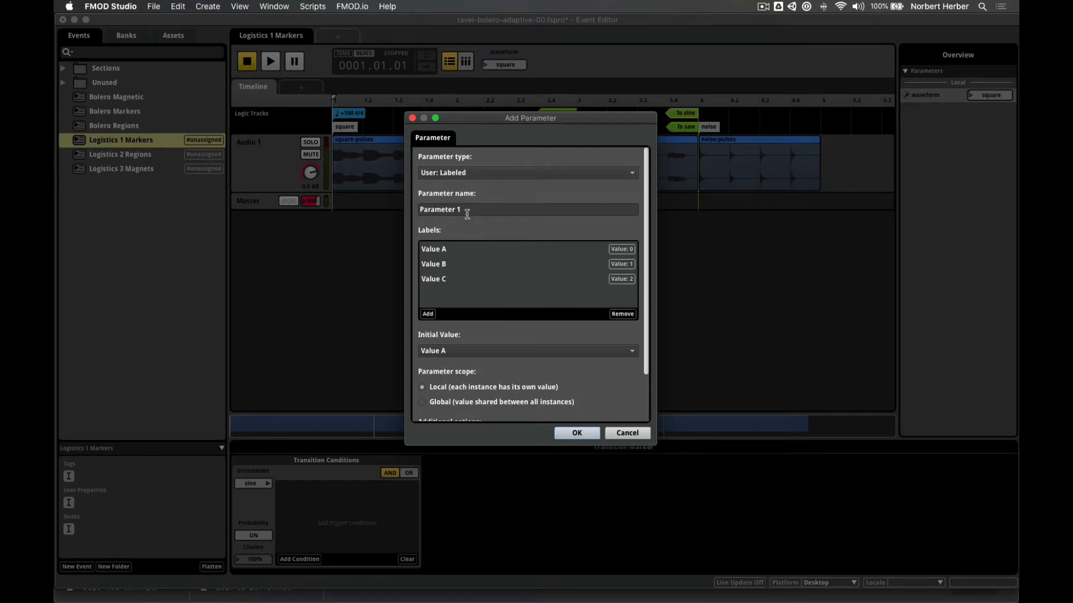
pyautogui.moveTo(467, 214); pyautogui.dragTo(412, 208)
pyautogui.write('example')
pyautogui.doubleClick(444, 252)
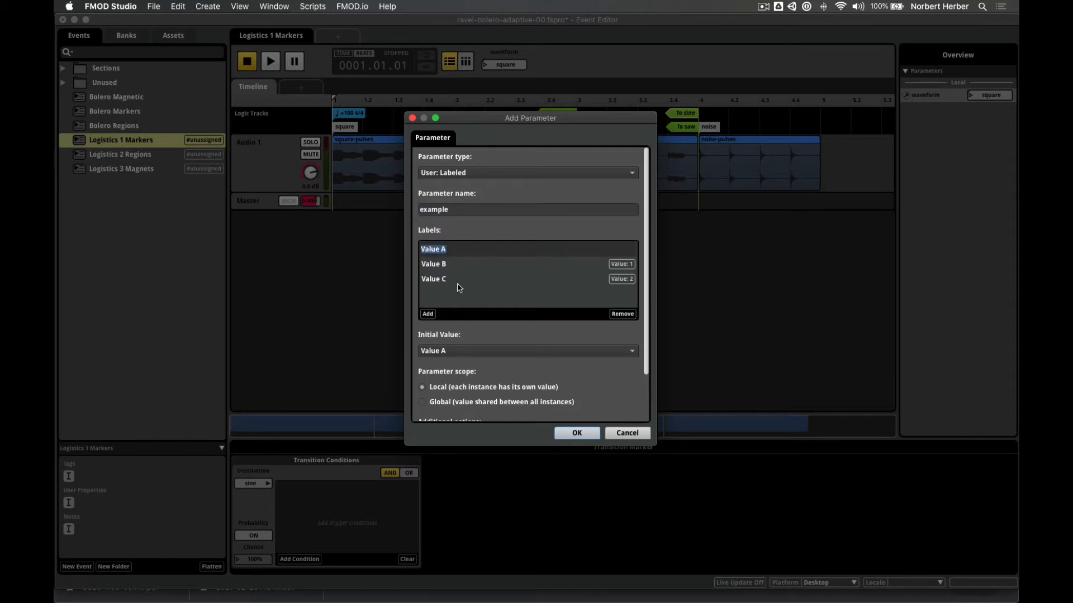
pyautogui.write('first')
pyautogui.press('Return')
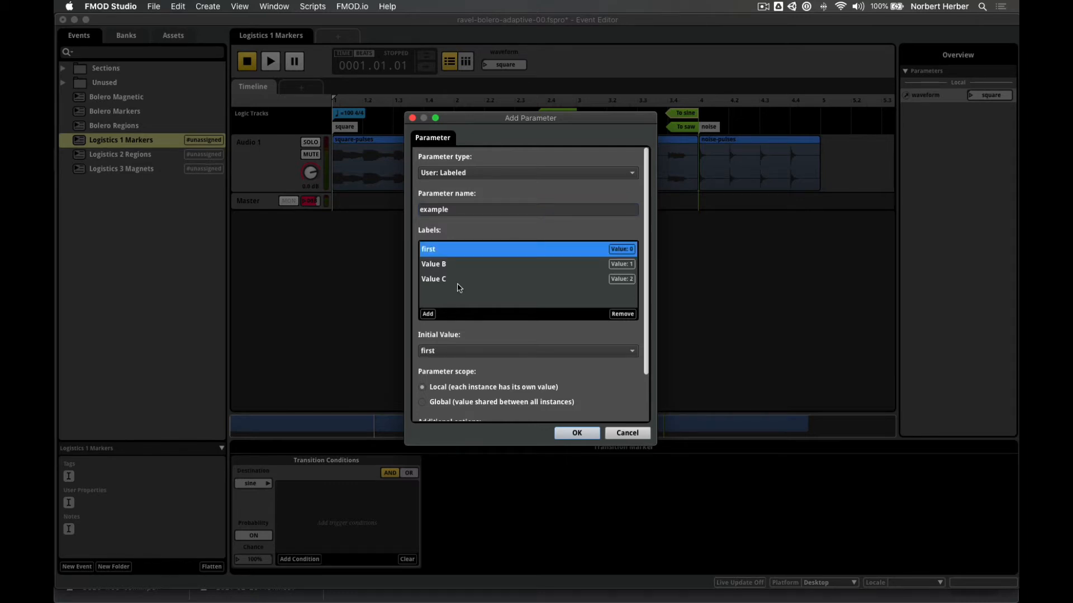
pyautogui.doubleClick(444, 264)
pyautogui.write('second')
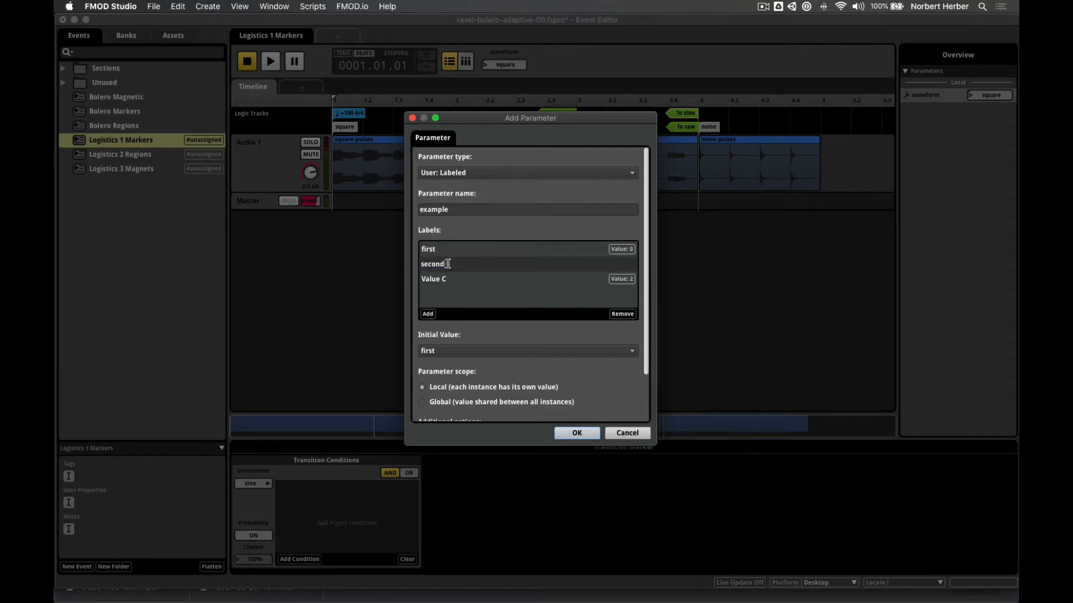
pyautogui.press('Return')
pyautogui.doubleClick(442, 279)
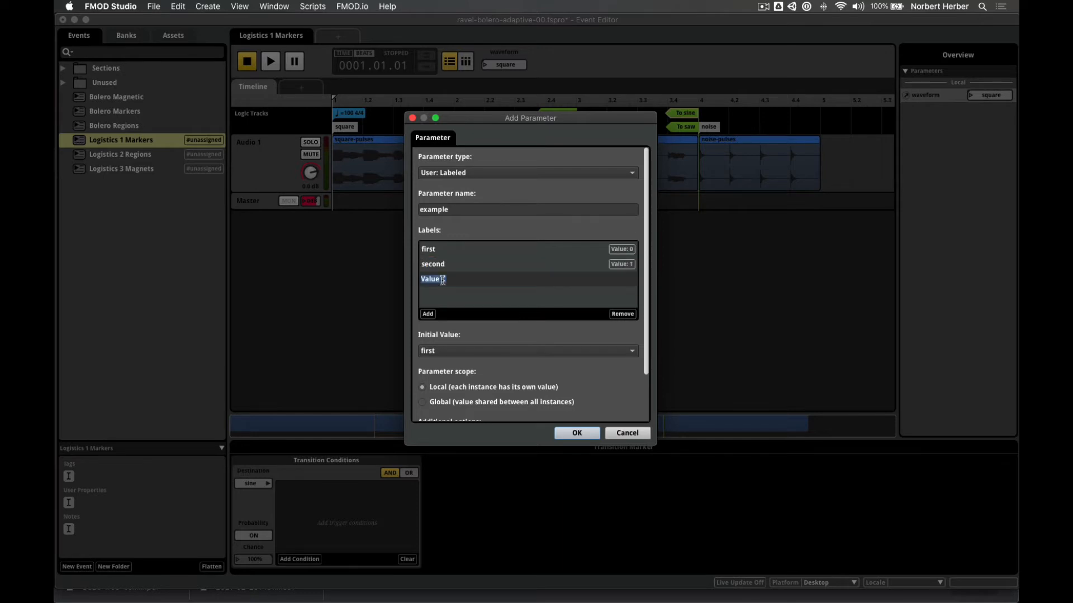
pyautogui.write('third')
pyautogui.click(428, 314)
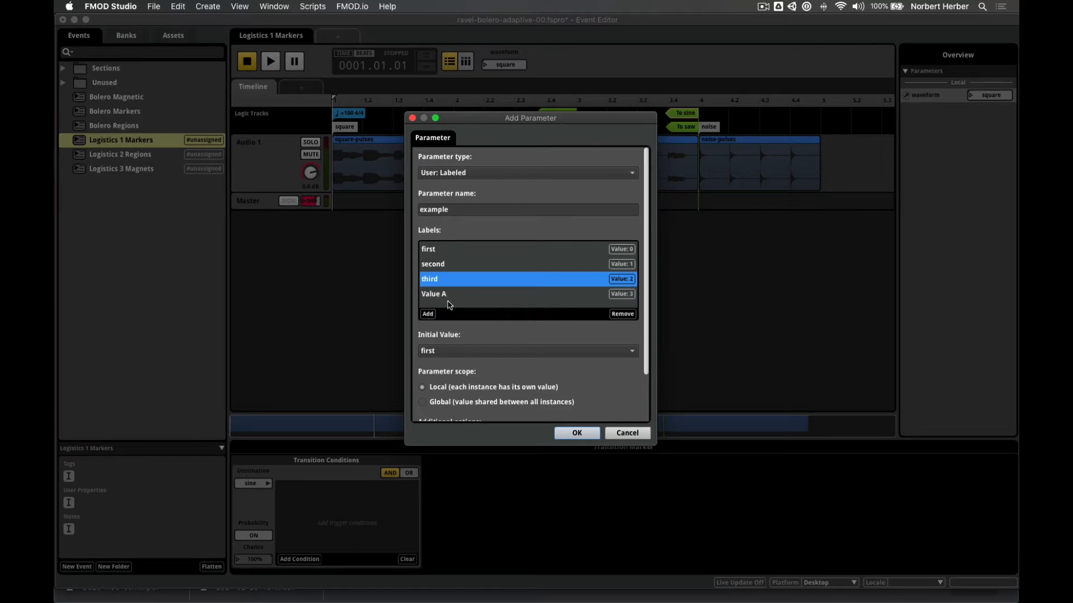
pyautogui.doubleClick(443, 295)
pyautogui.write('fo')
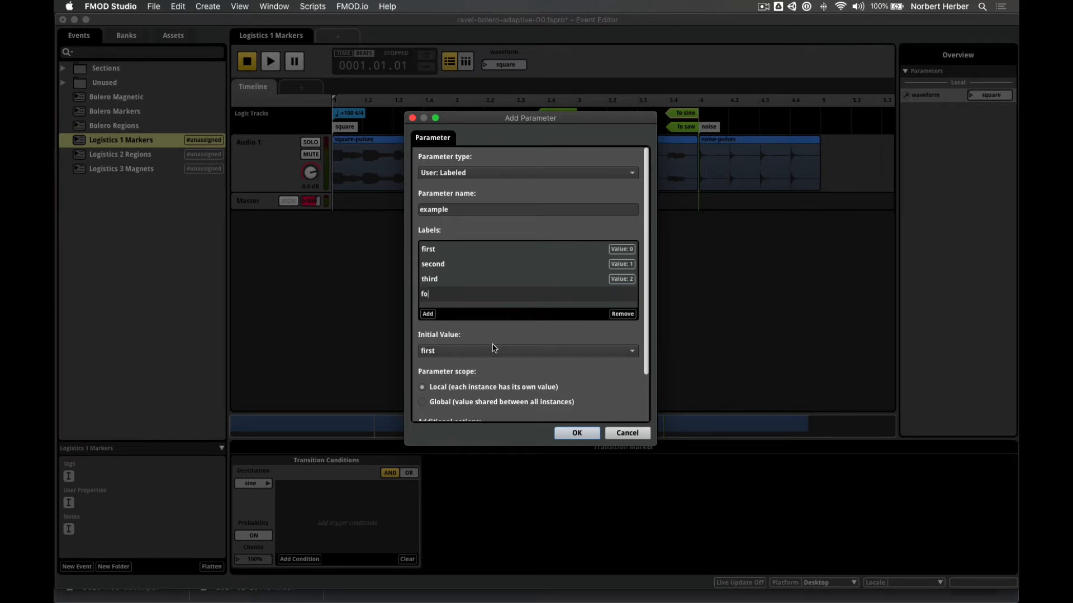
pyautogui.write('urth')
pyautogui.press('Return')
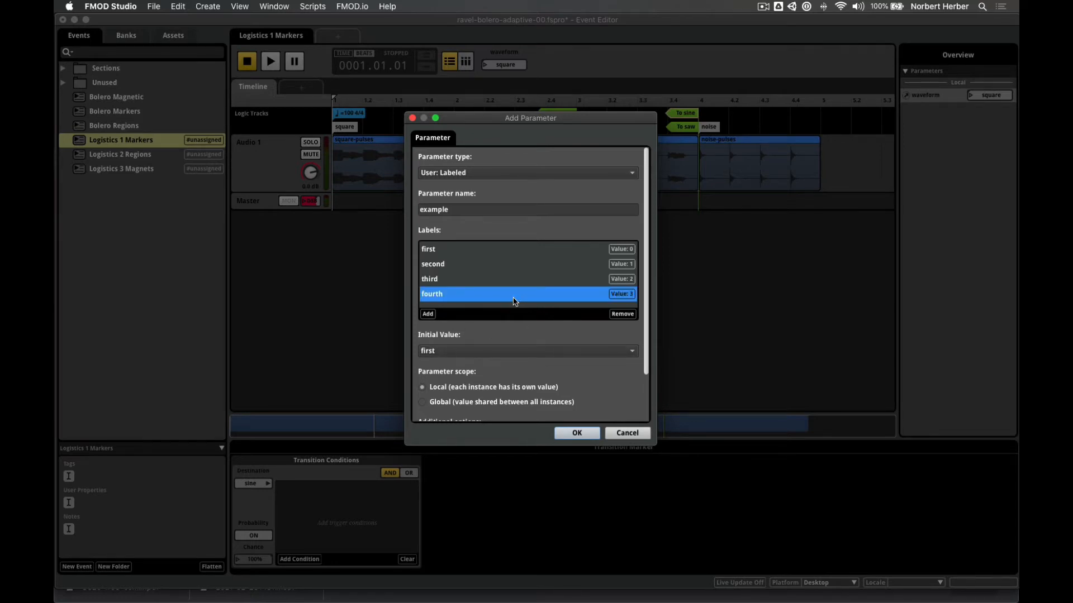
pyautogui.moveTo(448, 296); pyautogui.dragTo(450, 258)
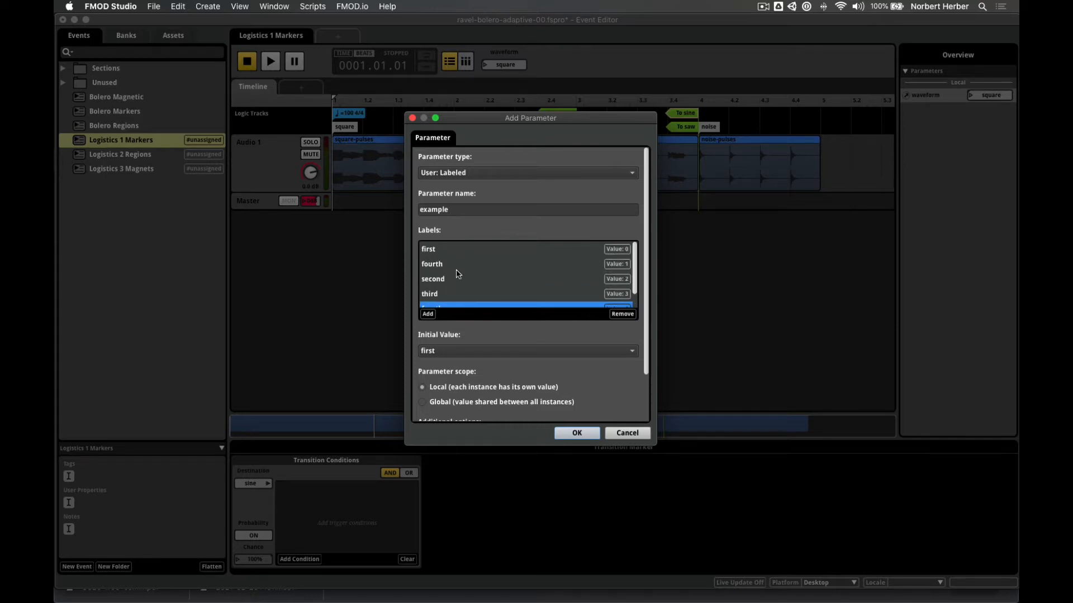
pyautogui.scroll(-1, 494, 274)
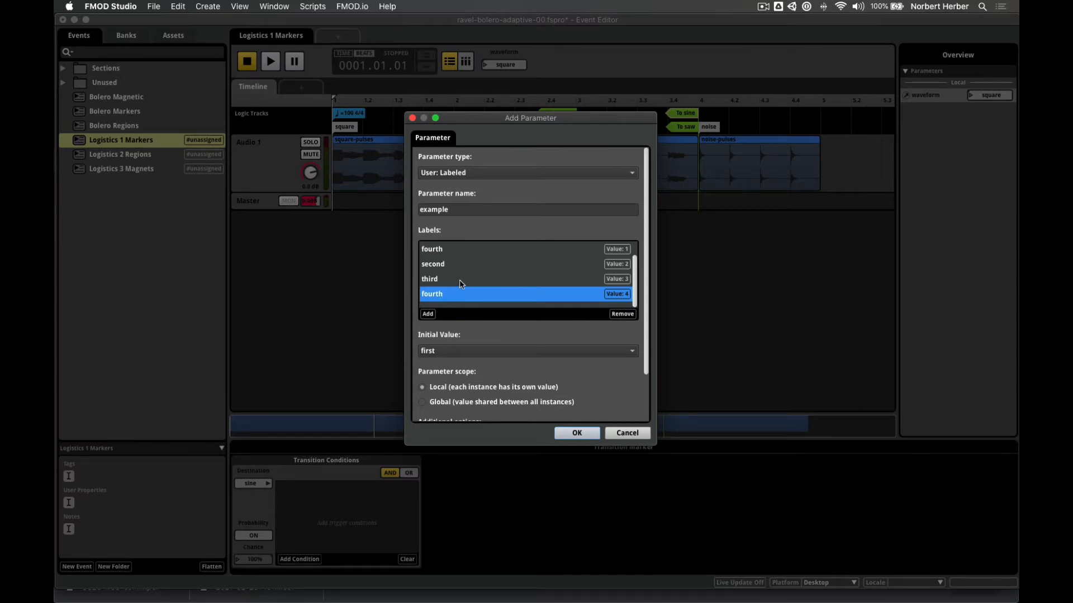
pyautogui.scroll(1, 460, 284)
pyautogui.click(444, 265)
pyautogui.click(617, 318)
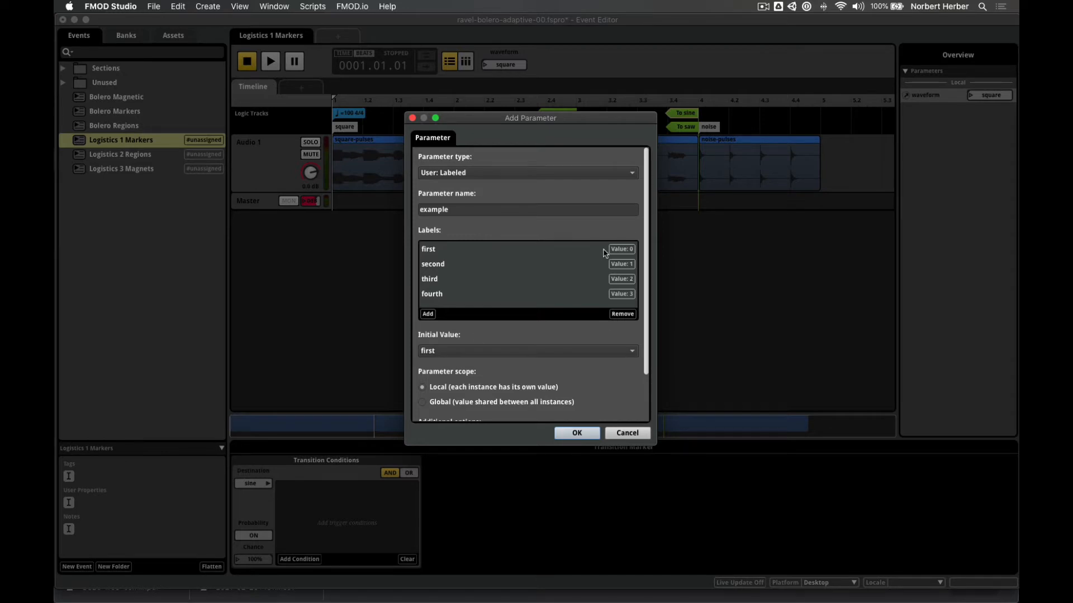
pyautogui.click(635, 436)
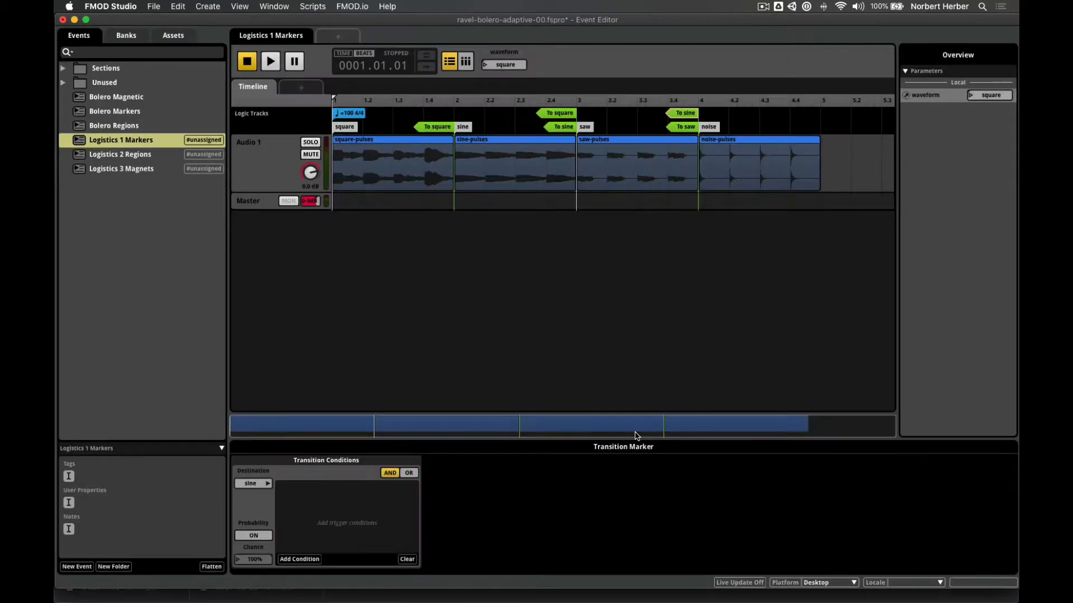
# - Check the To saw marker, then give the To sine marker a waveform = sine condition
pyautogui.click(692, 129)
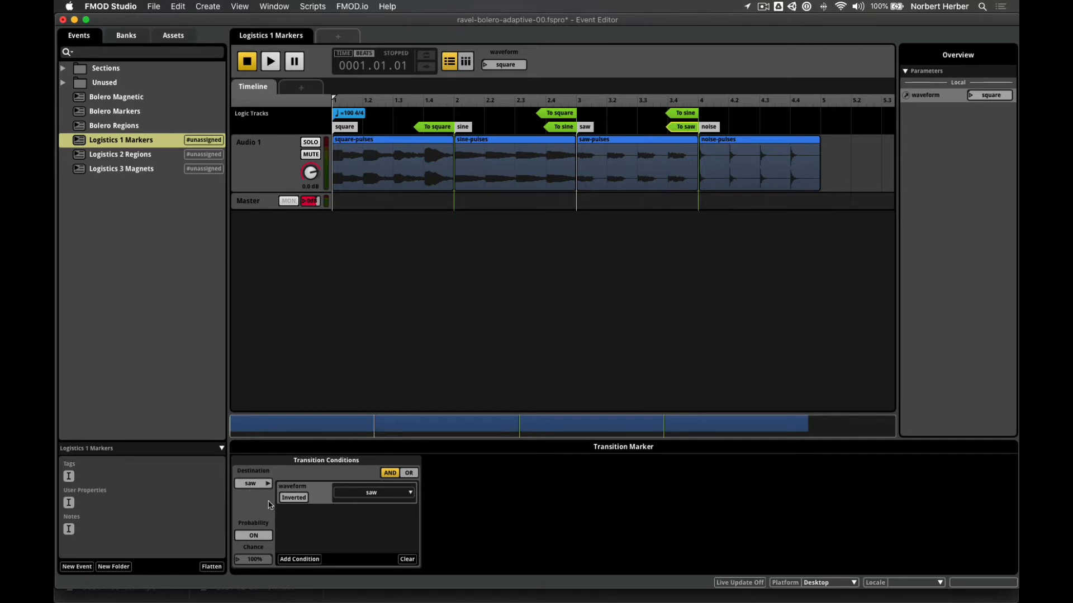
pyautogui.click(685, 116)
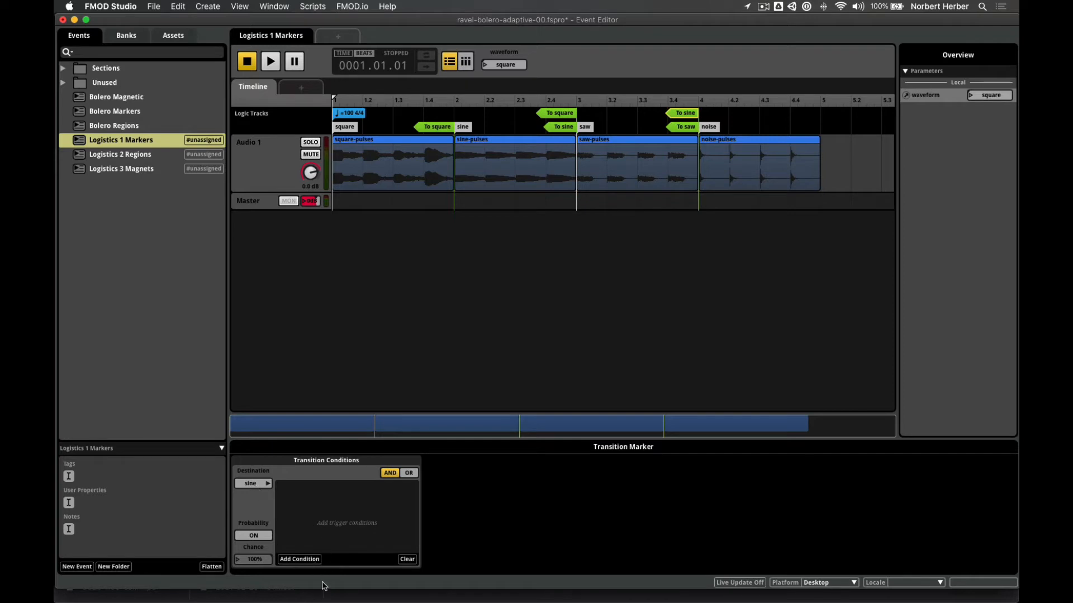
pyautogui.click(312, 560)
pyautogui.moveTo(342, 535)
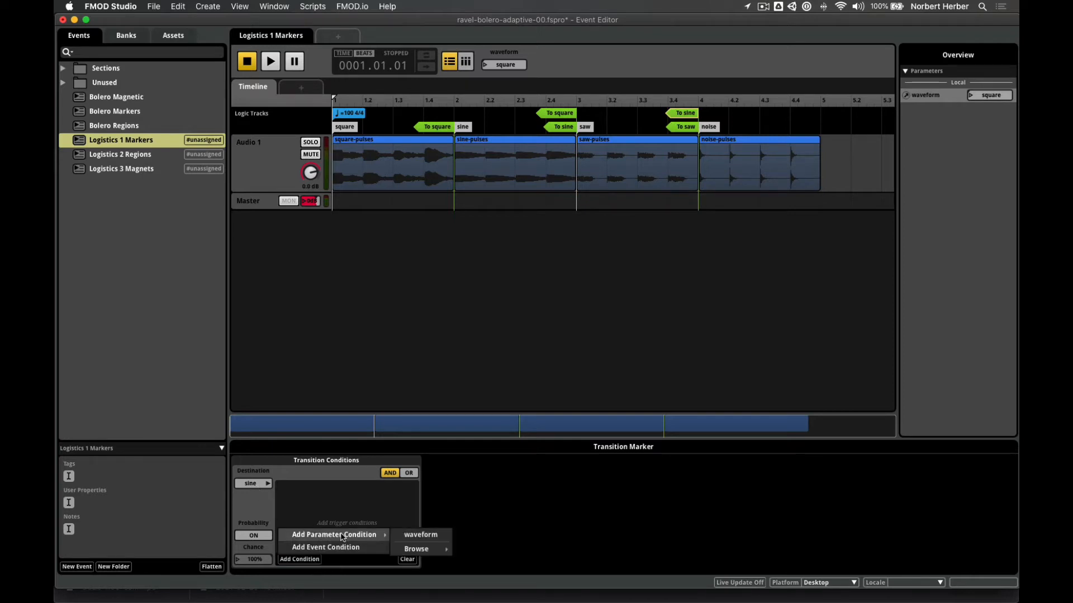
pyautogui.click(408, 537)
pyautogui.click(376, 492)
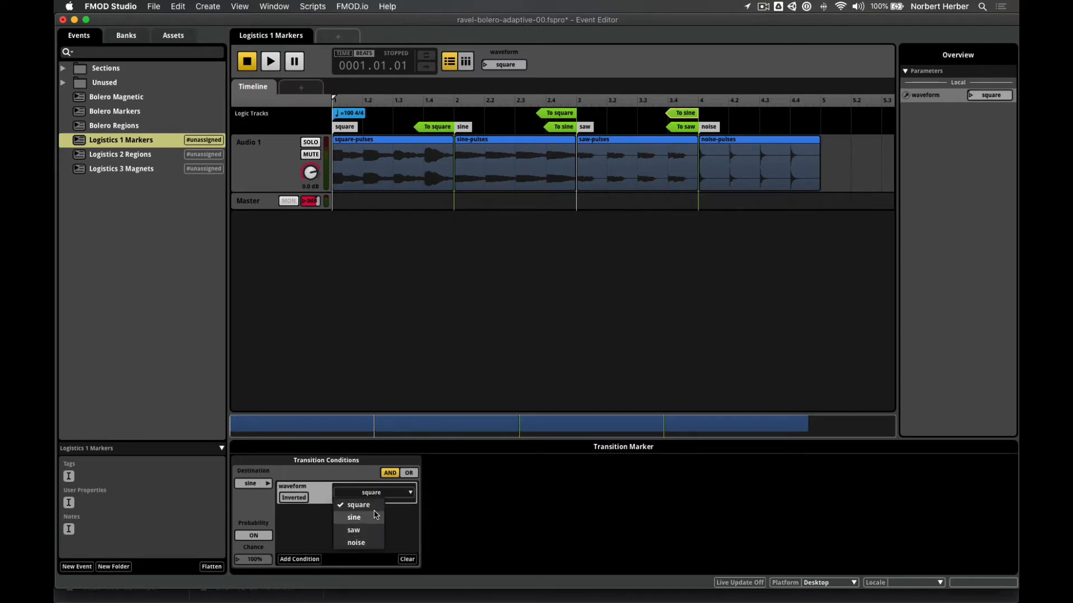
pyautogui.click(376, 514)
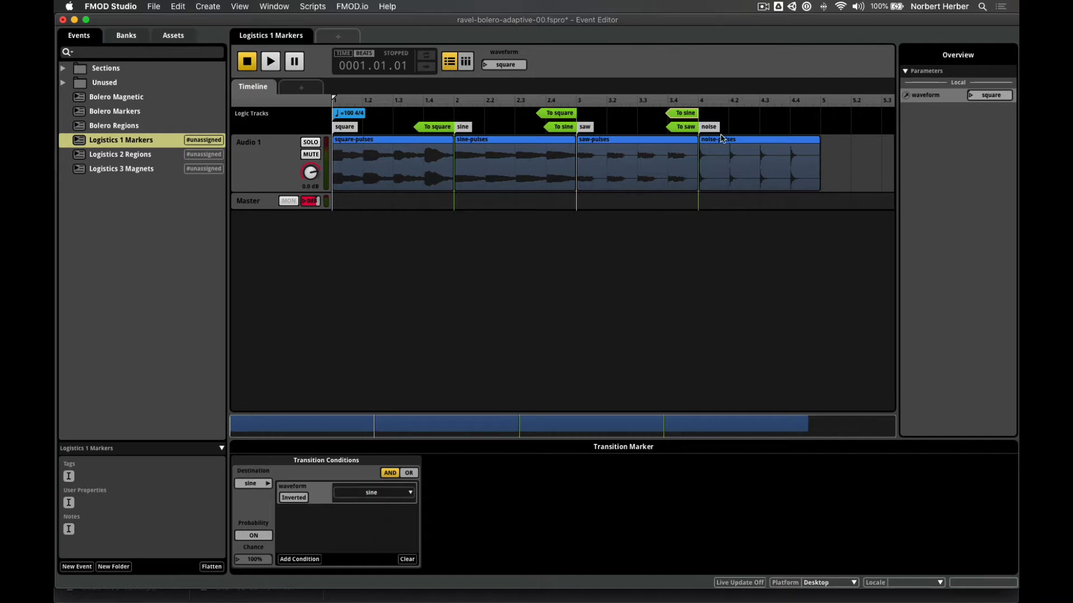
# - Add a To noise transition marker at the end of the noise-pulses clip
pyautogui.rightClick(803, 130)
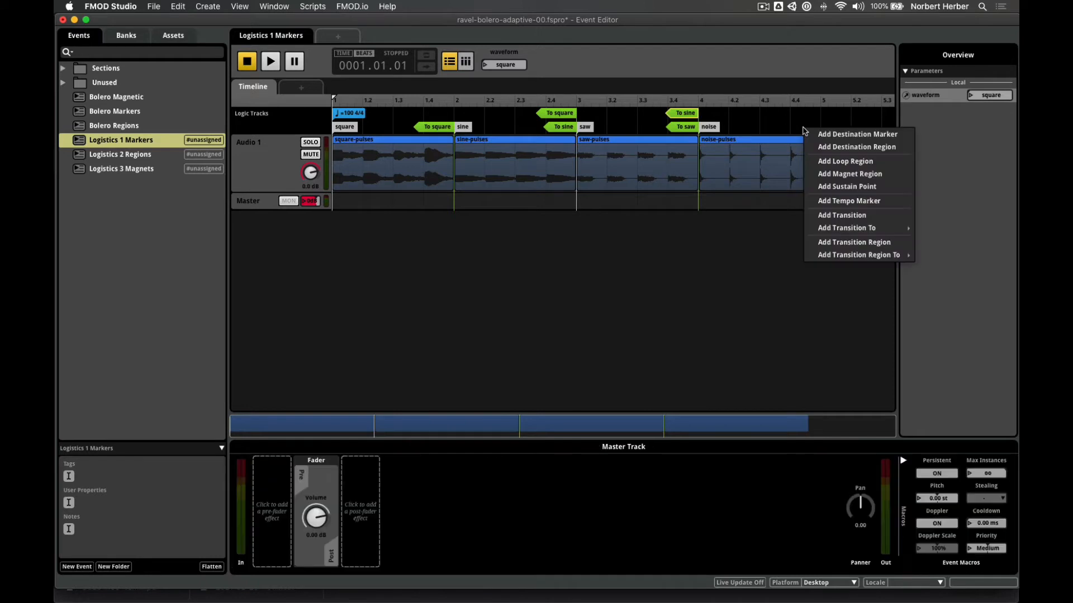
pyautogui.moveTo(832, 261)
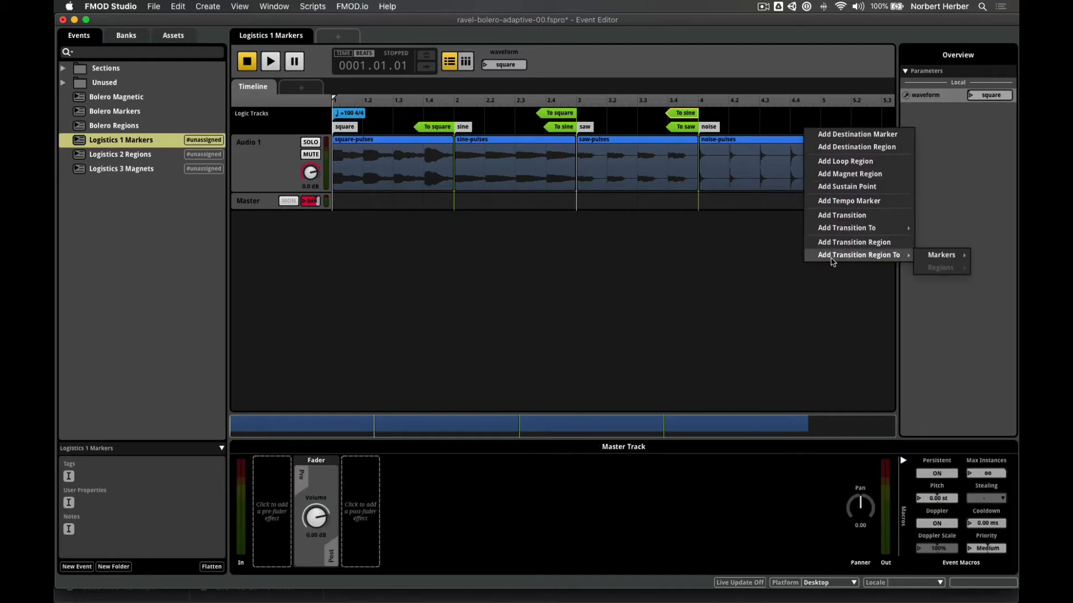
pyautogui.moveTo(923, 257)
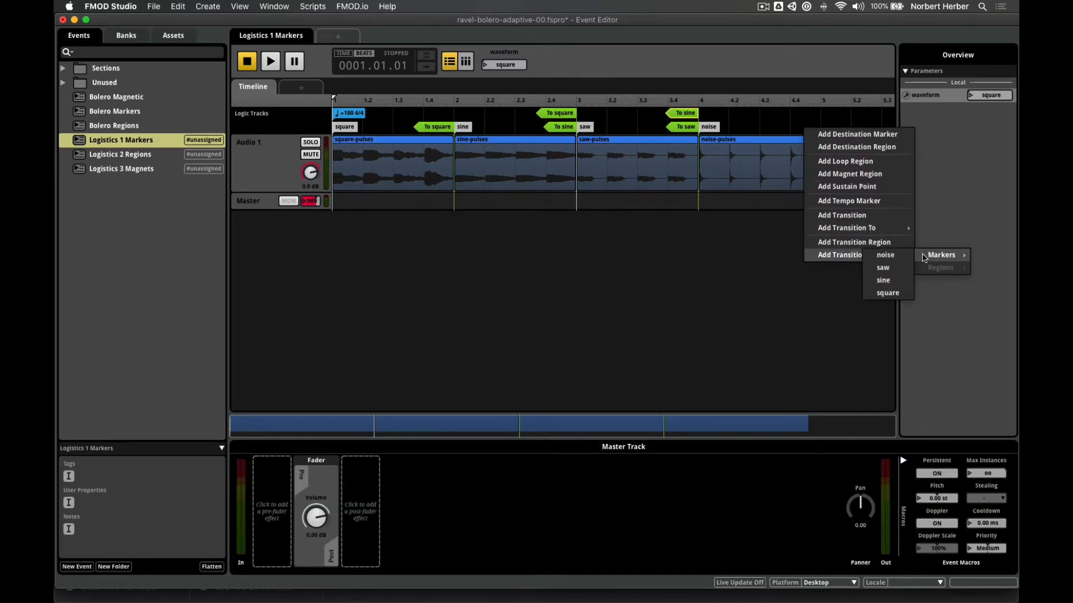
pyautogui.moveTo(899, 228)
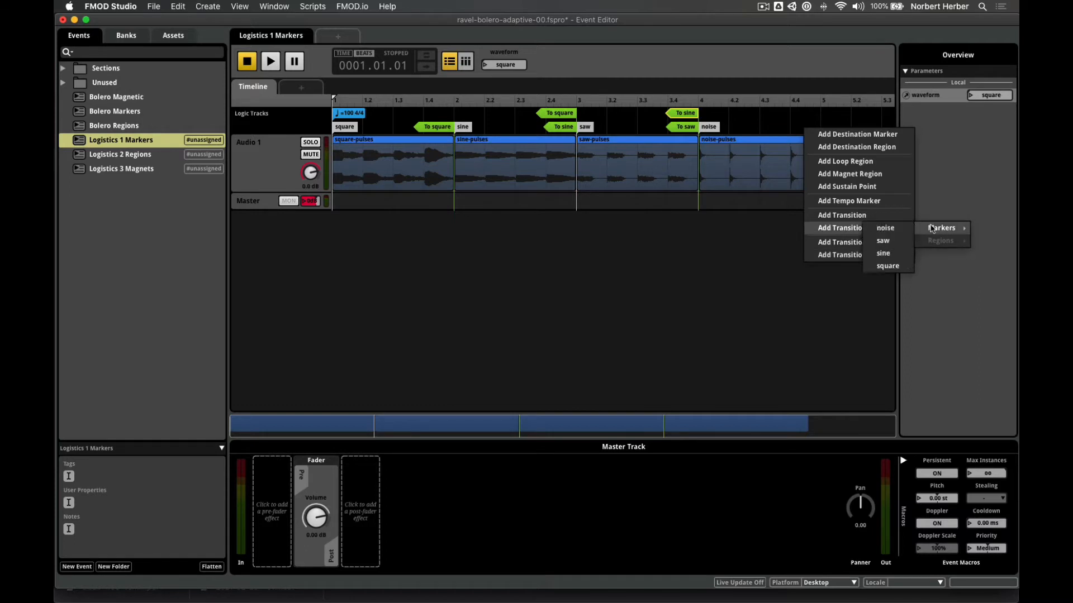
pyautogui.click(885, 228)
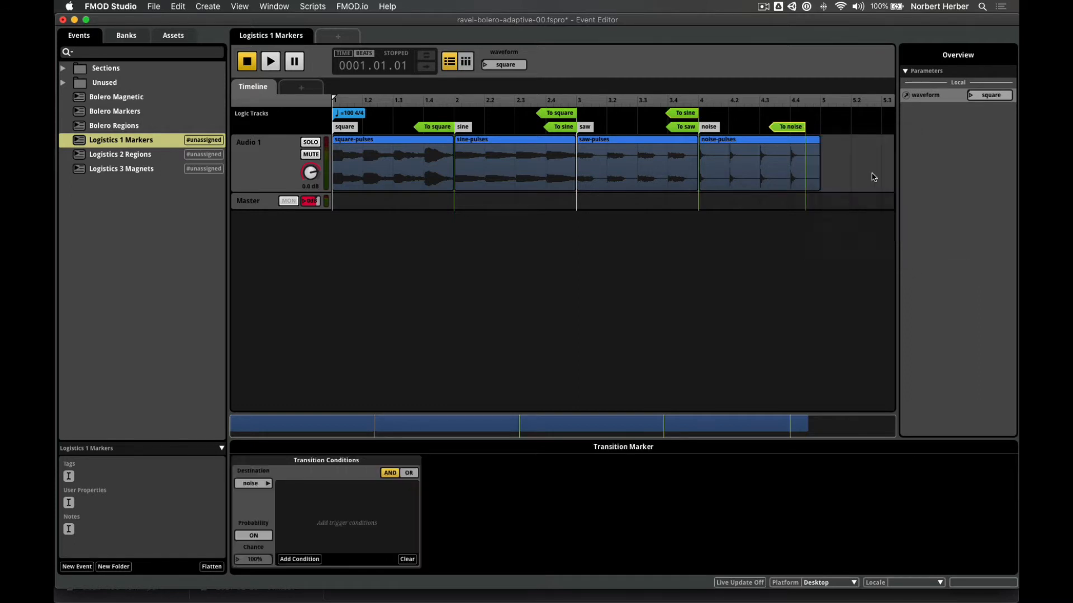
pyautogui.moveTo(799, 127); pyautogui.dragTo(813, 126)
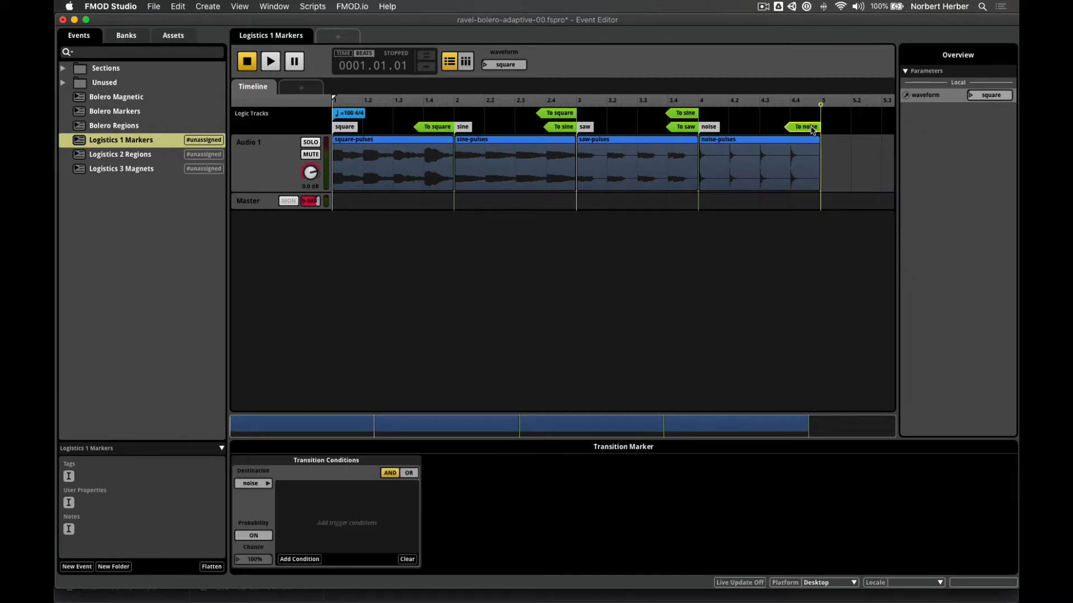
# - Add a To saw transition marker and move it to beat 5
pyautogui.rightClick(808, 122)
pyautogui.moveTo(854, 218)
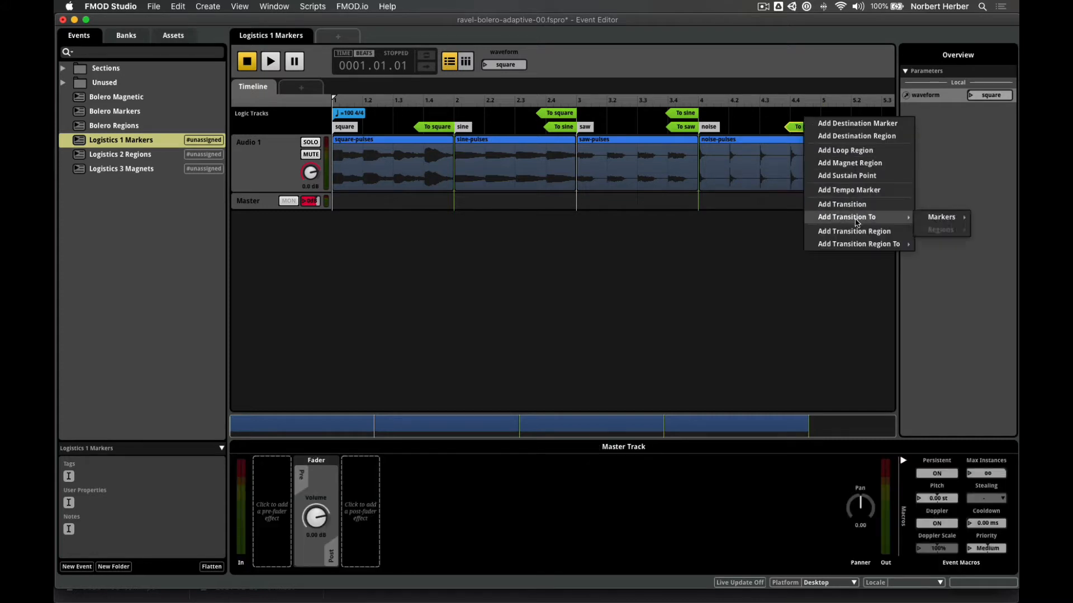
pyautogui.moveTo(942, 220)
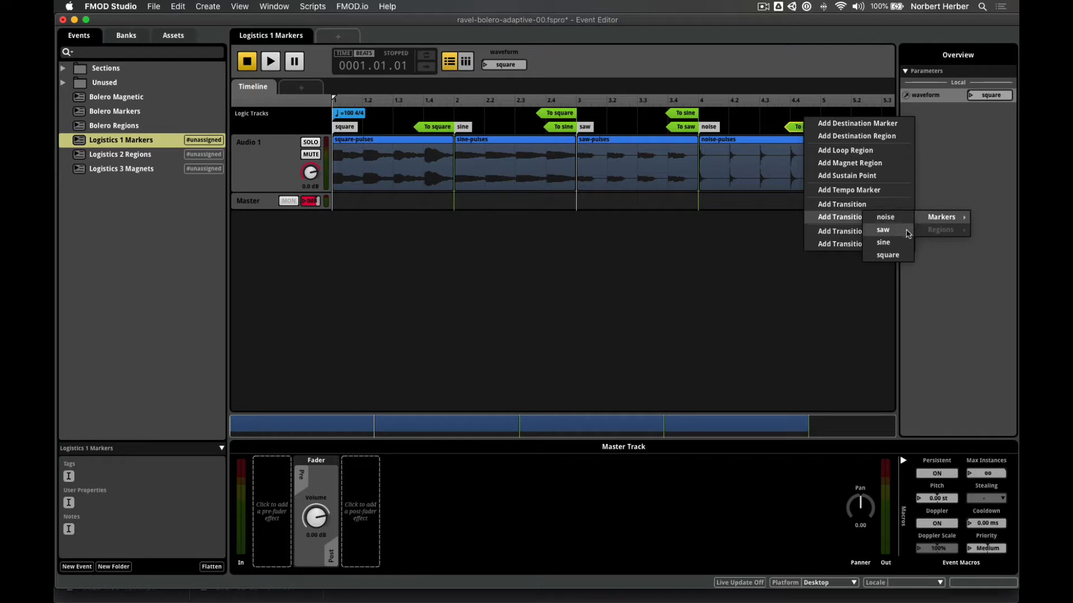
pyautogui.click(888, 230)
pyautogui.moveTo(802, 115); pyautogui.dragTo(816, 115)
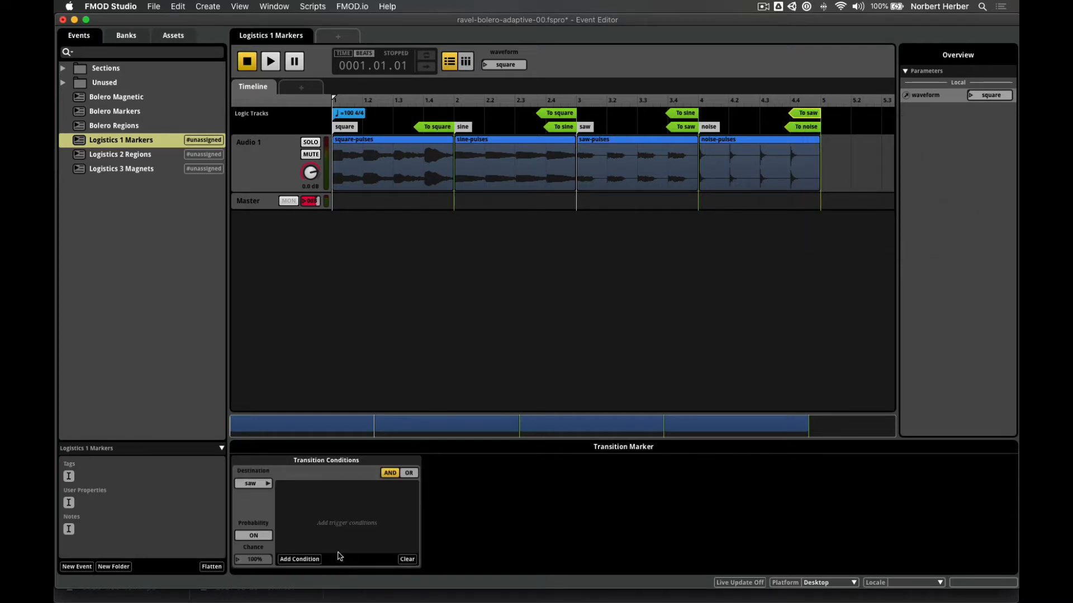
# - Give the To saw transition a waveform condition requiring saw
pyautogui.click(304, 560)
pyautogui.moveTo(322, 535)
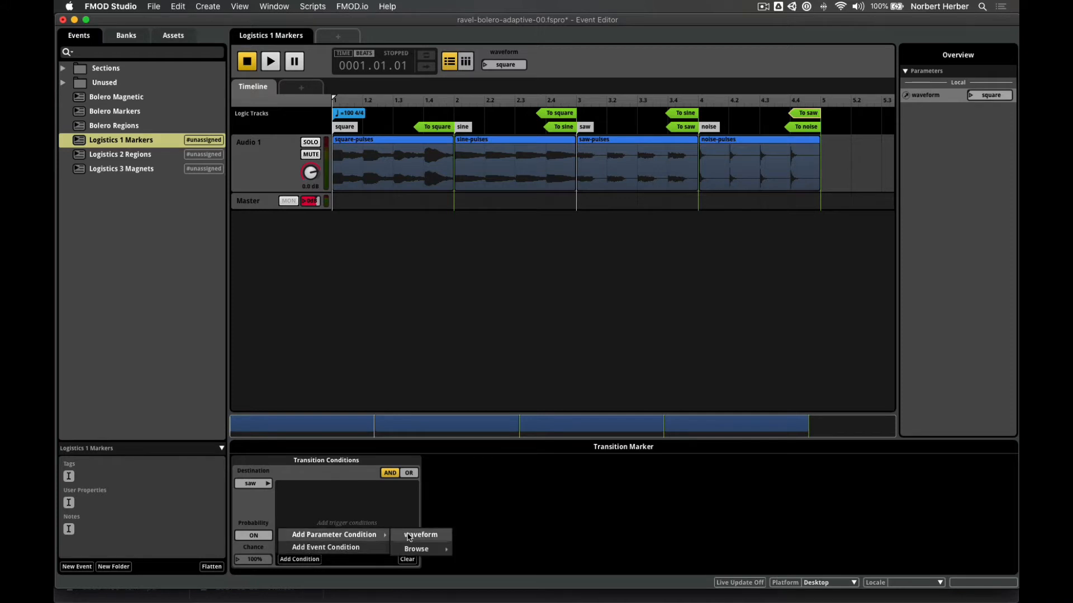
pyautogui.click(414, 535)
pyautogui.click(376, 494)
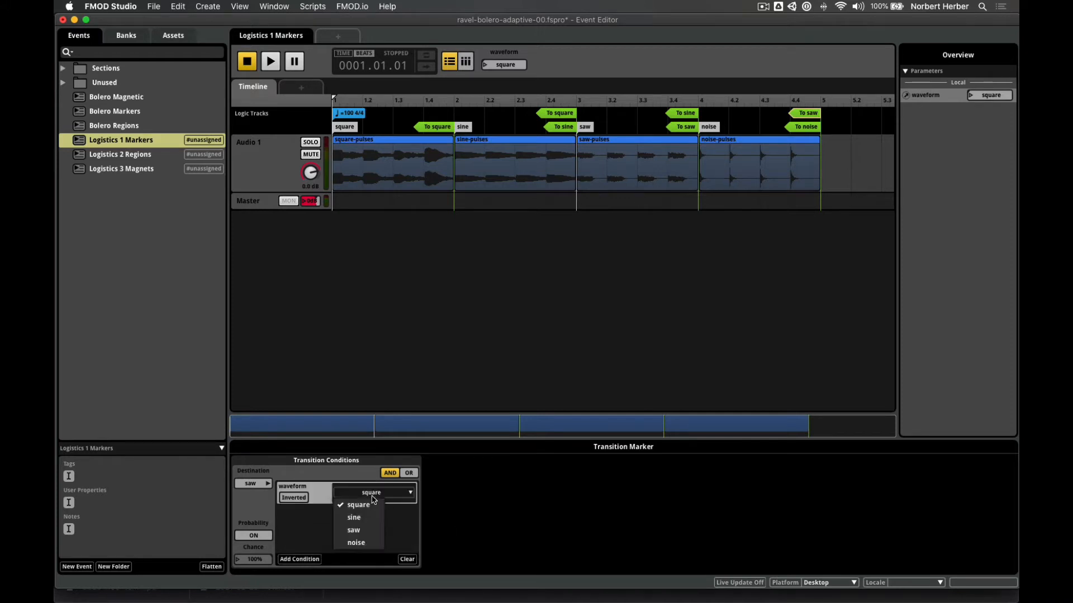
pyautogui.click(369, 530)
# - Give the To noise marker a waveform = noise condition and save the project
pyautogui.click(816, 128)
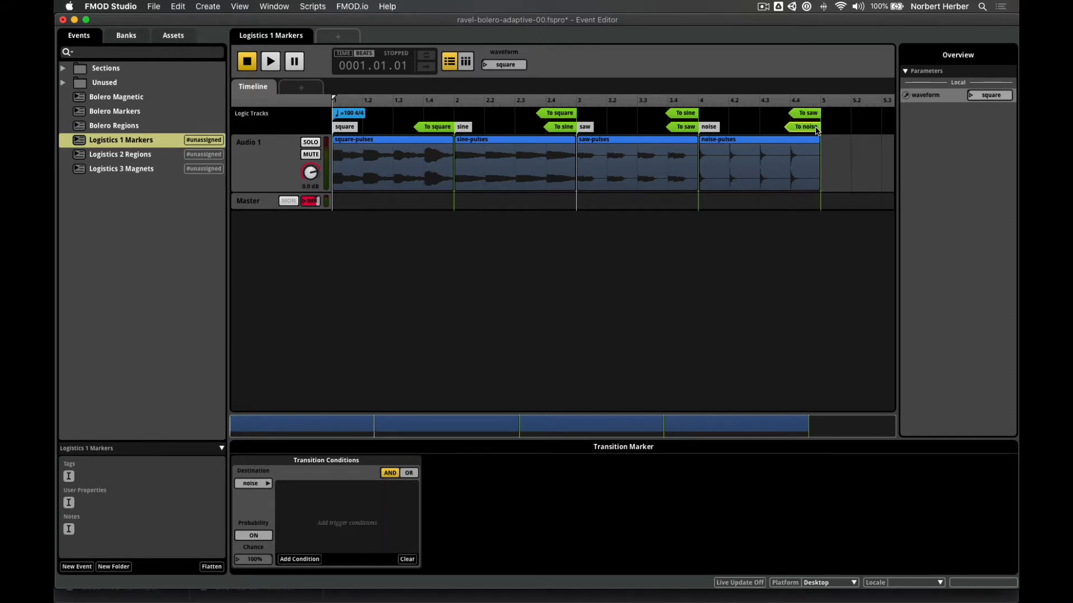
pyautogui.click(315, 560)
pyautogui.moveTo(334, 535)
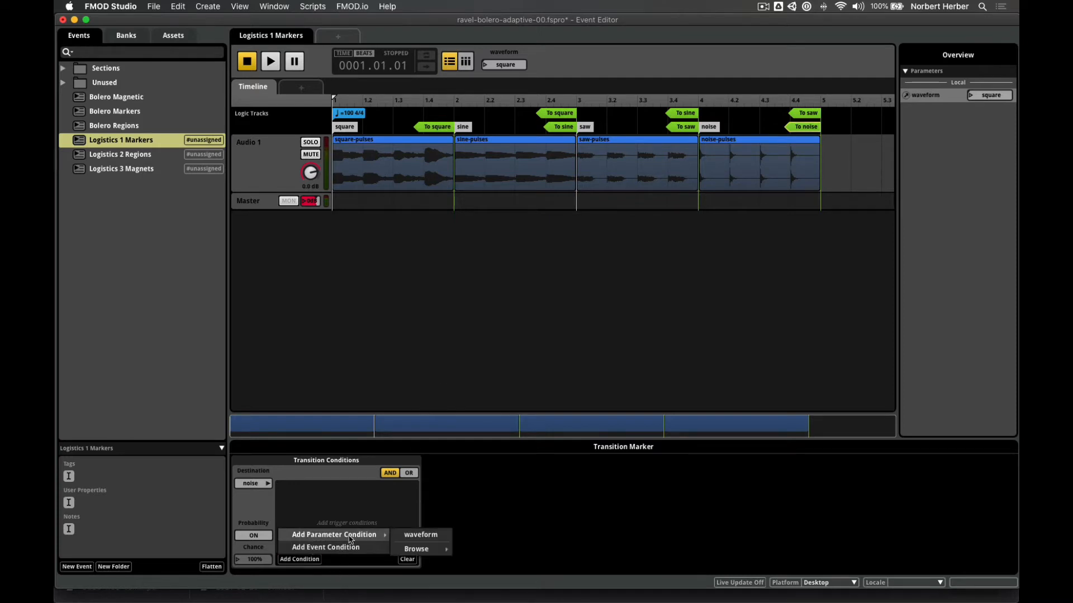
pyautogui.click(416, 535)
pyautogui.click(371, 494)
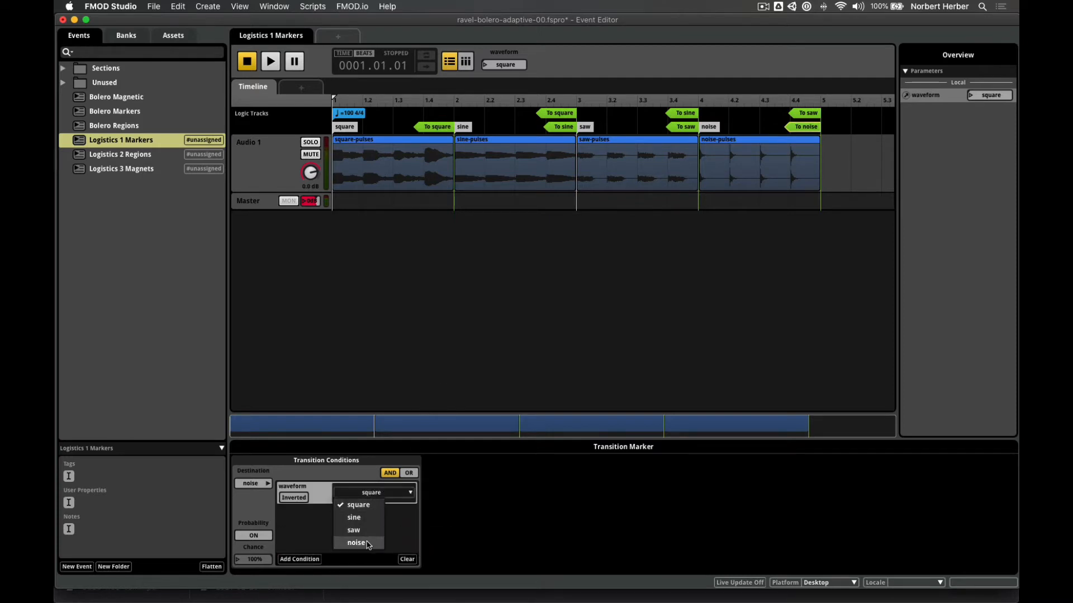
pyautogui.click(357, 543)
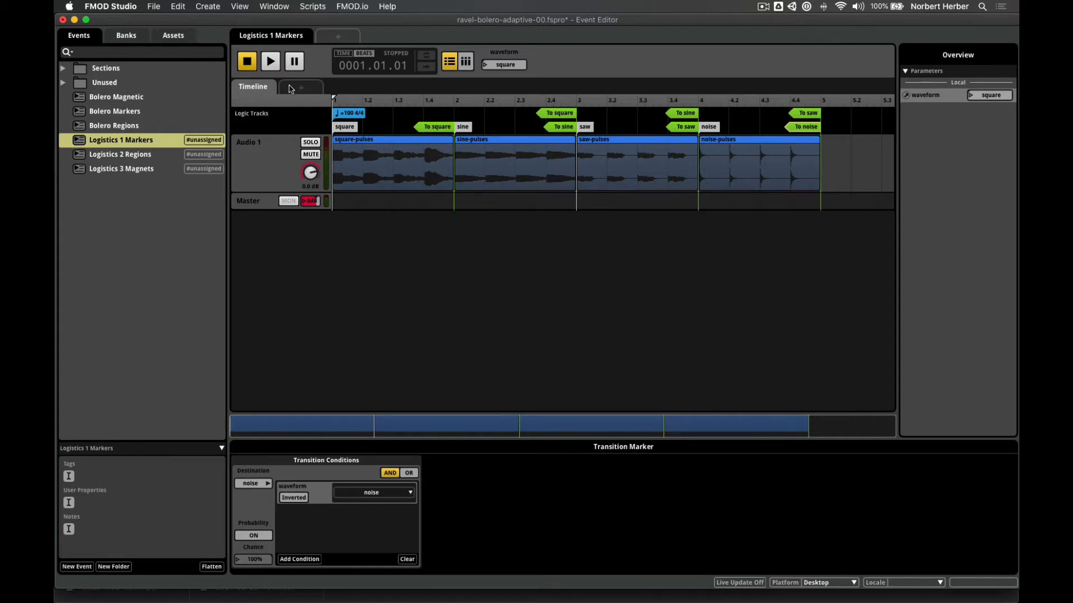
pyautogui.press('super+s')
# - Play the event, switching waveform to sine, saw, sine, then noise, and stop playback
pyautogui.click(273, 60)
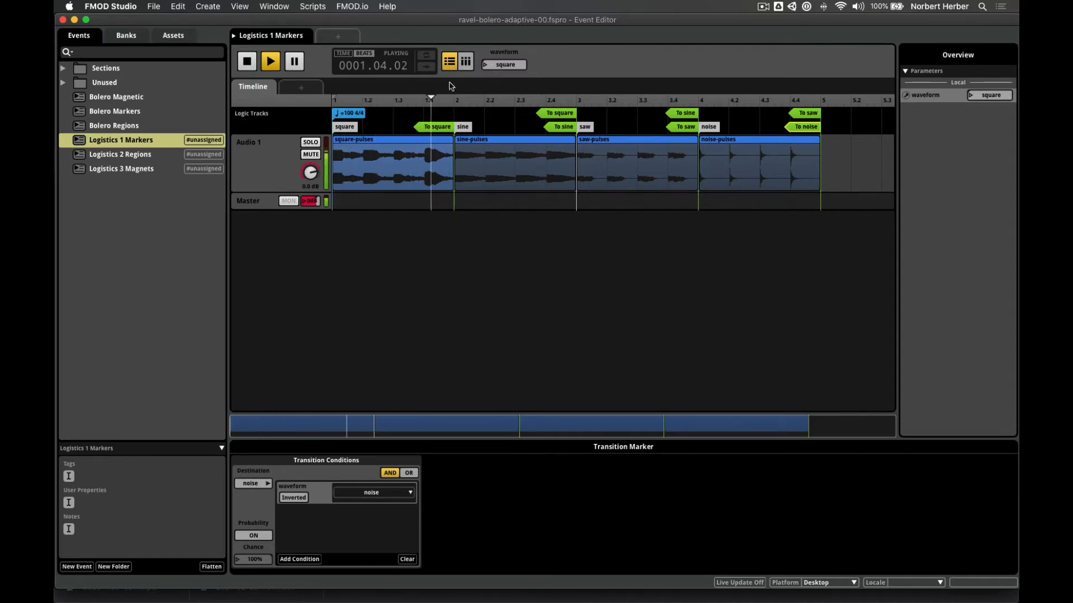
pyautogui.click(485, 66)
pyautogui.click(502, 90)
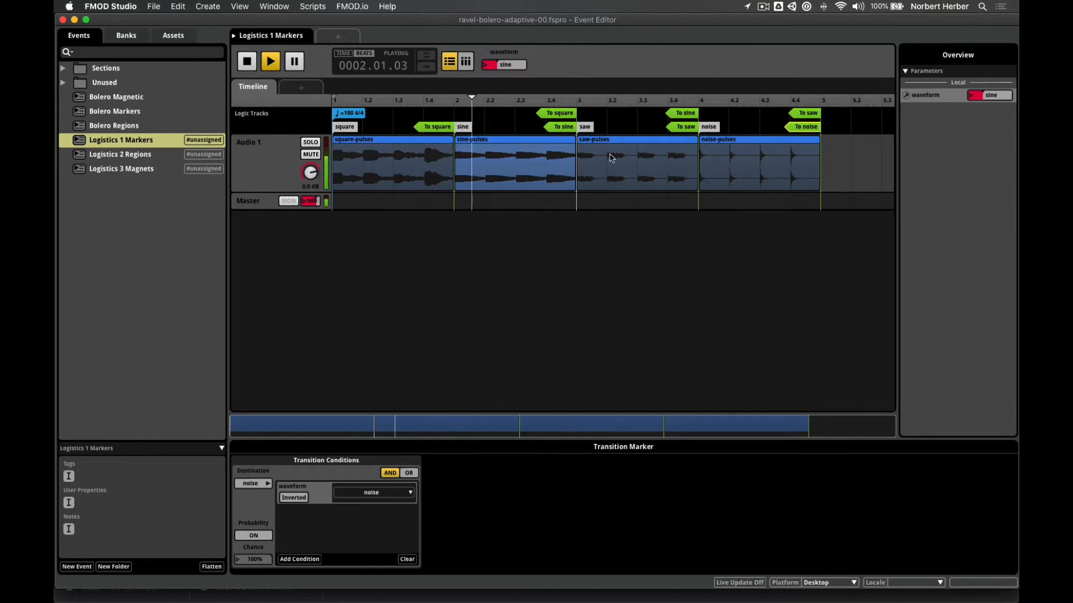
pyautogui.click(486, 68)
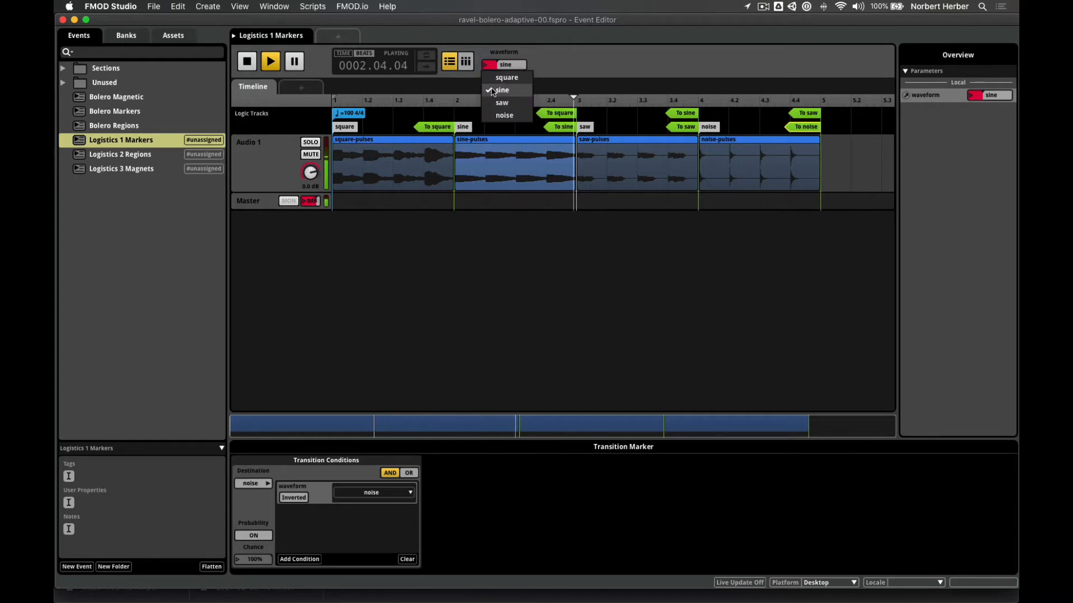
pyautogui.click(495, 108)
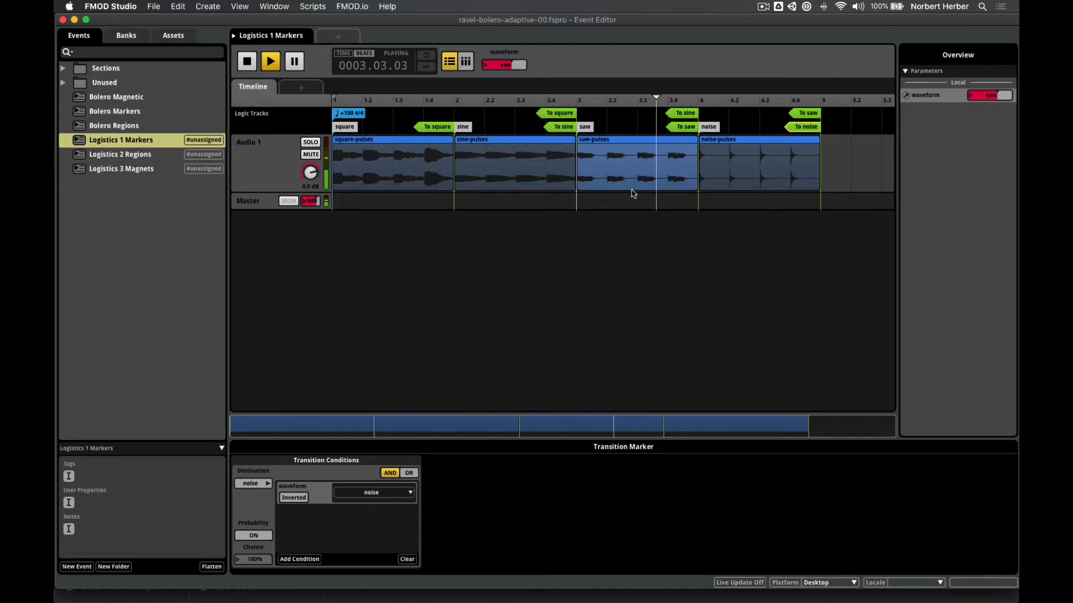
pyautogui.click(483, 66)
pyautogui.click(502, 90)
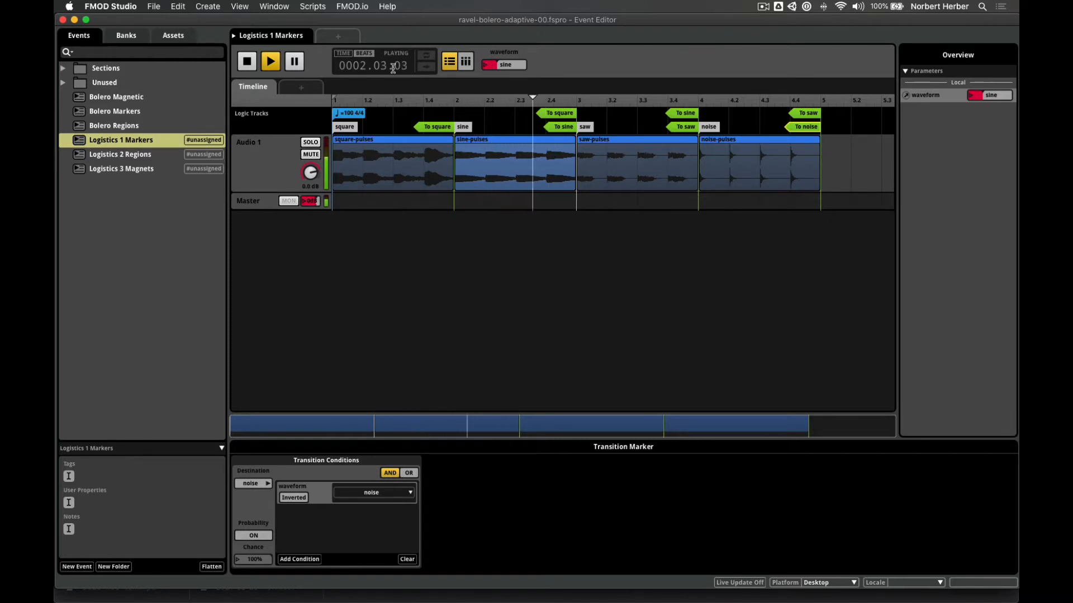
pyautogui.click(486, 66)
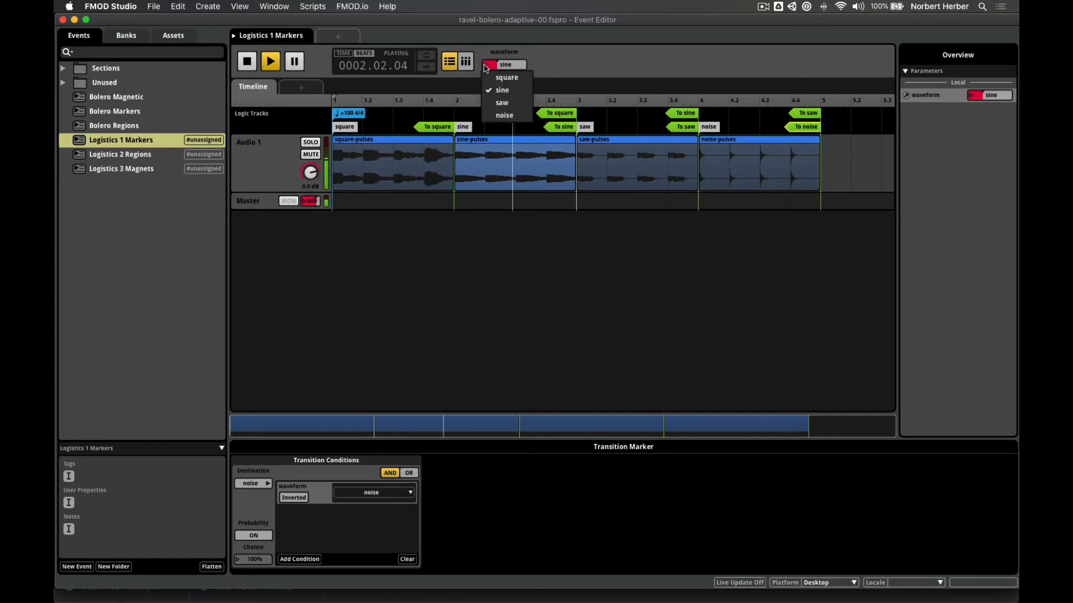
pyautogui.click(499, 116)
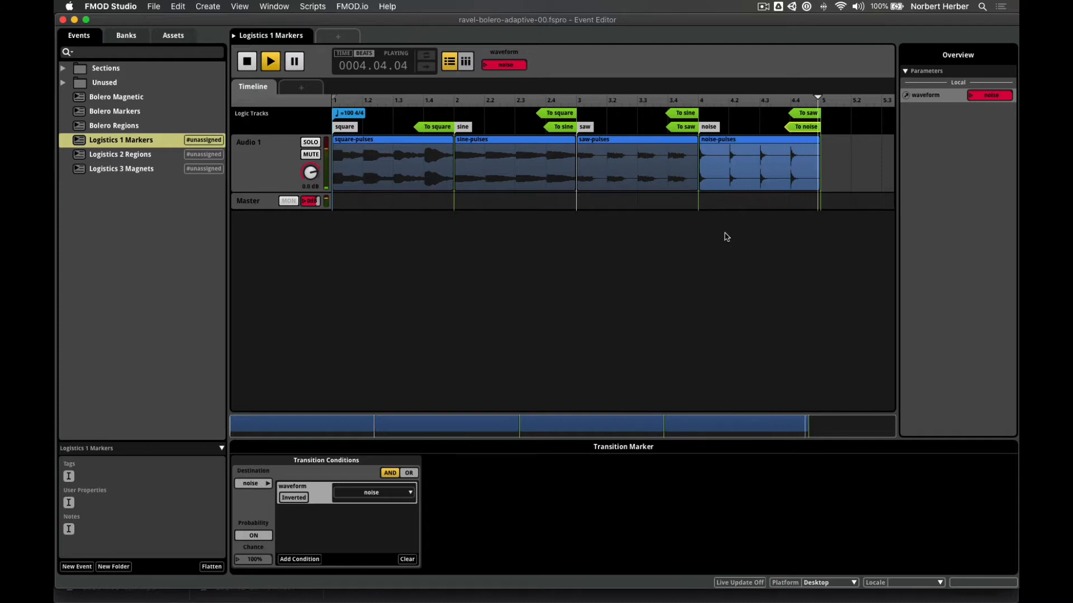
pyautogui.press('space')
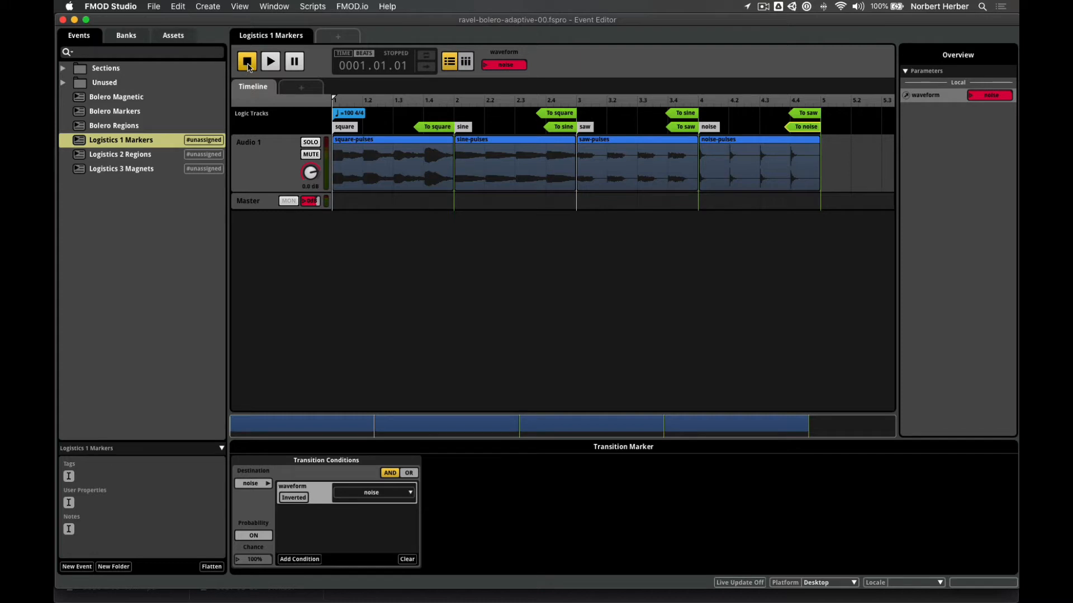
# - Start playback again with the waveform left at noise
pyautogui.click(270, 62)
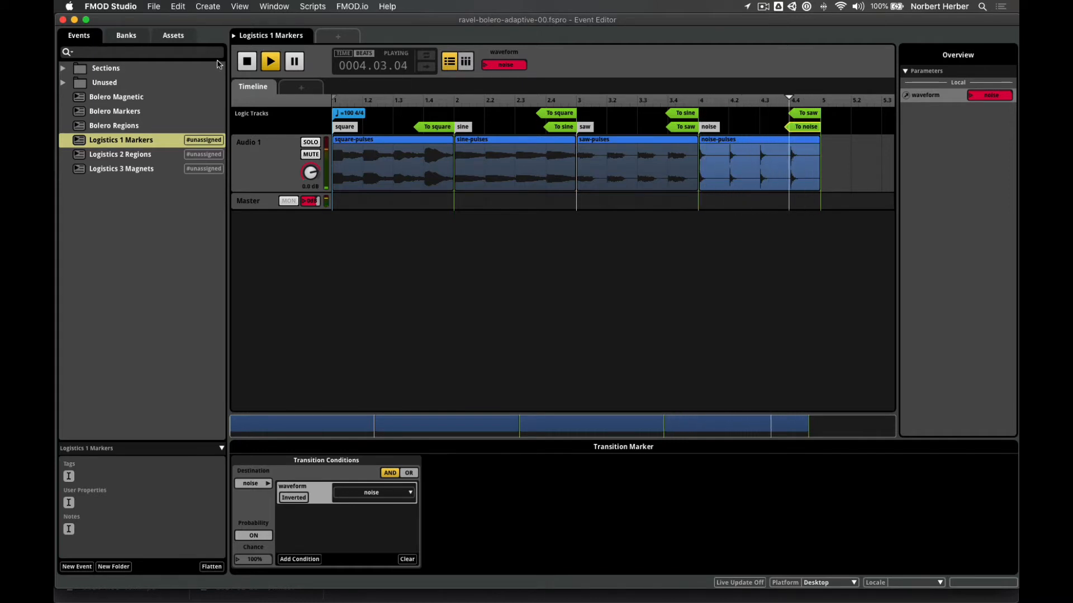
# - Stop the current playback and switch to the Logistics 2 Regions event
pyautogui.click(247, 62)
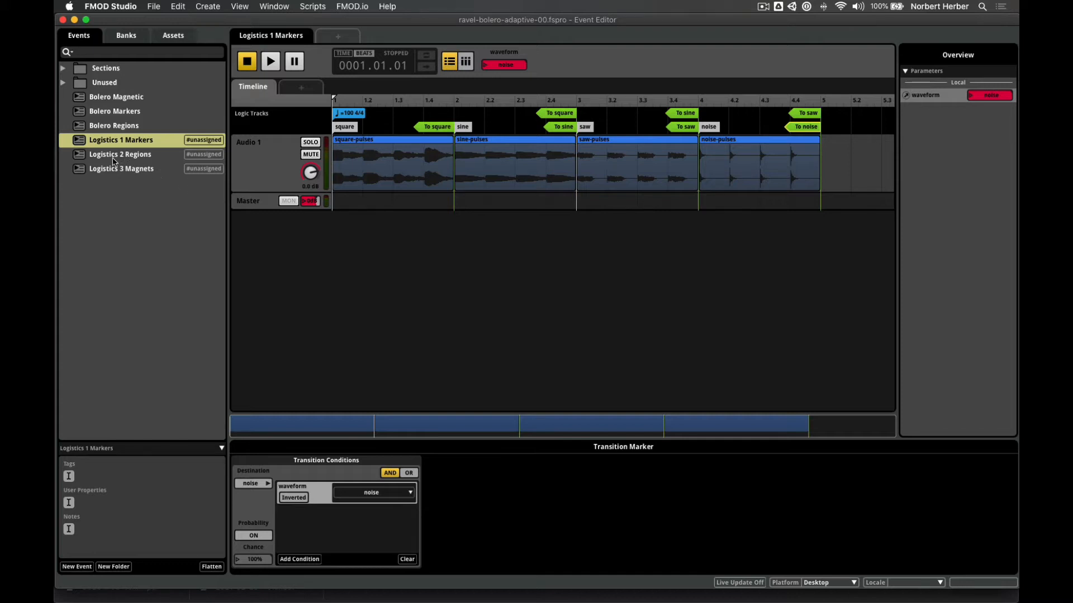
pyautogui.click(80, 158)
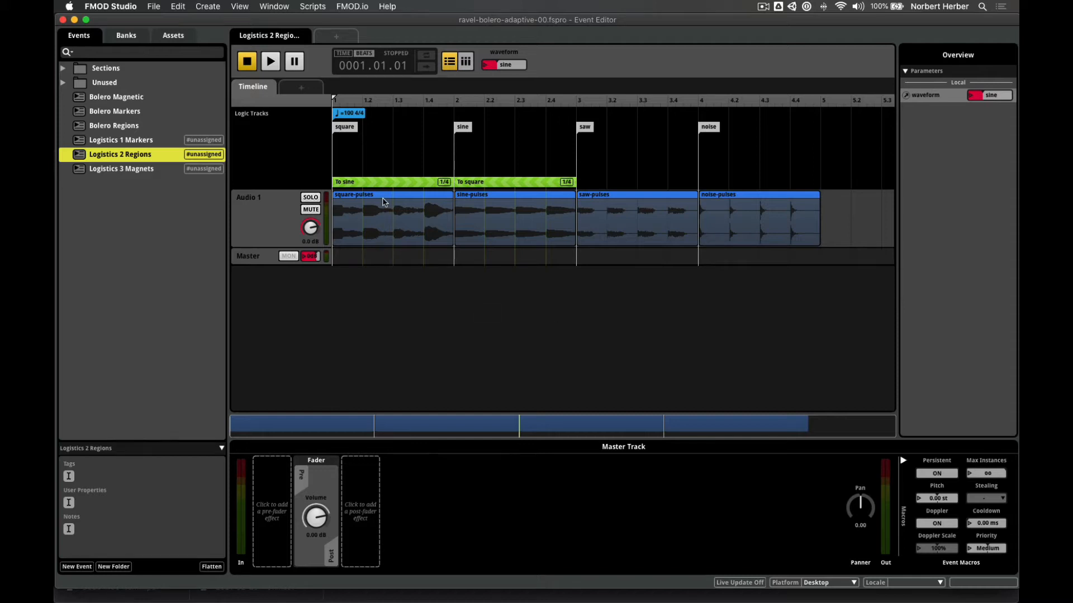
# - Select the To sine transition region to show its waveform = sine condition and 1/4 quantization
pyautogui.click(394, 183)
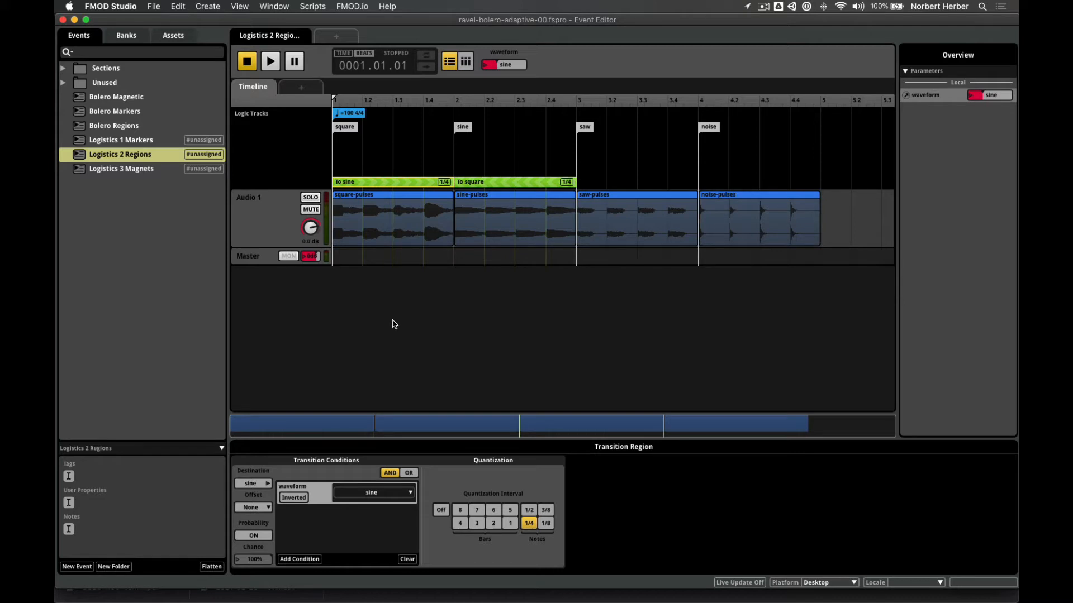
# - Play the event with waveform set to square, stop, then check the To square and To sine regions
pyautogui.click(487, 65)
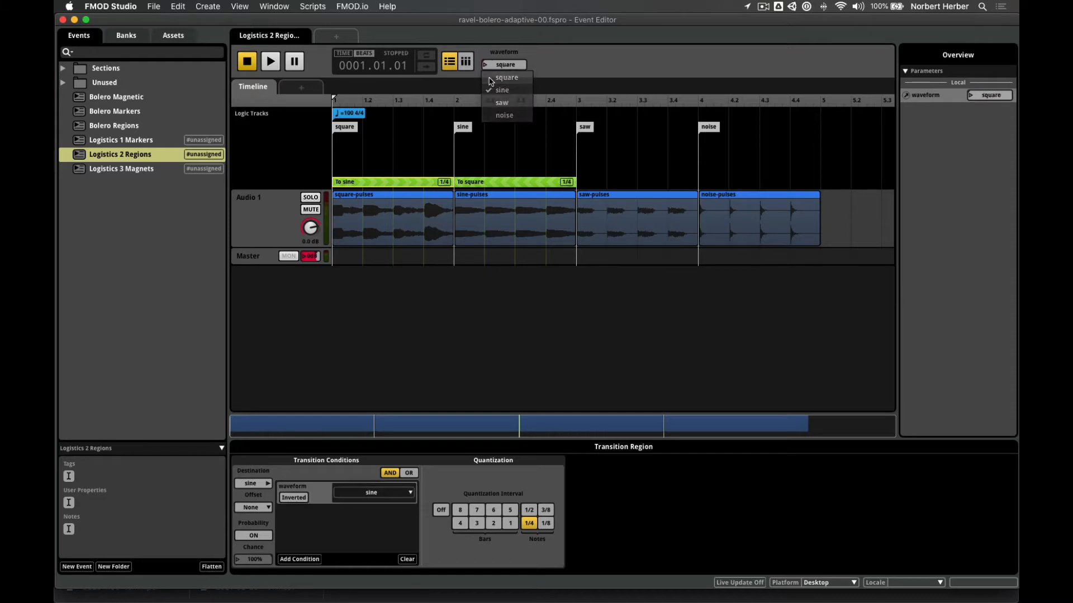
pyautogui.click(492, 82)
pyautogui.click(271, 63)
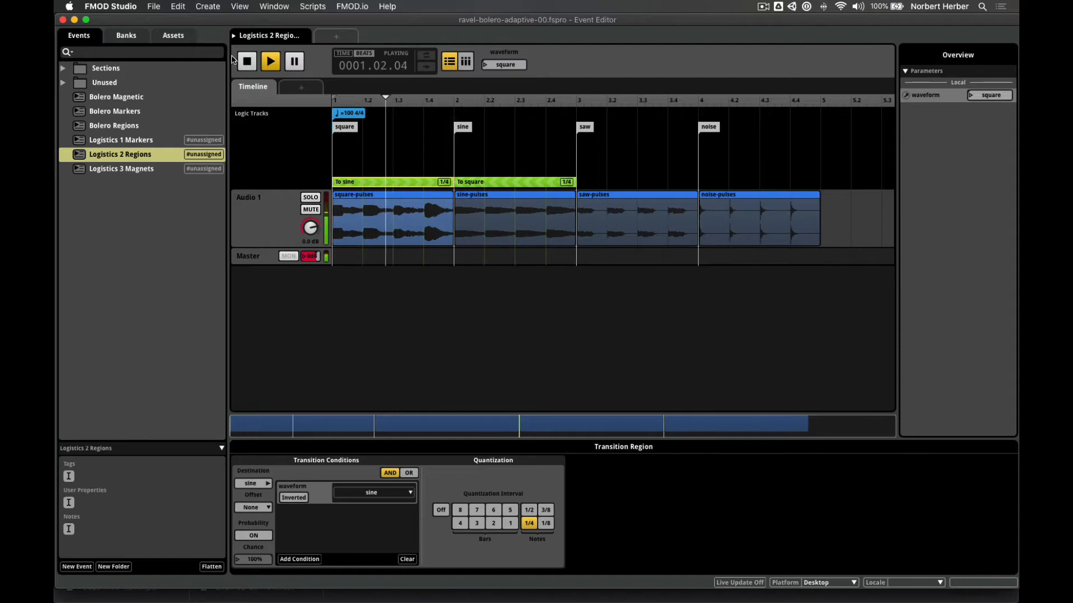
pyautogui.press('space')
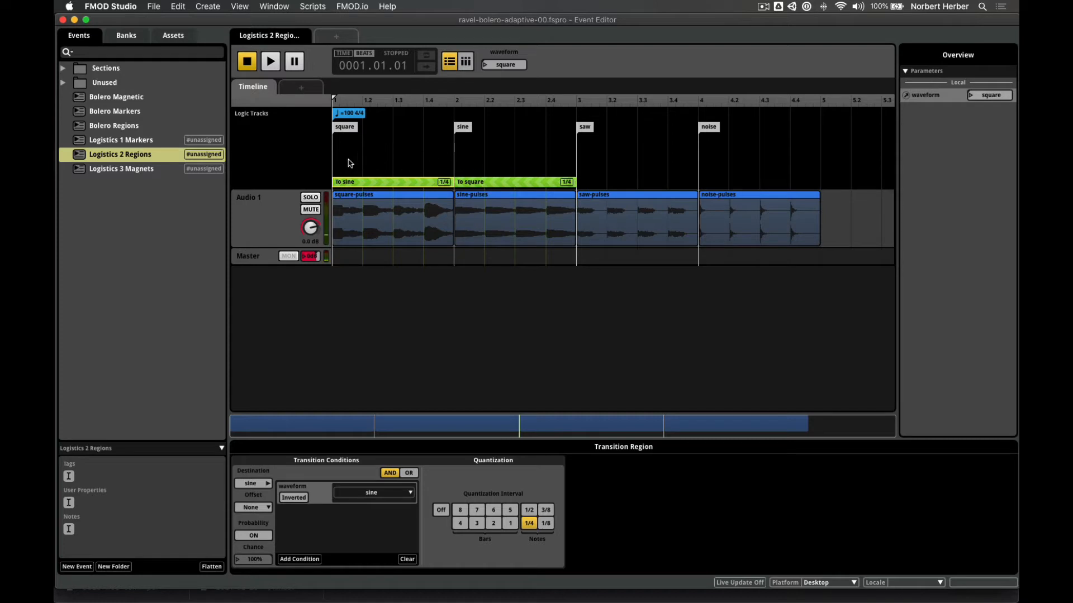
pyautogui.click(465, 180)
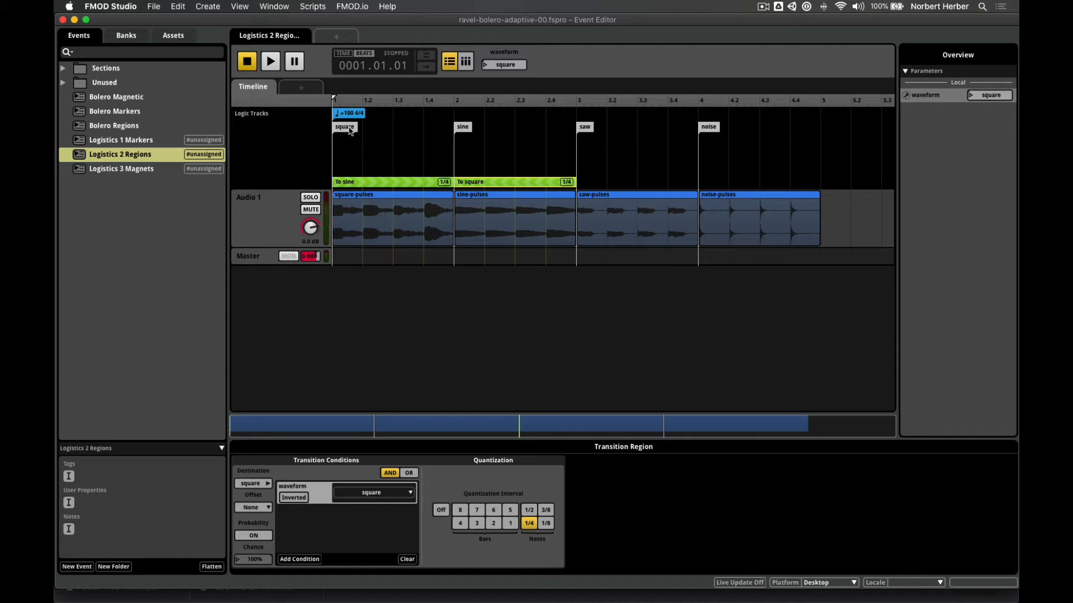
pyautogui.click(360, 184)
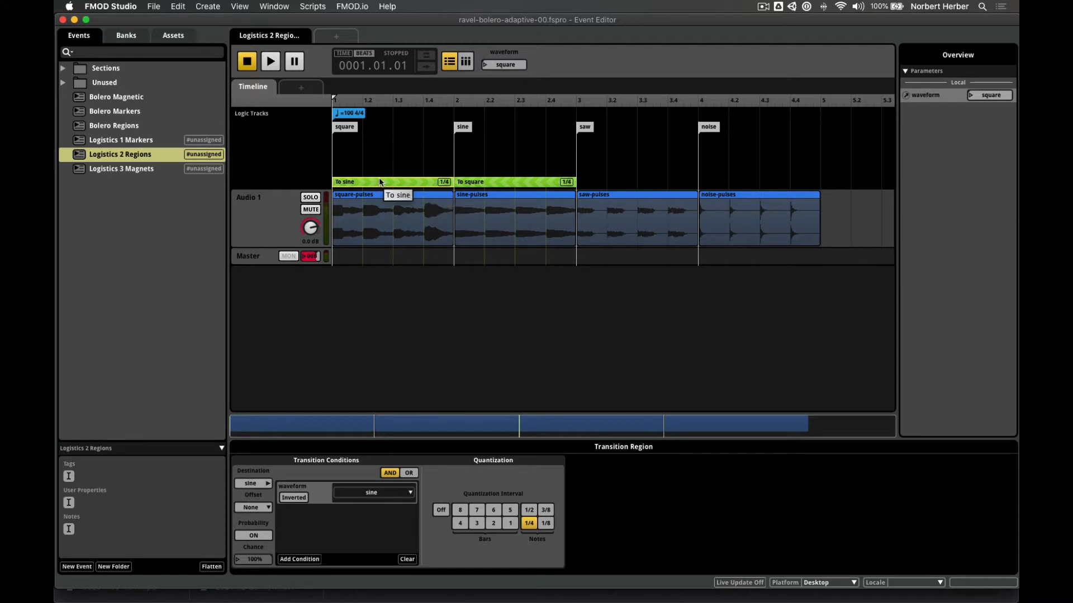
# - Replay the event, switching waveform to sine mid-playback, then stop
pyautogui.click(275, 64)
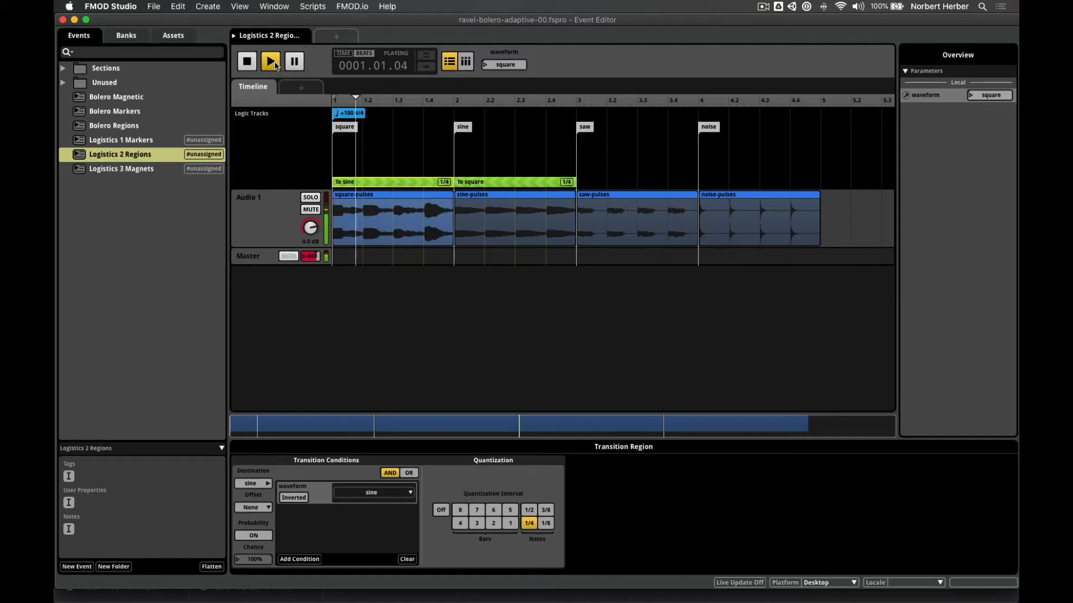
pyautogui.click(486, 67)
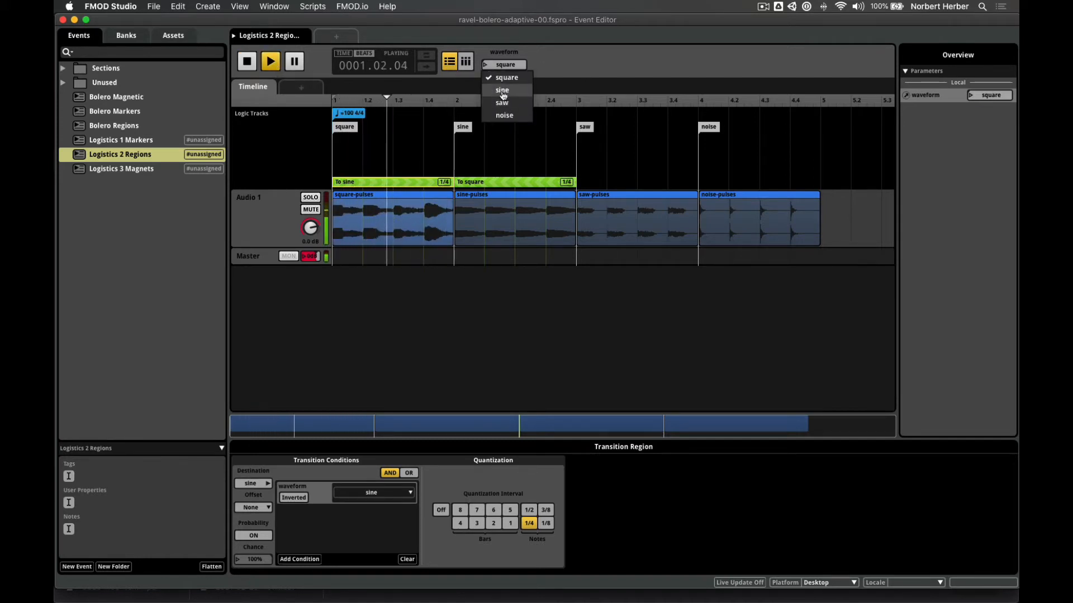
pyautogui.click(502, 91)
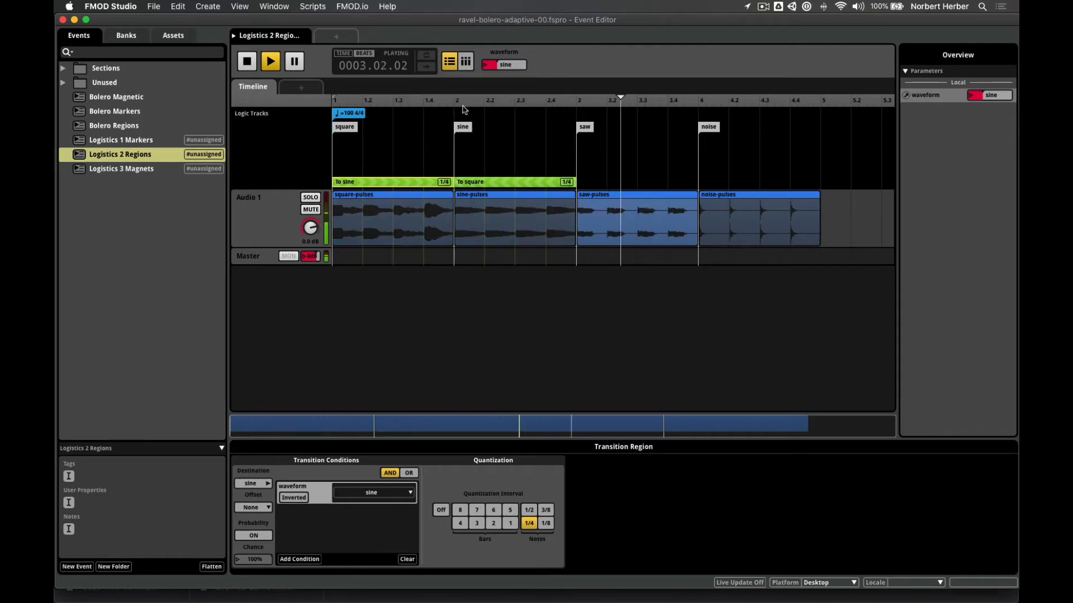
pyautogui.click(246, 62)
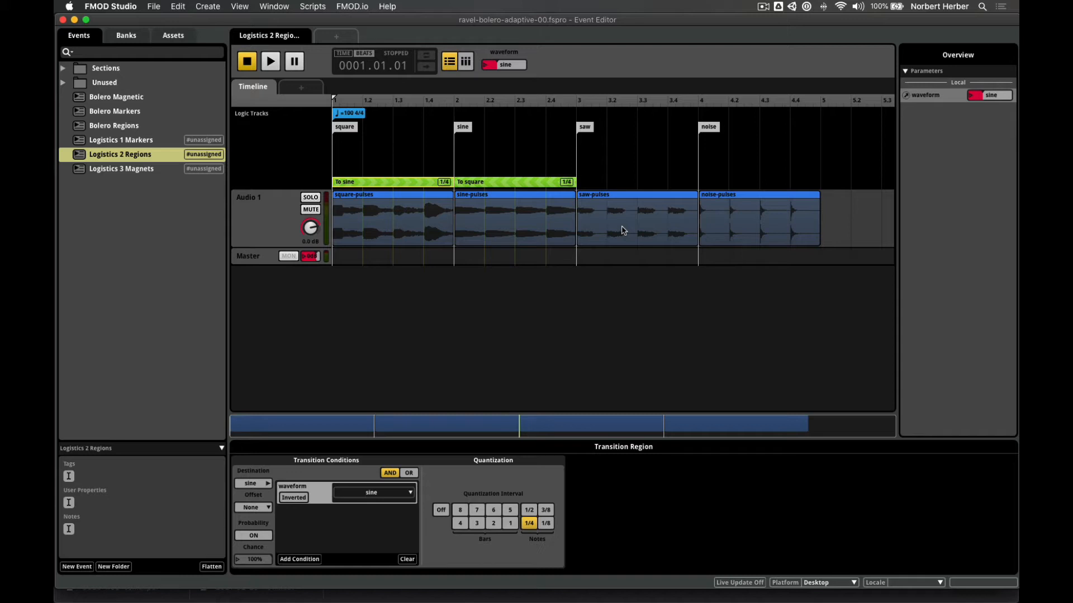
# - Add a To noise transition region over bars 3–4 with the condition waveform = noise
pyautogui.rightClick(586, 184)
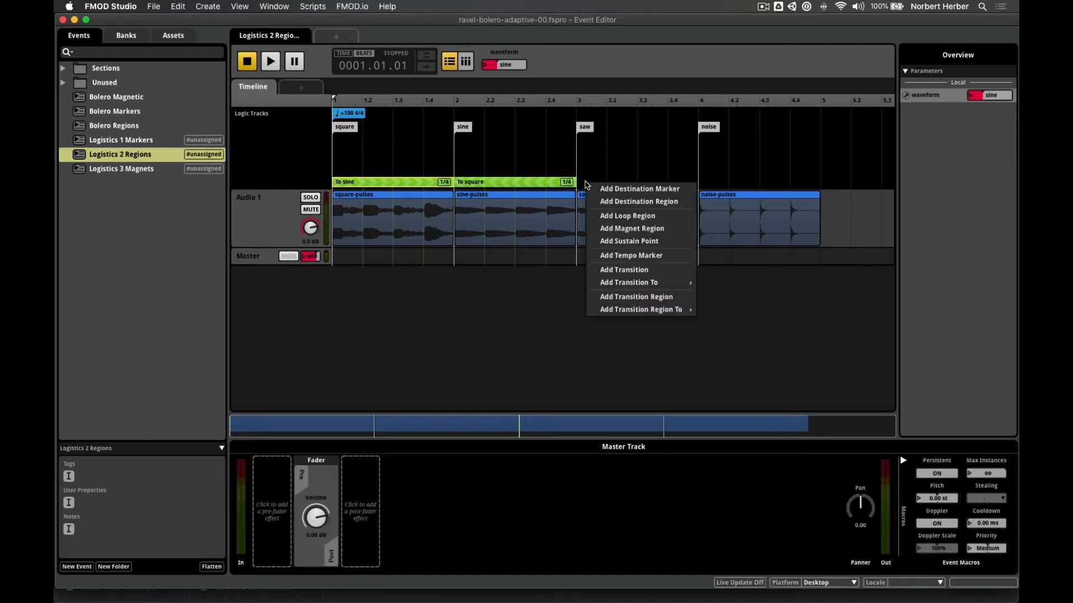
pyautogui.moveTo(648, 316)
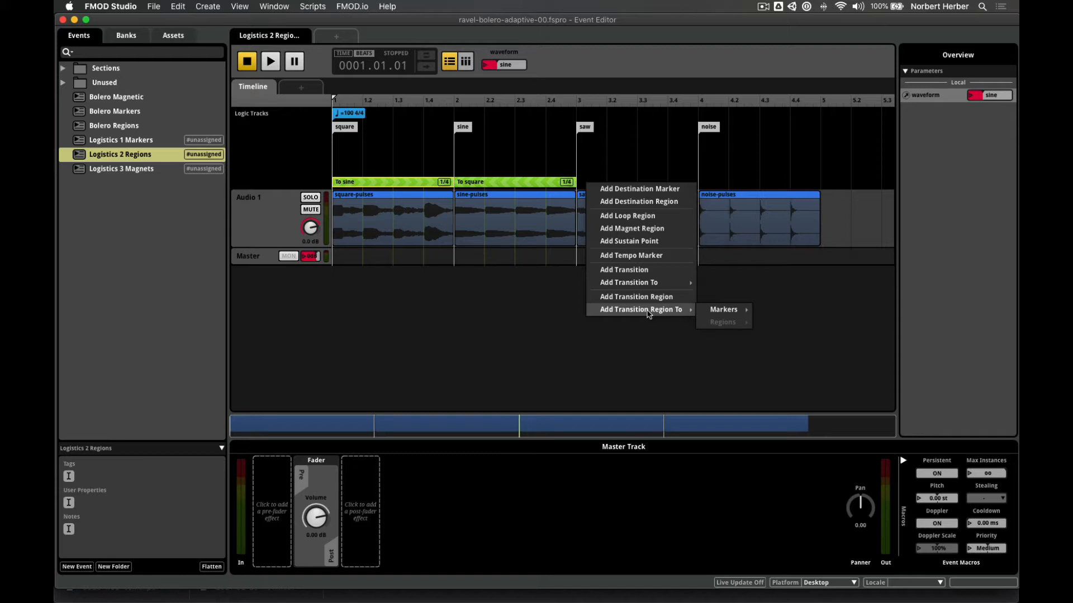
pyautogui.moveTo(712, 312)
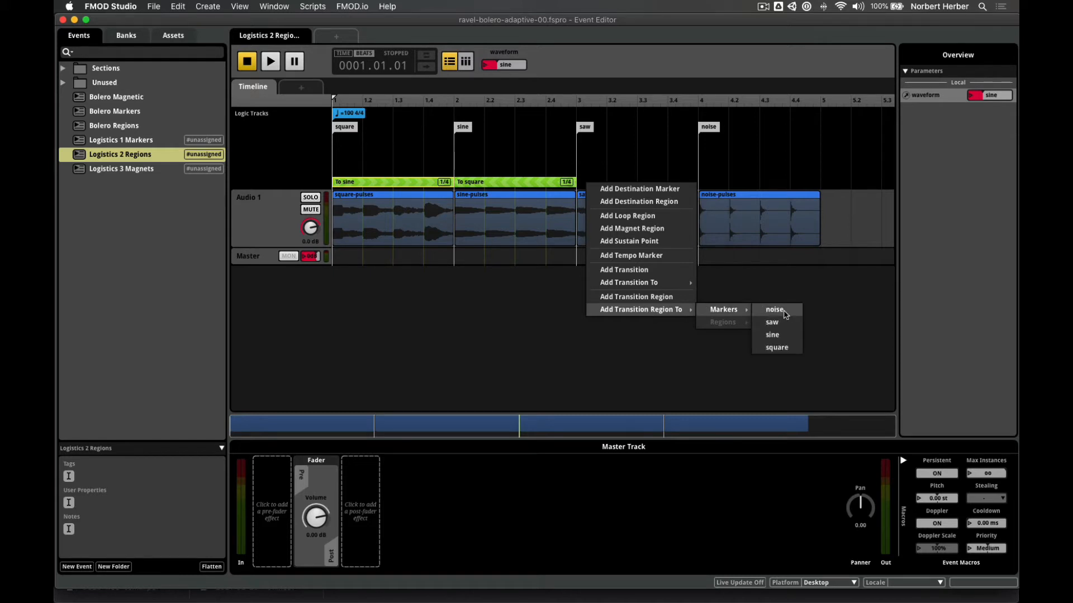
pyautogui.click(774, 310)
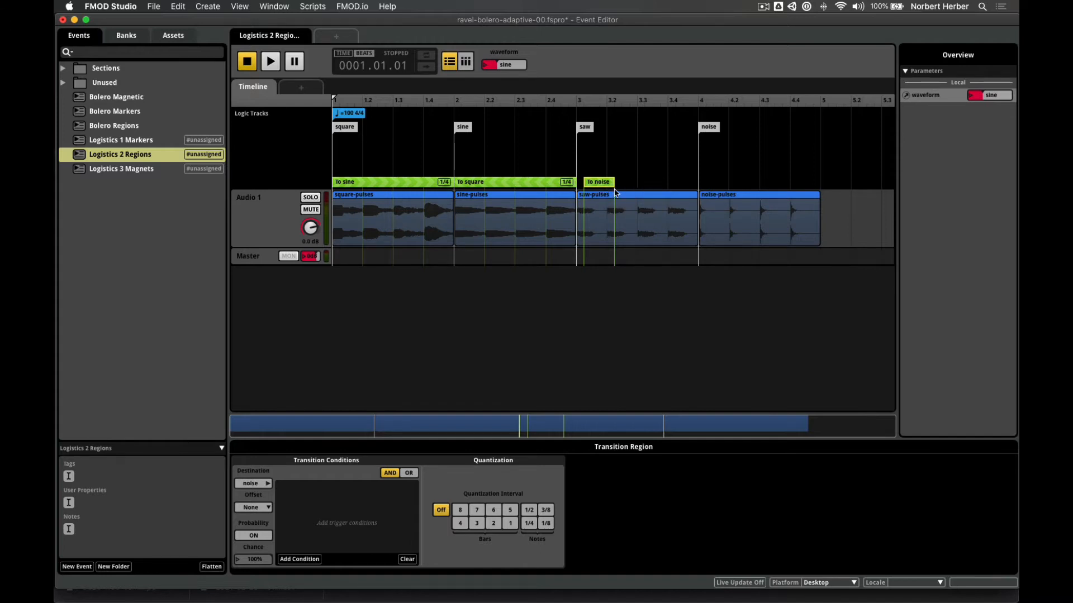
pyautogui.moveTo(602, 185); pyautogui.dragTo(694, 183)
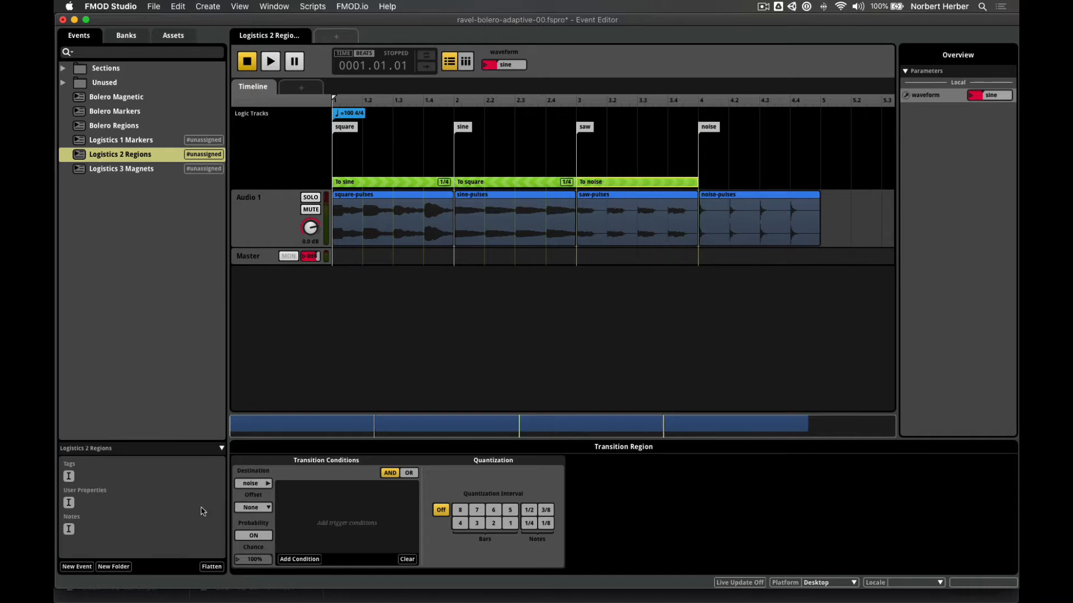
pyautogui.click(299, 560)
pyautogui.moveTo(342, 536)
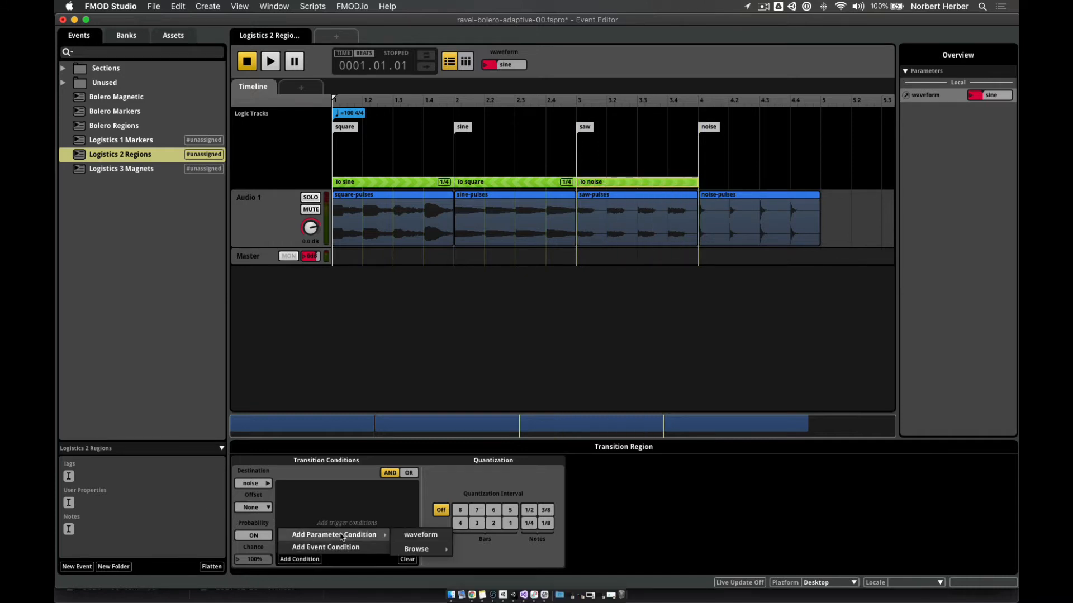
pyautogui.click(420, 535)
pyautogui.click(380, 493)
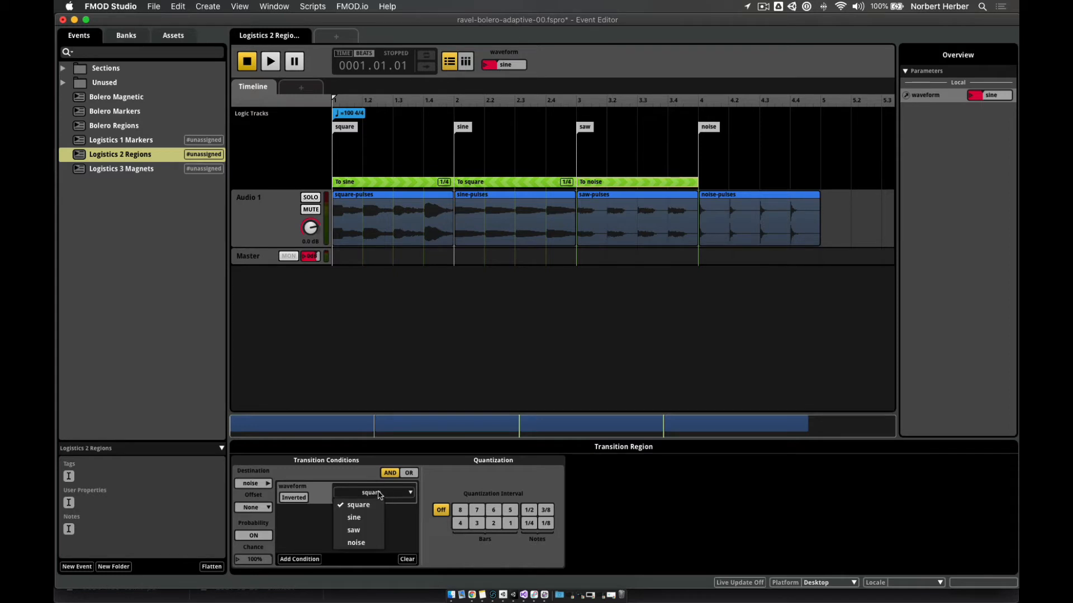
pyautogui.click(369, 543)
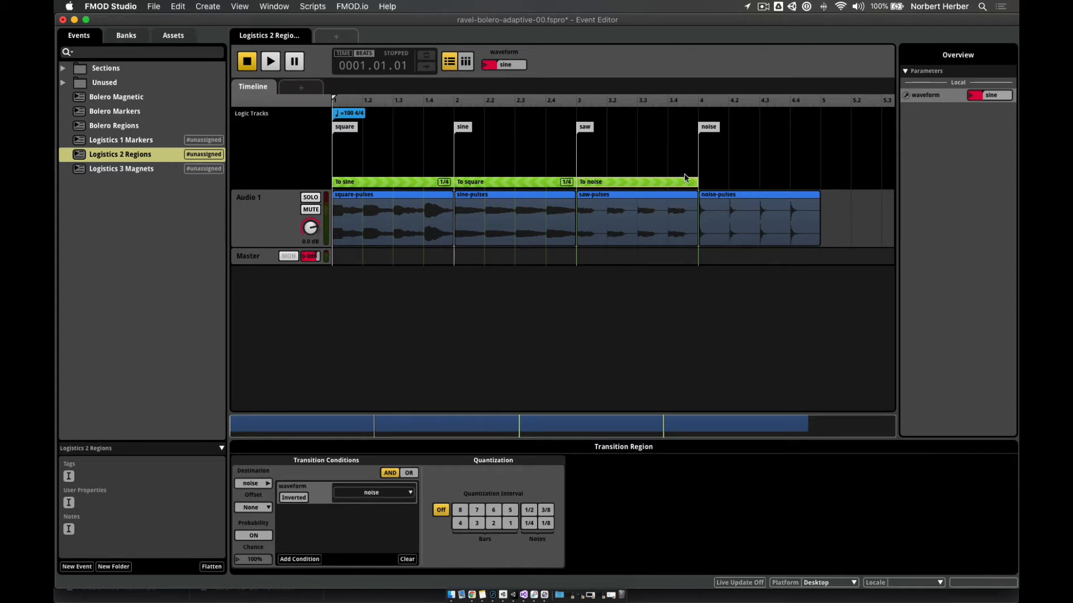
# - Add a To saw transition region stretched across the whole noise section
pyautogui.rightClick(704, 186)
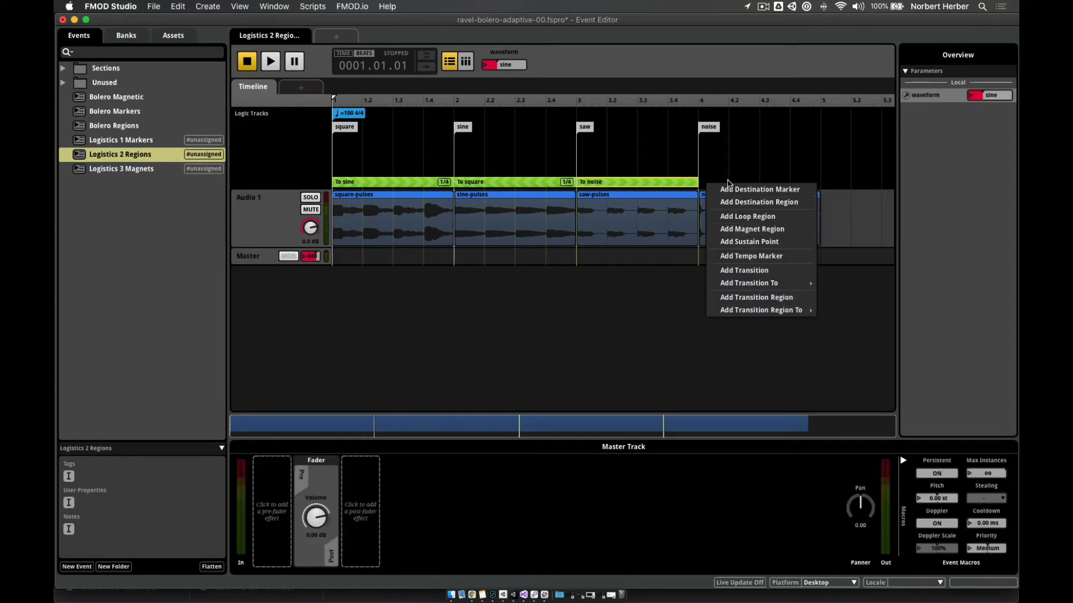
pyautogui.moveTo(761, 310)
pyautogui.moveTo(843, 310)
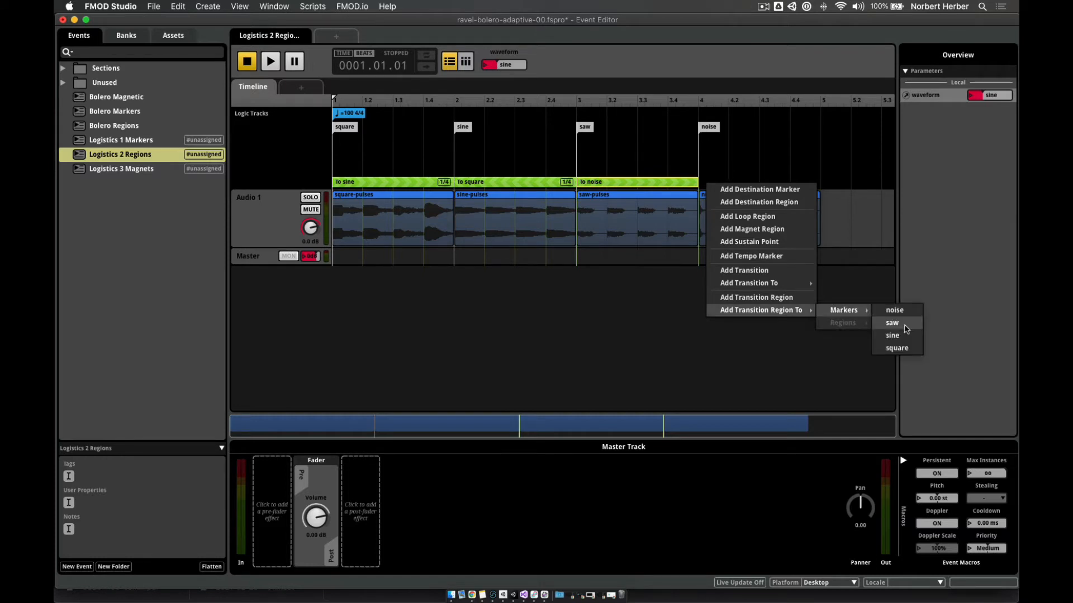
pyautogui.click(892, 323)
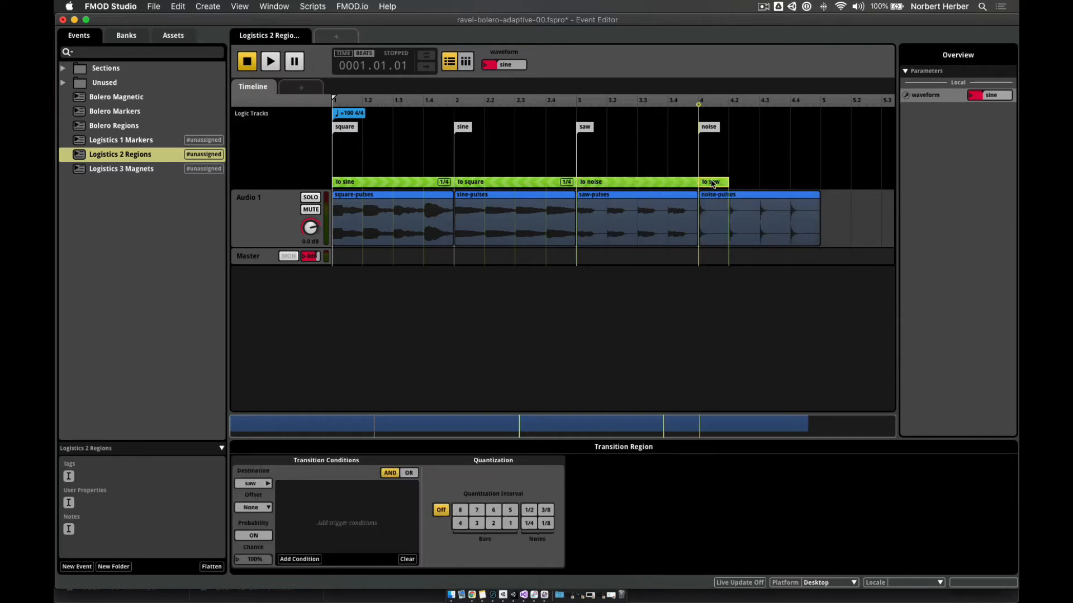
pyautogui.moveTo(727, 181); pyautogui.dragTo(820, 181)
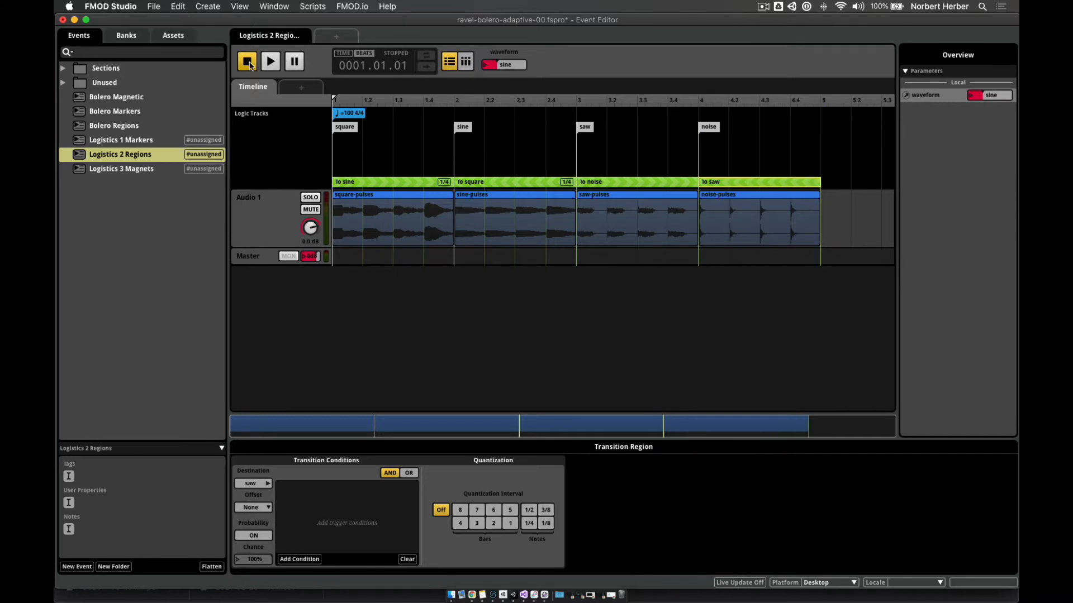
# - Play the event, switch waveform to noise mid-playback, stop, and save the project
pyautogui.click(270, 61)
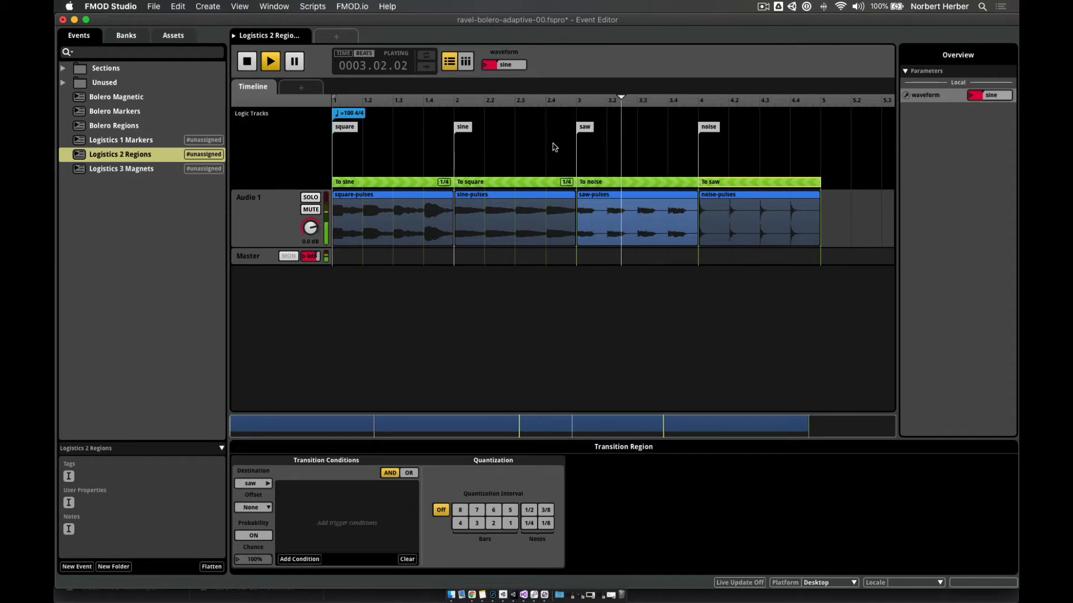
pyautogui.click(505, 65)
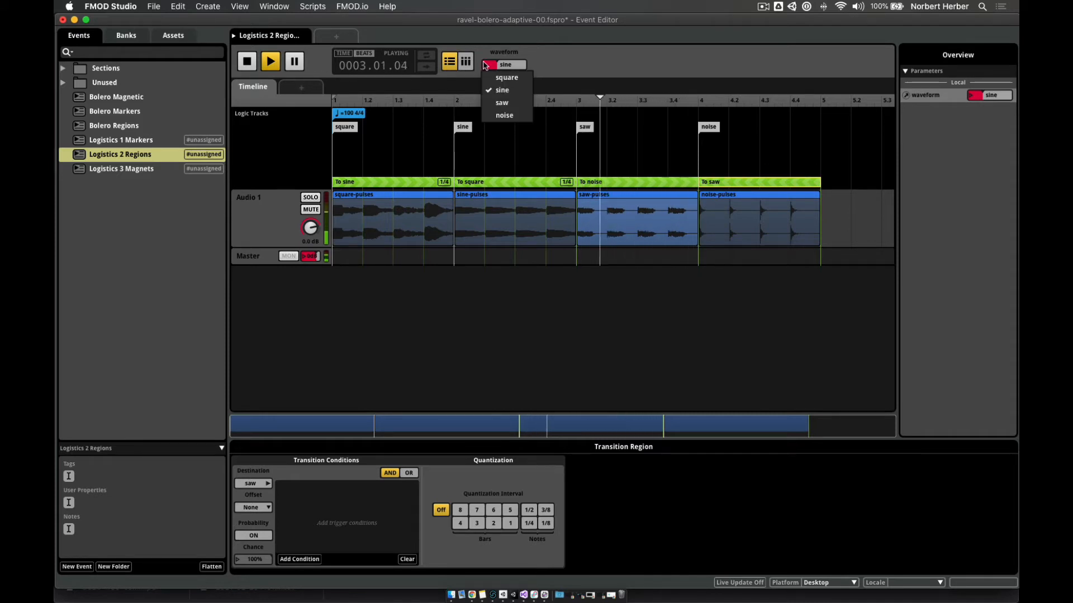
pyautogui.click(504, 115)
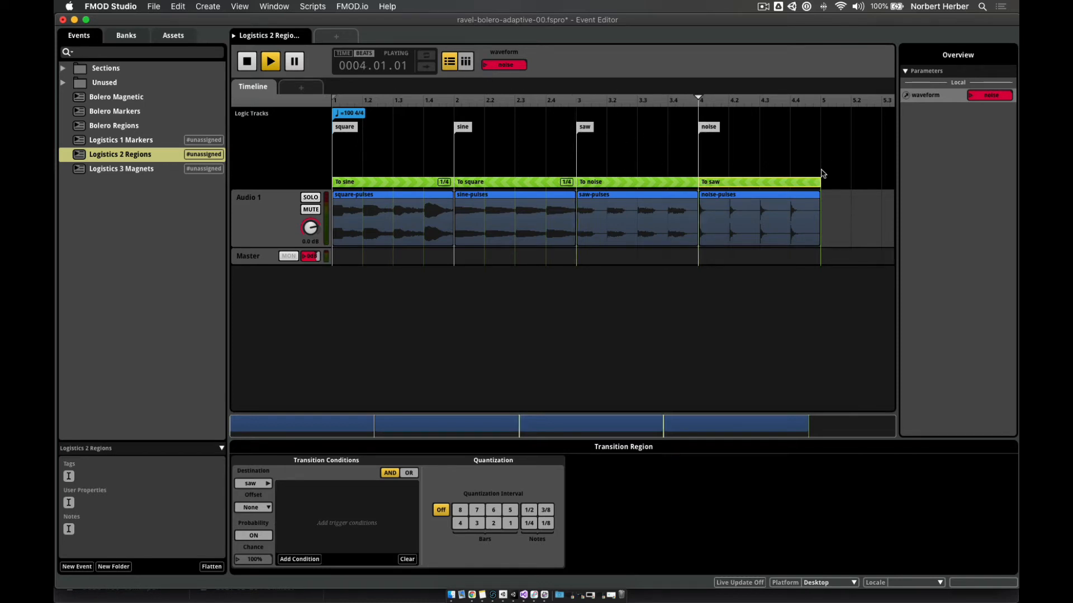
pyautogui.click(251, 63)
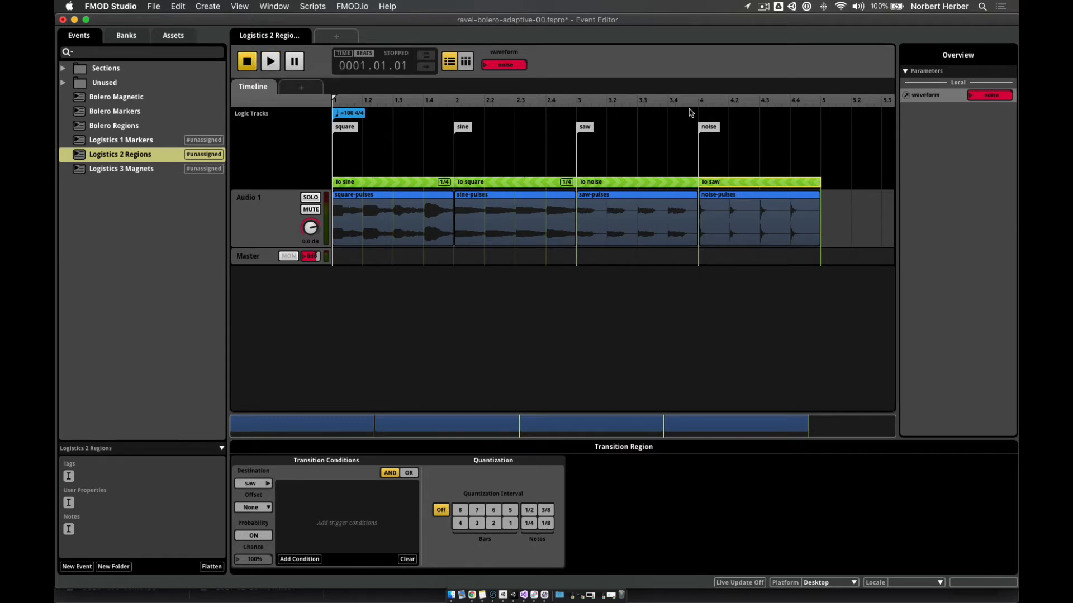
pyautogui.press('super+s')
pyautogui.moveTo(490, 186); pyautogui.dragTo(490, 172)
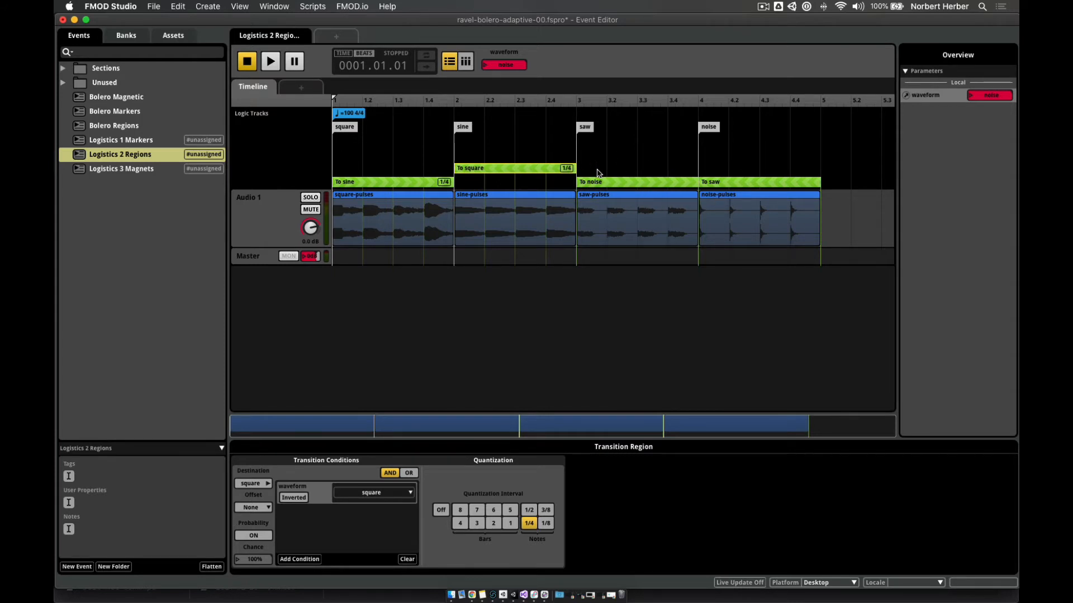
pyautogui.moveTo(575, 168); pyautogui.dragTo(820, 160)
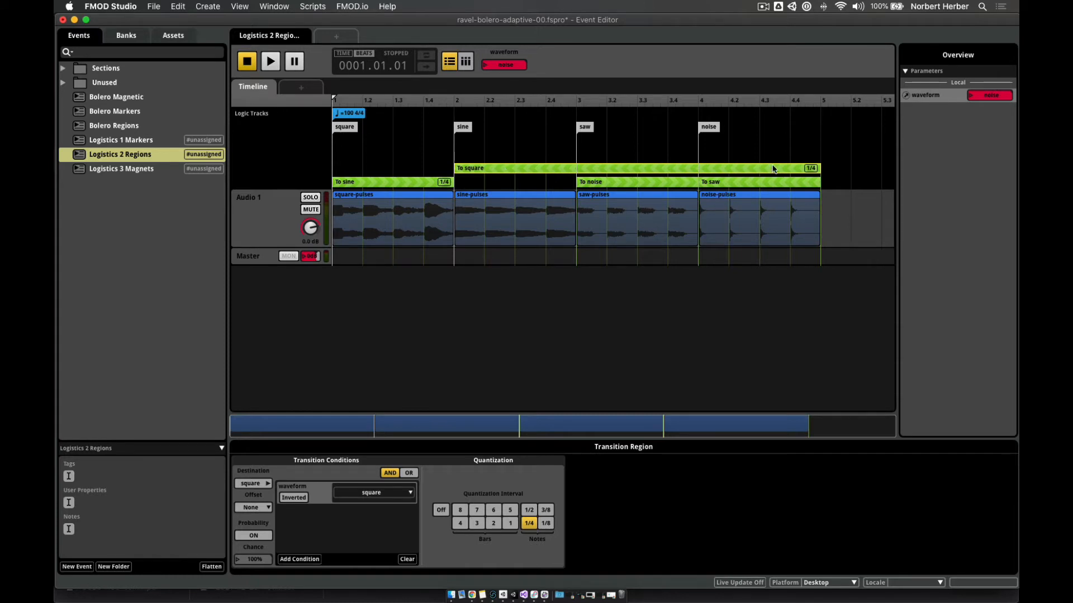
pyautogui.moveTo(819, 168); pyautogui.dragTo(525, 183)
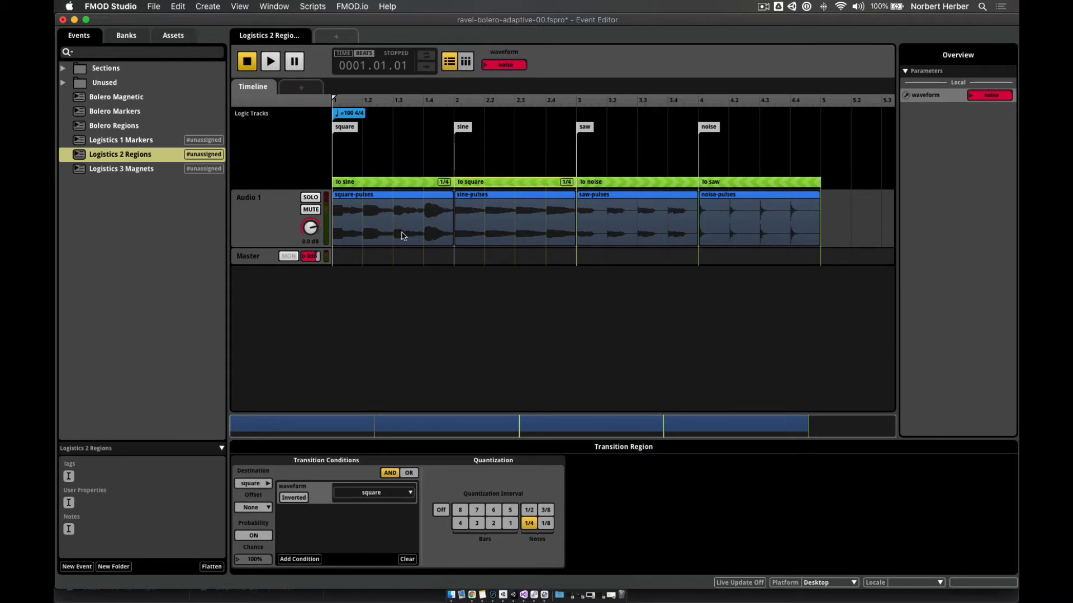
# - Review the settings of the To noise, To saw, To square and To sine transition regions
pyautogui.click(626, 189)
pyautogui.click(757, 180)
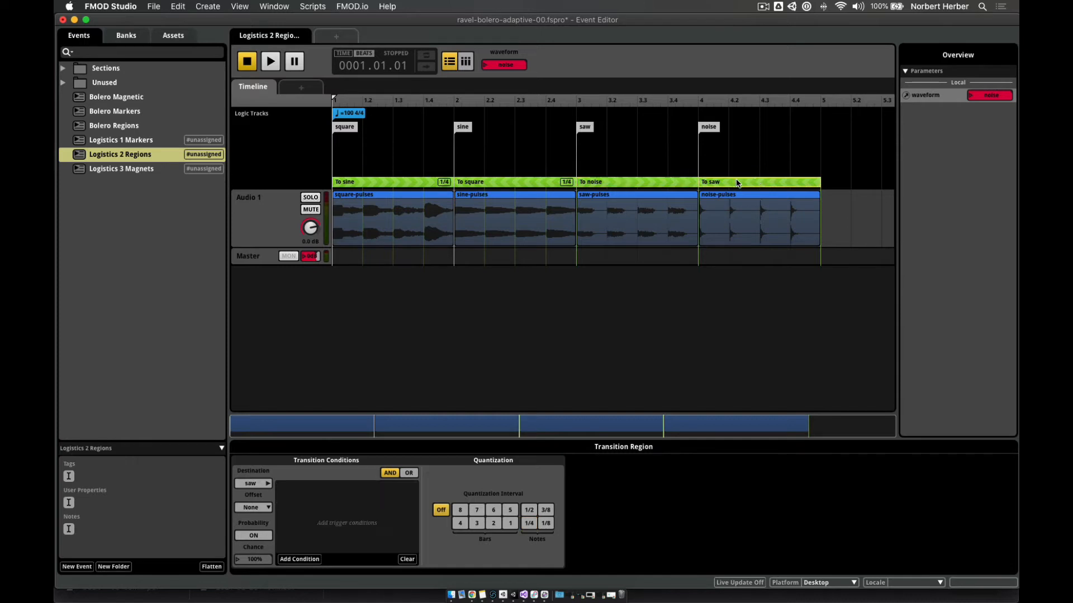
pyautogui.click(627, 187)
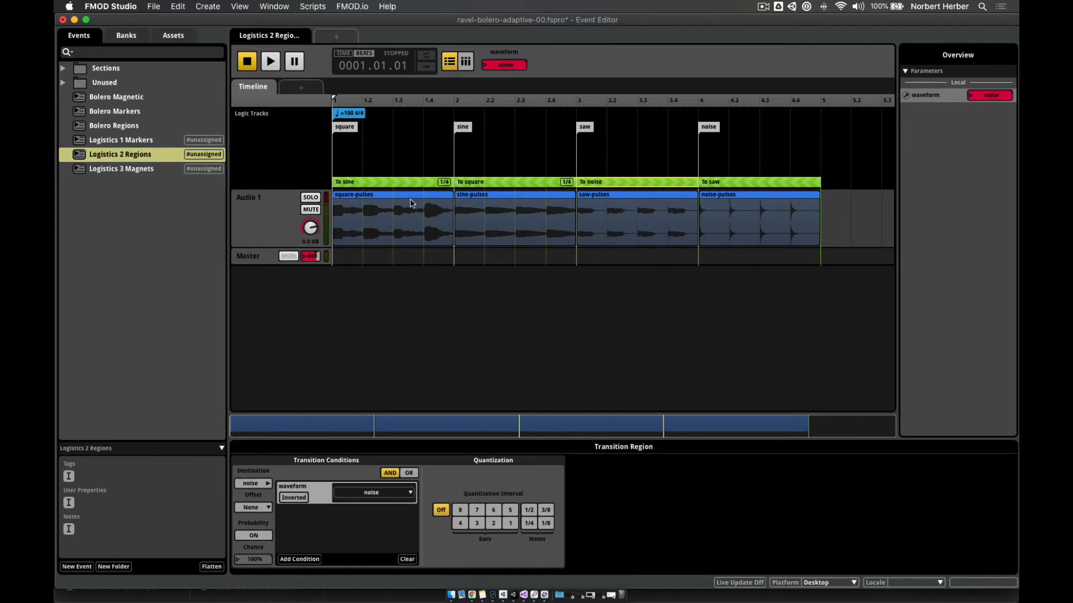
pyautogui.click(511, 183)
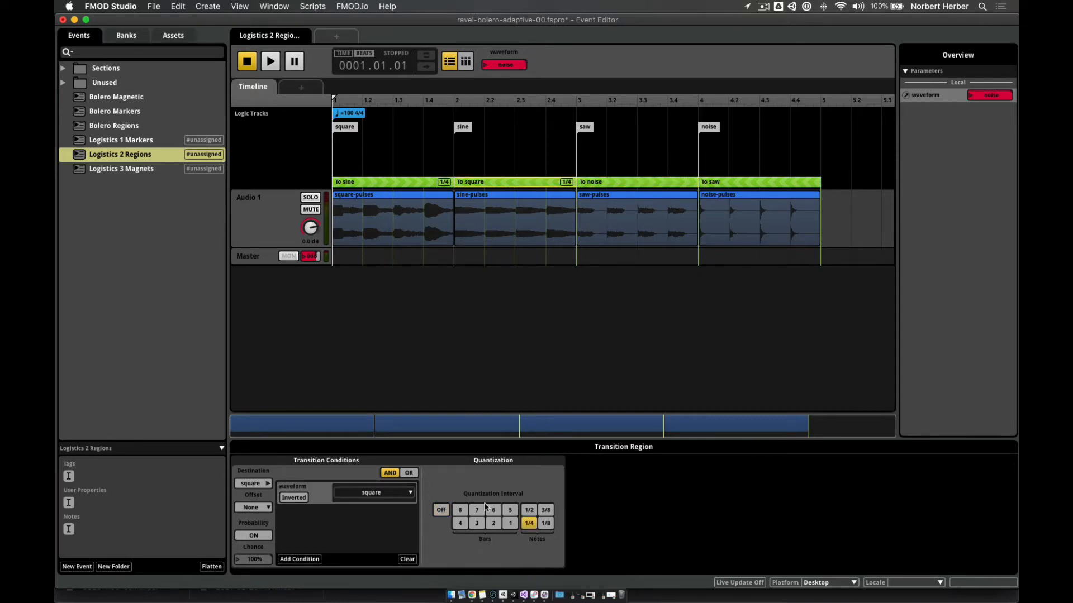
pyautogui.click(396, 183)
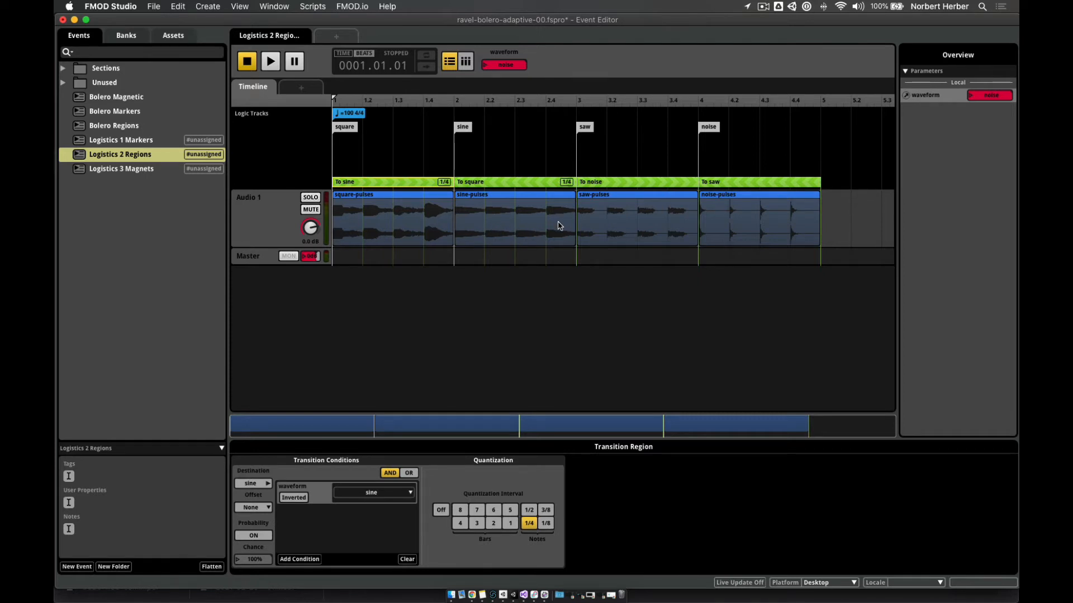
pyautogui.click(622, 186)
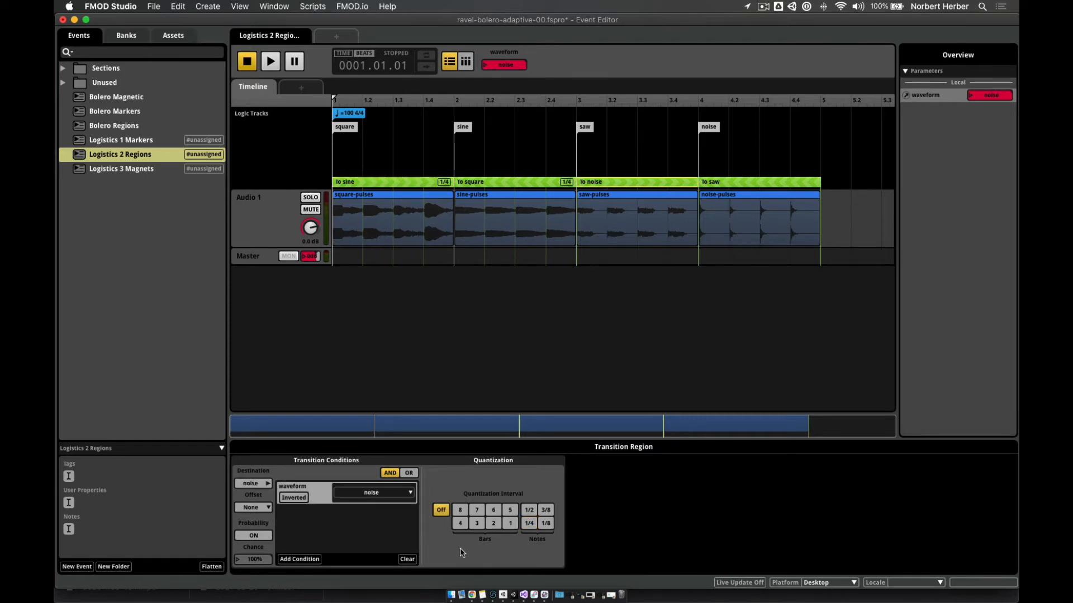
# - Quantize To saw and To noise to 1/4 notes, then set waveform to square
pyautogui.click(721, 185)
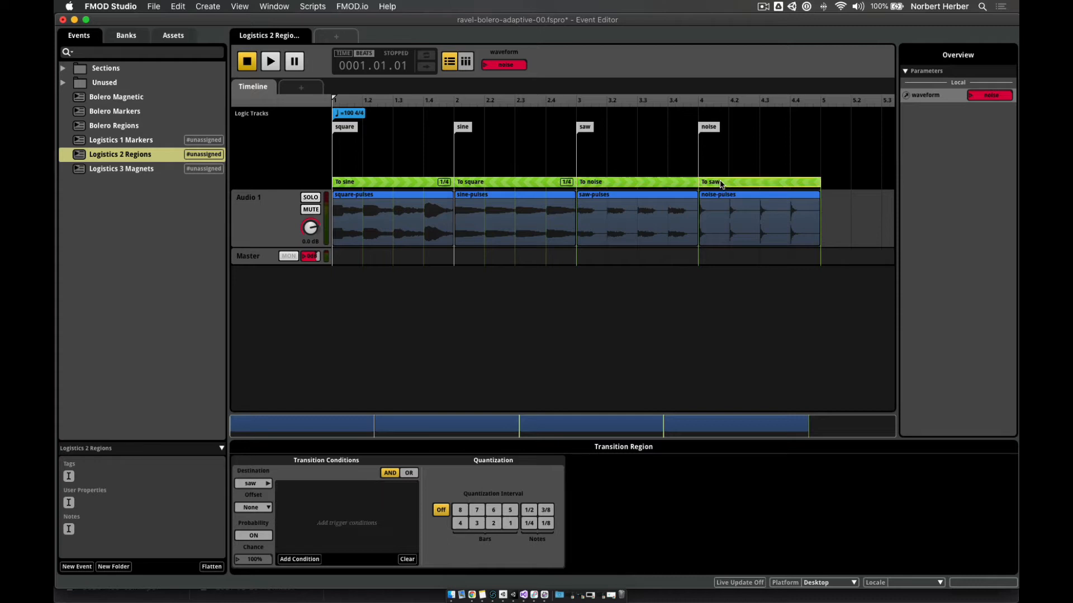
pyautogui.click(528, 524)
pyautogui.click(529, 510)
pyautogui.click(548, 525)
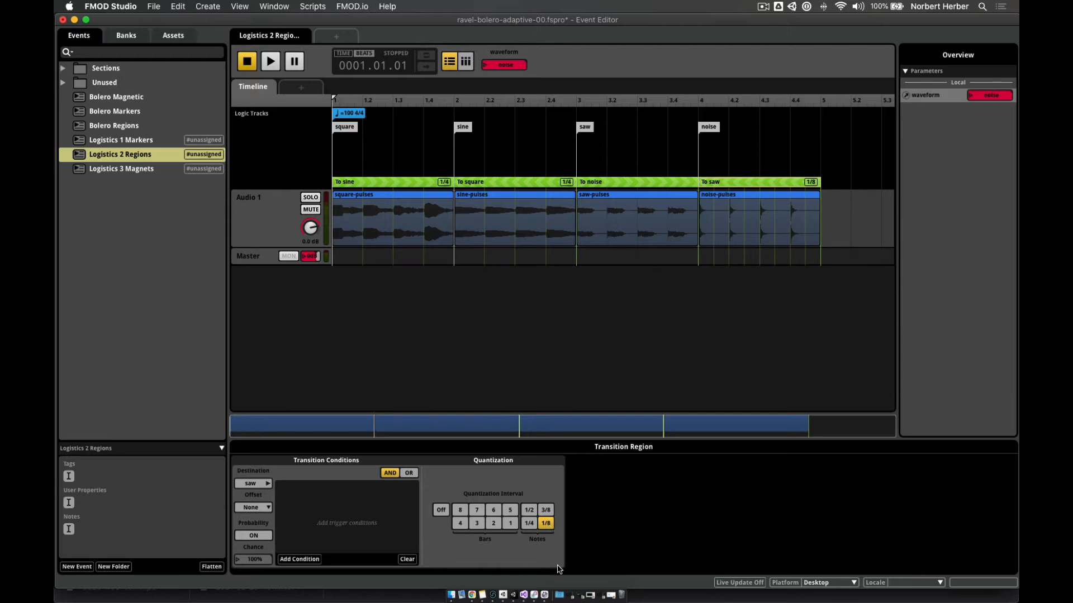
pyautogui.click(530, 524)
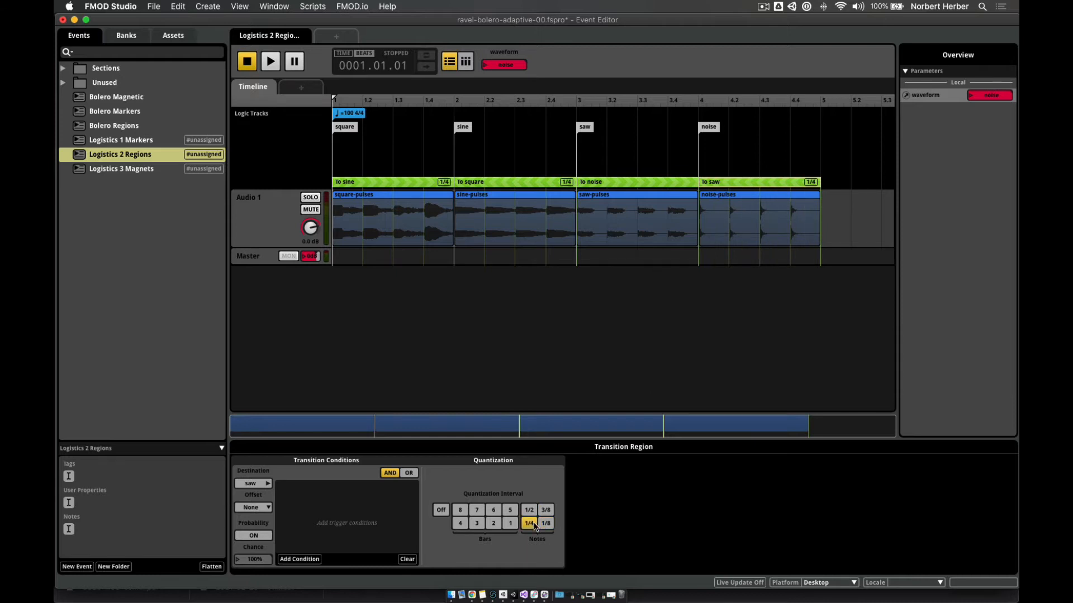
pyautogui.click(610, 186)
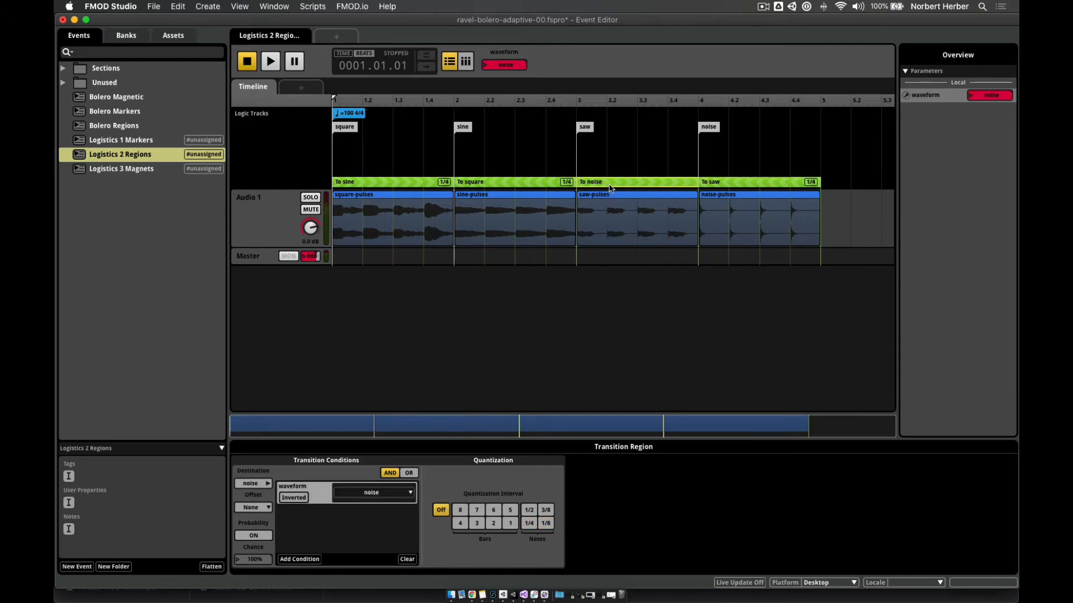
pyautogui.click(529, 523)
pyautogui.click(485, 66)
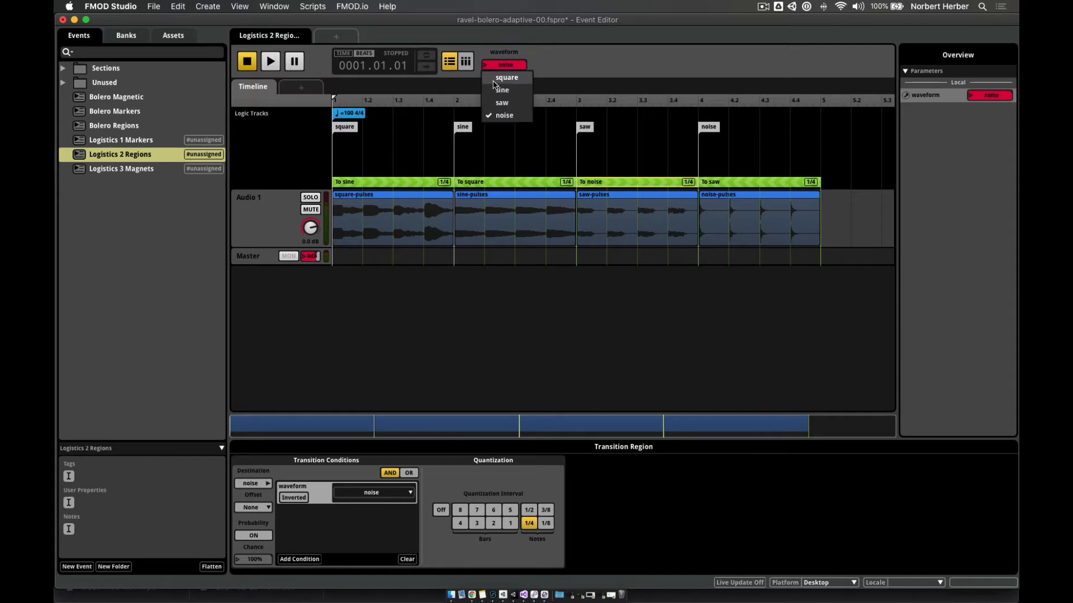
pyautogui.click(505, 77)
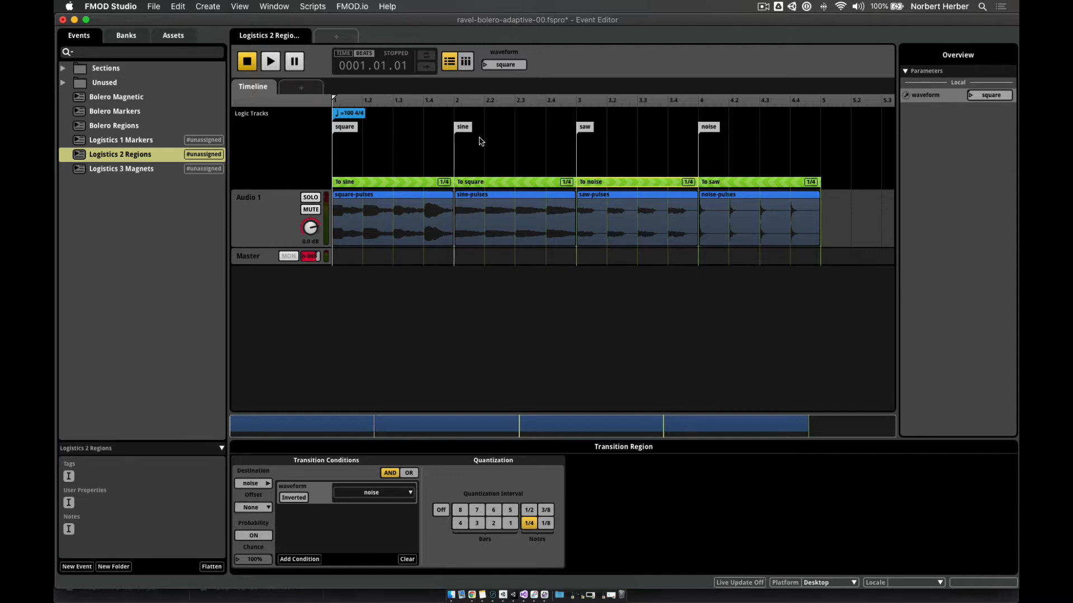
# - Play the event from square, switch waveform to sine mid-playback, then stop
pyautogui.click(272, 63)
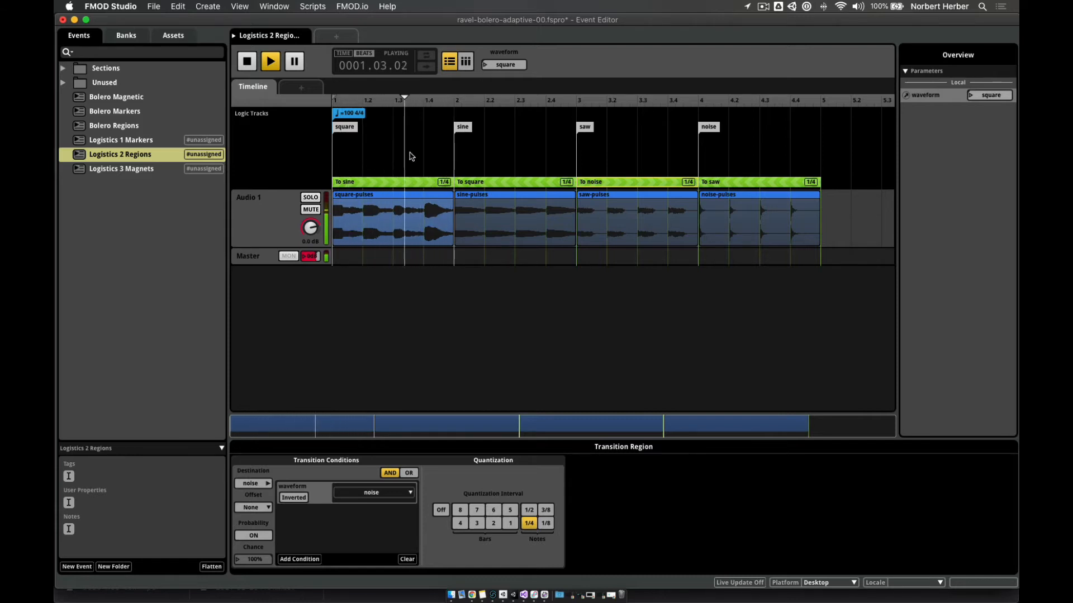
pyautogui.click(485, 65)
pyautogui.click(495, 92)
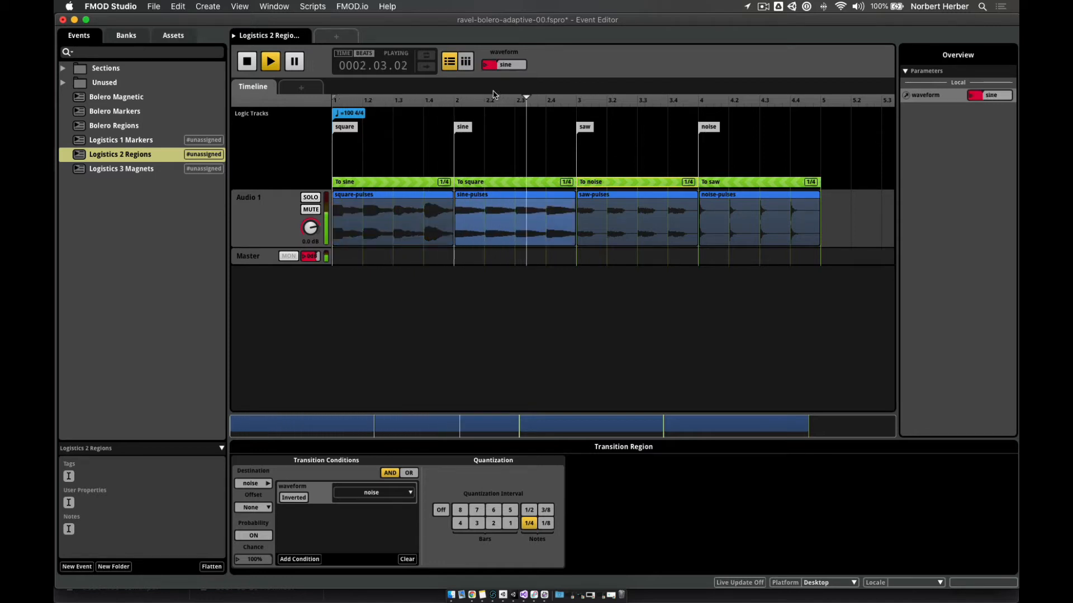
pyautogui.click(247, 62)
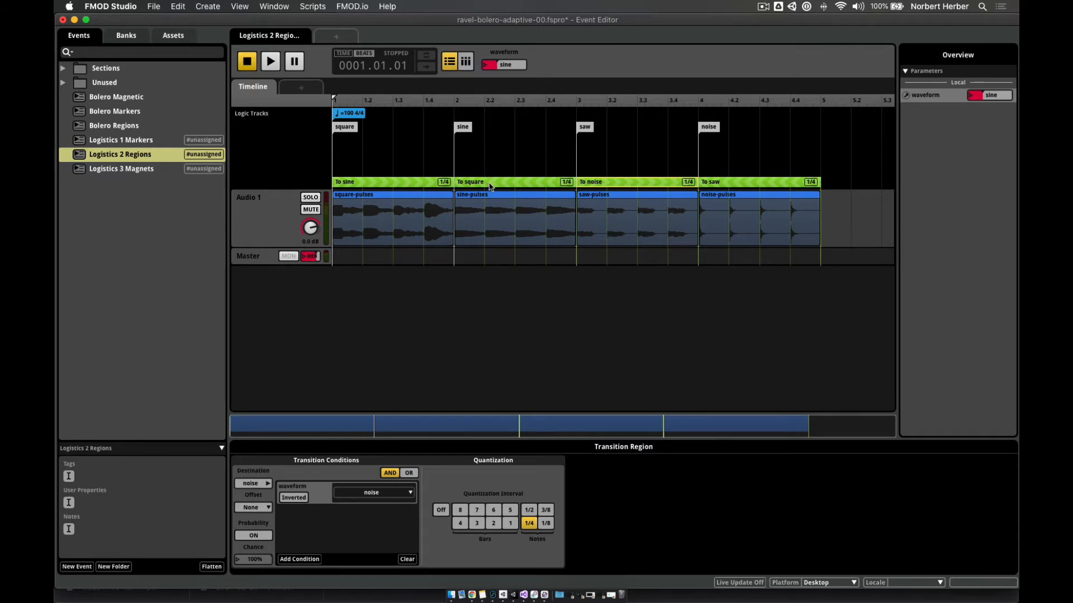
# - Give To square its own lane stretched to the end, and To noise a lane above spanning bars 1–4
pyautogui.moveTo(489, 186); pyautogui.dragTo(489, 172)
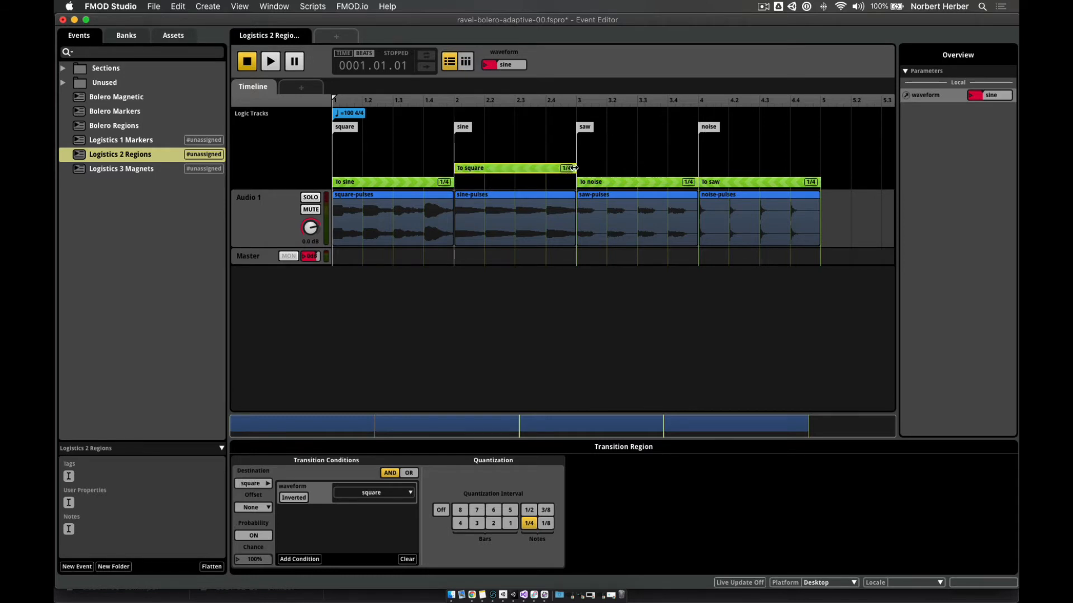
pyautogui.moveTo(571, 168); pyautogui.dragTo(820, 160)
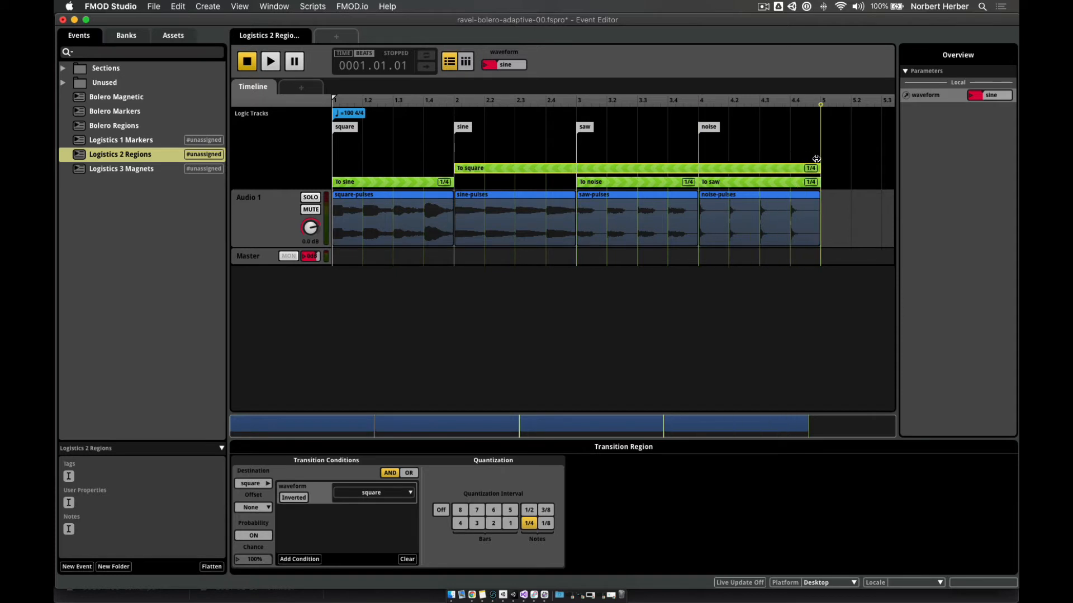
pyautogui.moveTo(641, 185)
pyautogui.mouseDown()
pyautogui.moveTo(642, 138)
pyautogui.moveTo(394, 138)
pyautogui.moveTo(697, 143)
pyautogui.mouseUp()
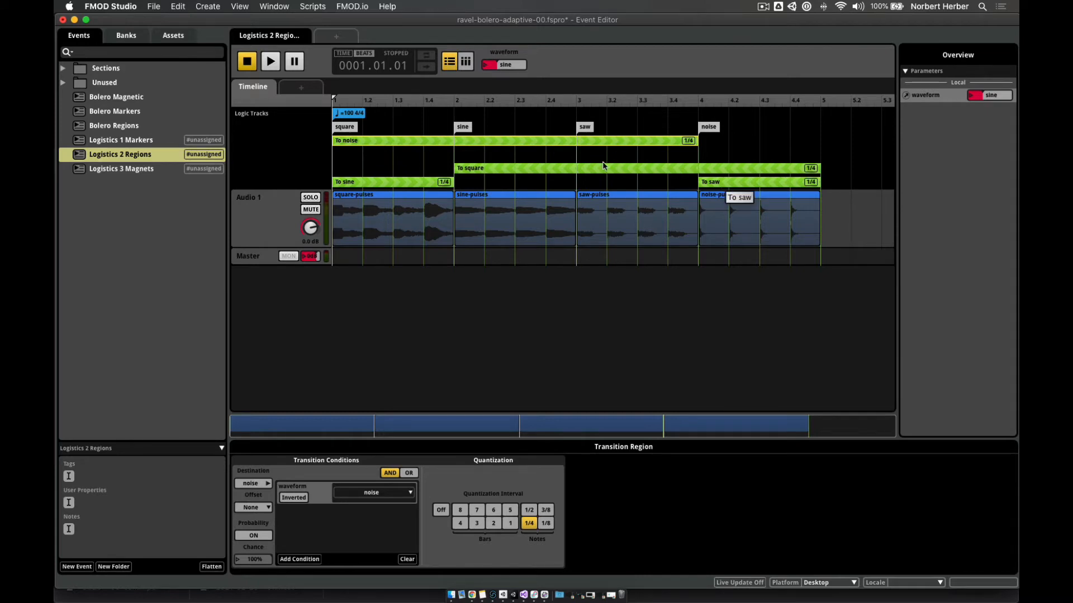
pyautogui.click(398, 183)
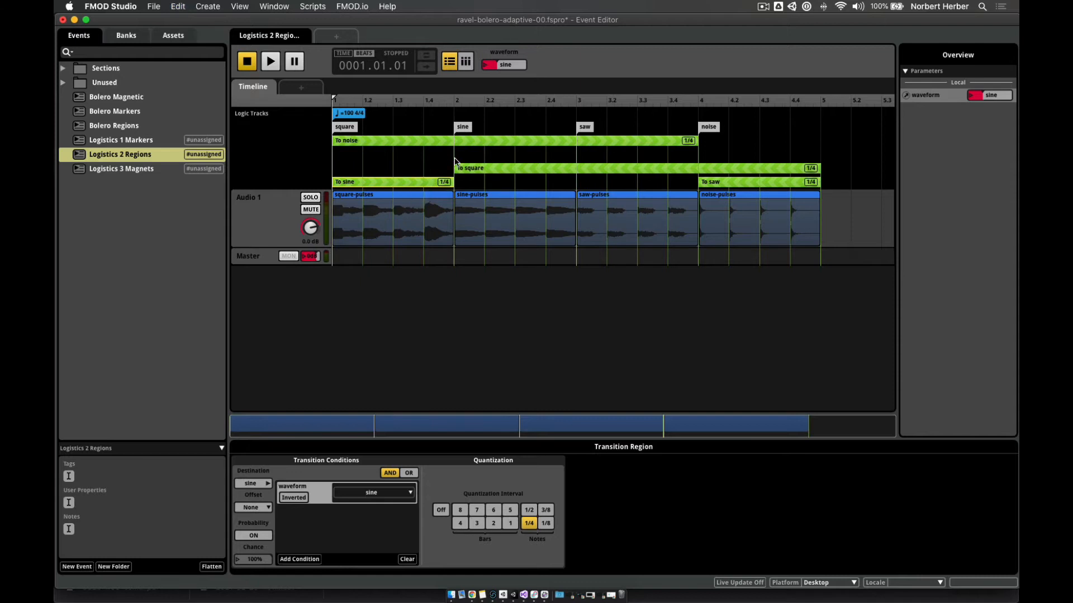
# - Duplicate To sine and place the copy from bar 3 to the end, moving To saw up a lane
pyautogui.rightClick(394, 183)
pyautogui.click(419, 253)
pyautogui.click(475, 157)
pyautogui.rightClick(475, 157)
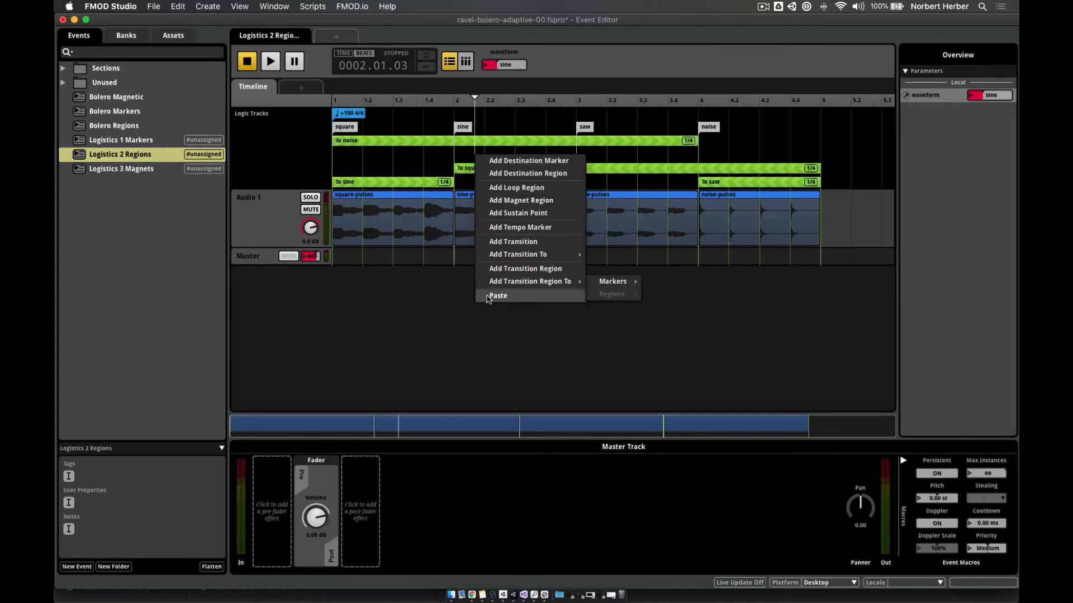
pyautogui.click(490, 297)
pyautogui.moveTo(517, 181)
pyautogui.mouseDown()
pyautogui.moveTo(515, 155)
pyautogui.moveTo(486, 153)
pyautogui.moveTo(494, 175)
pyautogui.moveTo(601, 187)
pyautogui.mouseUp()
pyautogui.moveTo(716, 188); pyautogui.dragTo(718, 157)
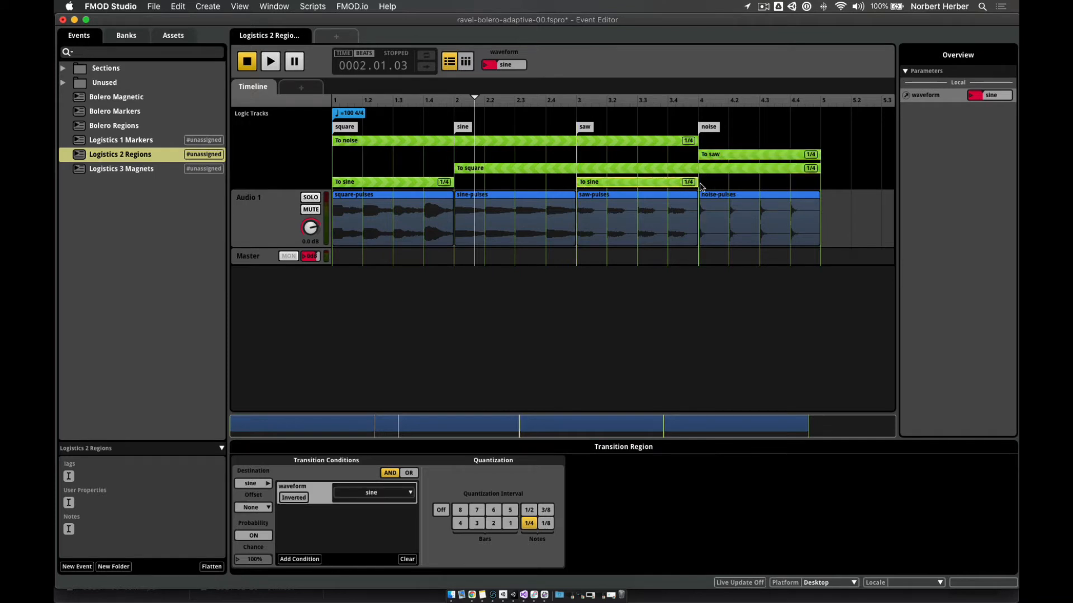
pyautogui.moveTo(697, 183); pyautogui.dragTo(817, 184)
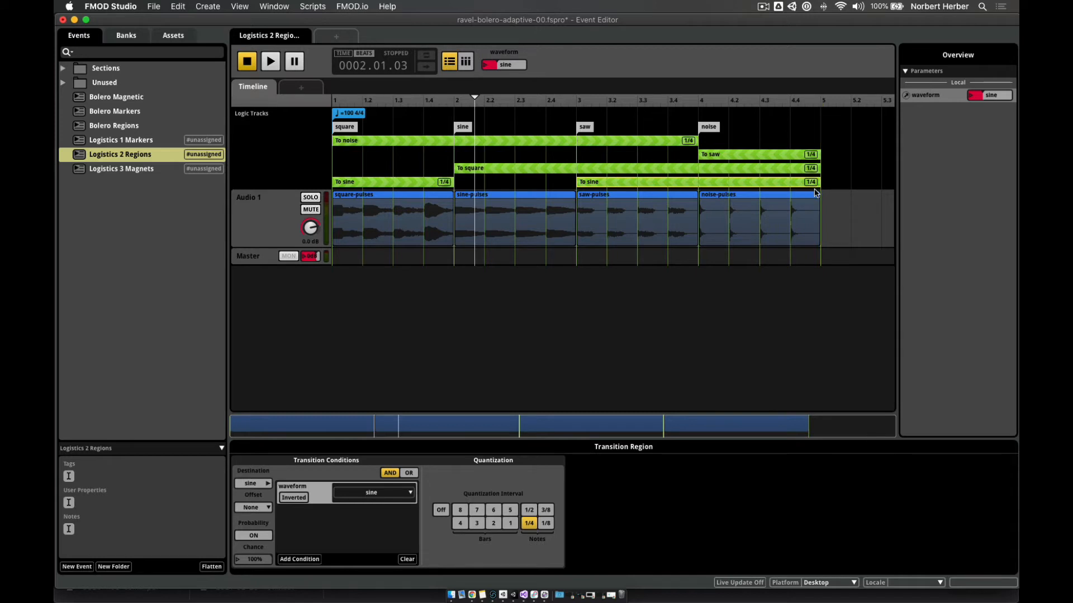
# - Copy the To saw region and paste a duplicate, keeping the original To saw at bar 4
pyautogui.click(729, 156)
pyautogui.rightClick(729, 157)
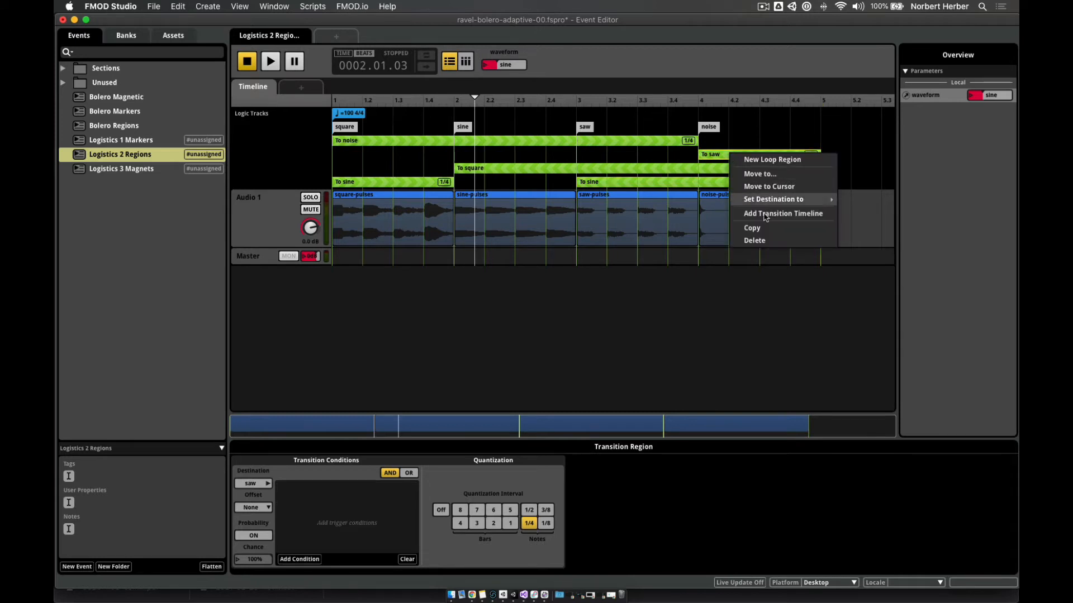
pyautogui.click(766, 229)
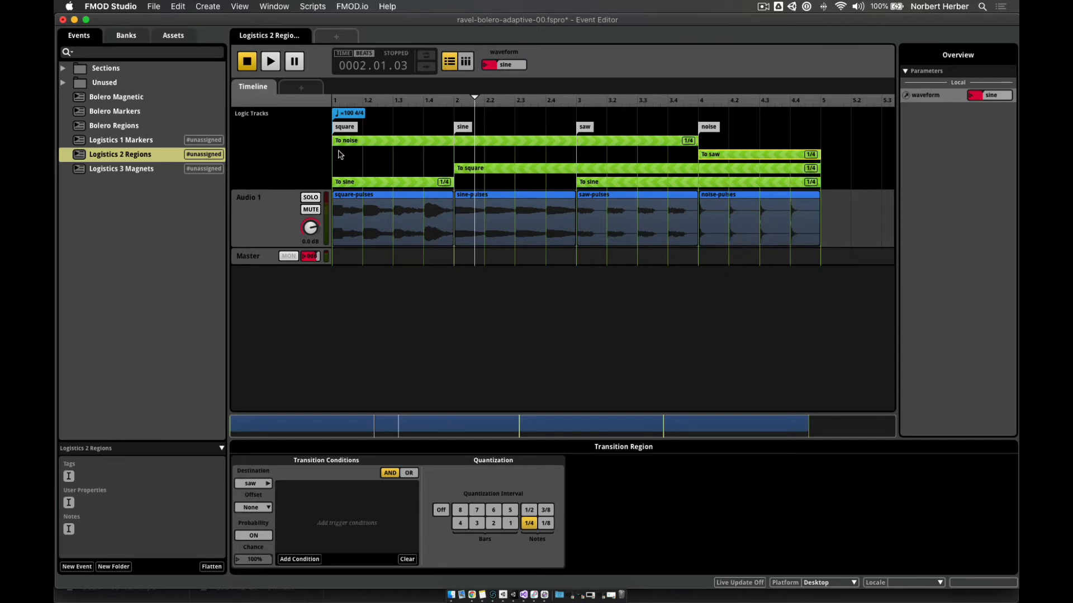
pyautogui.rightClick(339, 155)
pyautogui.click(373, 292)
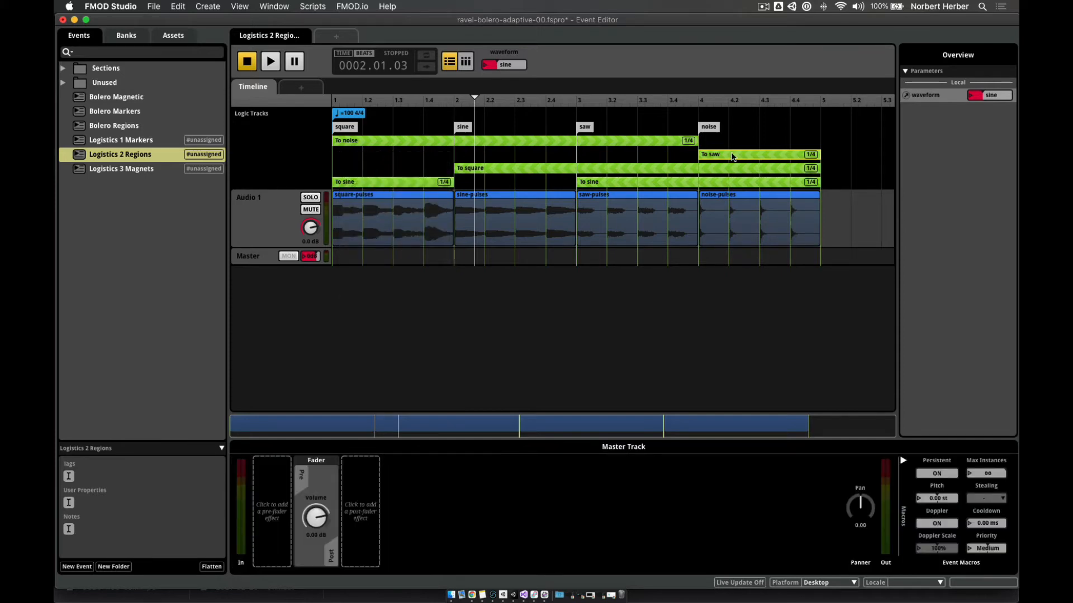
pyautogui.moveTo(732, 156)
pyautogui.mouseDown()
pyautogui.moveTo(600, 155)
pyautogui.moveTo(726, 155)
pyautogui.mouseUp()
# - Paste another To saw region into the To saw lane, spanning bar 1 to bar 3
pyautogui.rightClick(356, 157)
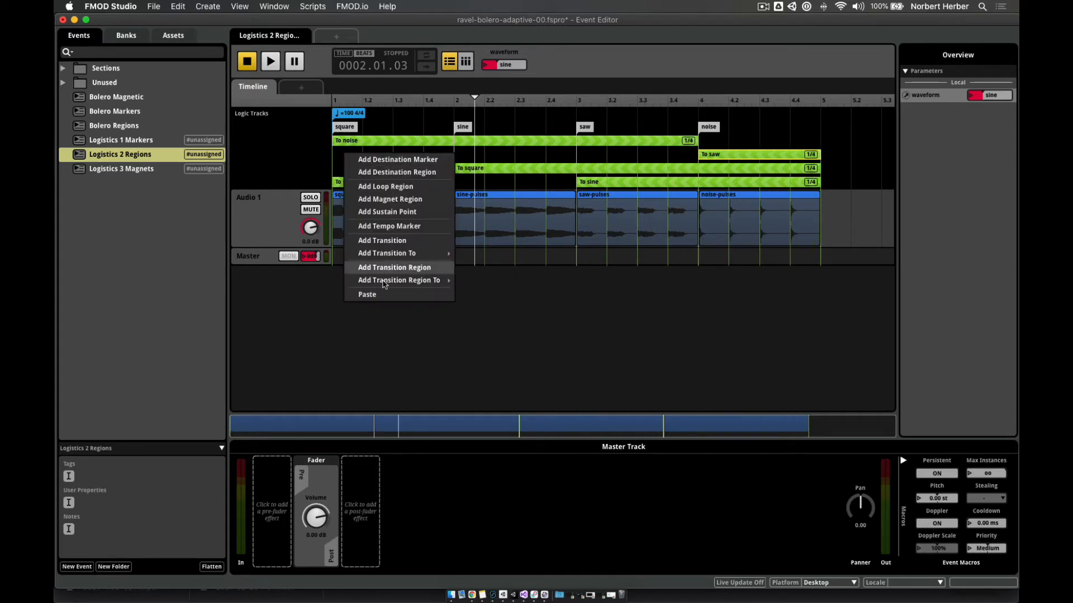
pyautogui.click(384, 294)
pyautogui.moveTo(391, 151); pyautogui.dragTo(377, 154)
pyautogui.moveTo(452, 156); pyautogui.dragTo(575, 157)
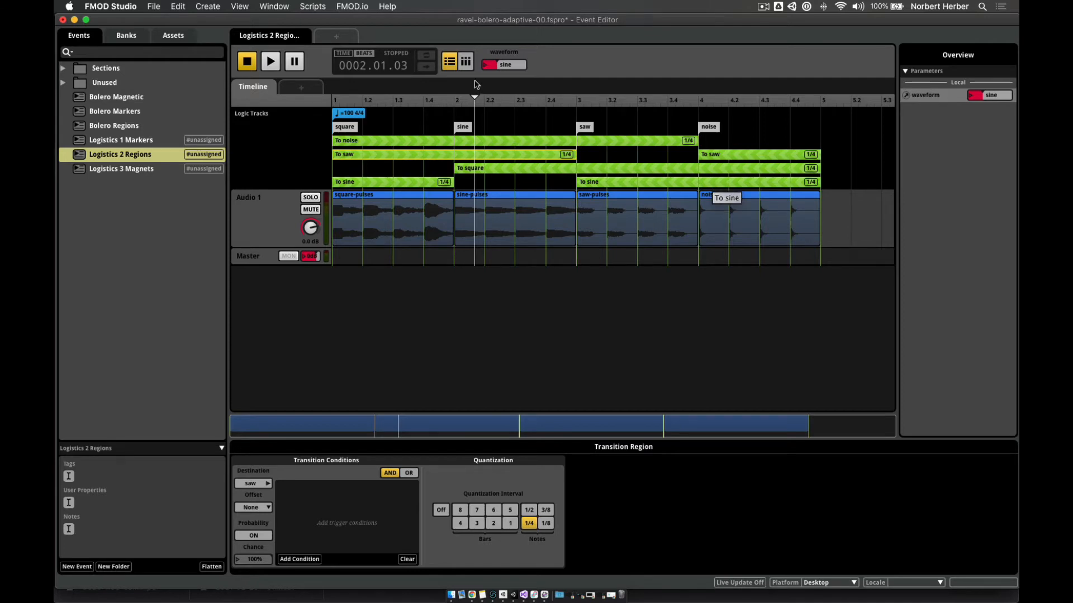
# - Set waveform to square and briefly play the event from the start, then stop
pyautogui.click(492, 65)
pyautogui.click(506, 78)
pyautogui.click(247, 60)
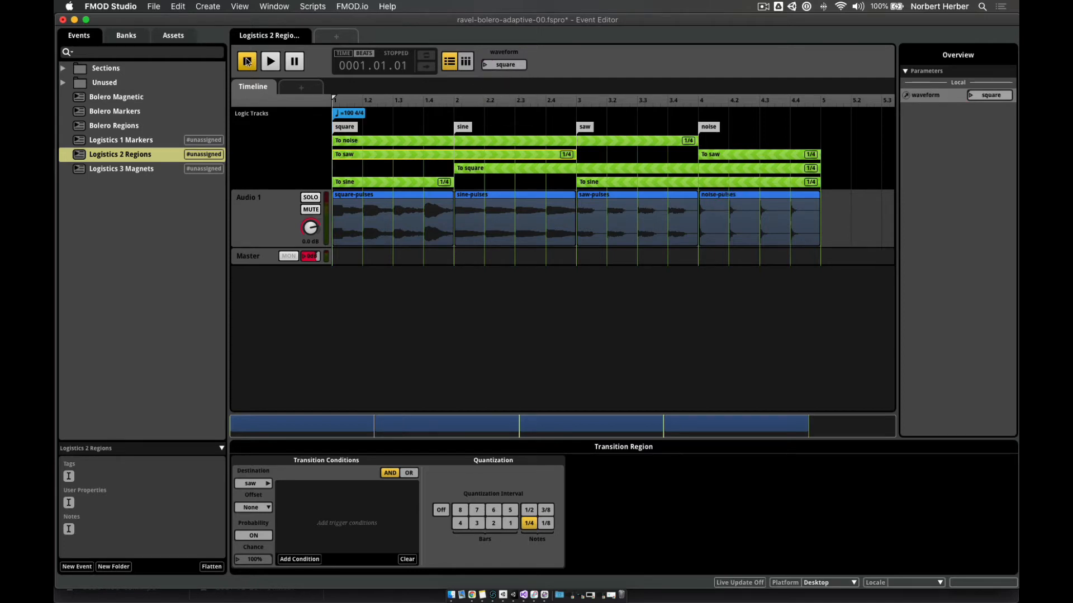
pyautogui.click(270, 62)
pyautogui.click(247, 62)
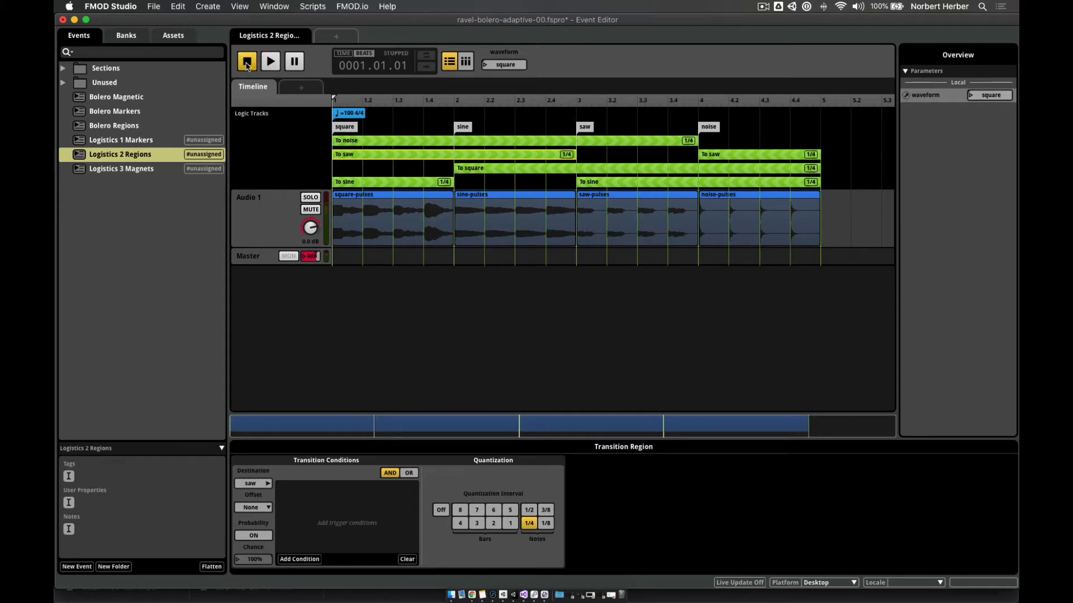
# - Give the first To saw transition region a waveform condition set to saw
pyautogui.click(402, 143)
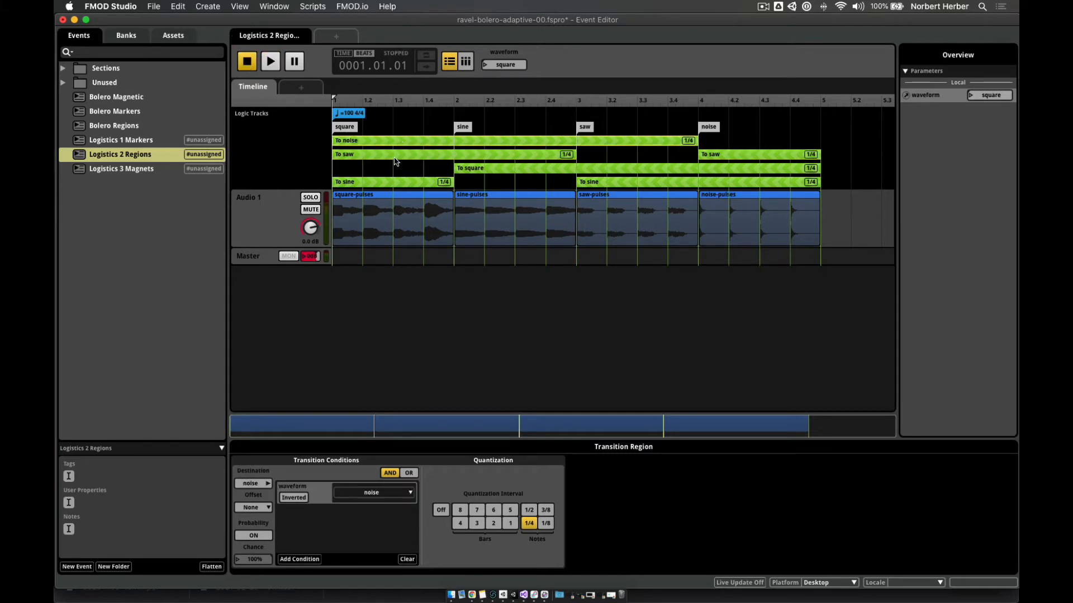
pyautogui.click(380, 157)
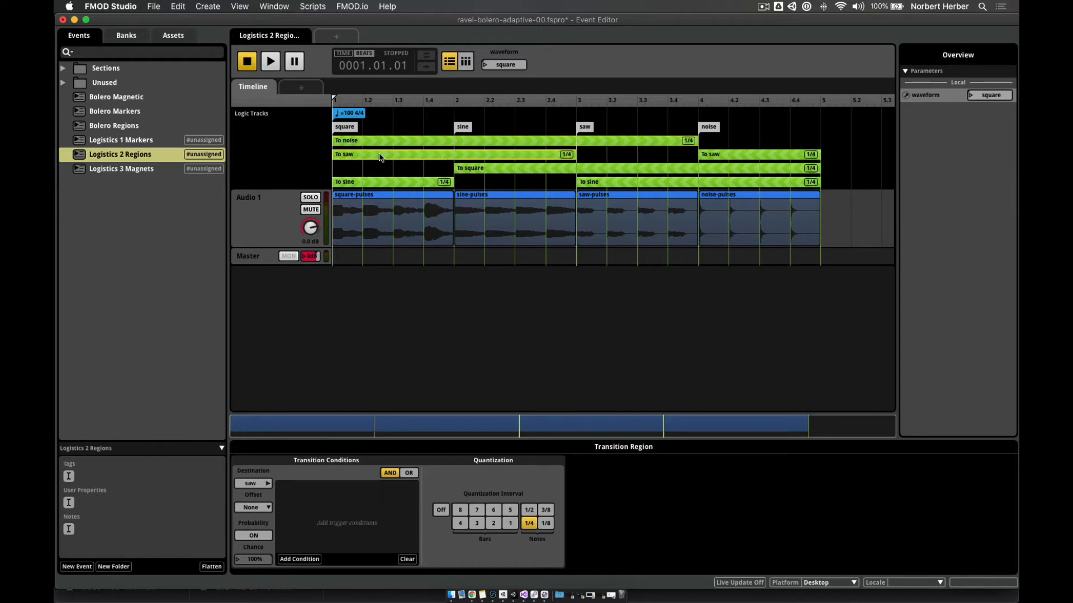
pyautogui.click(285, 559)
pyautogui.moveTo(346, 534)
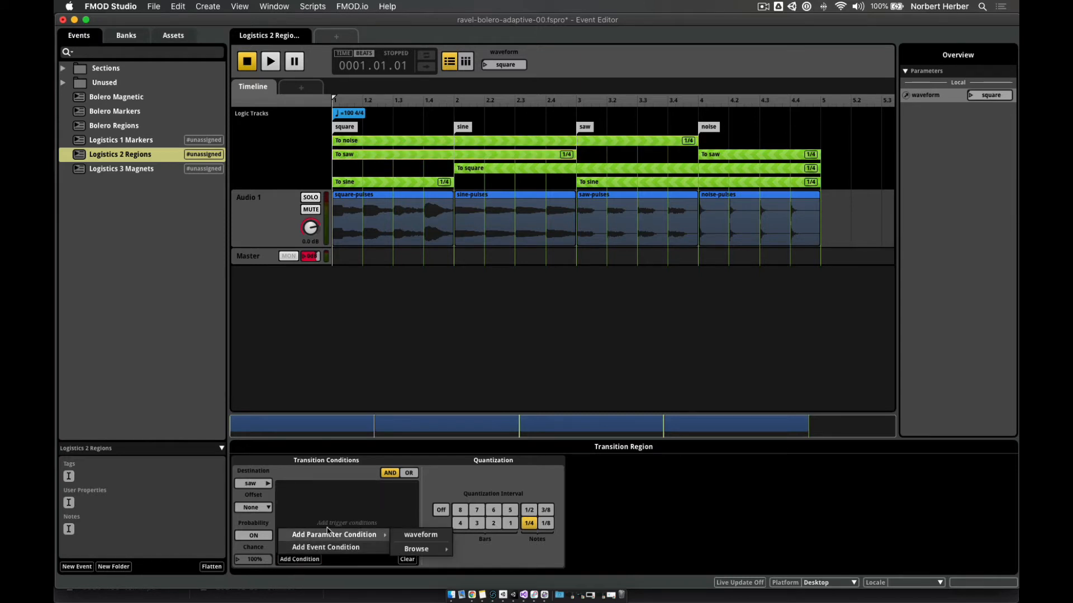
pyautogui.click(420, 536)
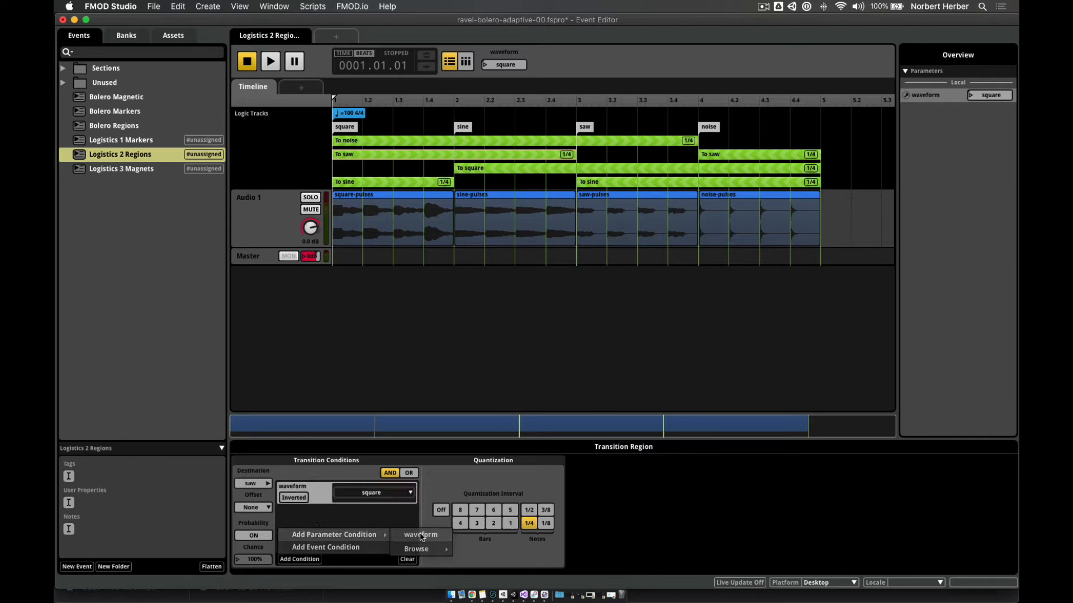
pyautogui.click(380, 495)
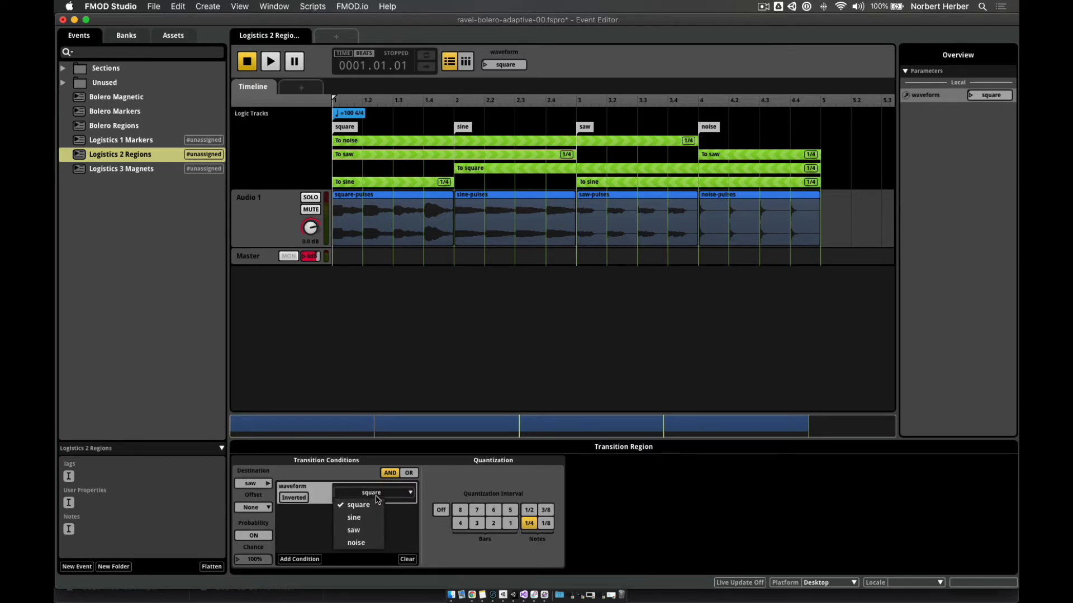
pyautogui.click(372, 530)
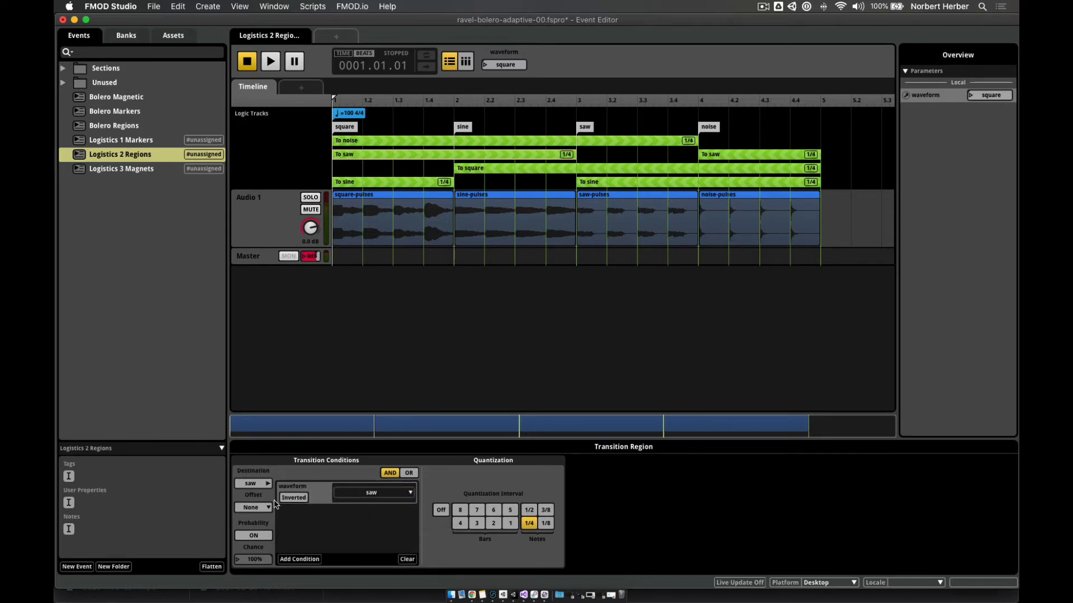
# - Review the conditions on the To sine, To saw, To noise and To square regions
pyautogui.click(378, 186)
pyautogui.click(365, 159)
pyautogui.click(365, 143)
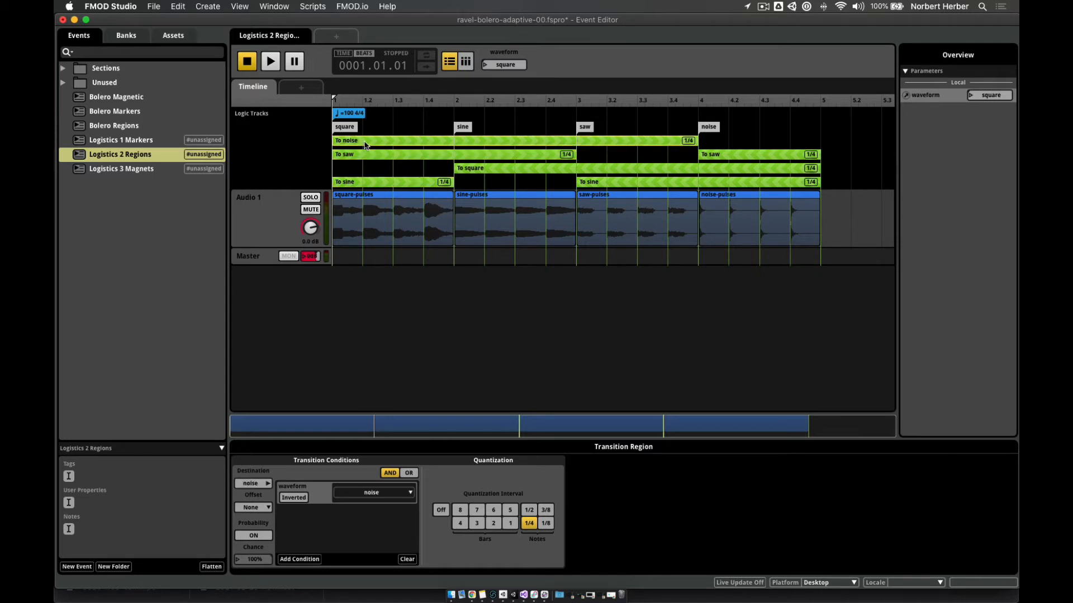
pyautogui.click(479, 173)
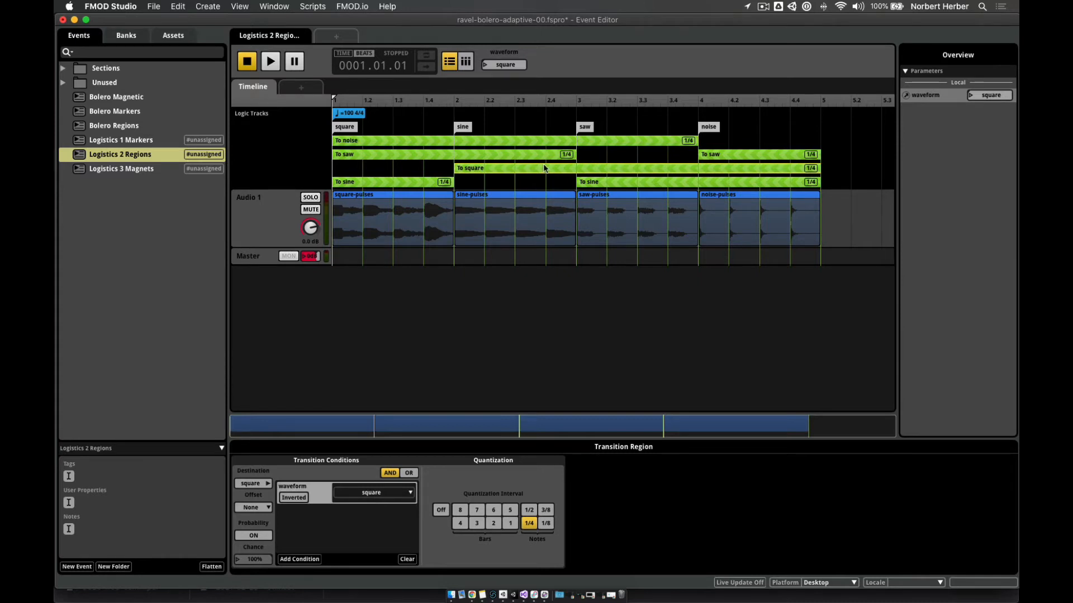
pyautogui.click(596, 183)
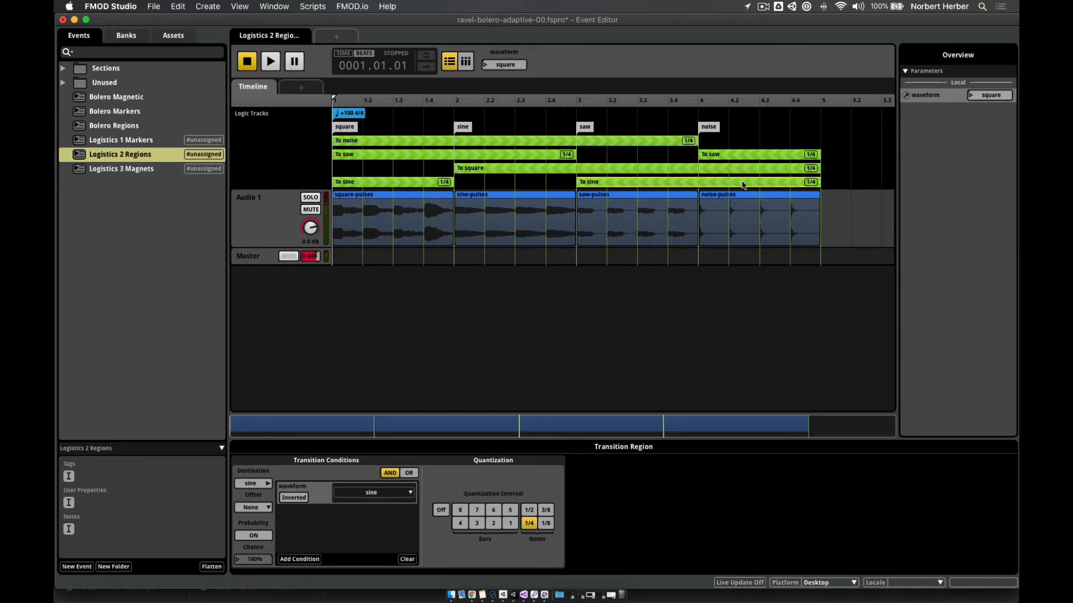
# - Give the second To saw transition region a waveform condition set to saw
pyautogui.click(719, 157)
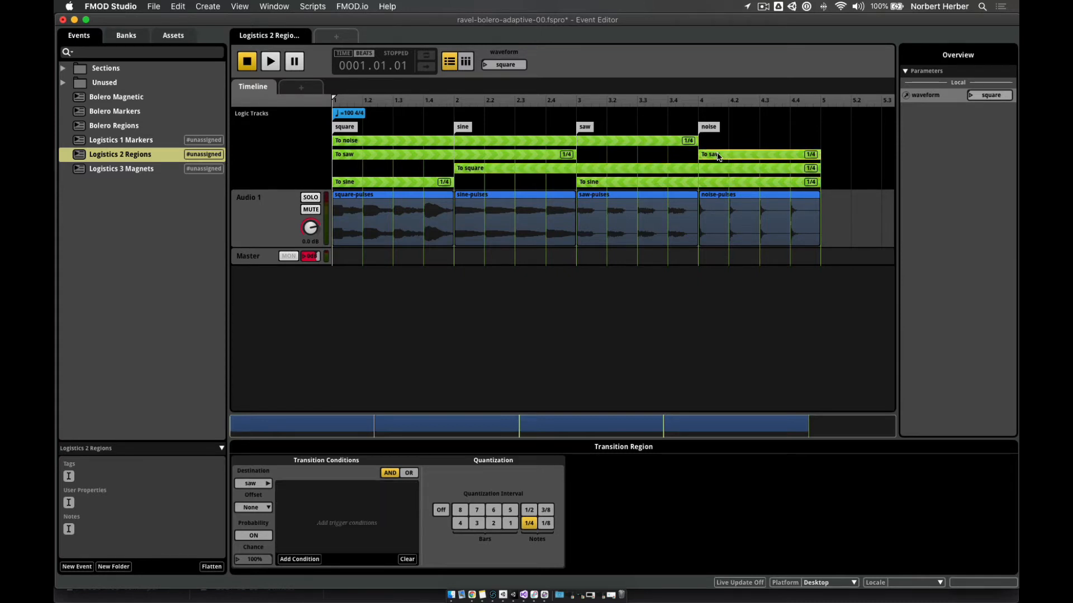
pyautogui.click(295, 559)
pyautogui.moveTo(304, 539)
pyautogui.click(421, 535)
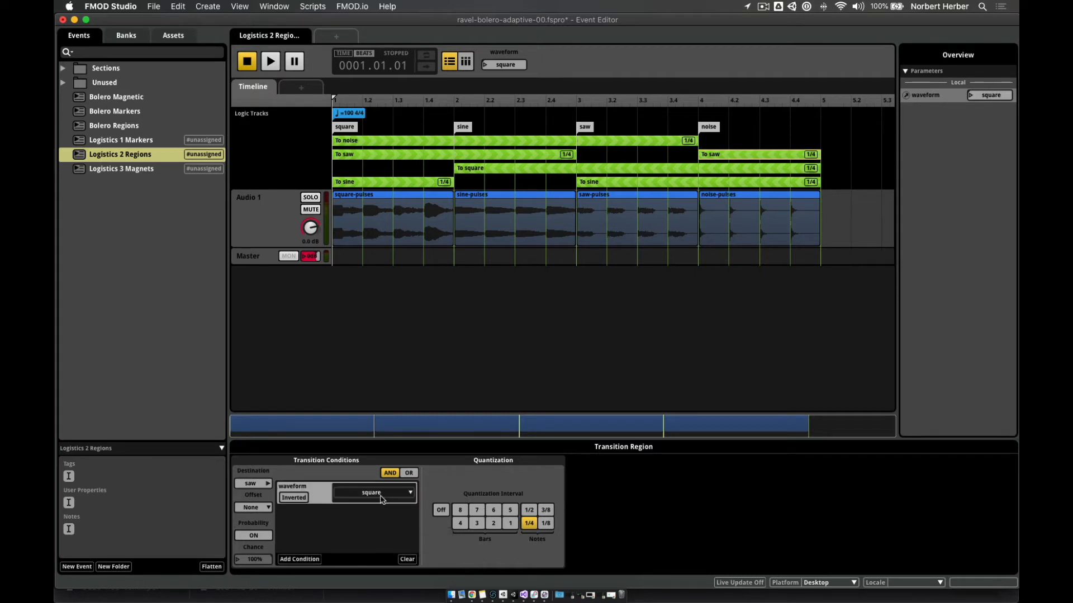
pyautogui.click(364, 493)
pyautogui.click(353, 530)
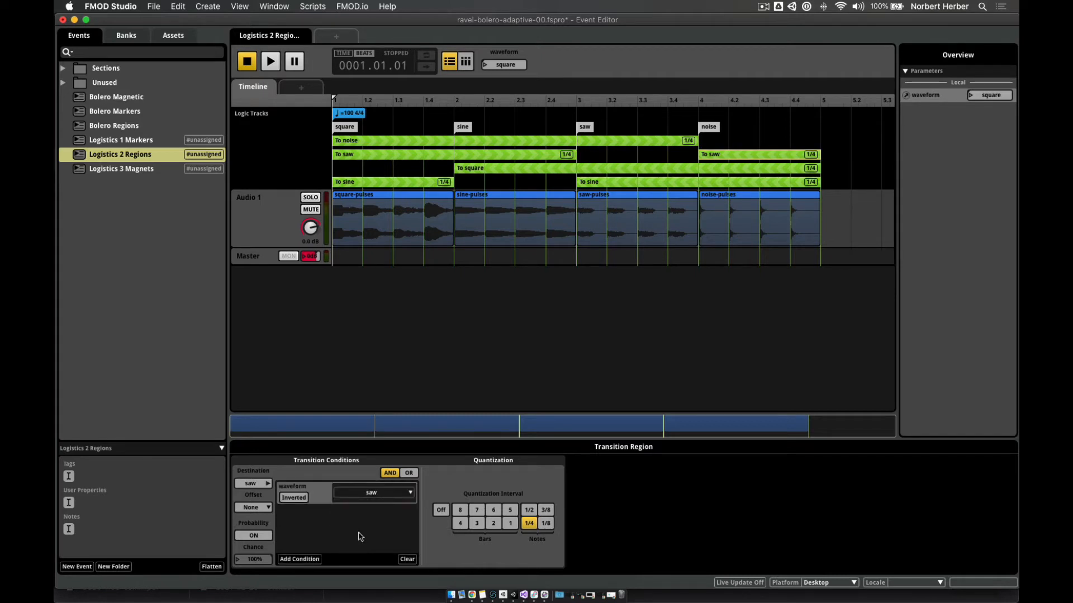
# - Play the event, switching waveform to saw and then to noise mid-playback
pyautogui.click(270, 61)
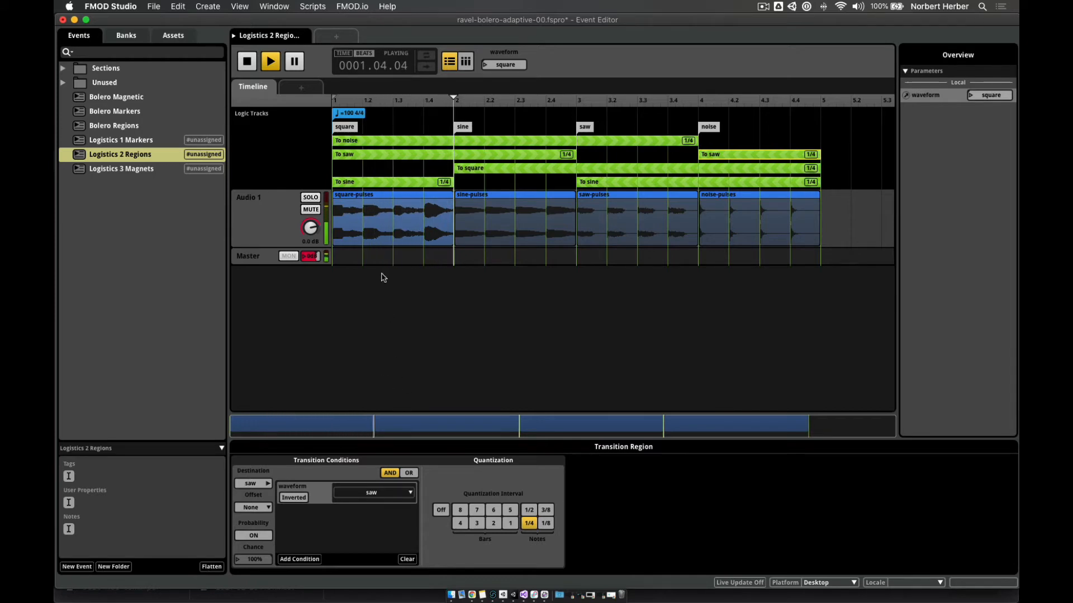
pyautogui.click(486, 66)
pyautogui.click(491, 102)
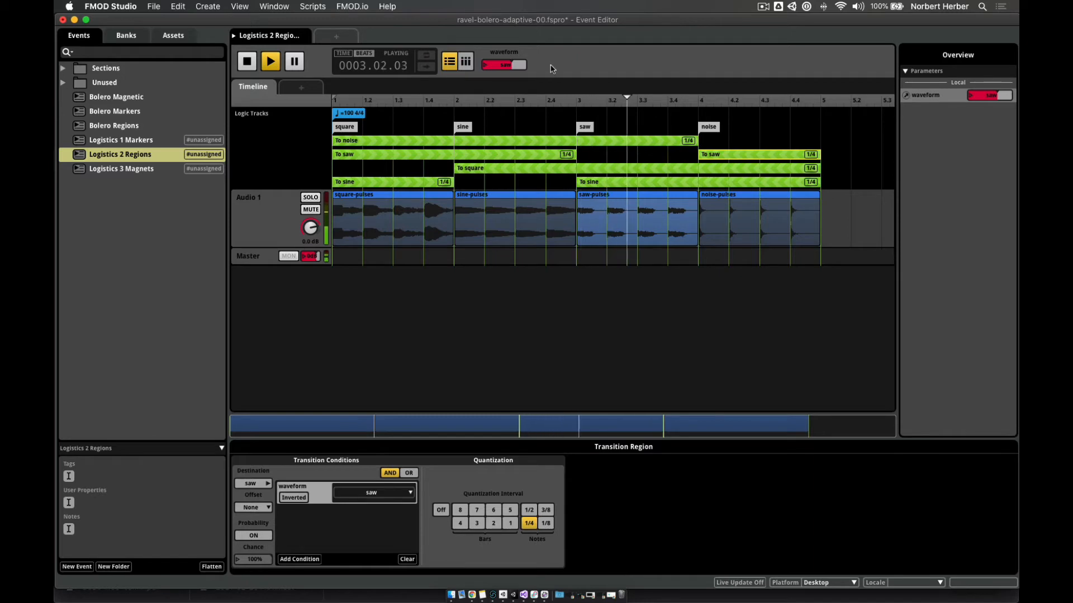
pyautogui.click(504, 65)
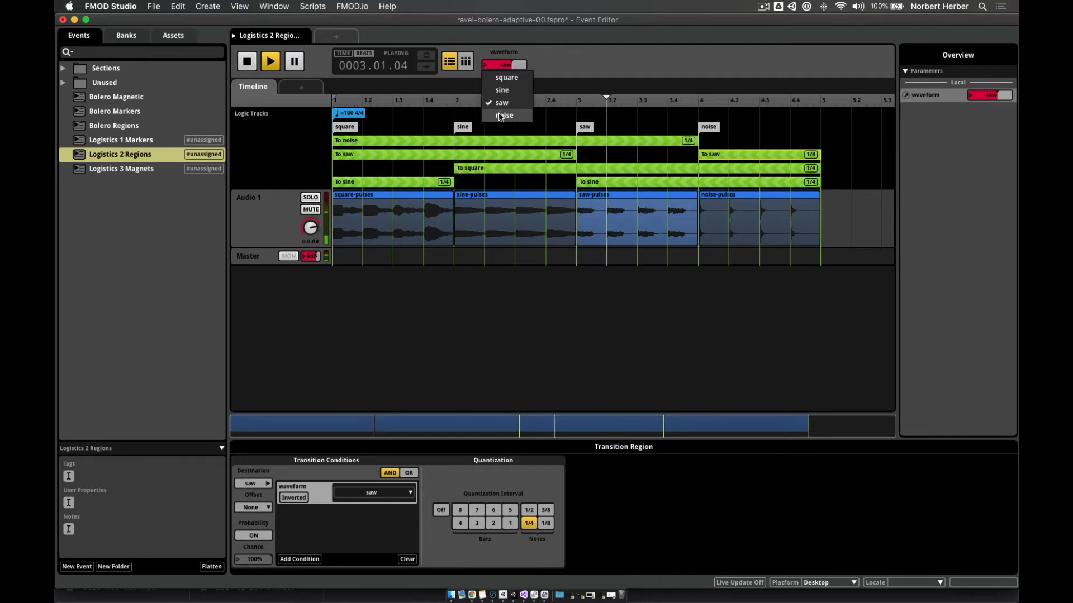
pyautogui.click(500, 116)
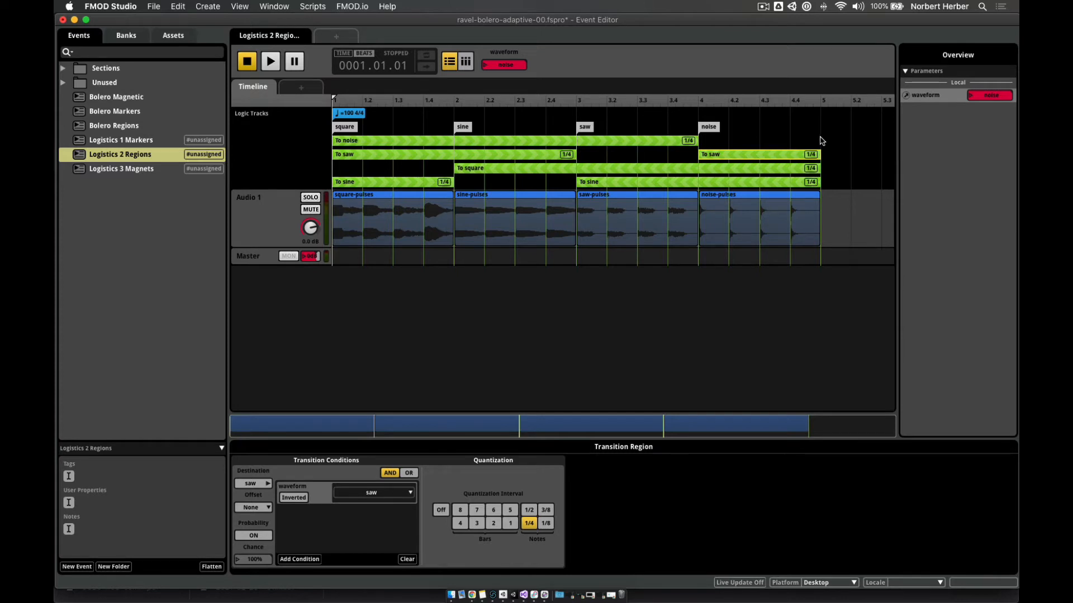
# - Add a loop region at the noise section starting at bar 4, then play the event
pyautogui.rightClick(709, 144)
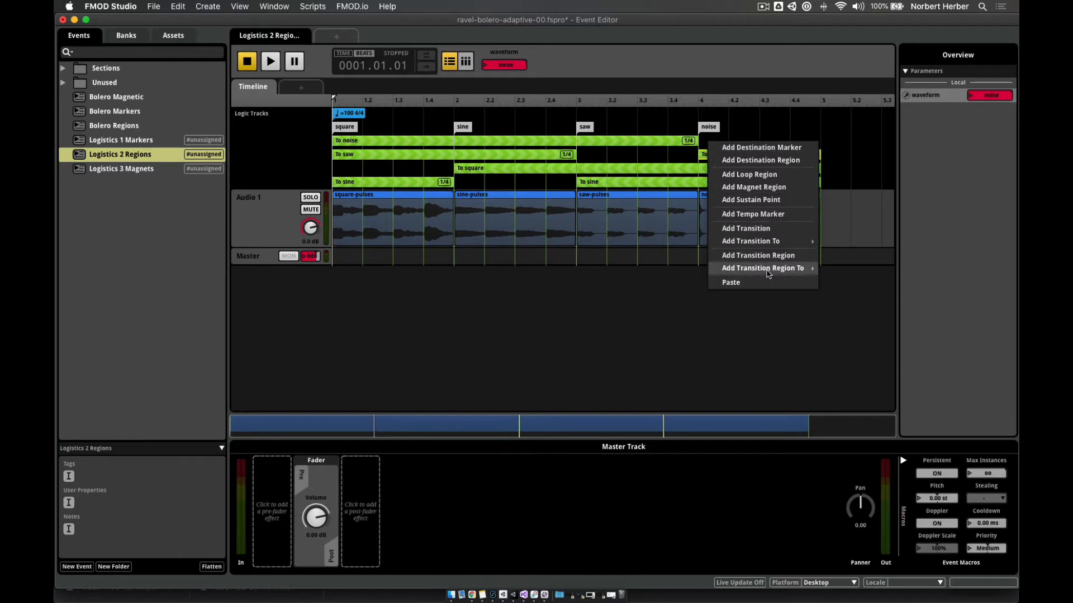
pyautogui.click(758, 178)
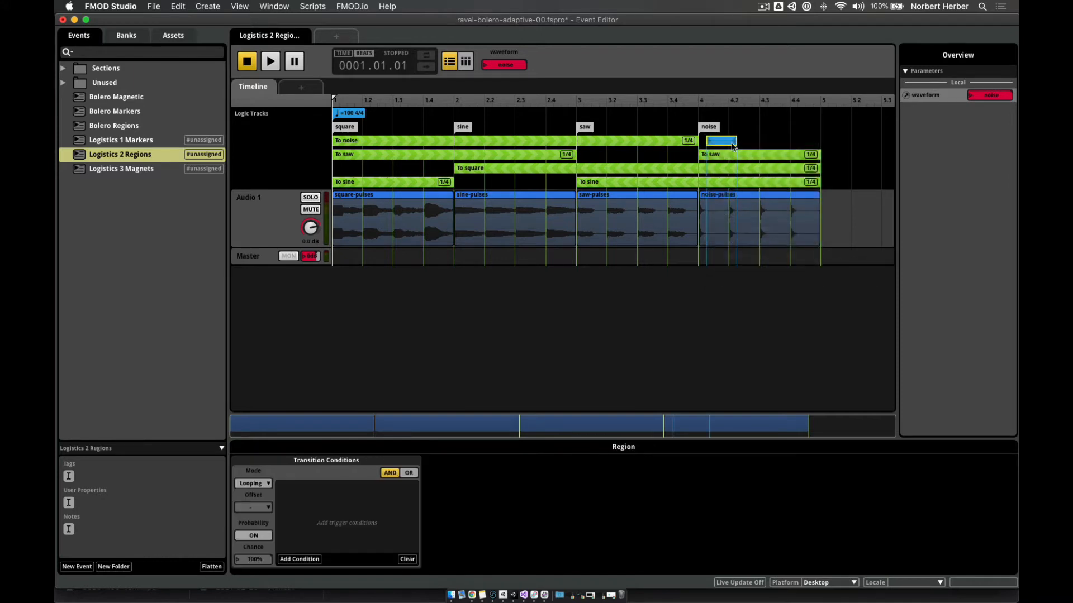
pyautogui.moveTo(725, 142); pyautogui.dragTo(819, 147)
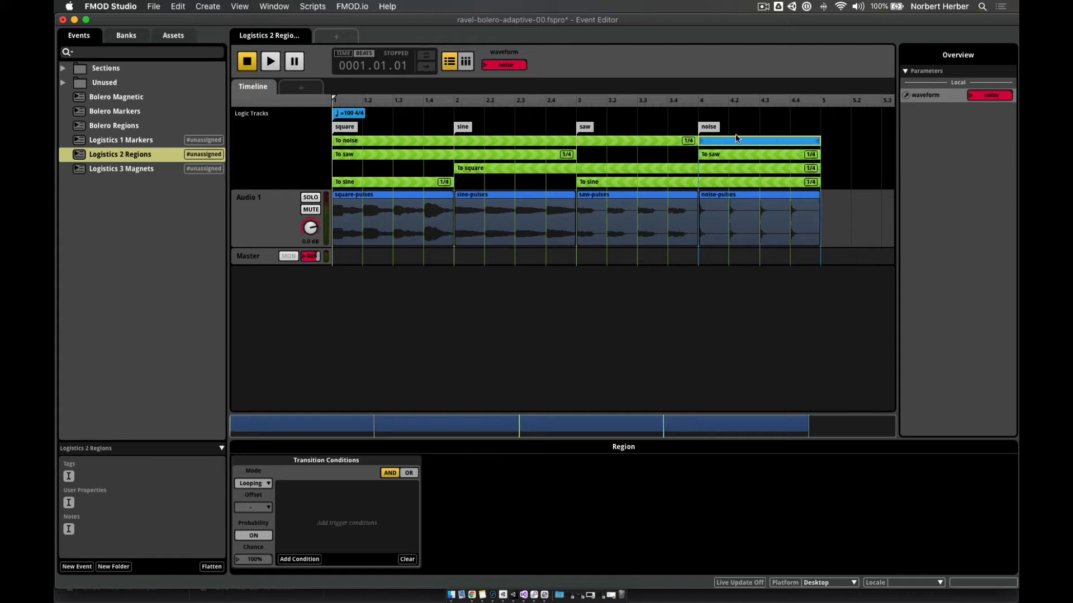
pyautogui.click(279, 63)
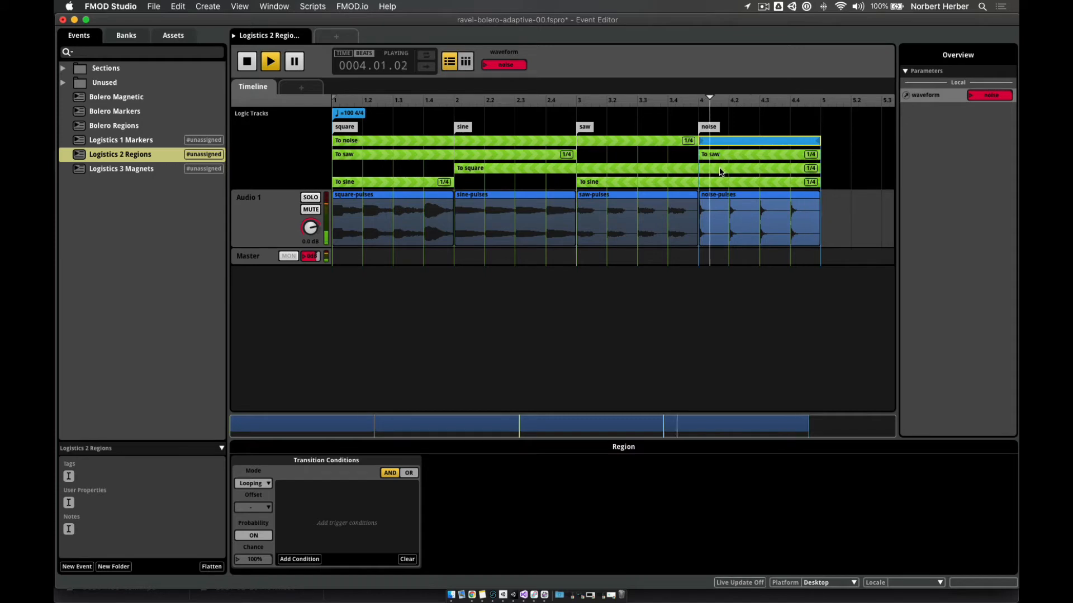
pyautogui.click(504, 65)
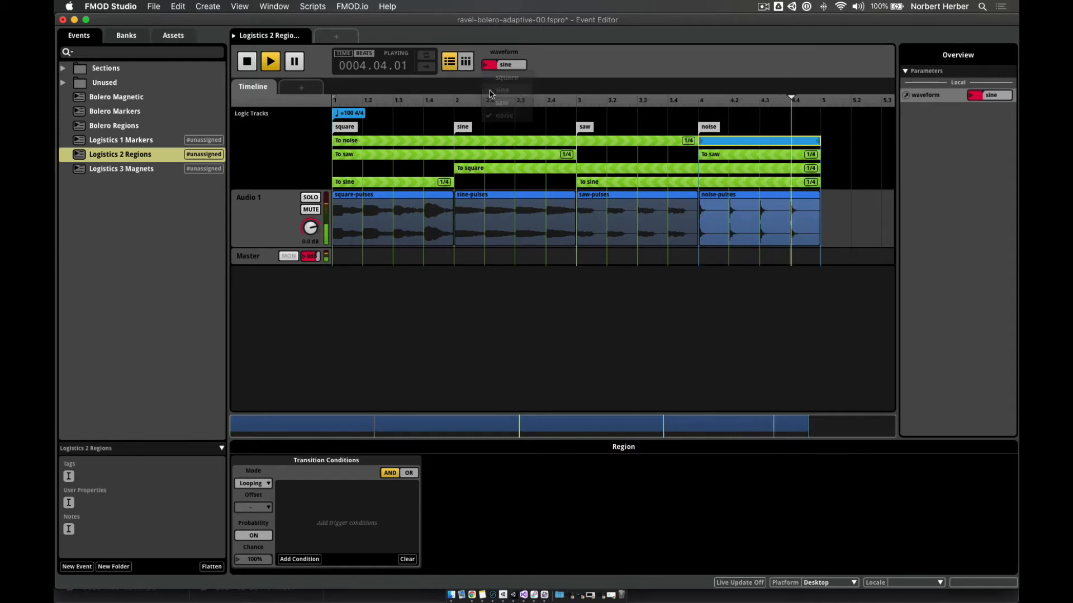
pyautogui.click(491, 92)
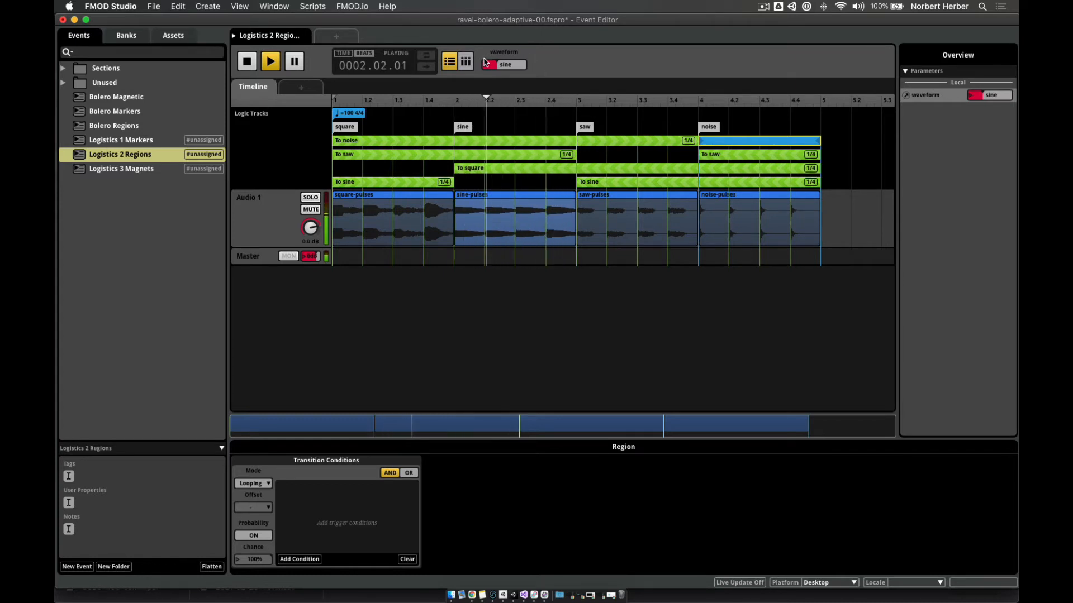
pyautogui.click(505, 65)
pyautogui.click(488, 81)
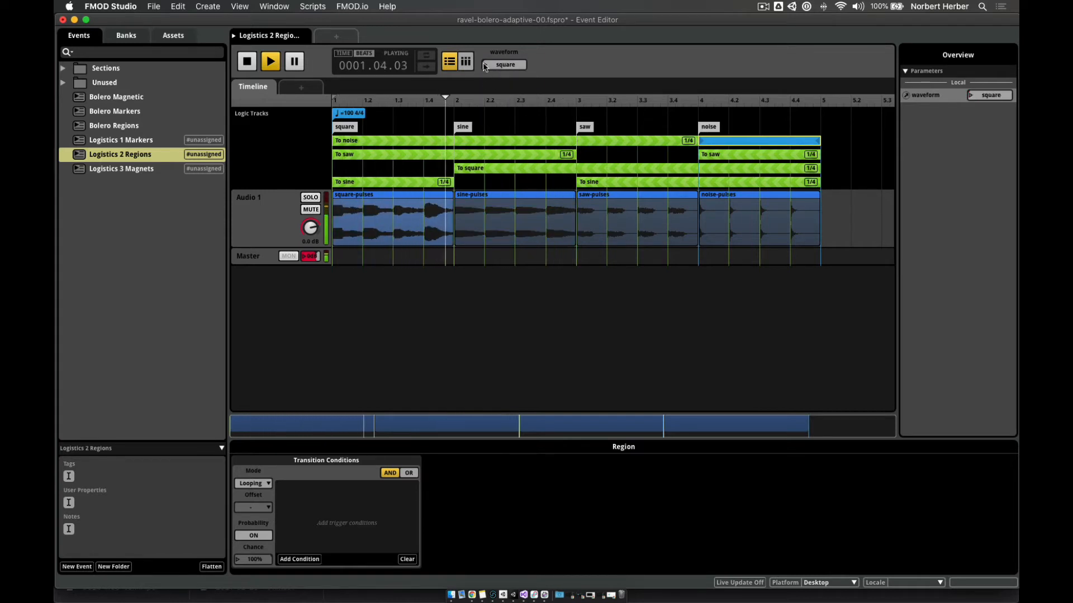
pyautogui.click(503, 65)
pyautogui.click(501, 117)
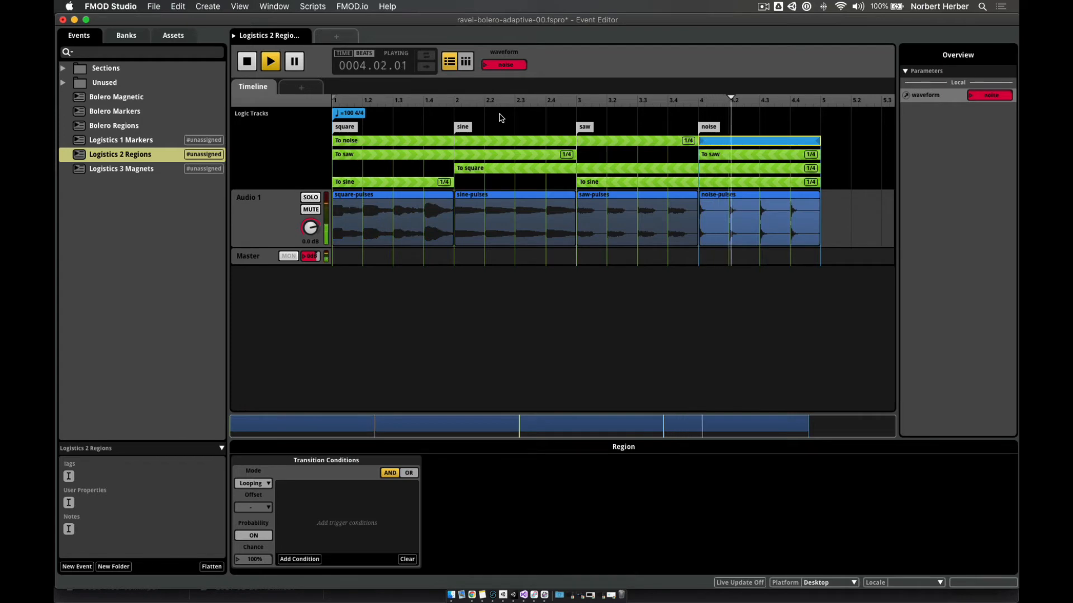
pyautogui.click(486, 66)
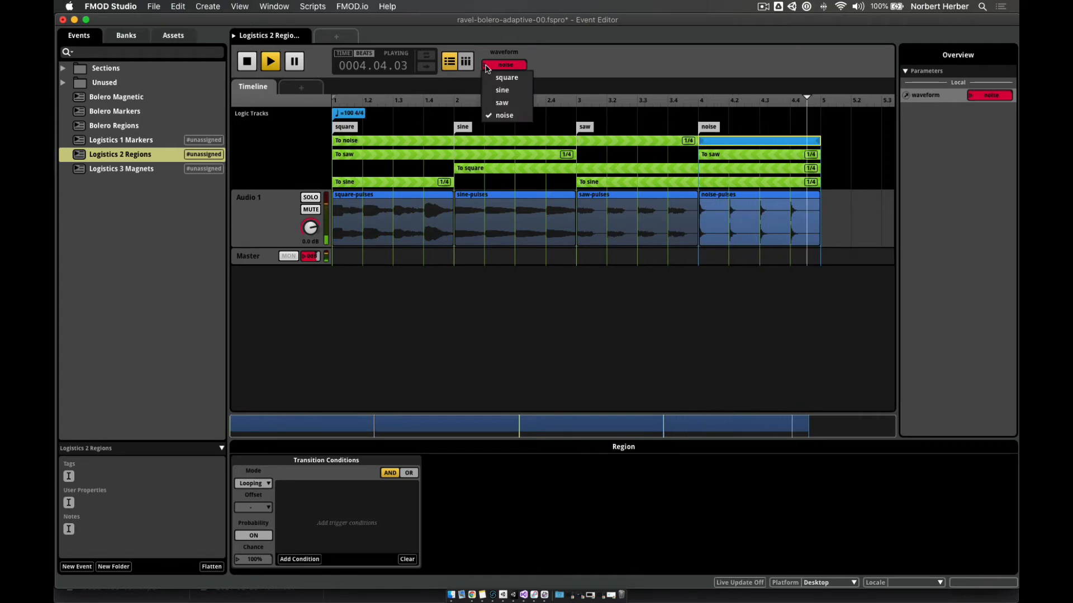
pyautogui.click(499, 91)
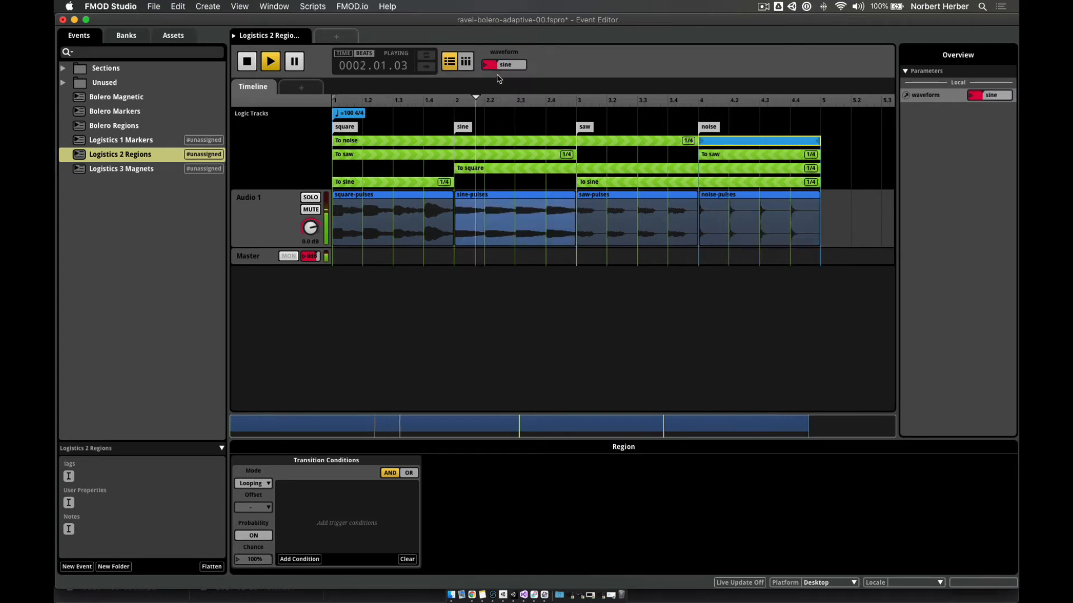
pyautogui.click(502, 64)
pyautogui.click(496, 104)
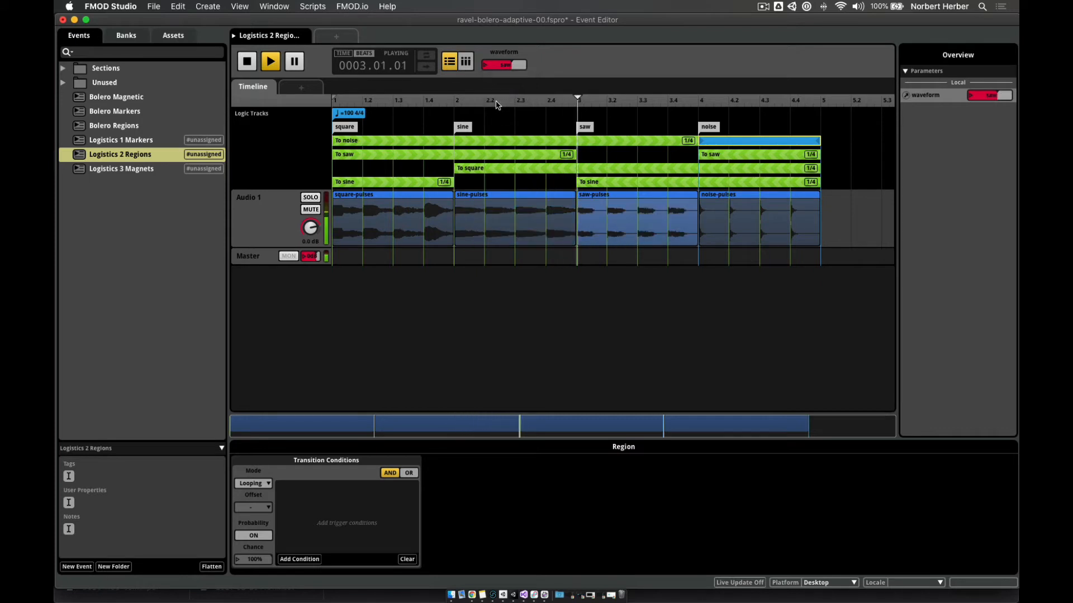
pyautogui.click(486, 66)
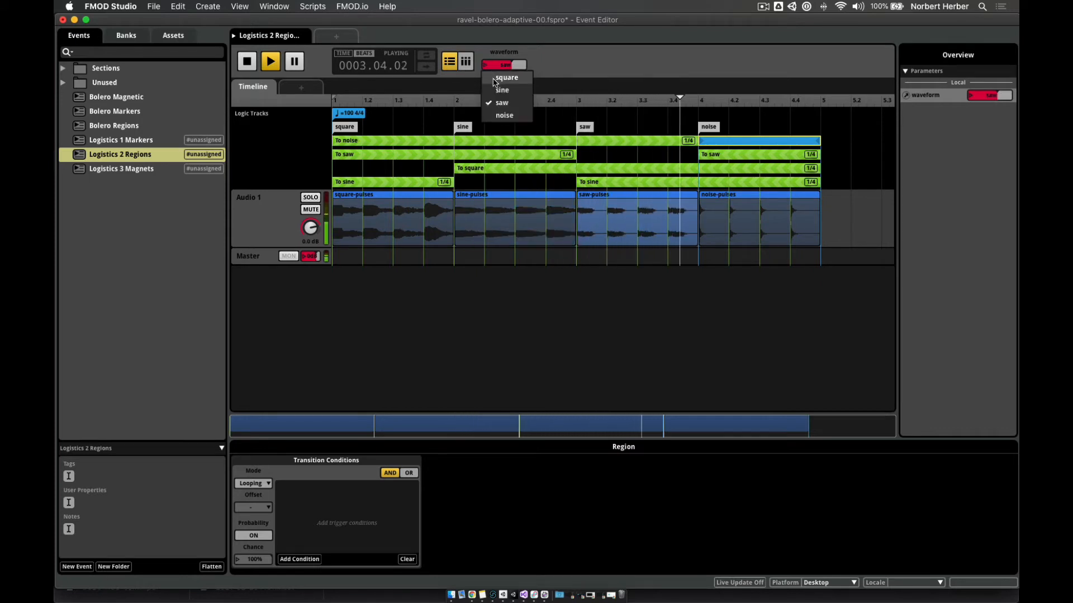
pyautogui.click(506, 77)
pyautogui.click(253, 66)
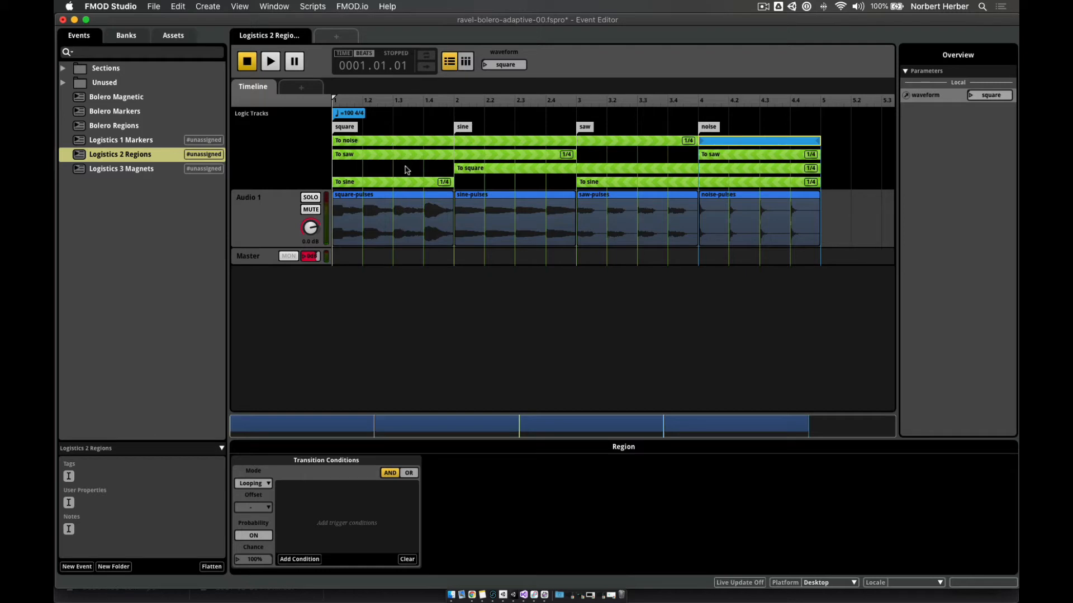
pyautogui.click(466, 130)
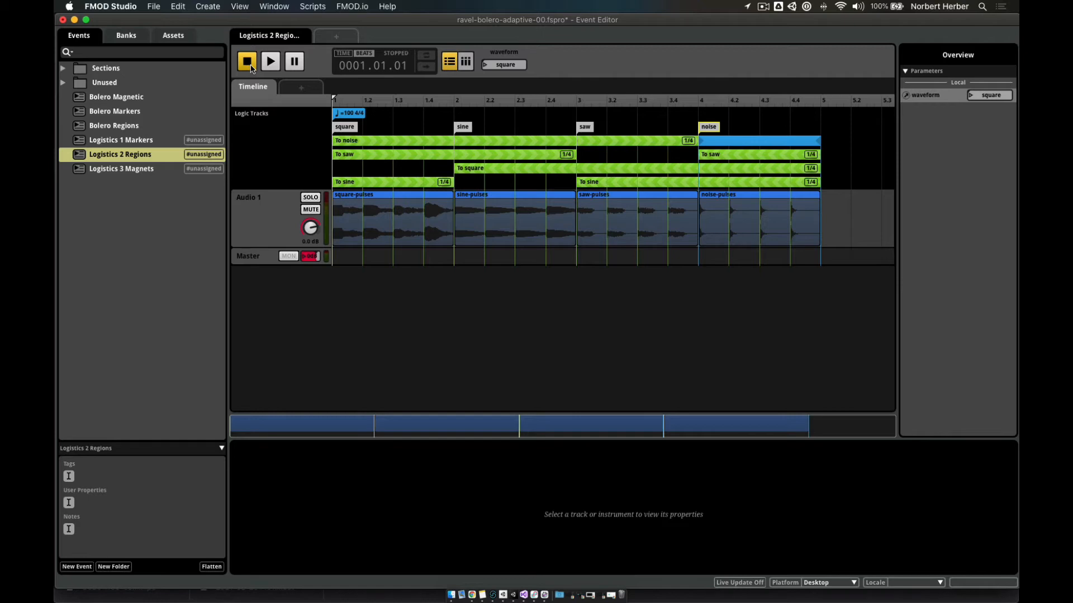
pyautogui.click(112, 170)
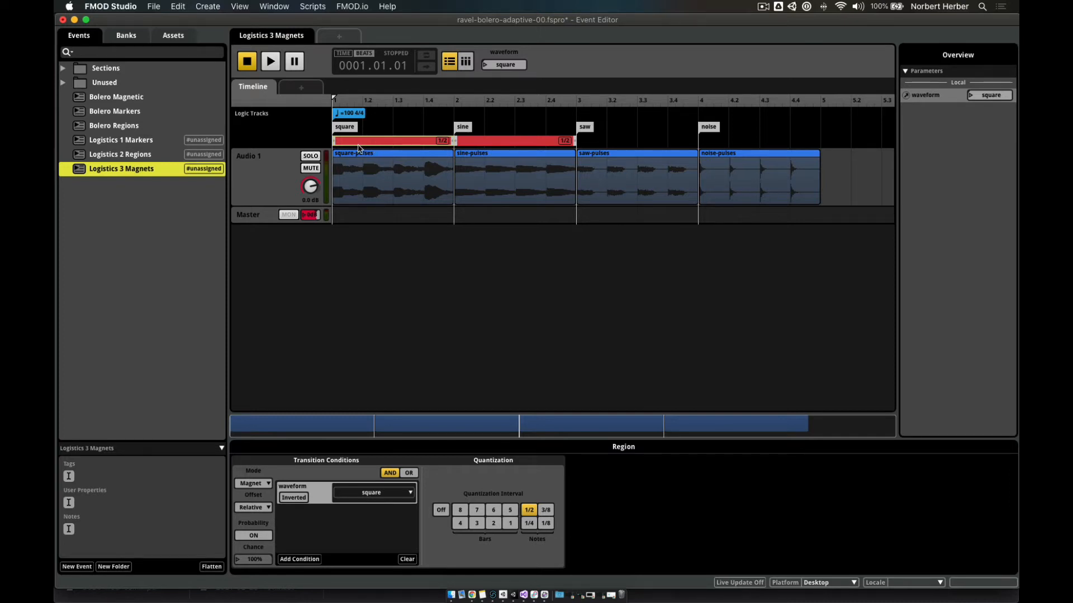
pyautogui.click(156, 145)
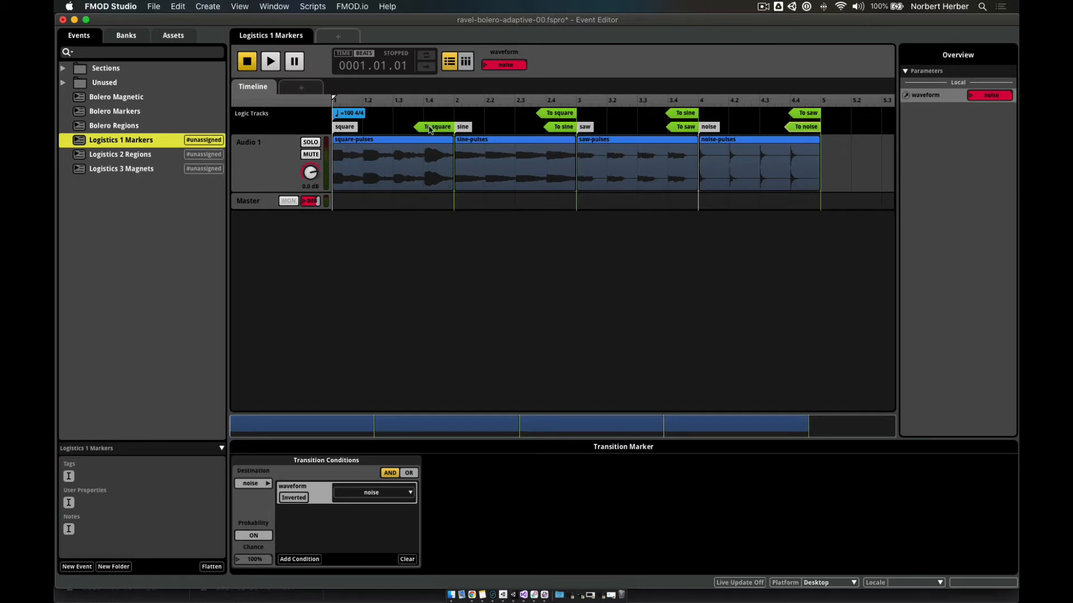
pyautogui.click(160, 160)
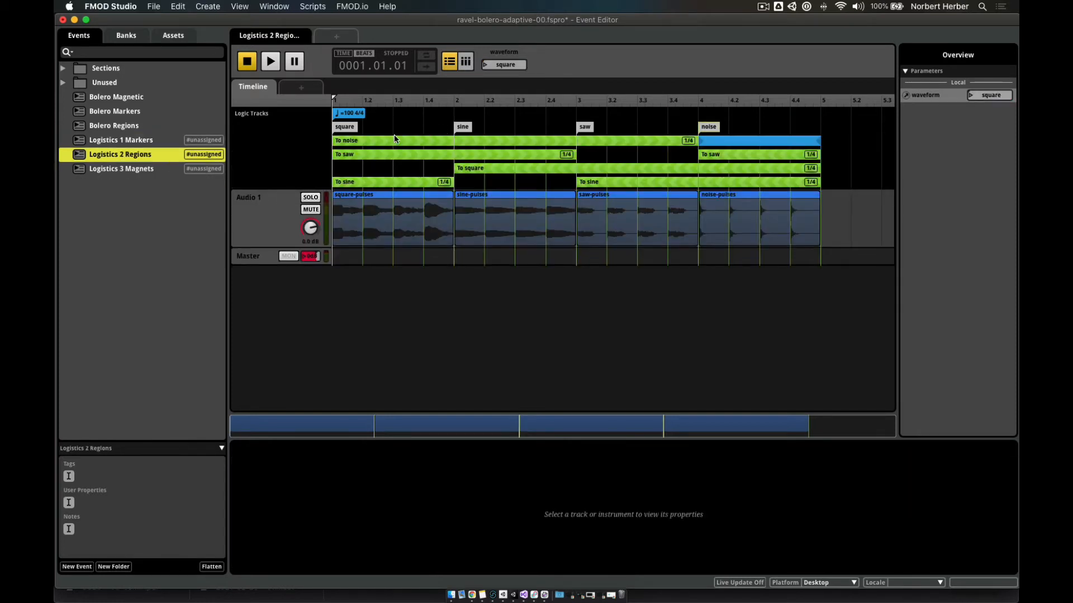
pyautogui.click(130, 170)
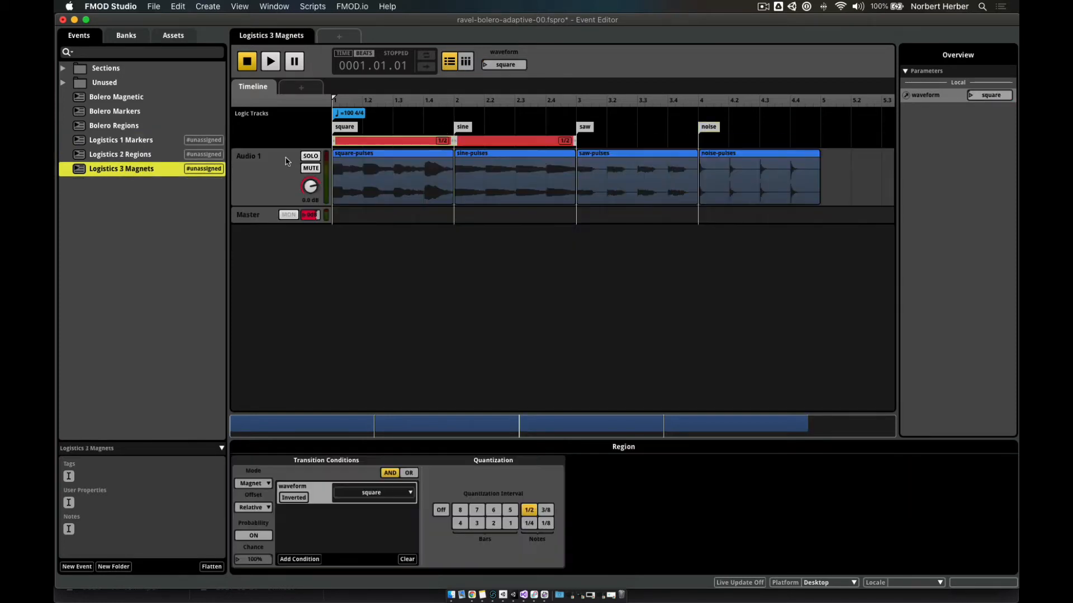
pyautogui.click(383, 145)
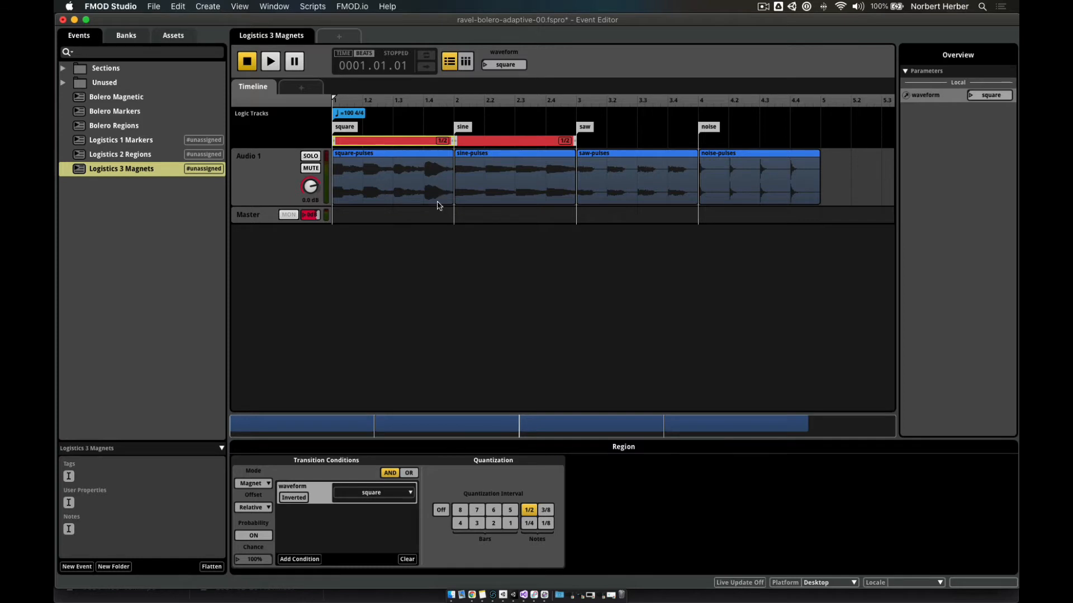
pyautogui.click(132, 156)
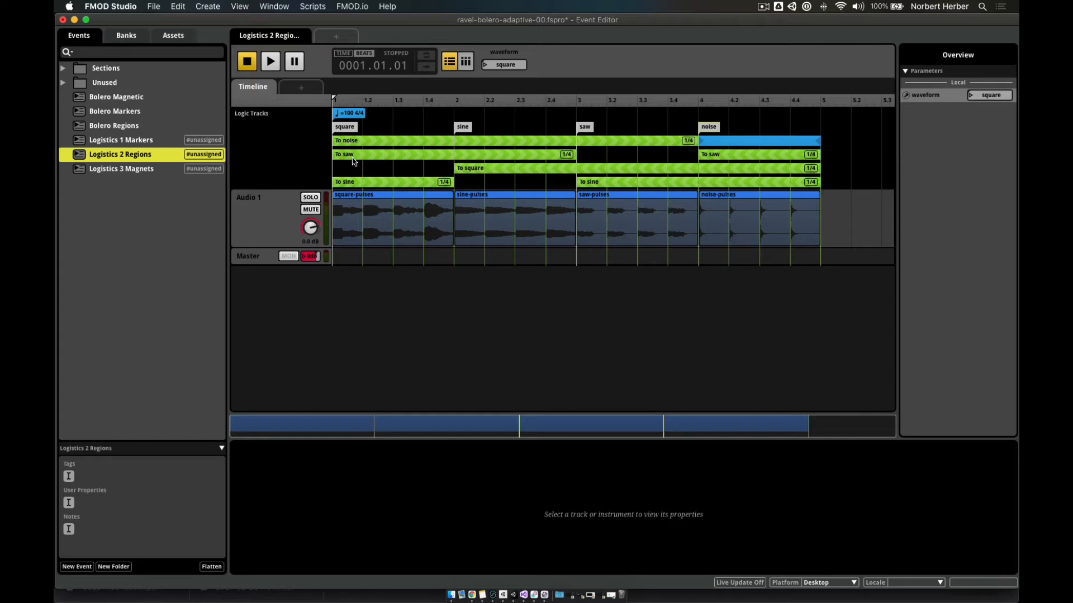
# - Open Logistics 3 Magnets and select its square and sine magnet regions to view their conditions
pyautogui.click(124, 169)
pyautogui.click(390, 143)
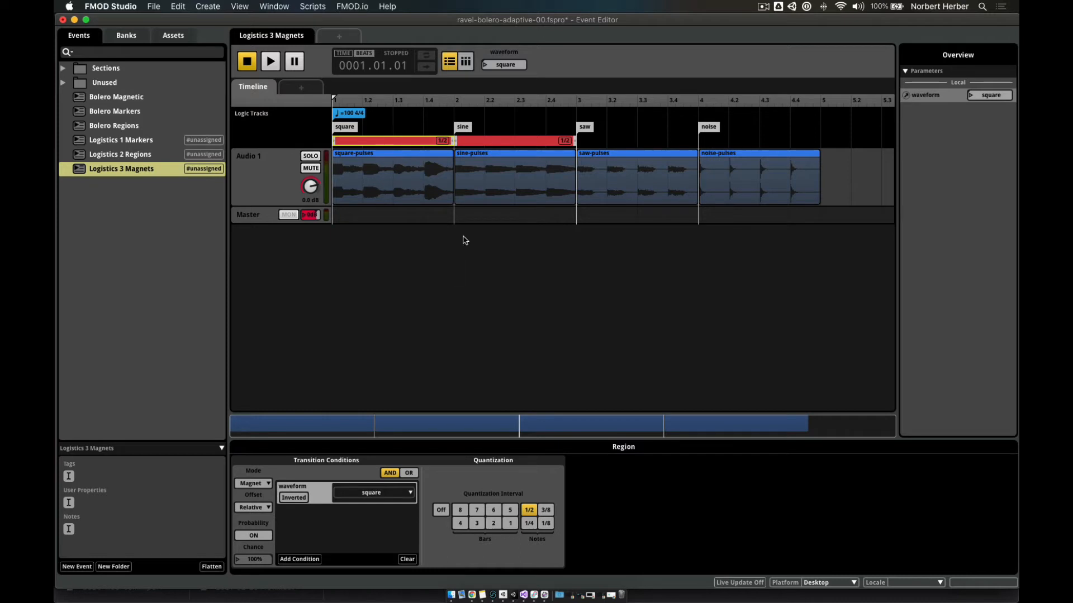
pyautogui.click(491, 143)
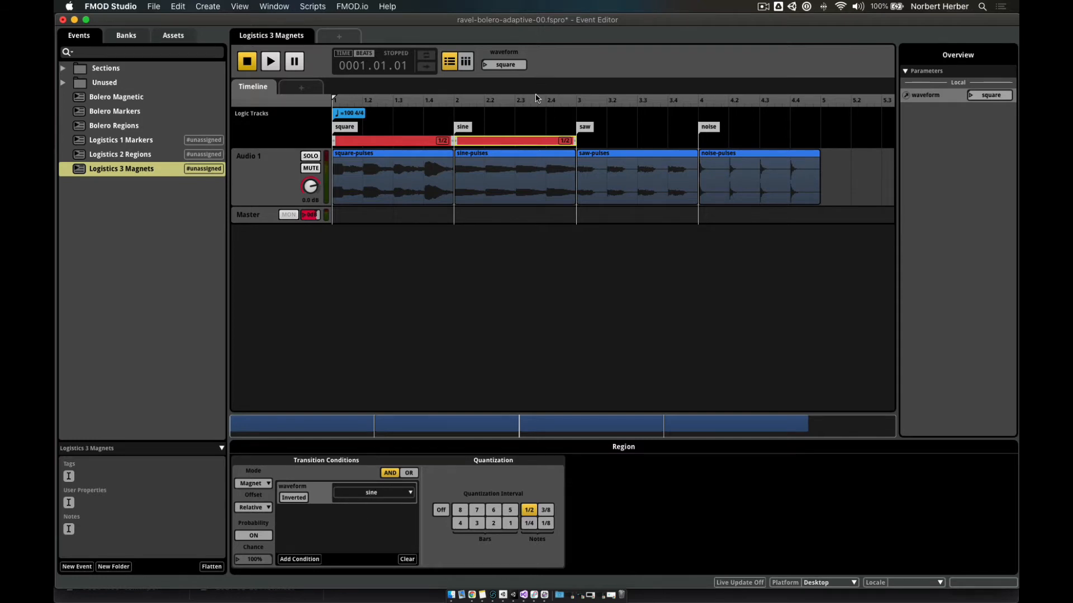
# - Play the event, select the square magnet region, then switch waveform to sine and back to square
pyautogui.click(271, 61)
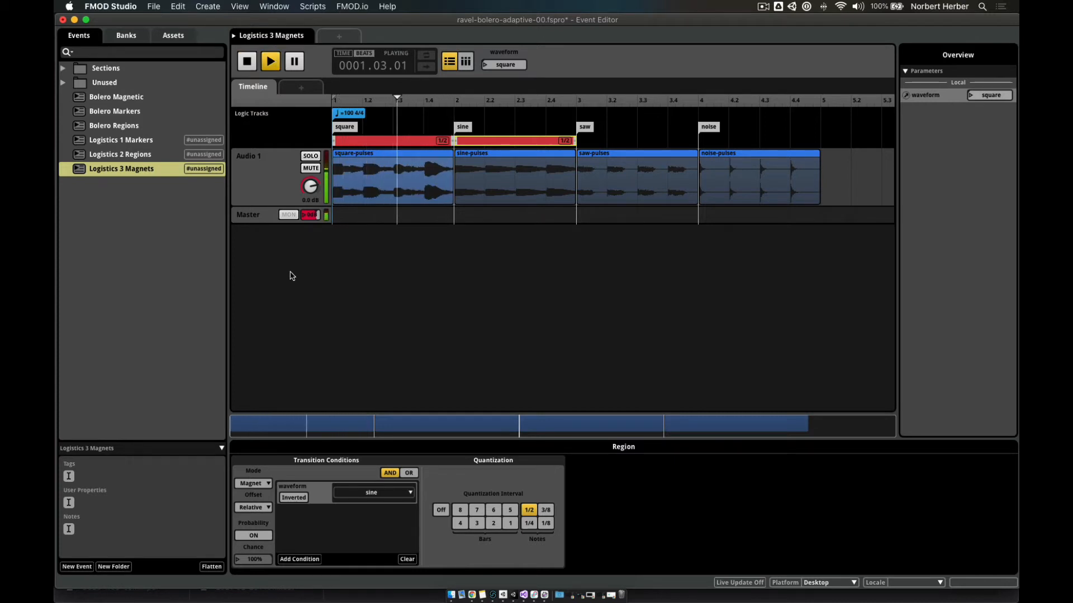
pyautogui.click(383, 142)
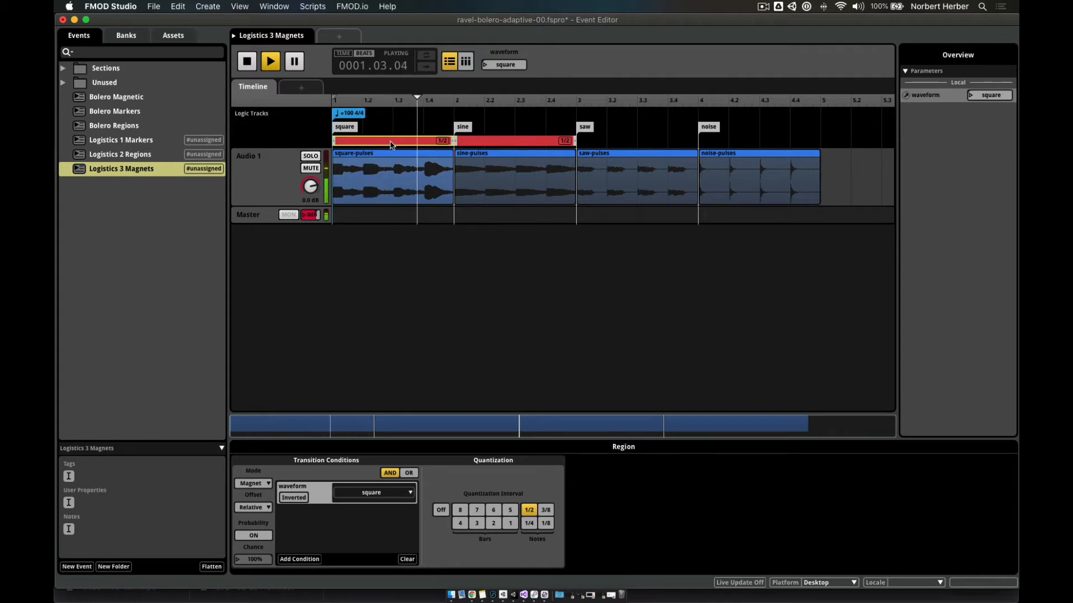
pyautogui.click(485, 66)
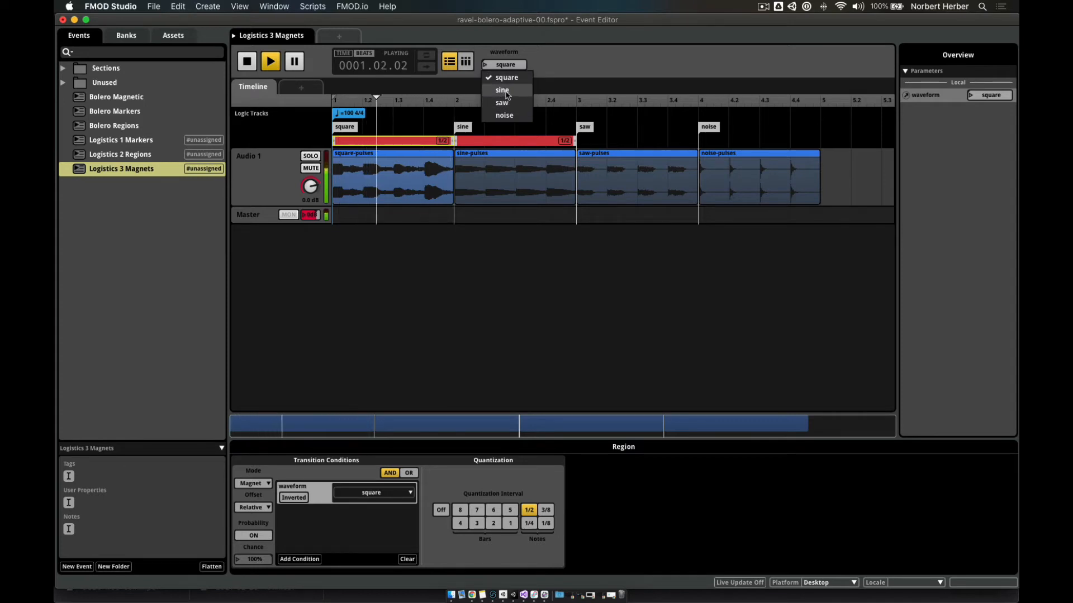
pyautogui.click(507, 93)
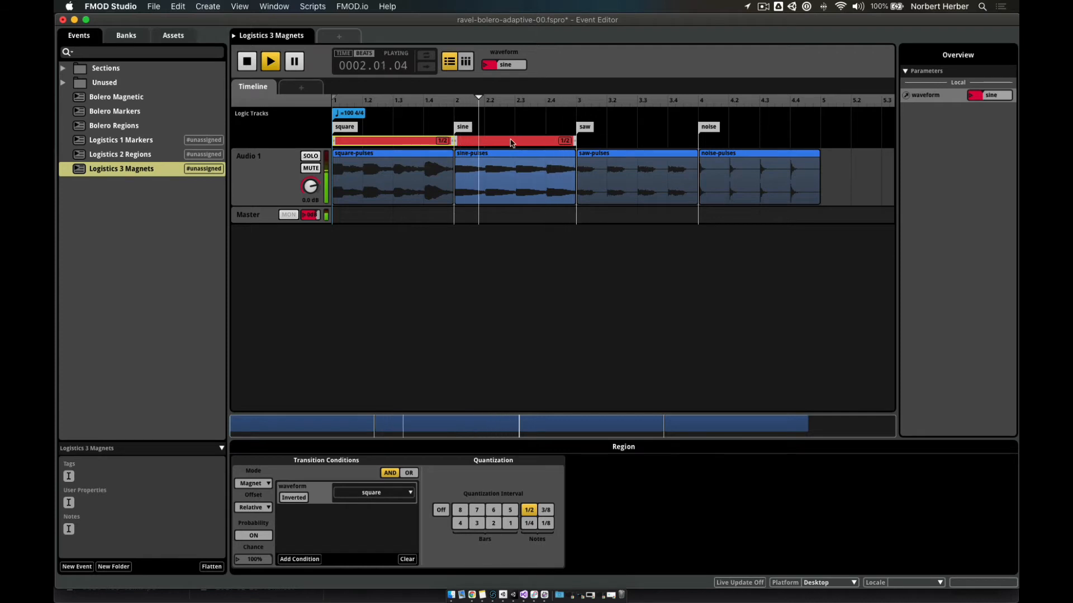
pyautogui.click(485, 66)
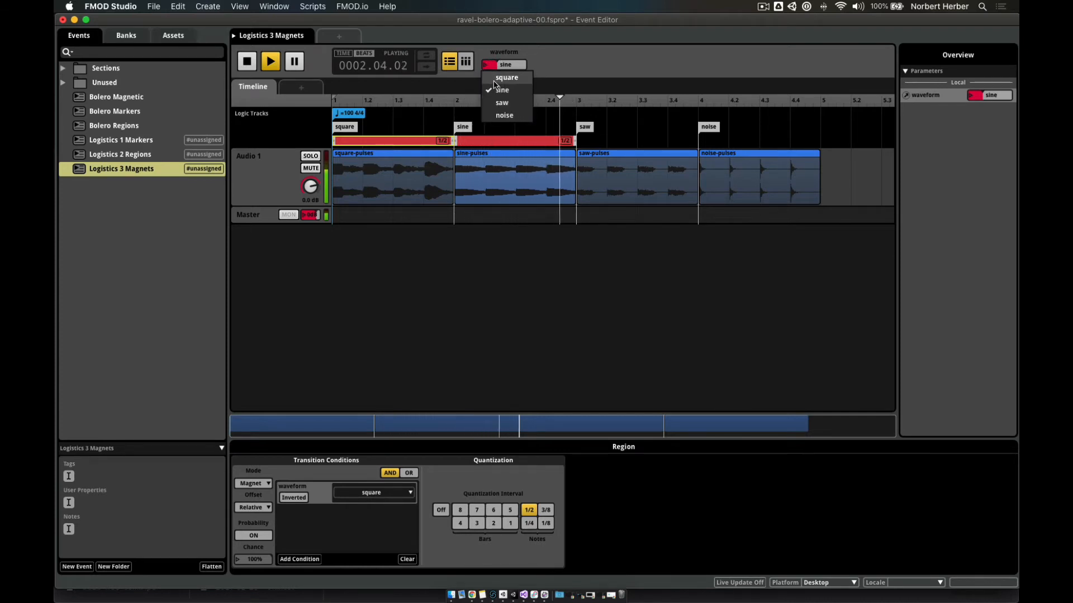
pyautogui.click(495, 80)
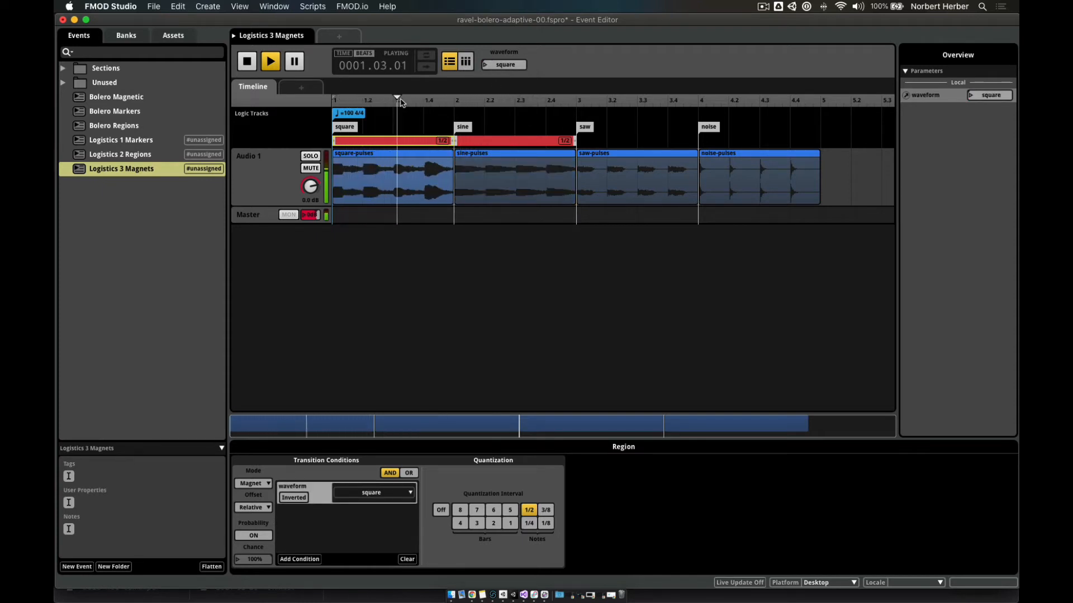
# - Stop playback and set the square magnet region's offset to None
pyautogui.click(241, 66)
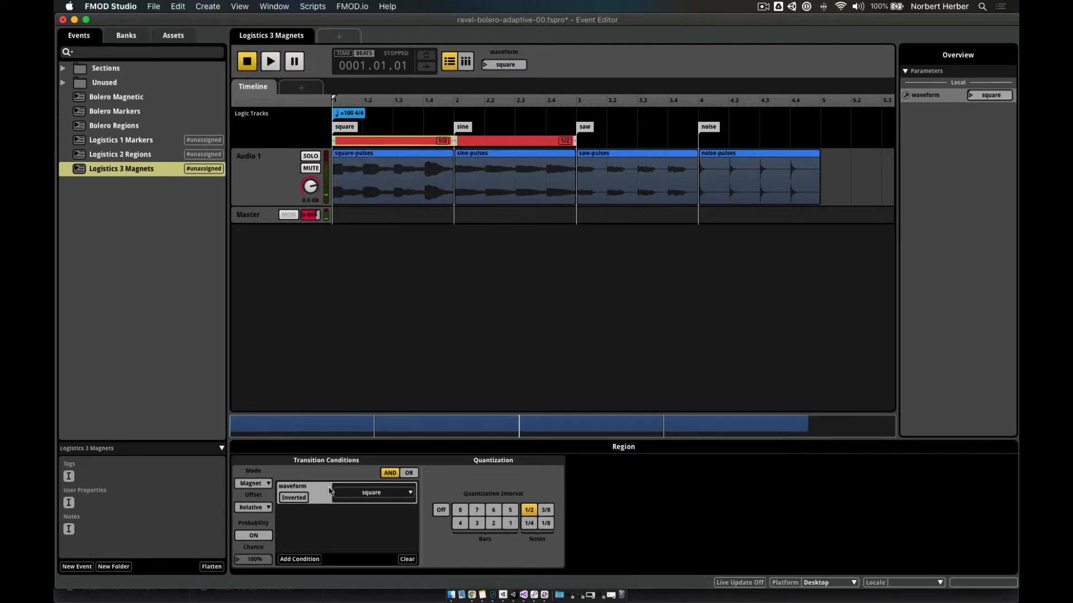
pyautogui.click(259, 507)
pyautogui.click(257, 516)
# - Replay the event, switching waveform to sine, square, then sine again
pyautogui.click(279, 67)
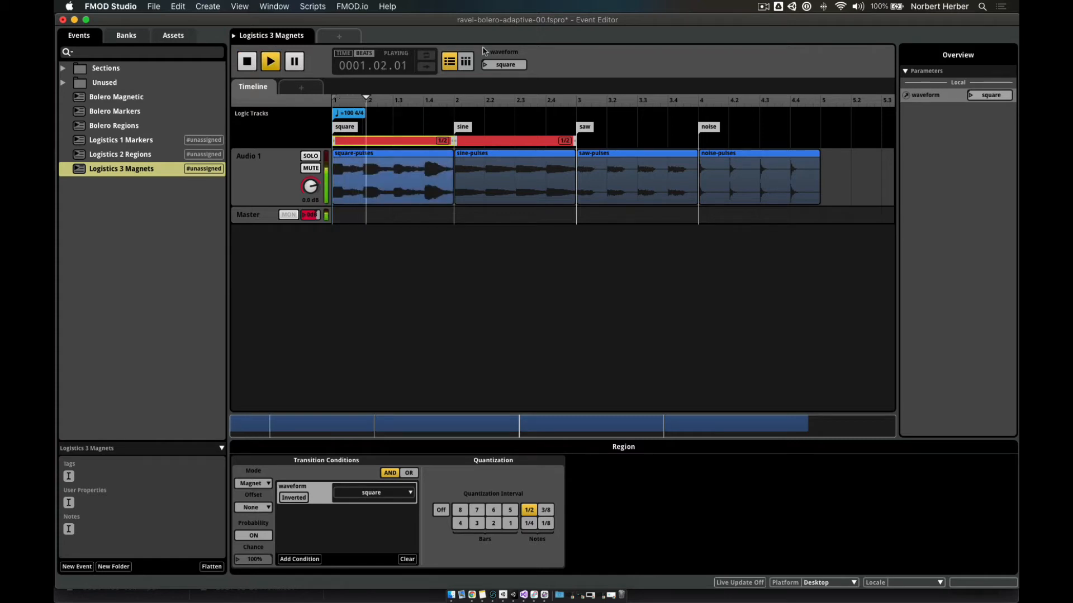
pyautogui.click(484, 65)
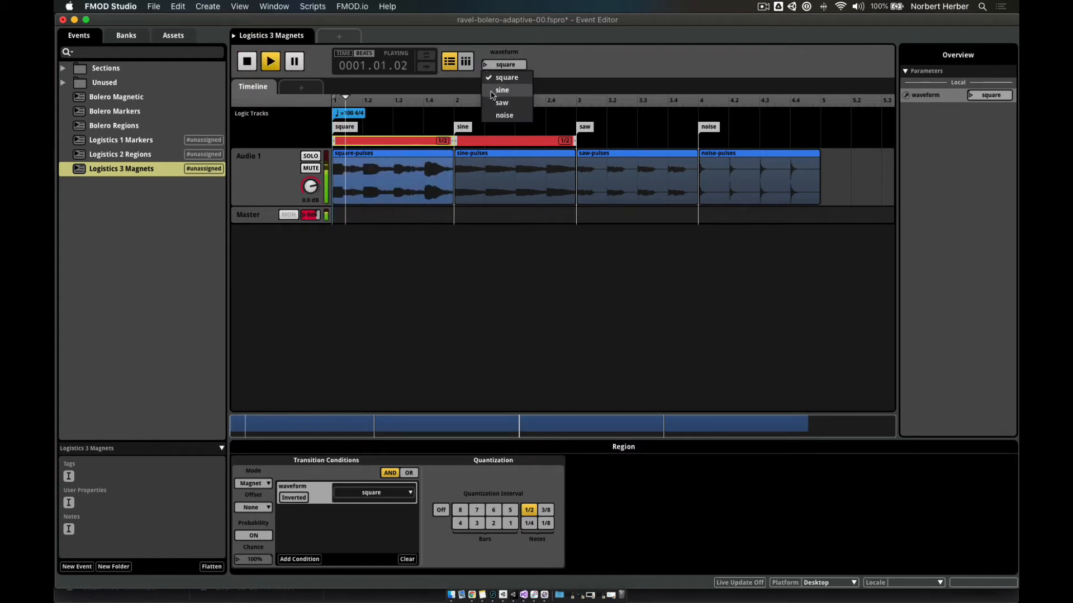
pyautogui.click(495, 85)
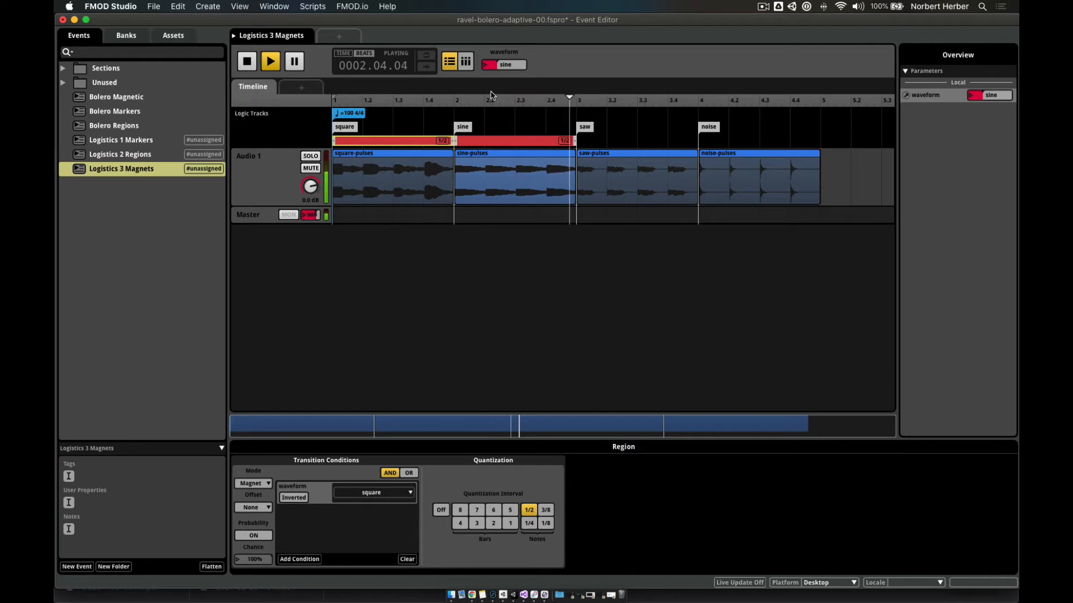
pyautogui.click(488, 66)
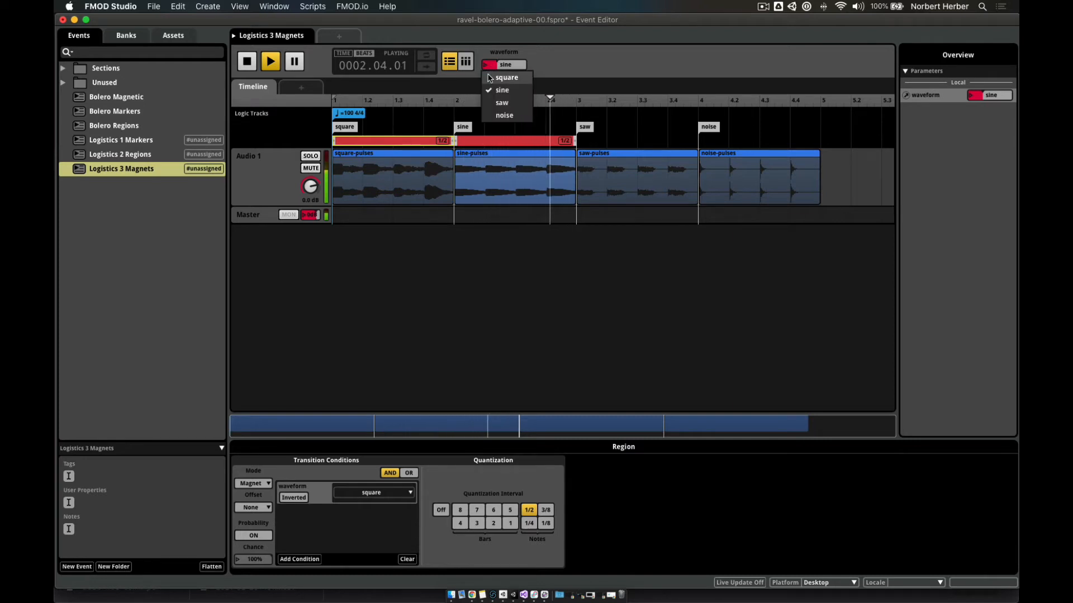
pyautogui.click(490, 78)
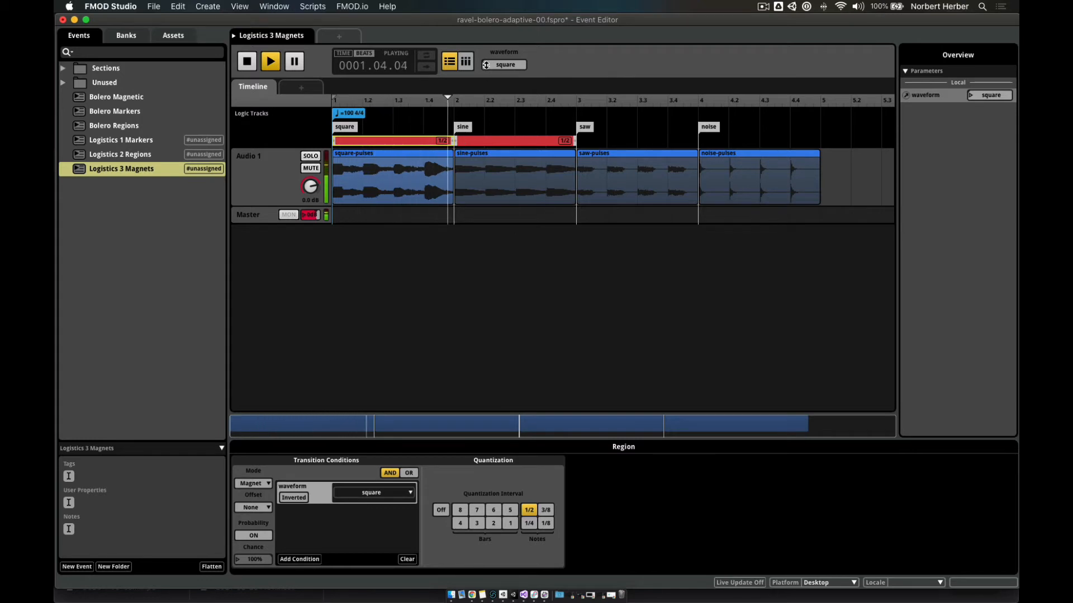
pyautogui.click(485, 66)
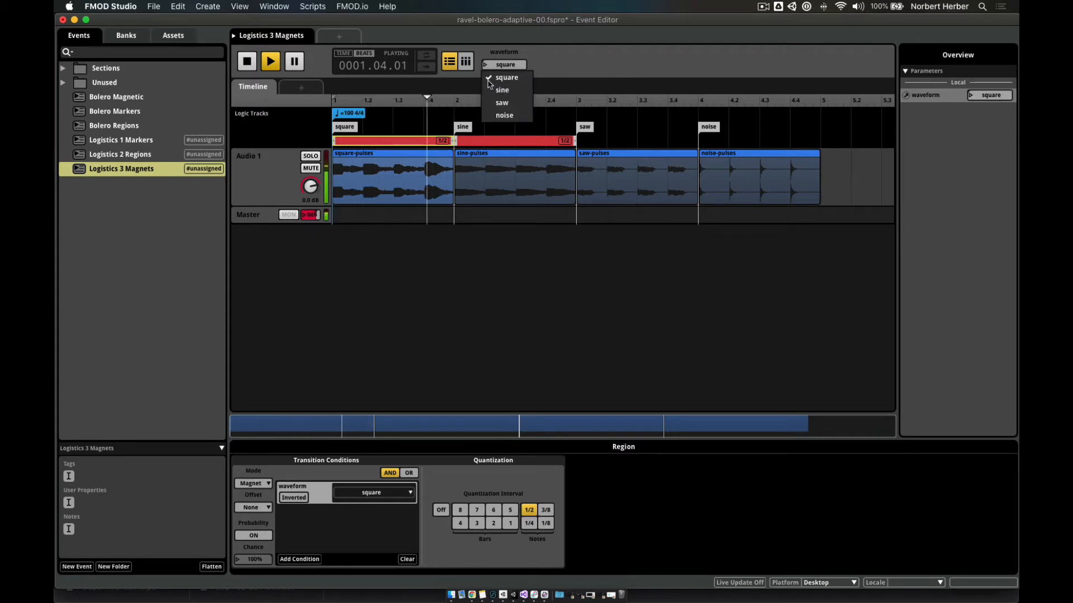
pyautogui.click(494, 91)
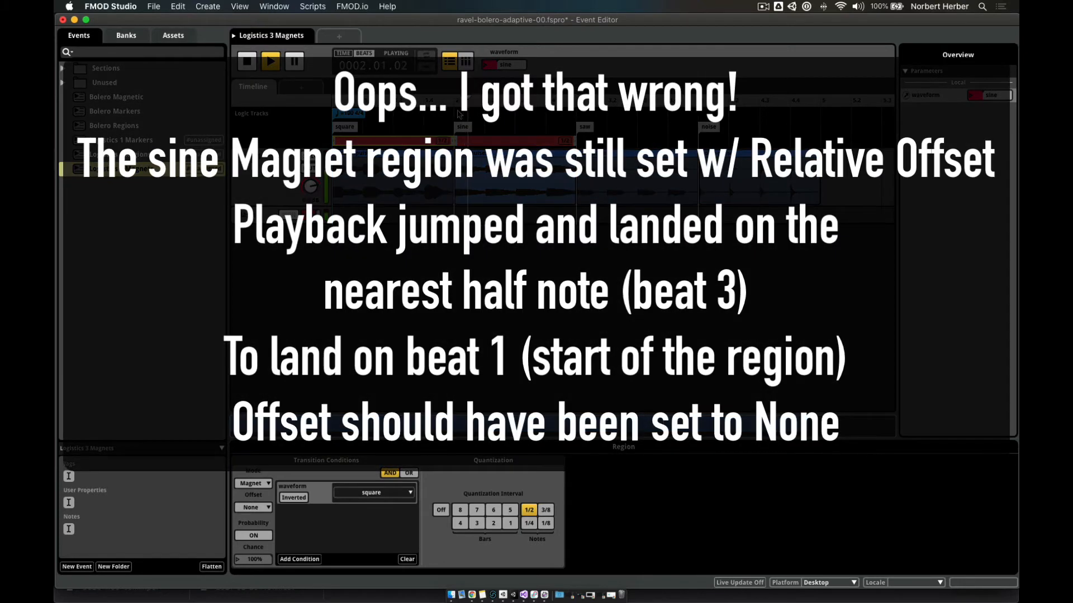
# - Stop playback, set the square magnet region's offset to Relative, and play again
pyautogui.click(249, 63)
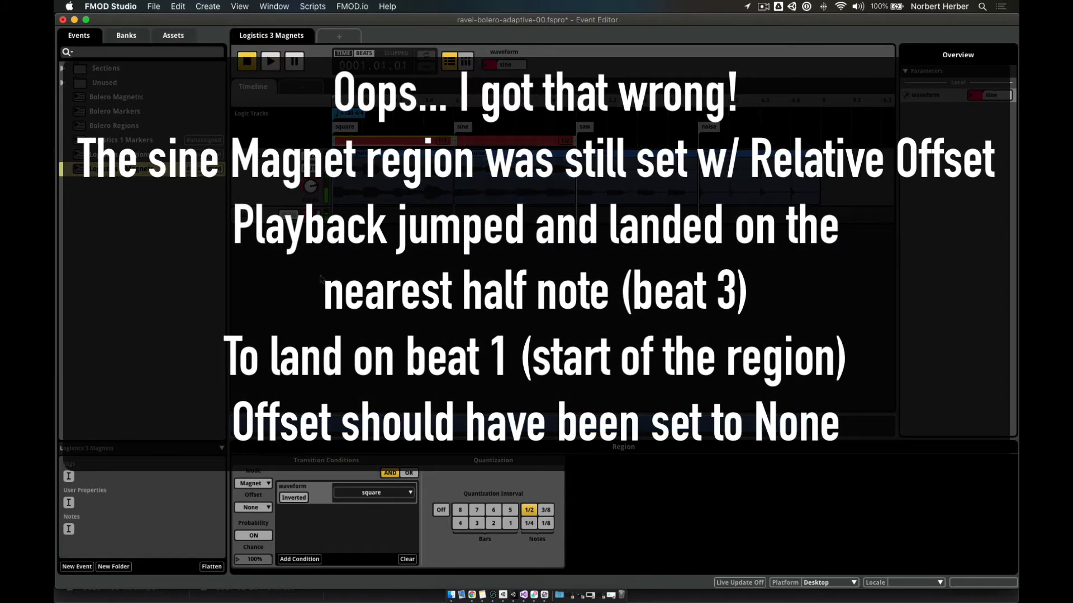
pyautogui.click(263, 512)
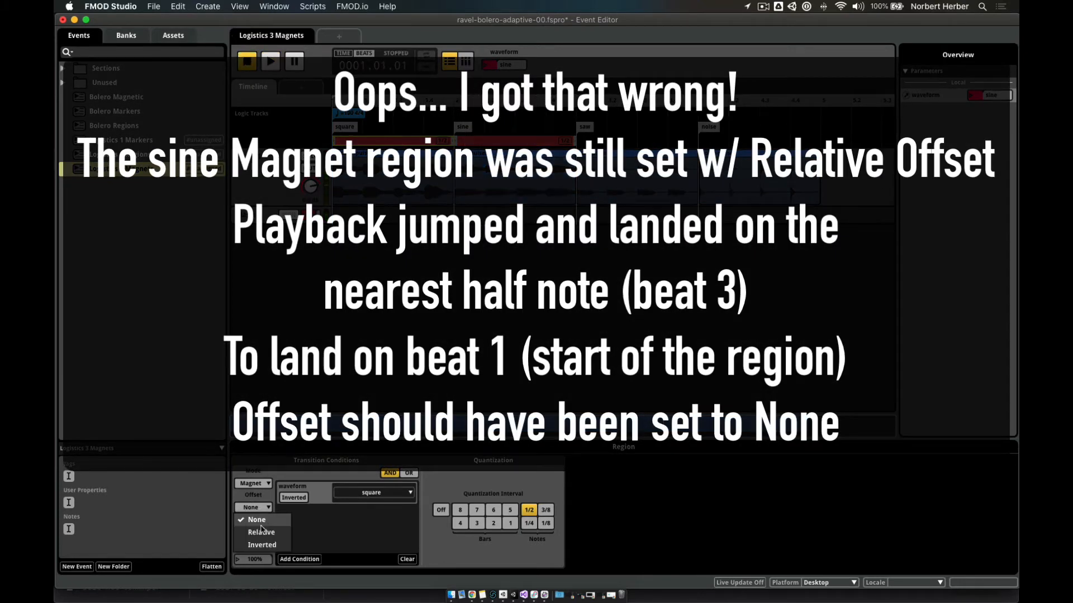
pyautogui.click(266, 535)
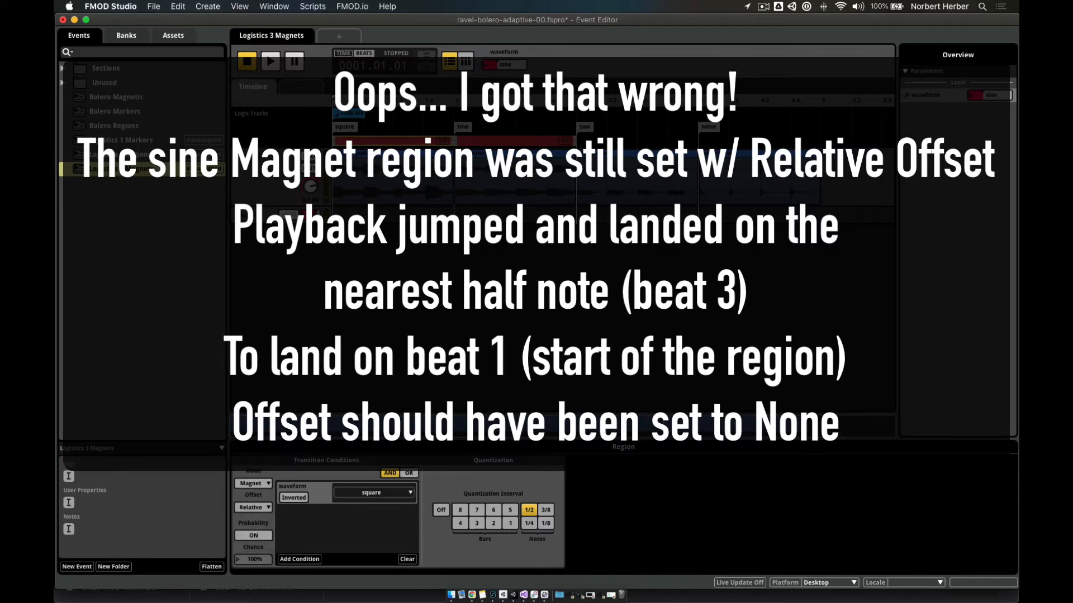
pyautogui.click(271, 62)
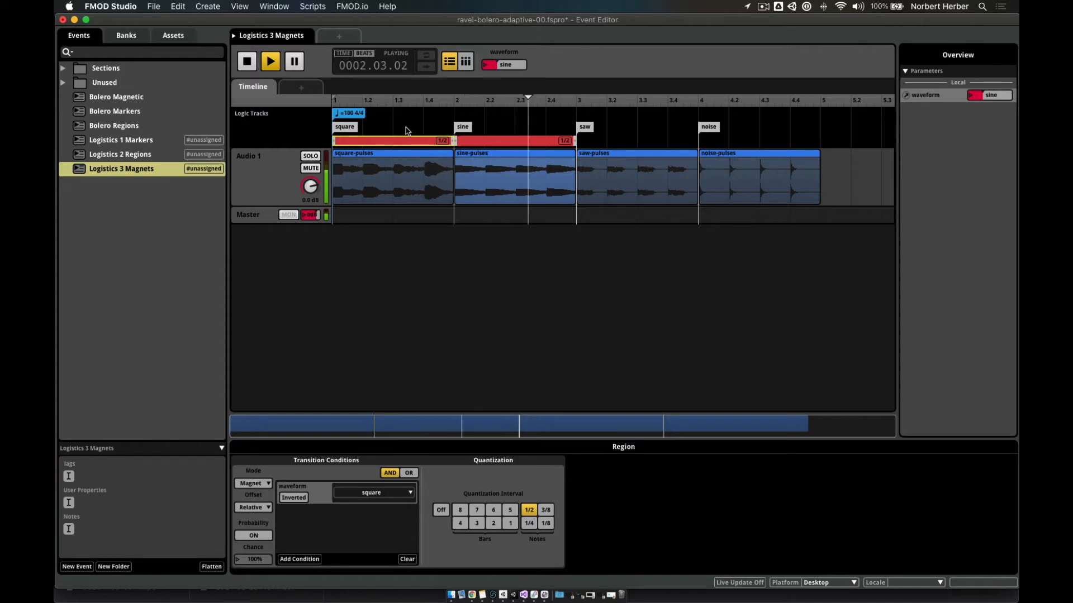
# - Switch waveform to square during playback, then stop the event
pyautogui.click(484, 66)
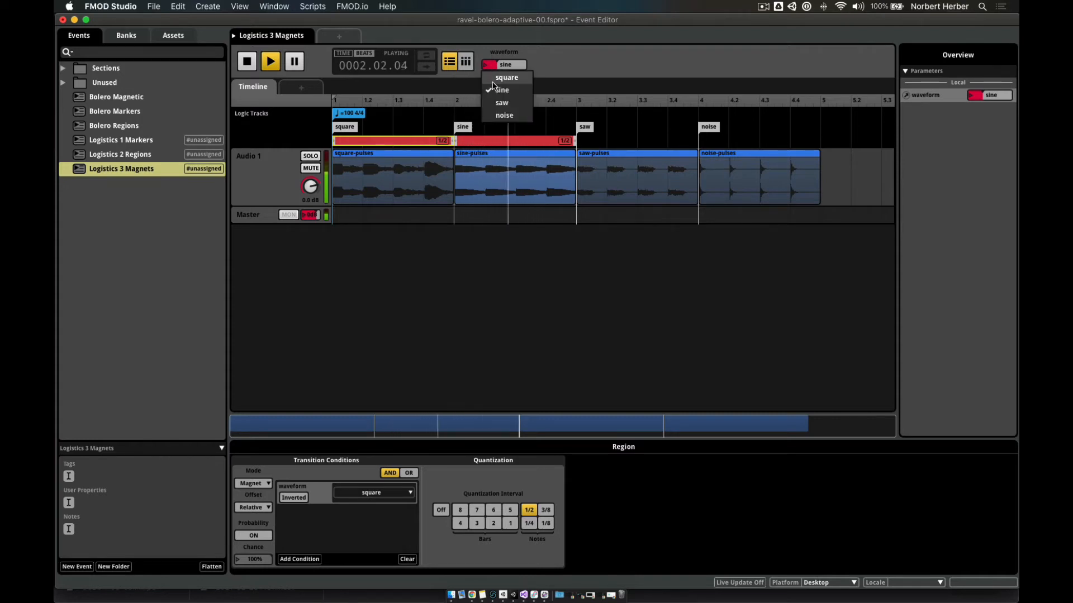
pyautogui.click(493, 79)
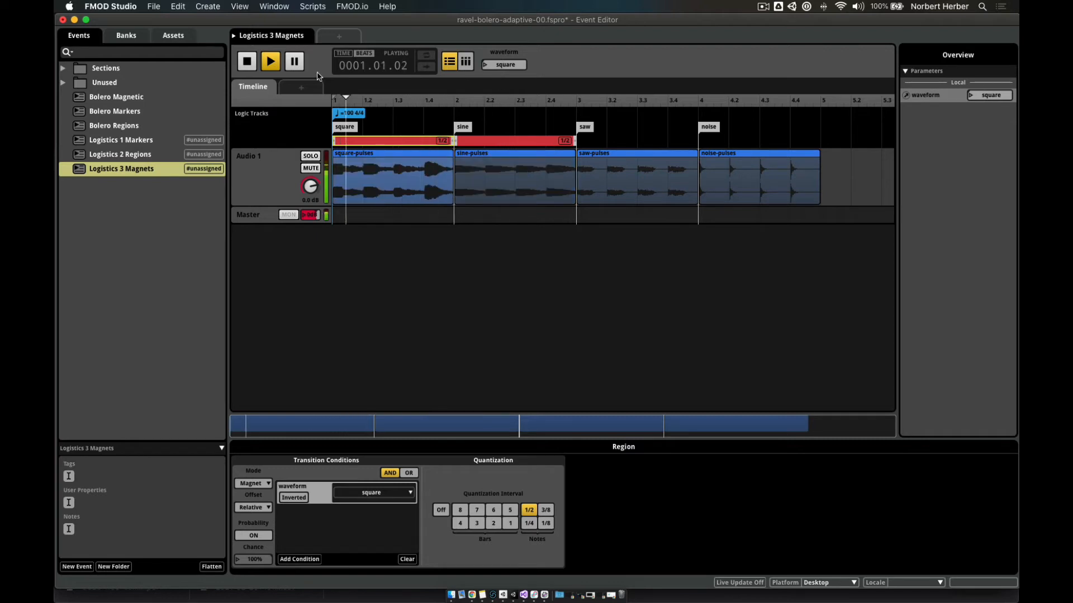
pyautogui.click(246, 61)
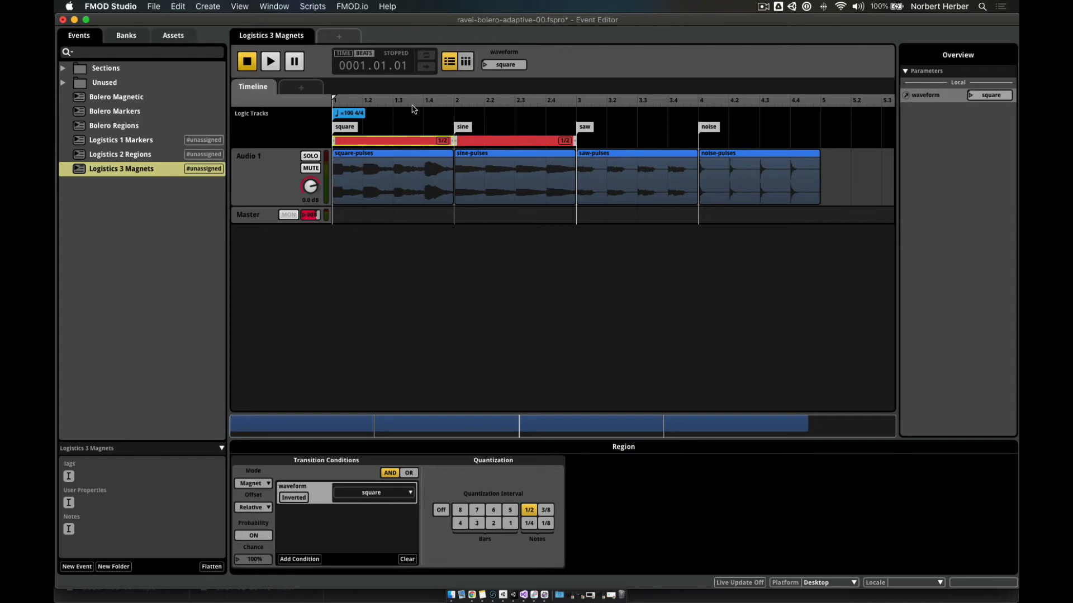
# - Add a magnet region spanning the saw section, triggered when waveform equals saw
pyautogui.rightClick(586, 145)
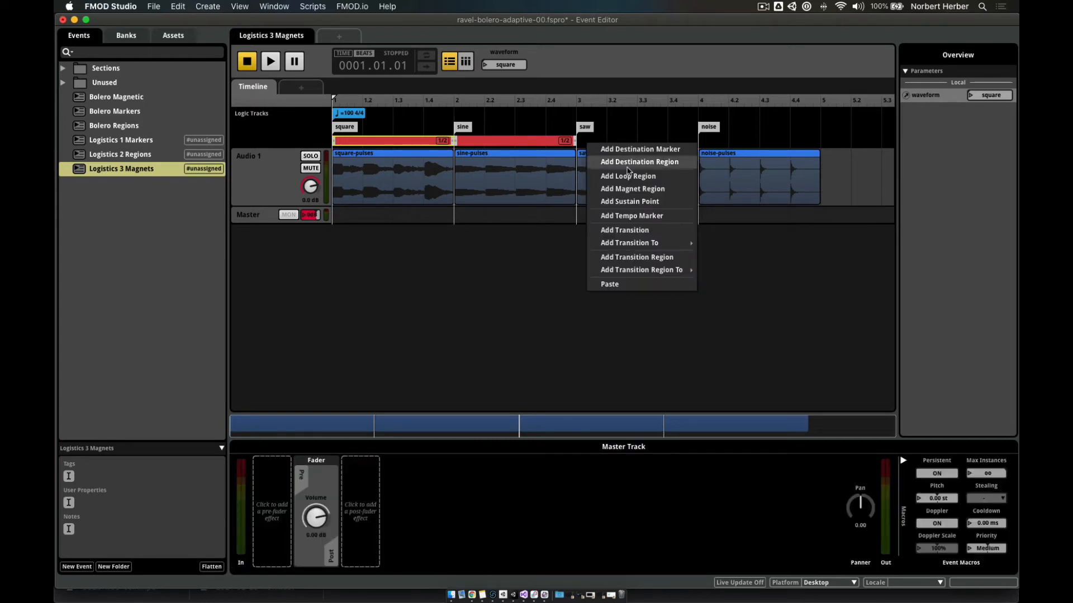
pyautogui.click(619, 189)
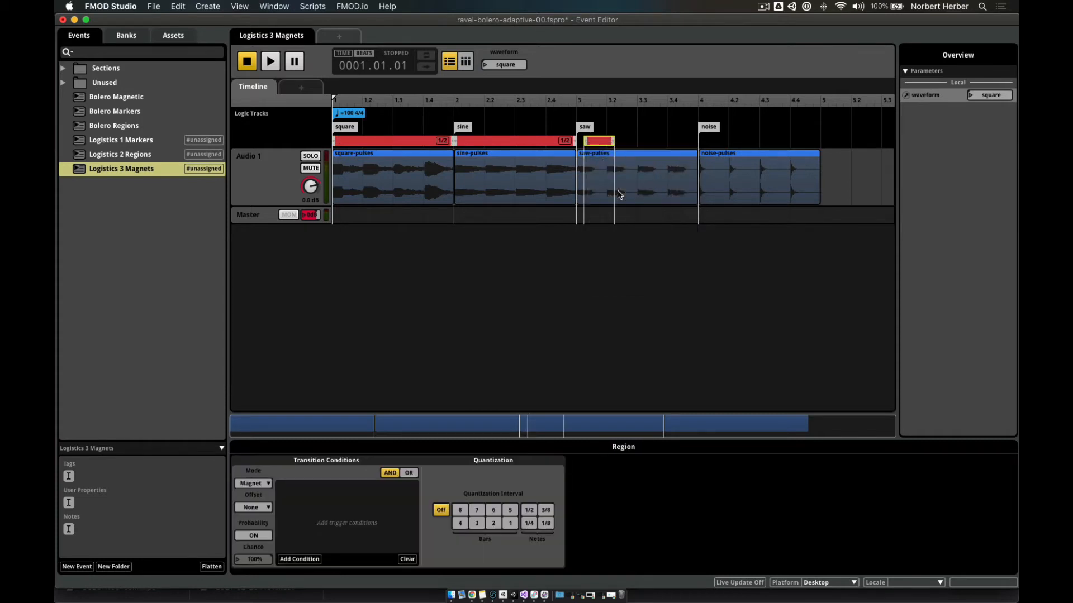
pyautogui.moveTo(602, 143); pyautogui.dragTo(695, 145)
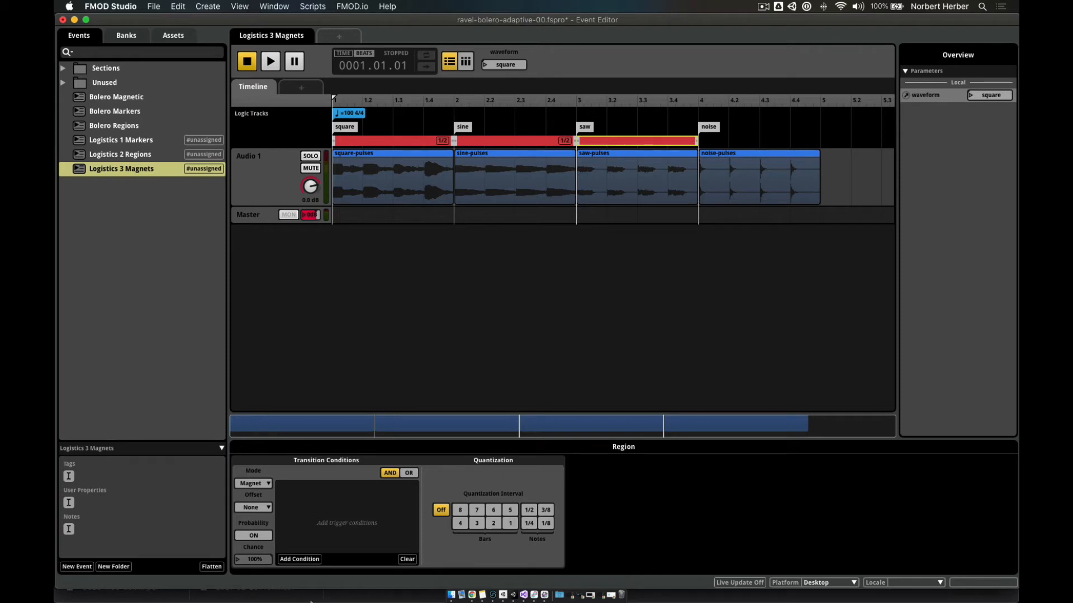
pyautogui.click(302, 559)
pyautogui.moveTo(324, 536)
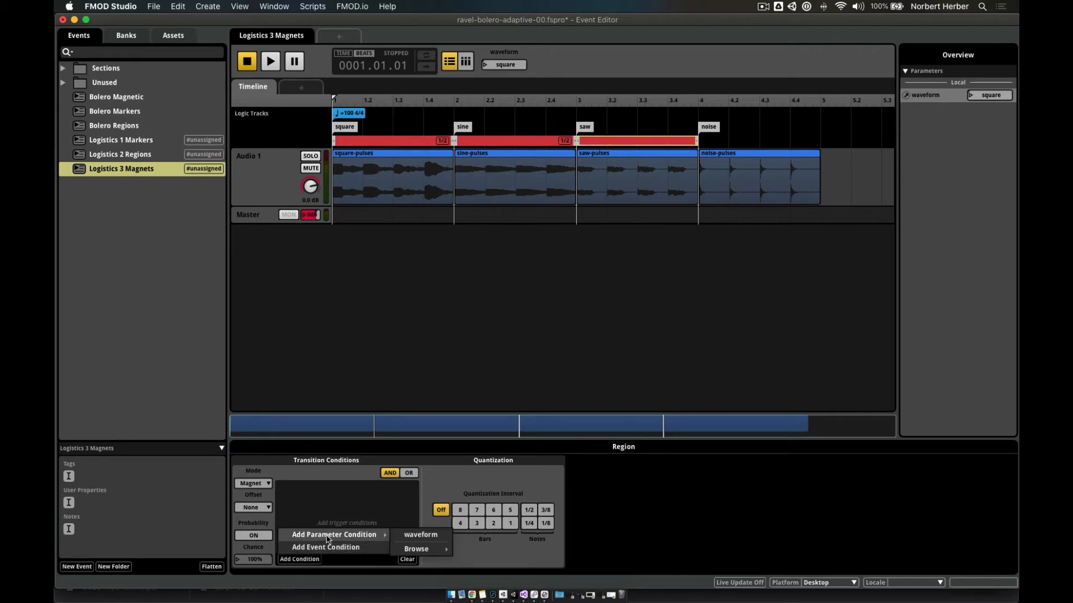
pyautogui.click(394, 536)
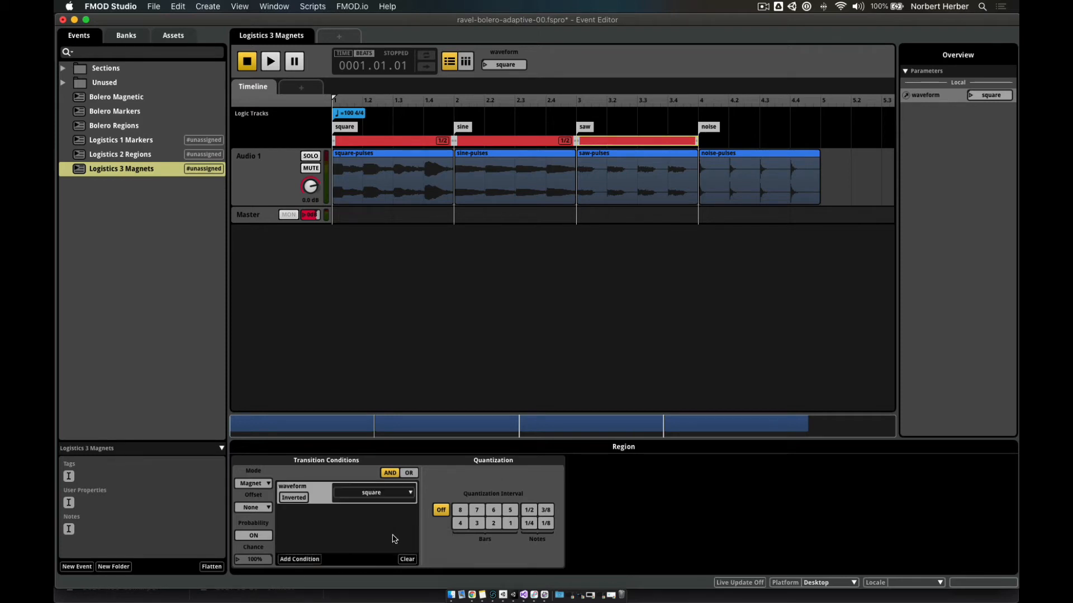
pyautogui.click(371, 494)
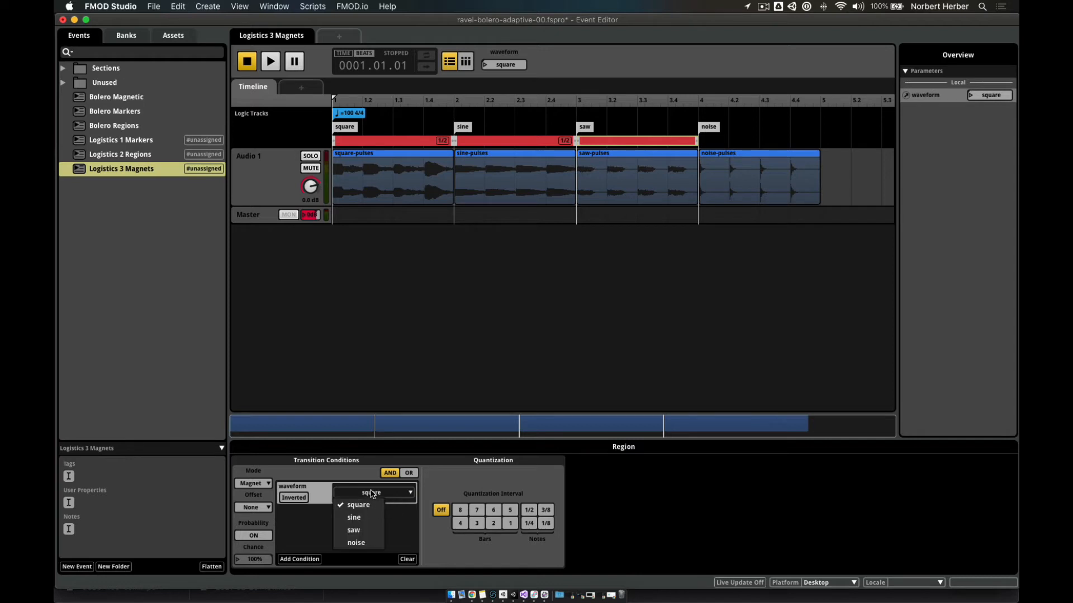
pyautogui.click(372, 531)
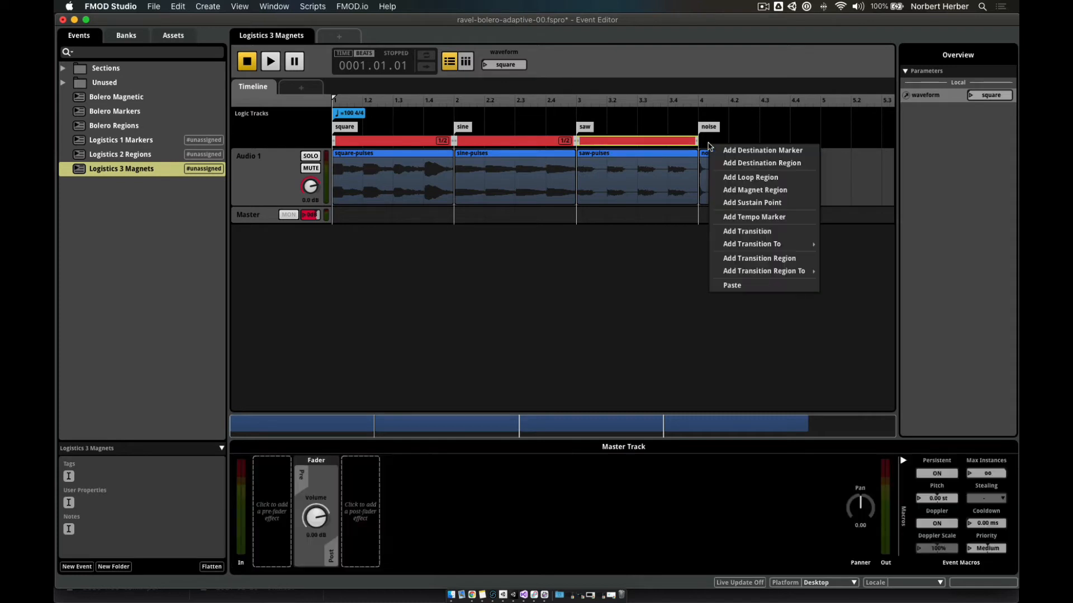
# - Add a magnet region spanning the noise section, triggered when waveform equals noise
pyautogui.rightClick(709, 144)
pyautogui.click(743, 190)
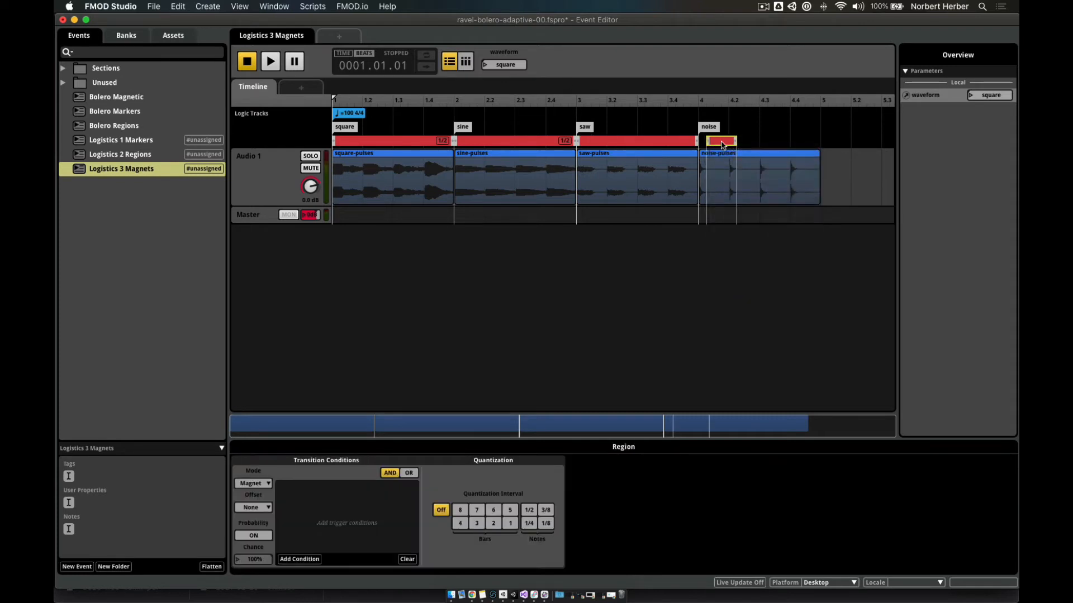
pyautogui.moveTo(726, 144); pyautogui.dragTo(820, 144)
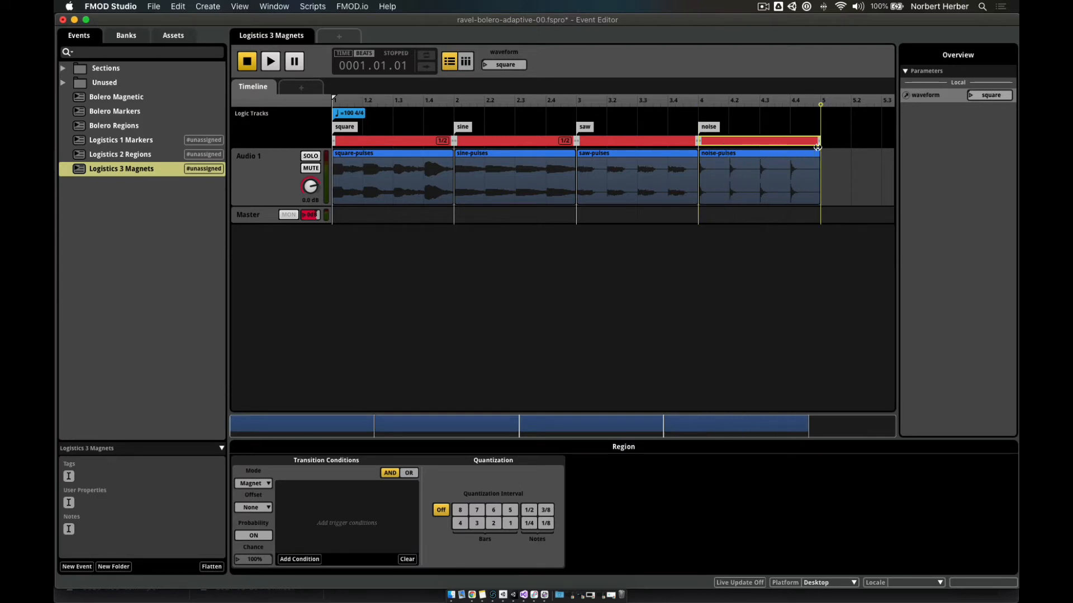
pyautogui.click(299, 559)
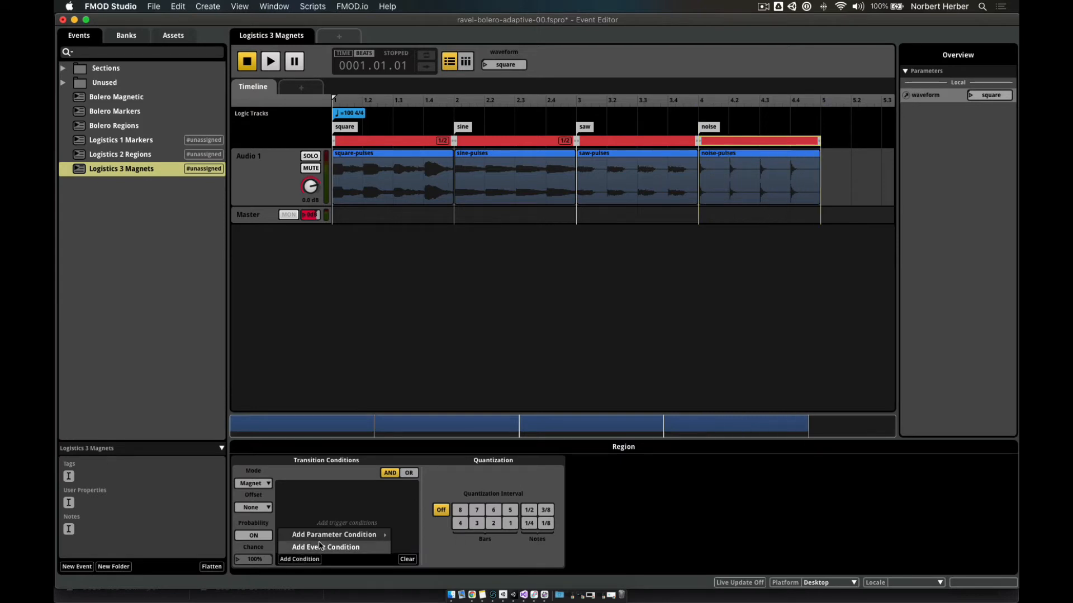
pyautogui.moveTo(321, 540)
pyautogui.click(420, 535)
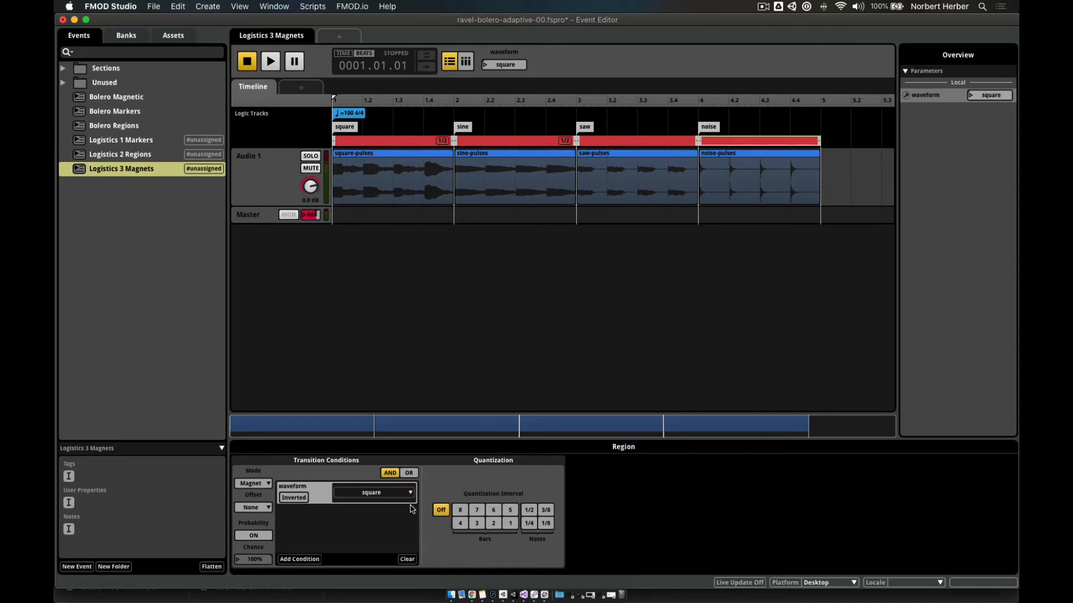
pyautogui.click(383, 498)
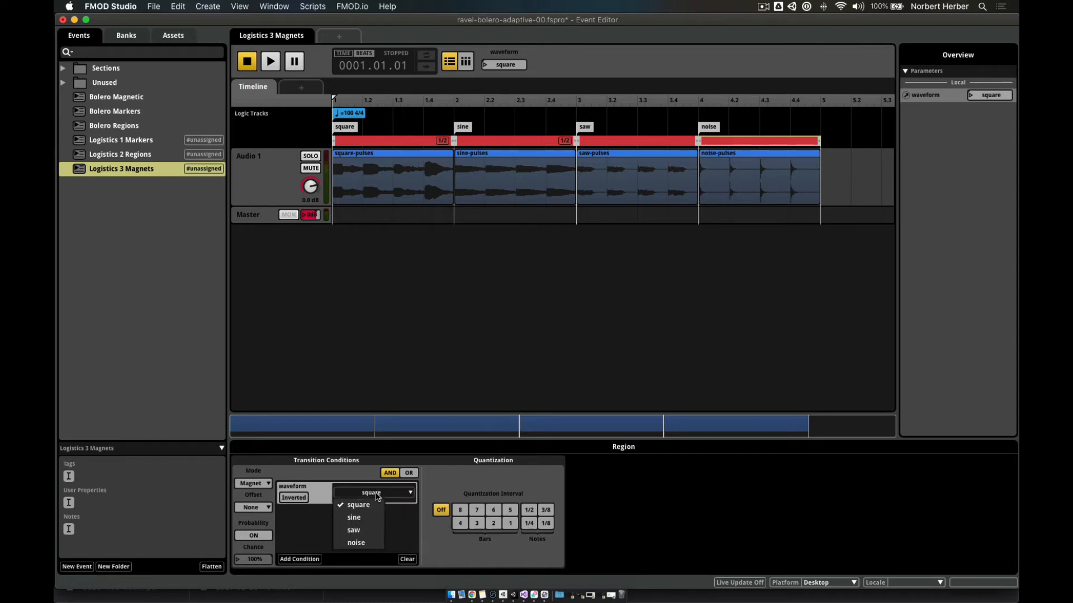
pyautogui.click(367, 544)
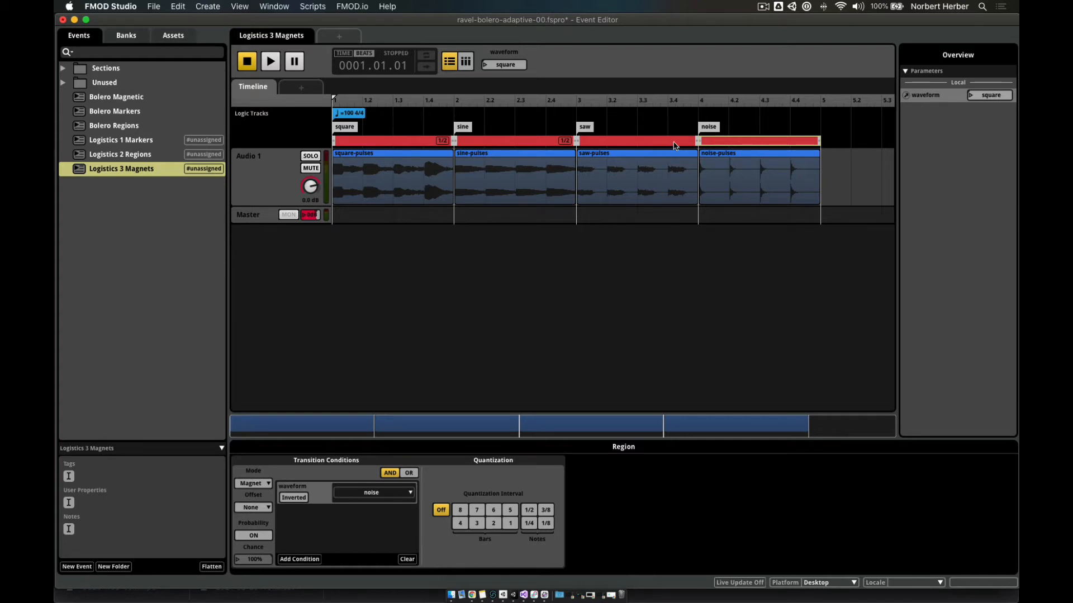
# - Play the event, switch waveform to saw then noise, and stop back at the start
pyautogui.click(271, 62)
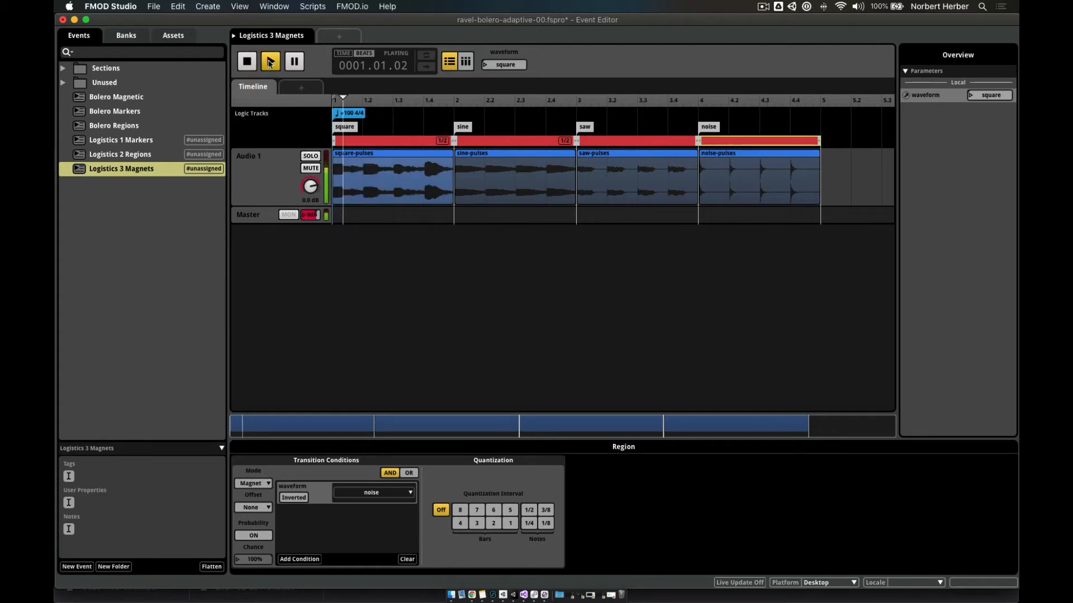
pyautogui.click(489, 65)
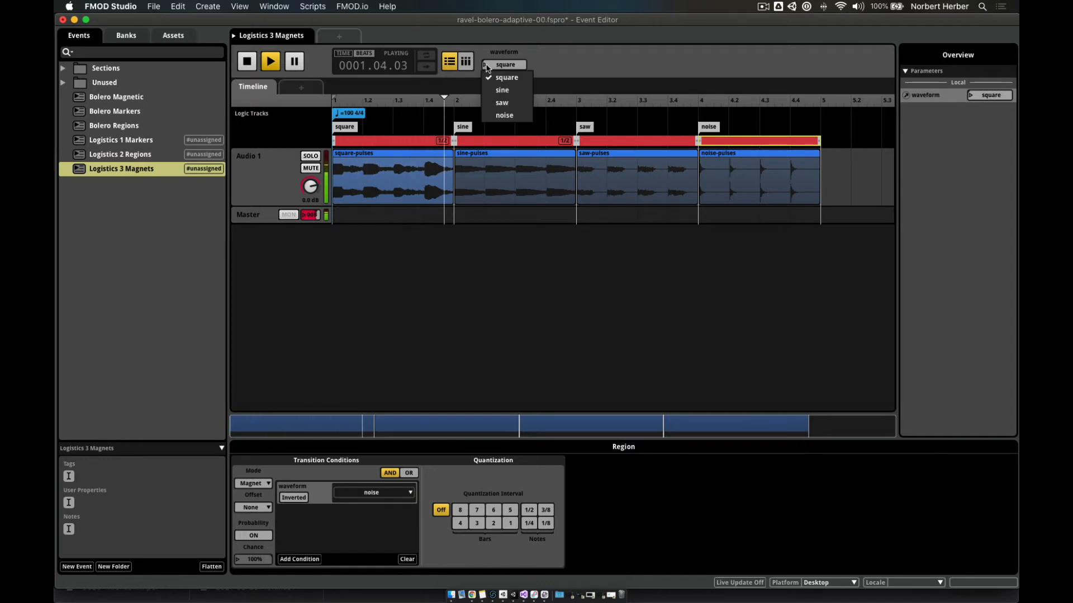
pyautogui.click(502, 104)
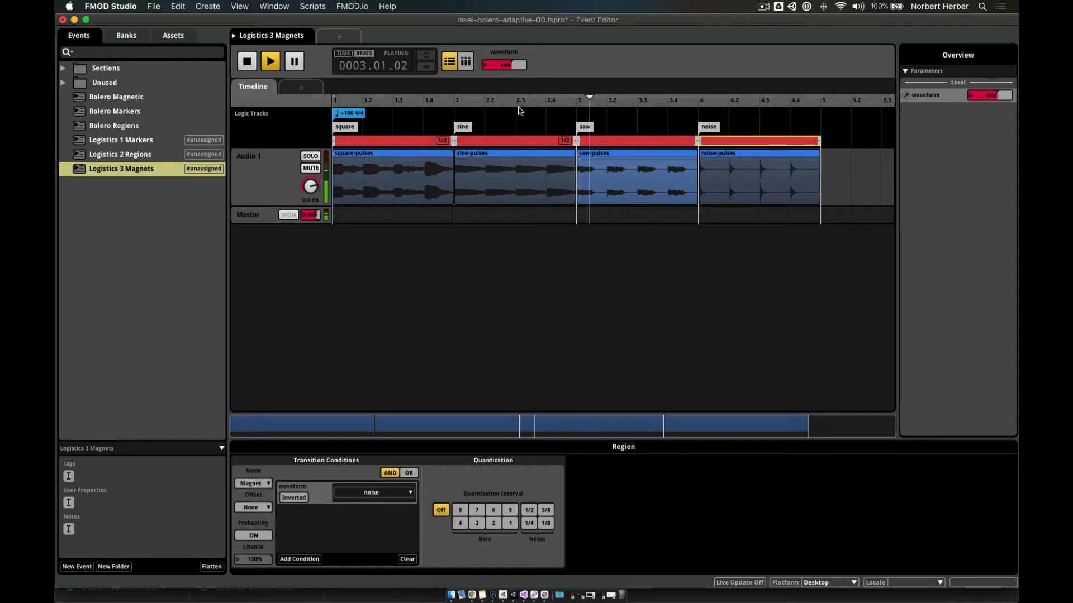
pyautogui.click(486, 66)
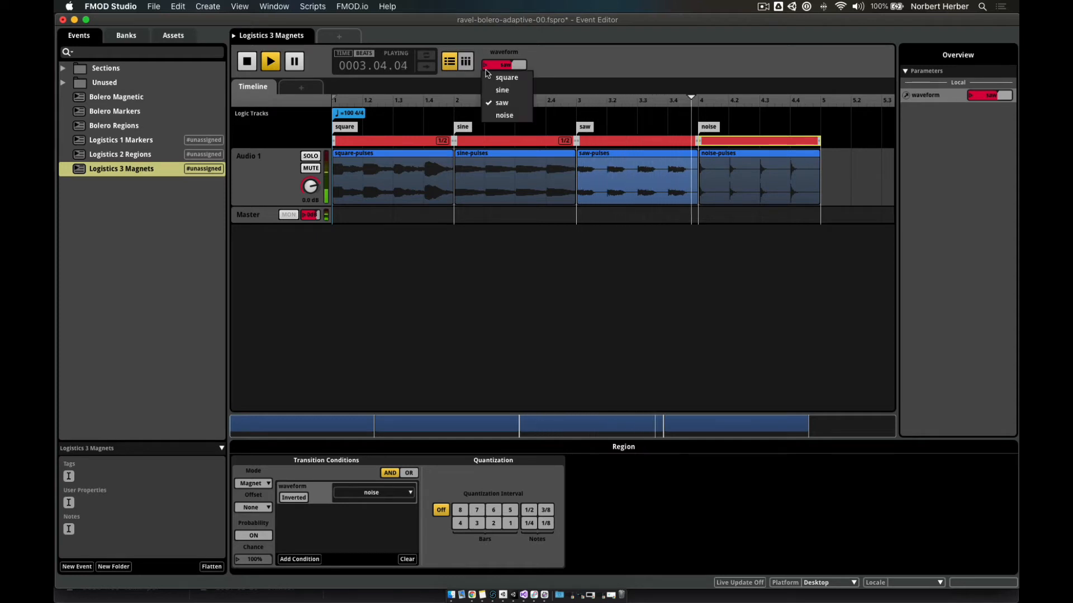
pyautogui.click(493, 120)
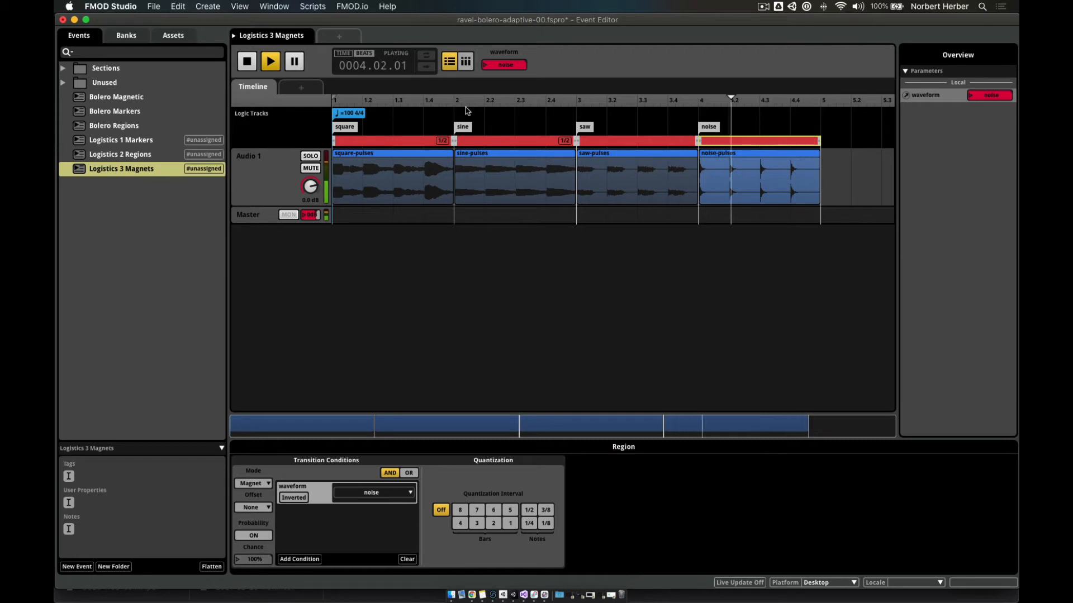
pyautogui.click(246, 61)
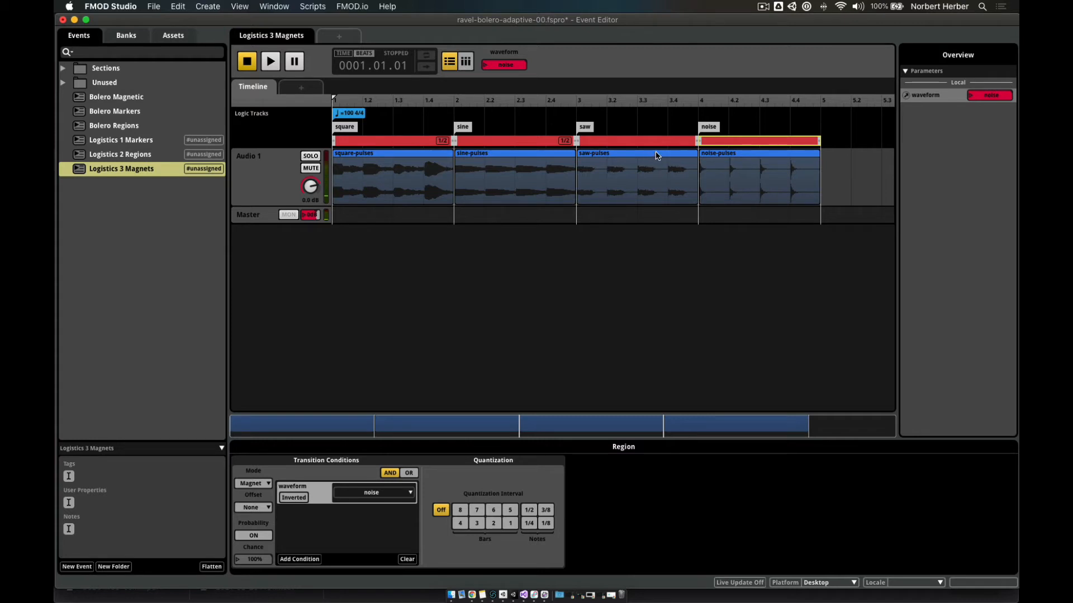
# - Set Quantization to 1/2 note for both the saw and noise magnet regions
pyautogui.click(637, 141)
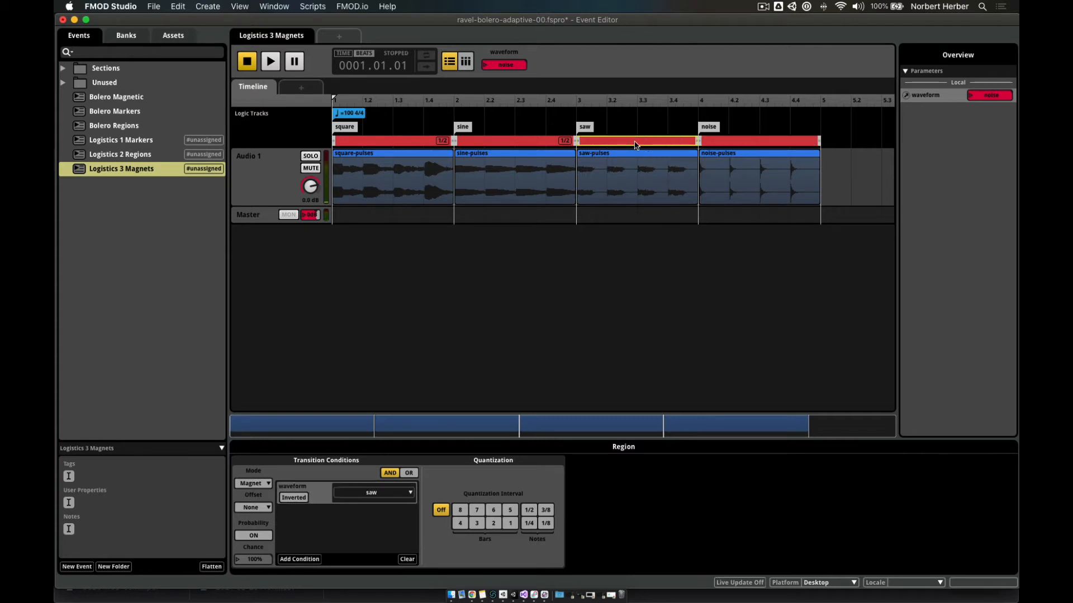
pyautogui.click(530, 511)
pyautogui.click(766, 142)
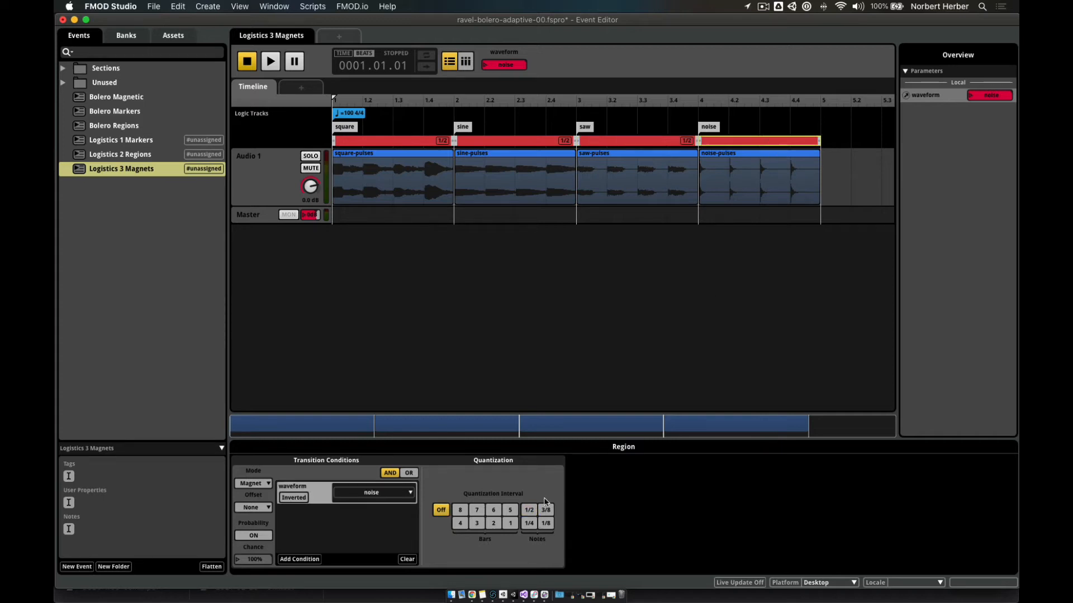
pyautogui.click(530, 510)
# - Save the project and bring up the Logistics 2 Regions event for comparison
pyautogui.press('super+s')
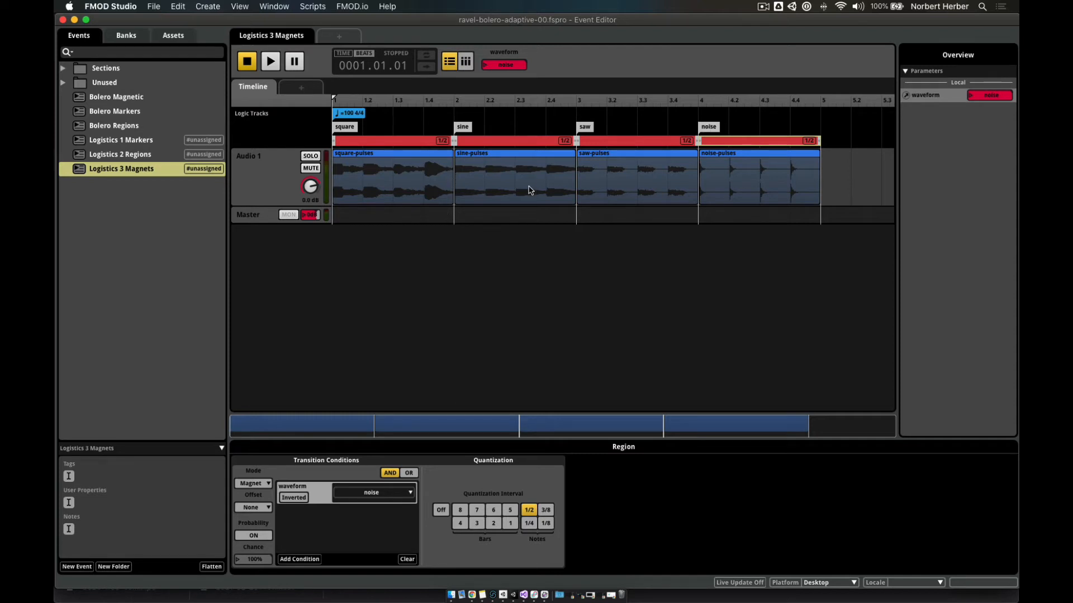
pyautogui.click(140, 155)
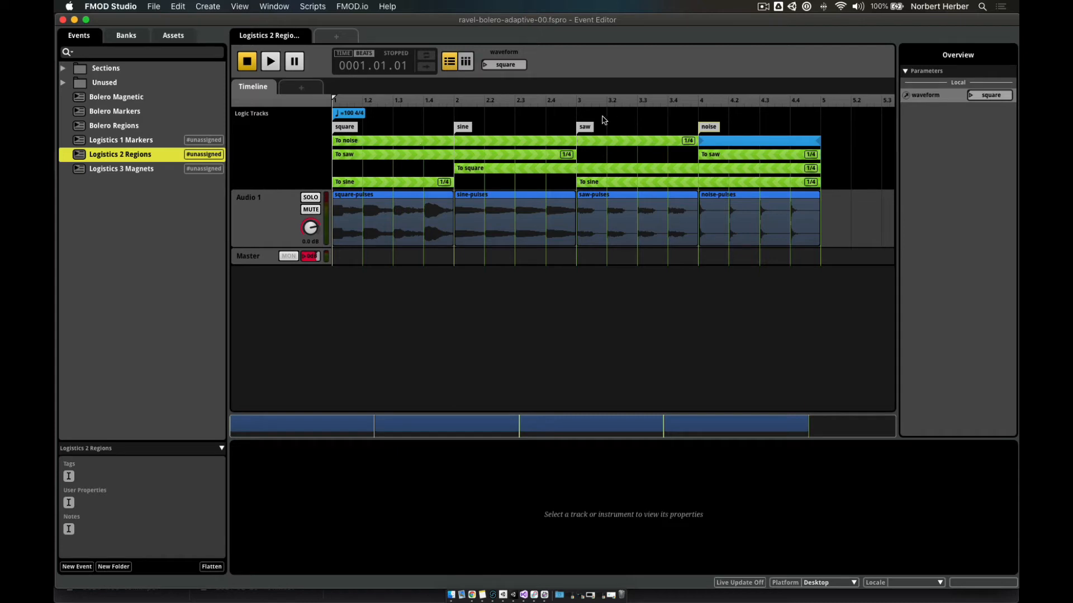
# - Revisit Logistics 3 Magnets, then open Bolero Markers and zoom its timeline out to more bars
pyautogui.click(140, 170)
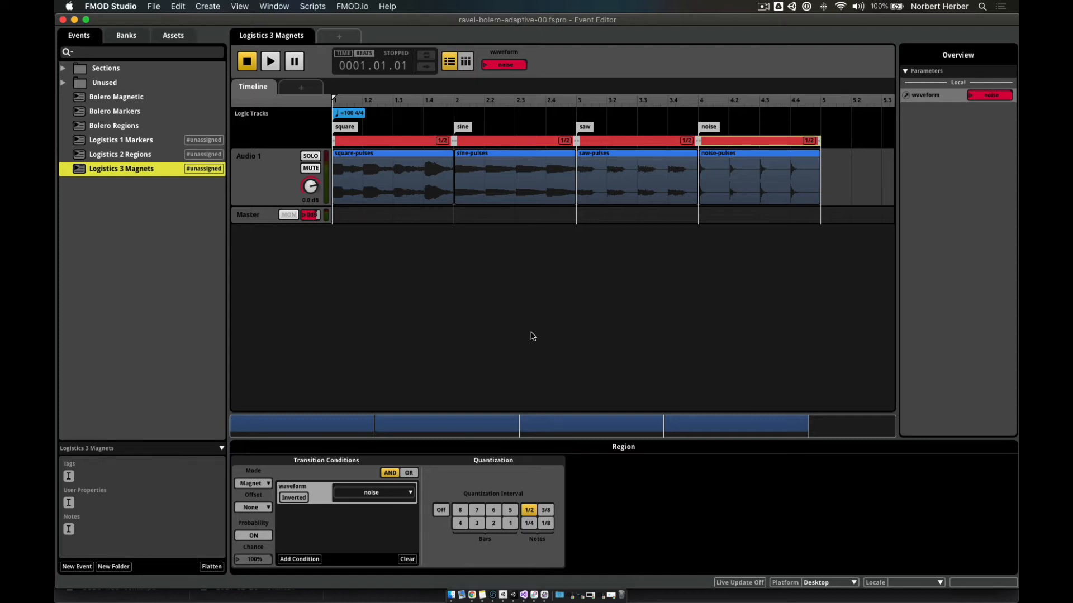
pyautogui.click(80, 114)
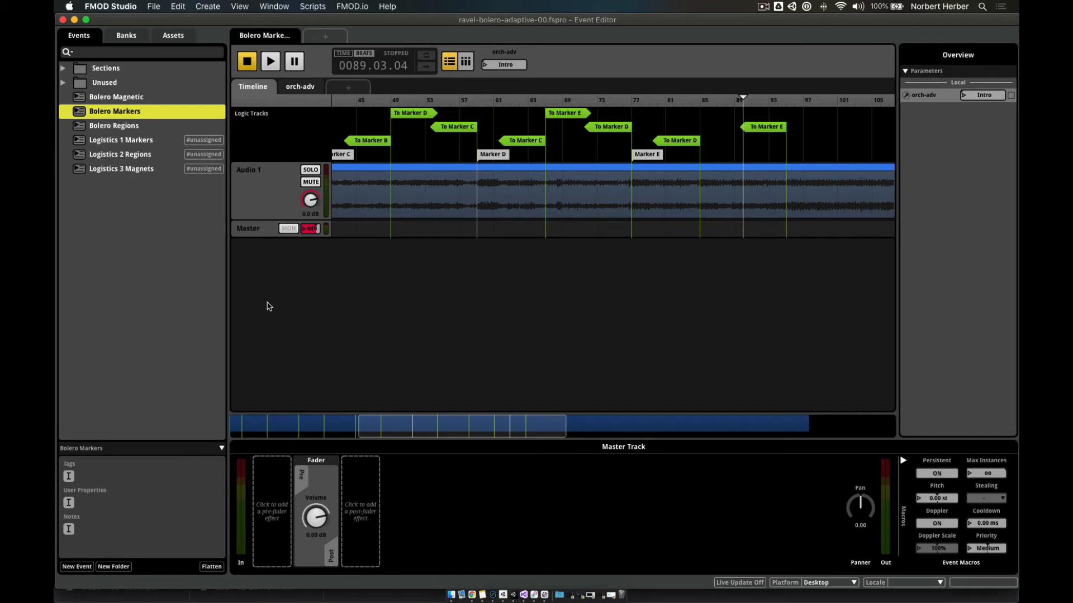
pyautogui.hscroll(-10, 379, 287)
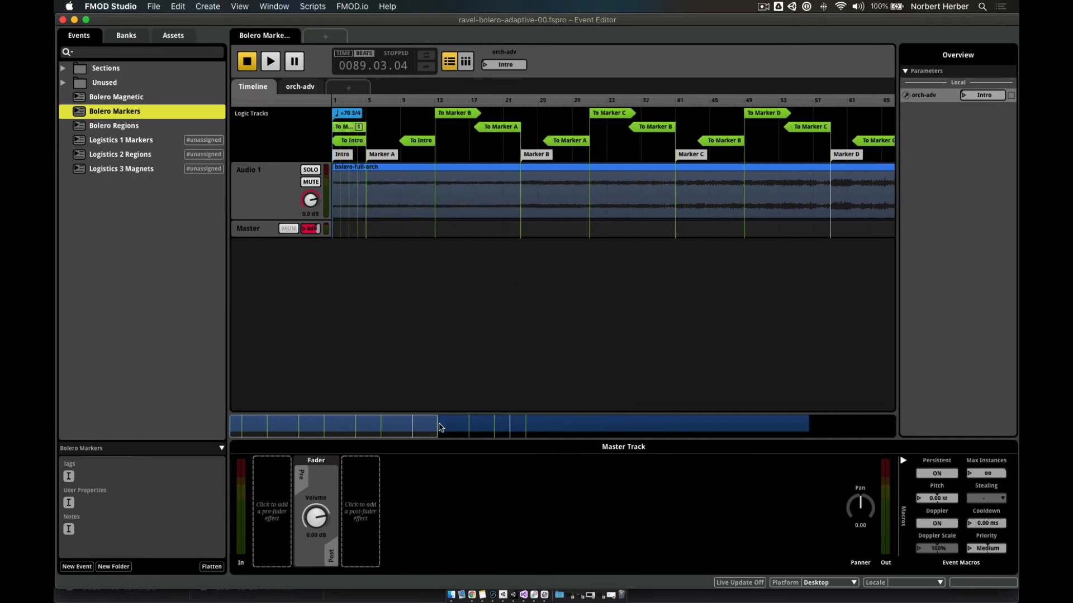
pyautogui.moveTo(437, 426); pyautogui.dragTo(539, 426)
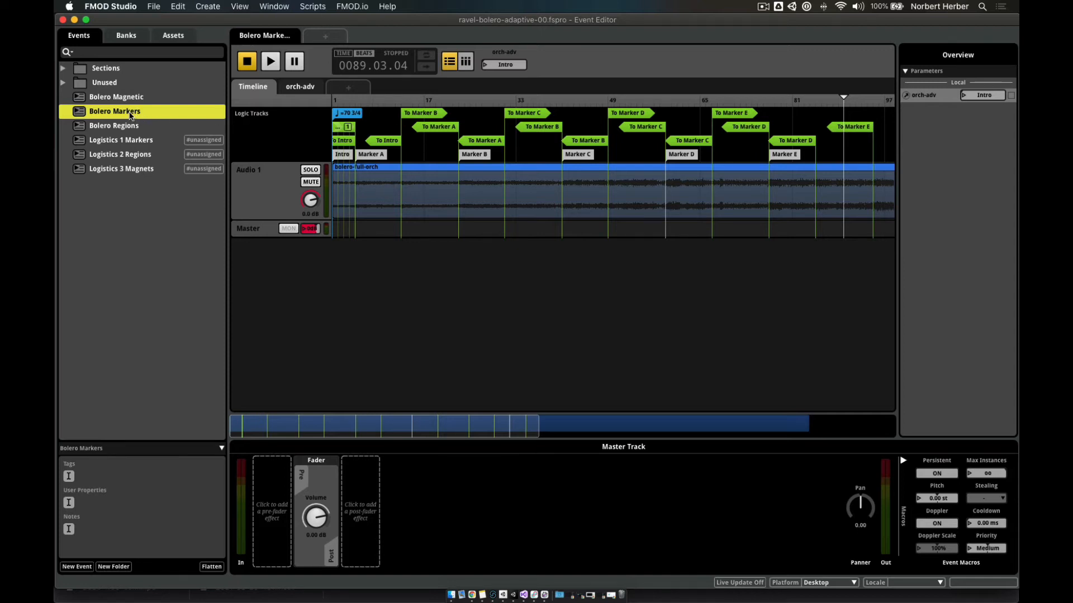
# - Inspect the To Intro transition's condition (orch-adv is Intro), then rewind Bolero Markers to bar 1
pyautogui.click(379, 156)
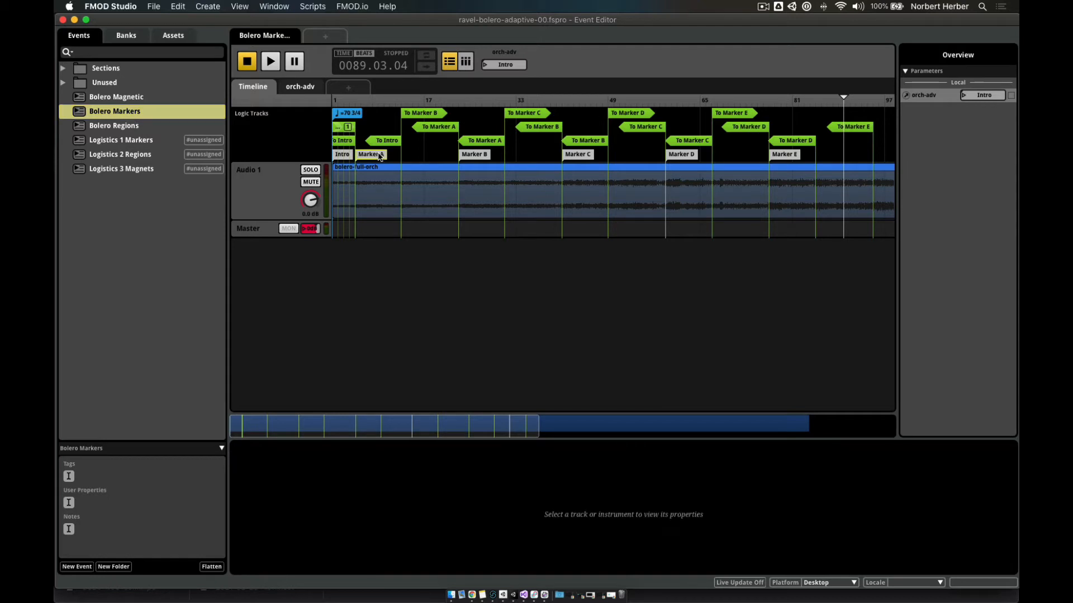
pyautogui.click(387, 143)
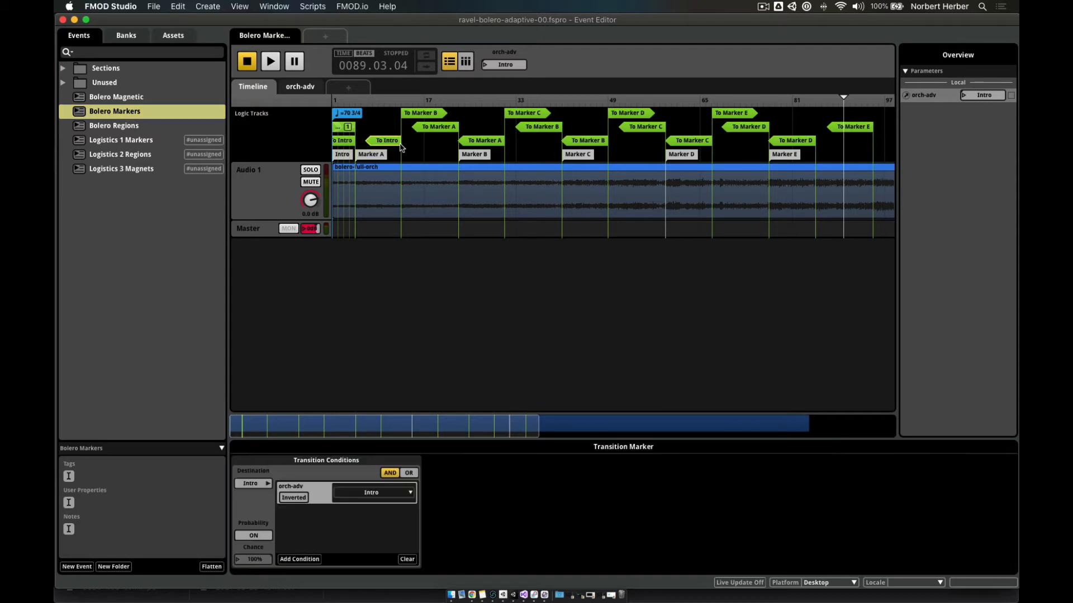
pyautogui.click(372, 156)
pyautogui.click(395, 141)
pyautogui.click(249, 62)
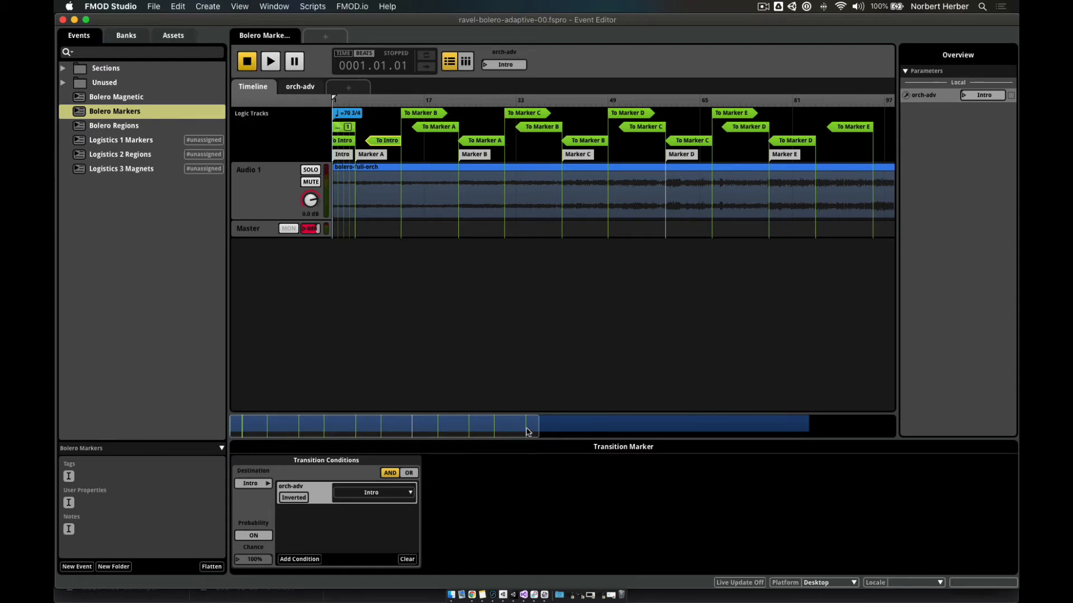
# - Play Bolero Markers from bar 1 and switch orch-adv to A to move on to Marker A
pyautogui.moveTo(535, 429); pyautogui.dragTo(289, 436)
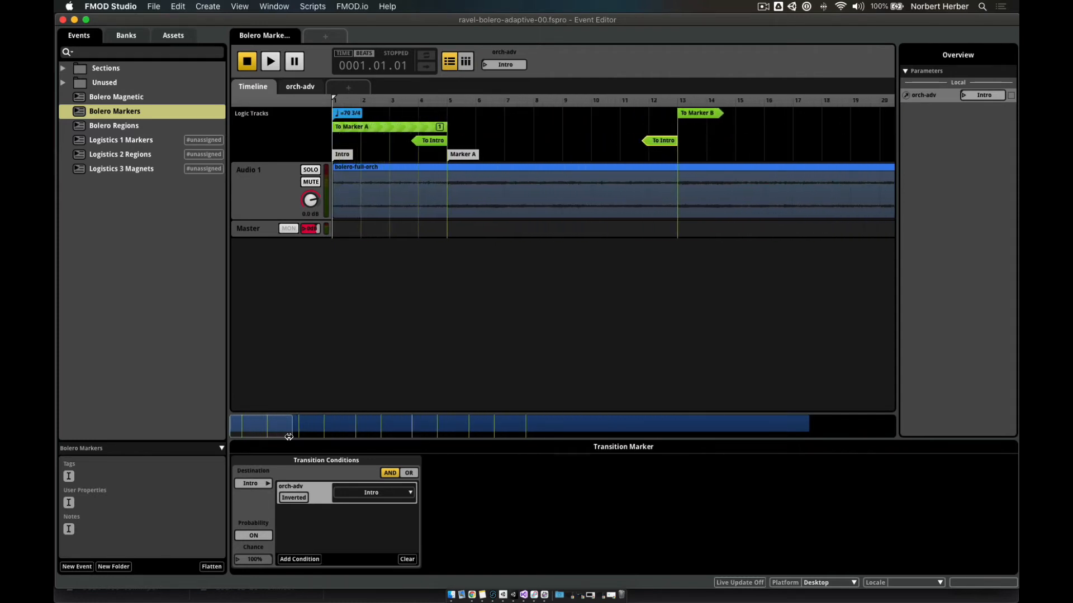
pyautogui.click(270, 61)
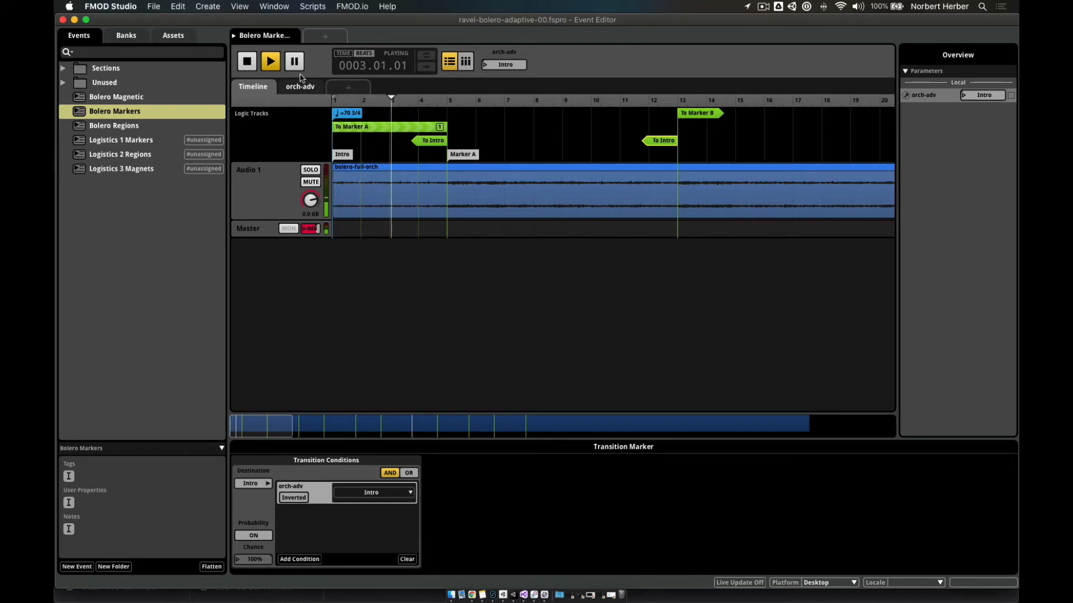
pyautogui.click(486, 66)
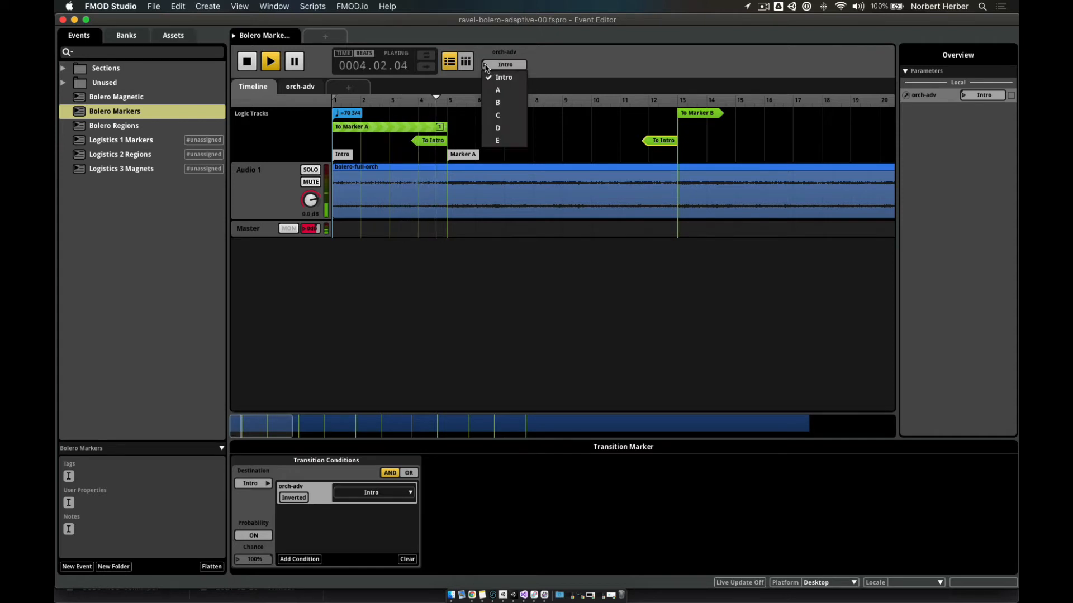
pyautogui.click(514, 93)
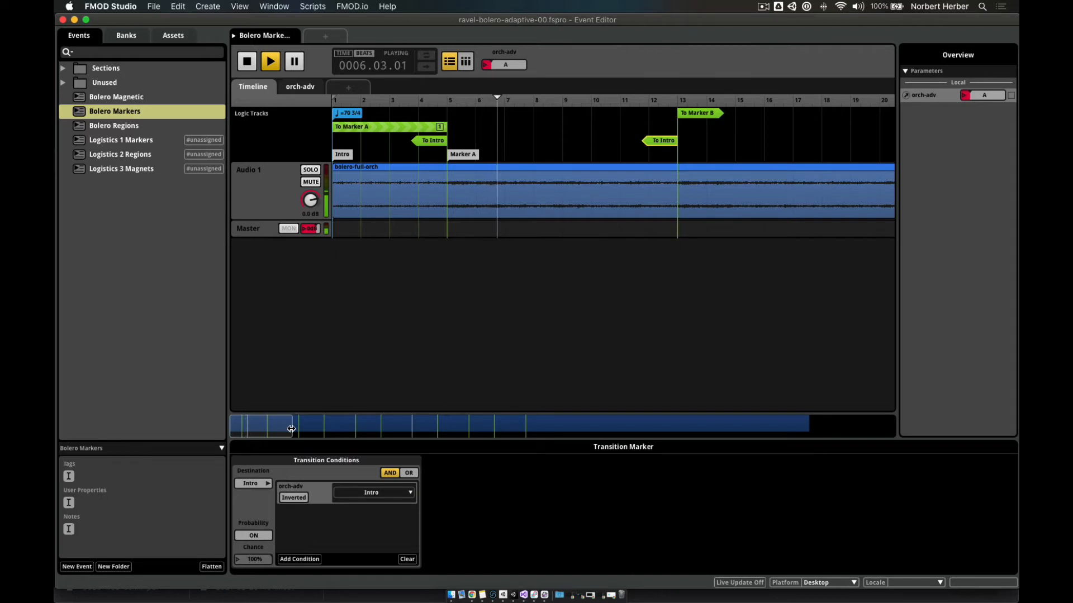
pyautogui.moveTo(291, 429); pyautogui.dragTo(538, 418)
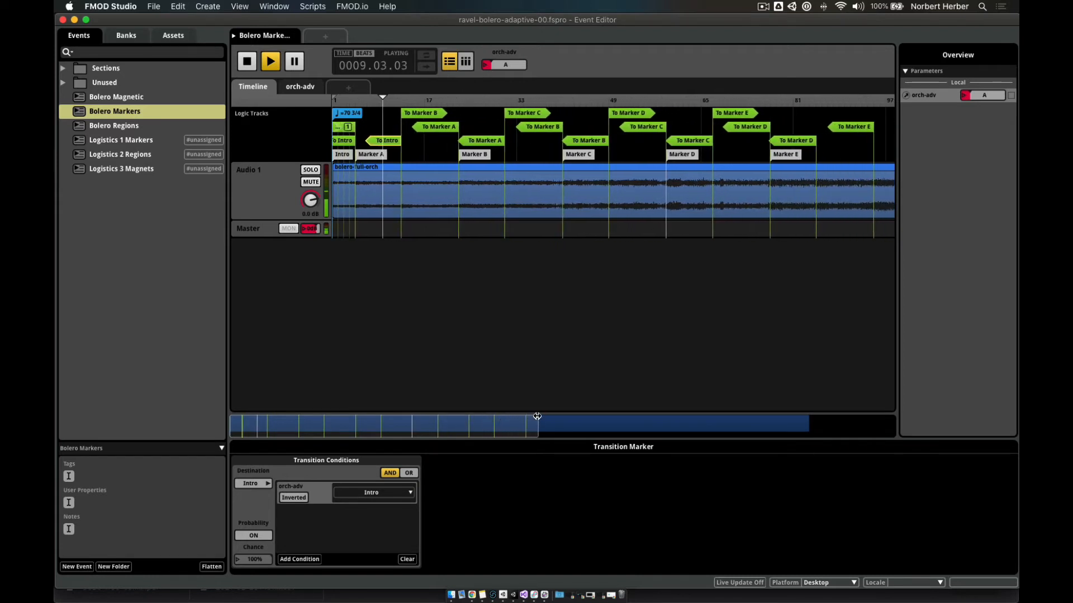
# - During playback, set orch-adv to B, then advance it to C
pyautogui.click(487, 68)
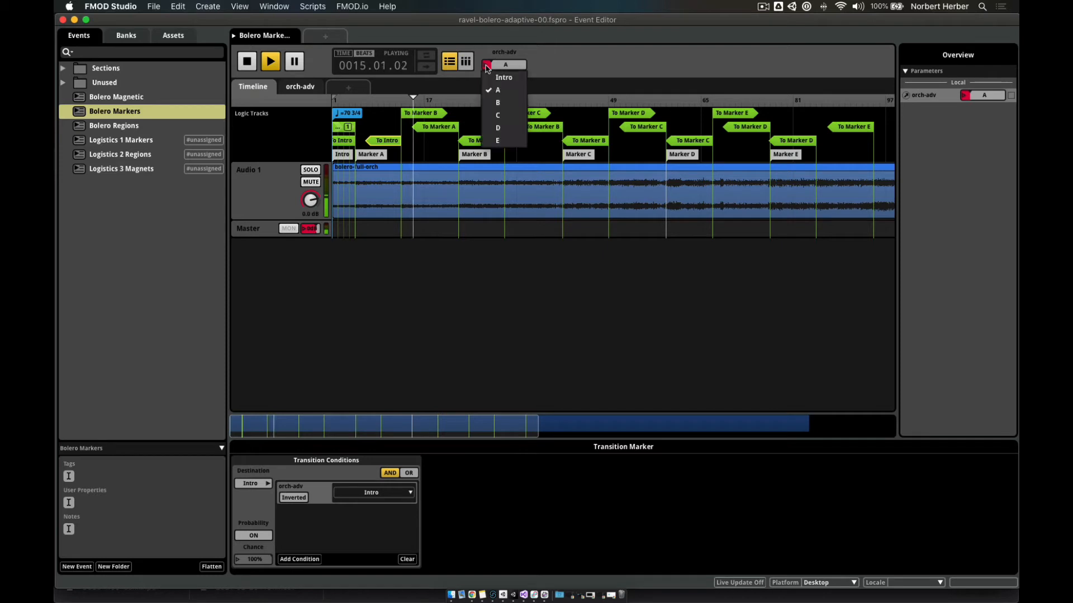
pyautogui.click(502, 99)
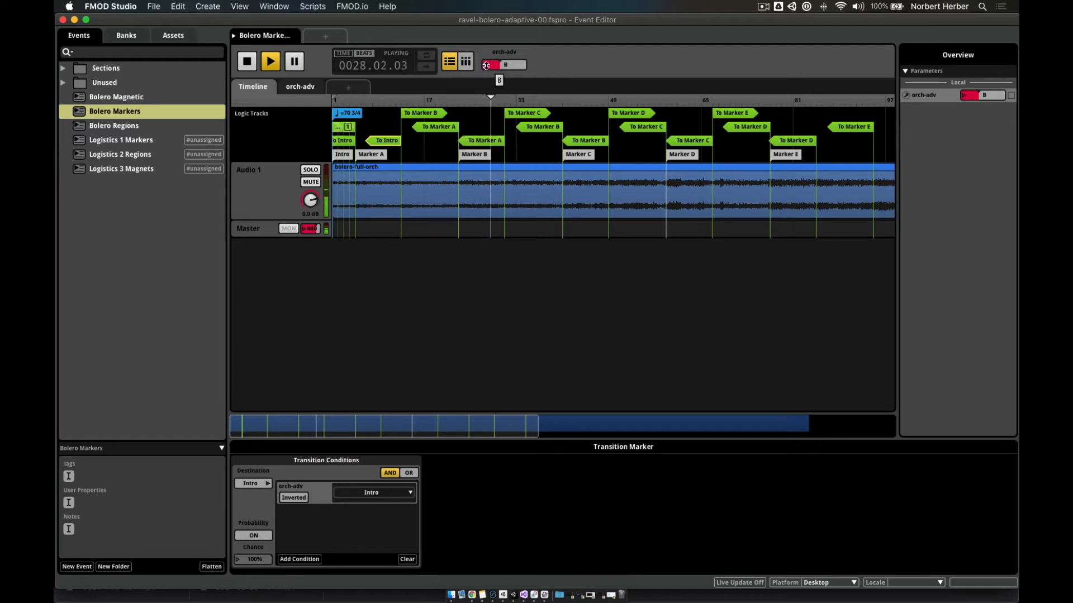
pyautogui.click(488, 66)
pyautogui.click(490, 128)
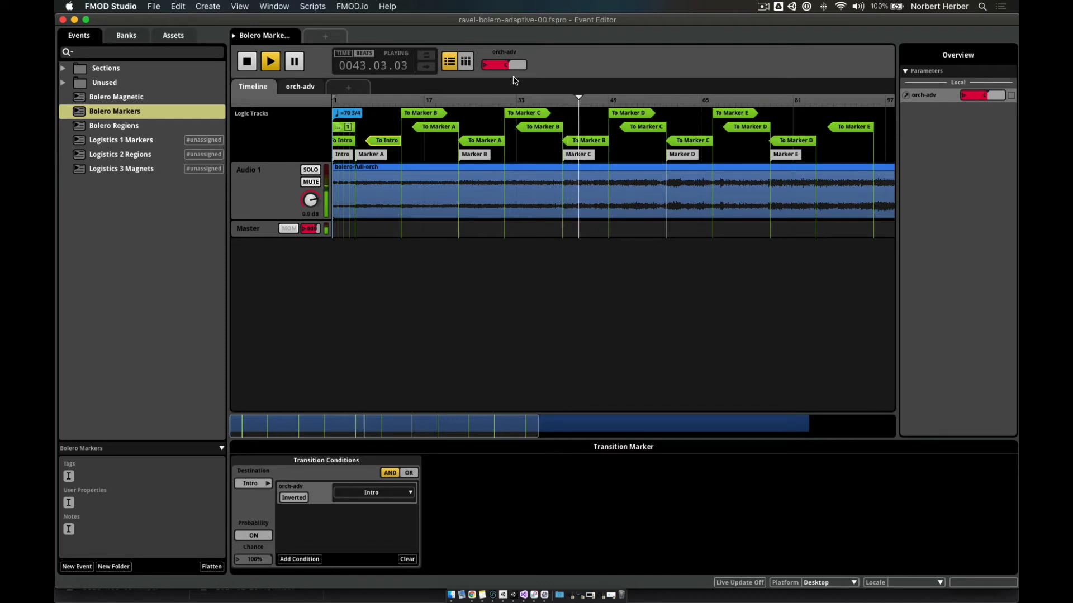
# - Set orch-adv back to B, then stop playback and rewind to 0001.01.01
pyautogui.click(491, 64)
pyautogui.click(503, 100)
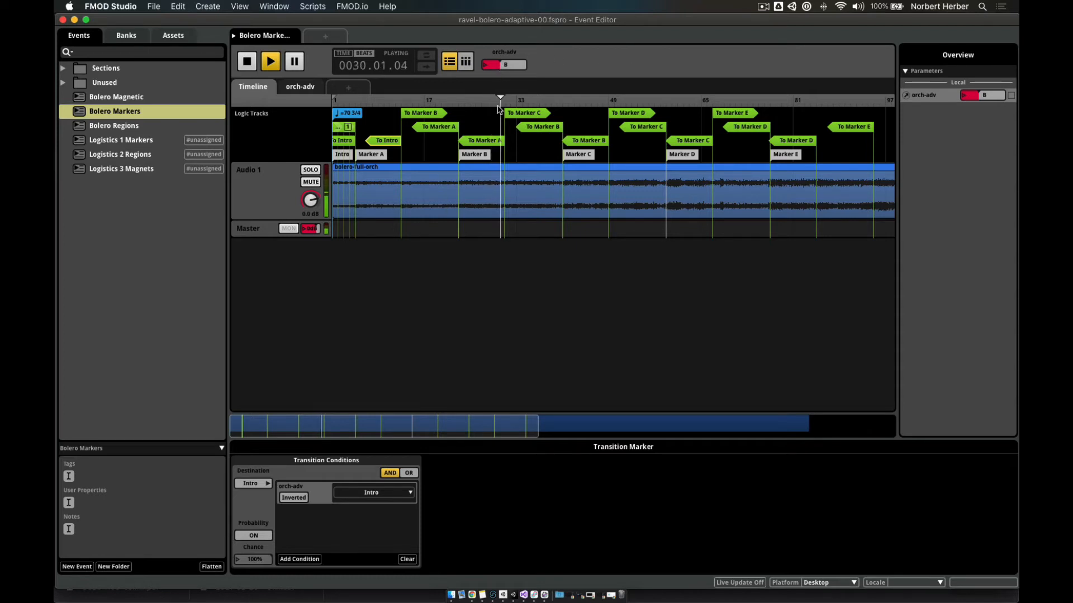
pyautogui.click(246, 61)
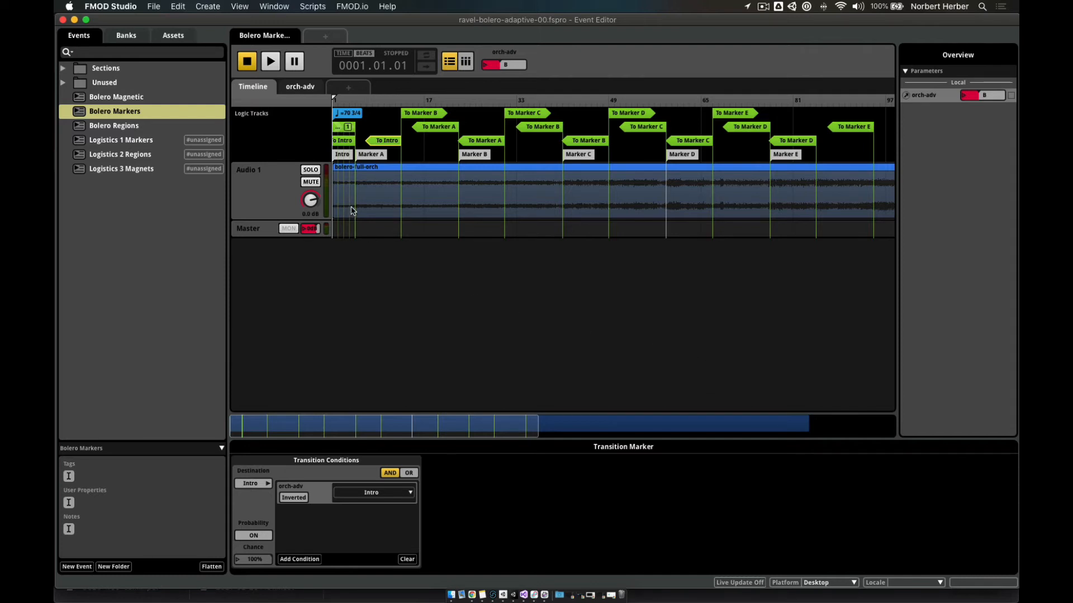
# - Open the Bolero Regions event from the Events browser
pyautogui.click(79, 127)
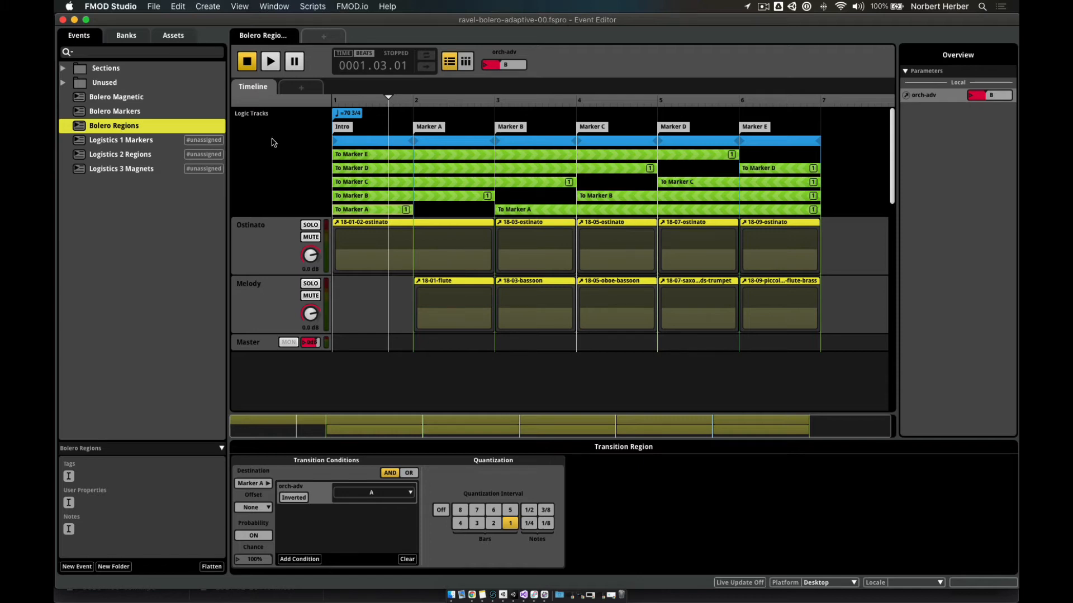
# - Review the whole Bolero Markers timeline zoomed out, with the playhead at the end
pyautogui.doubleClick(80, 115)
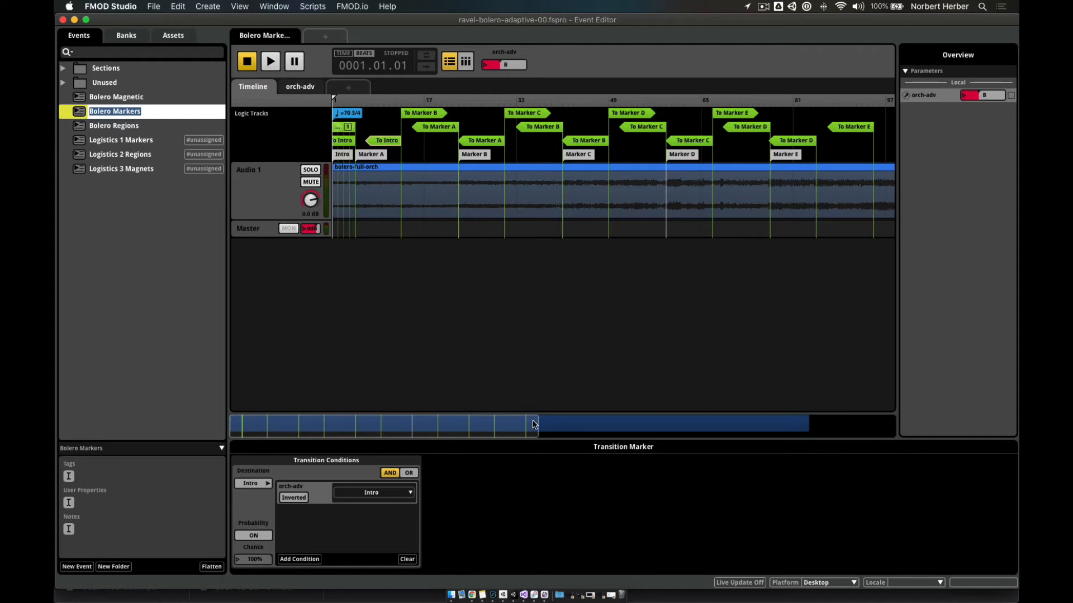
pyautogui.moveTo(535, 426); pyautogui.dragTo(841, 425)
pyautogui.moveTo(866, 102); pyautogui.dragTo(814, 110)
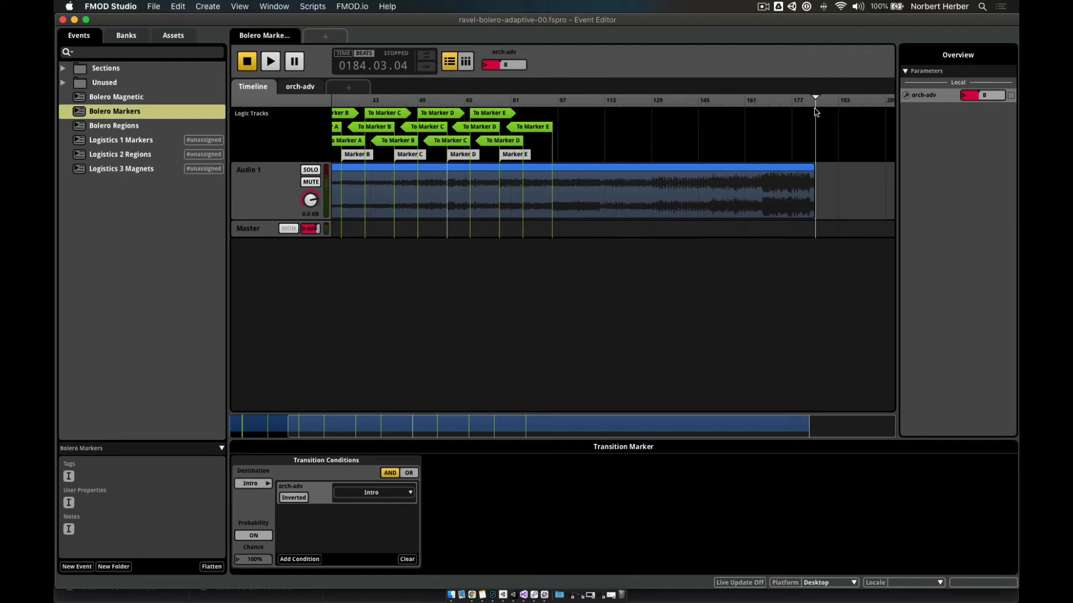
# - Reopen Bolero Regions and select the 18-03-bassoon instrument on the Melody track
pyautogui.doubleClick(122, 126)
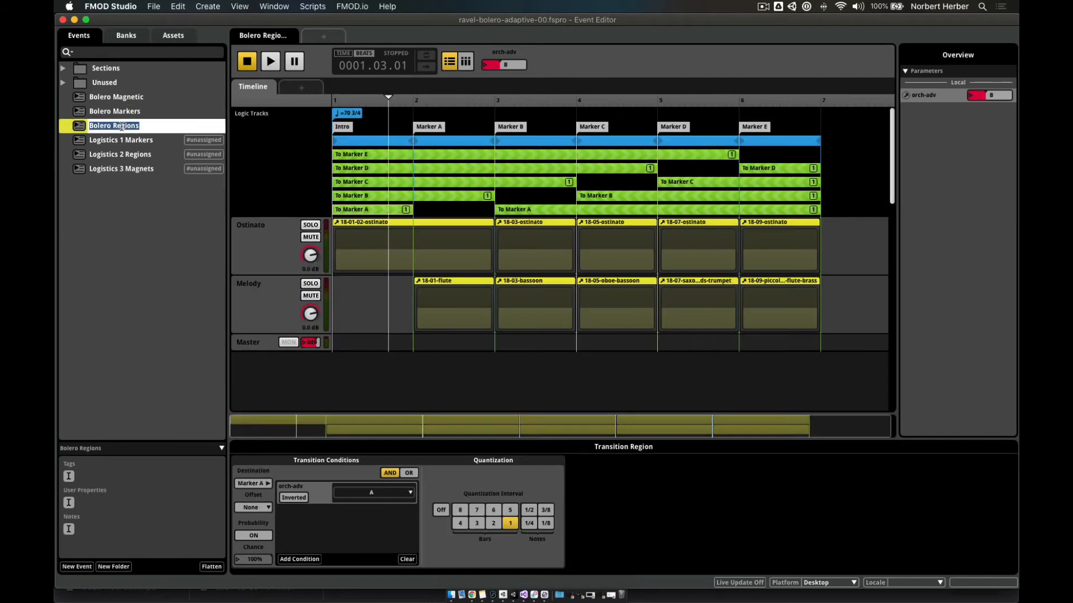
pyautogui.click(81, 129)
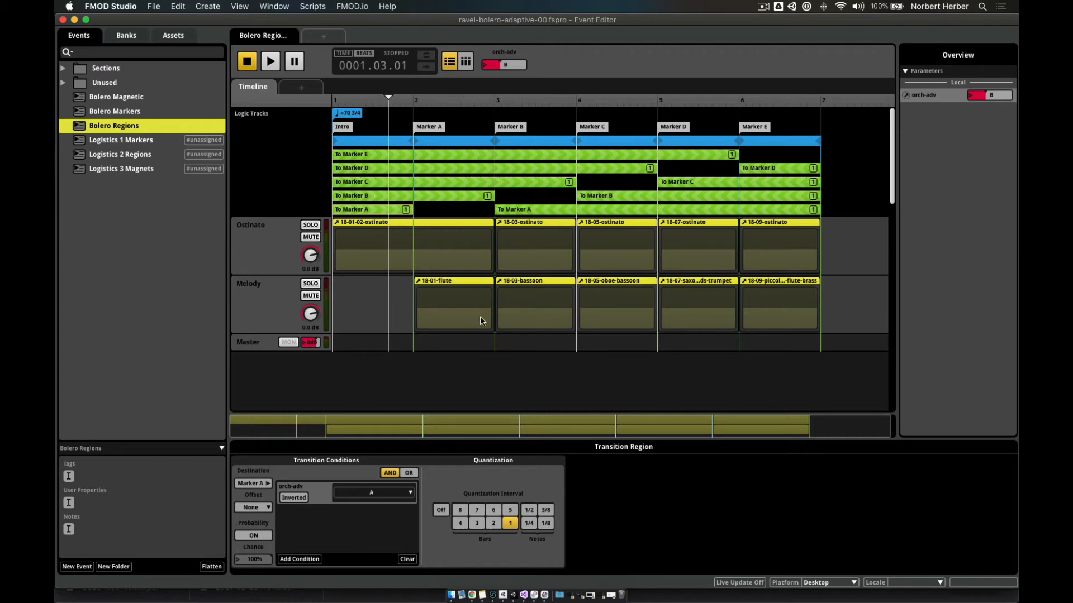
pyautogui.click(522, 285)
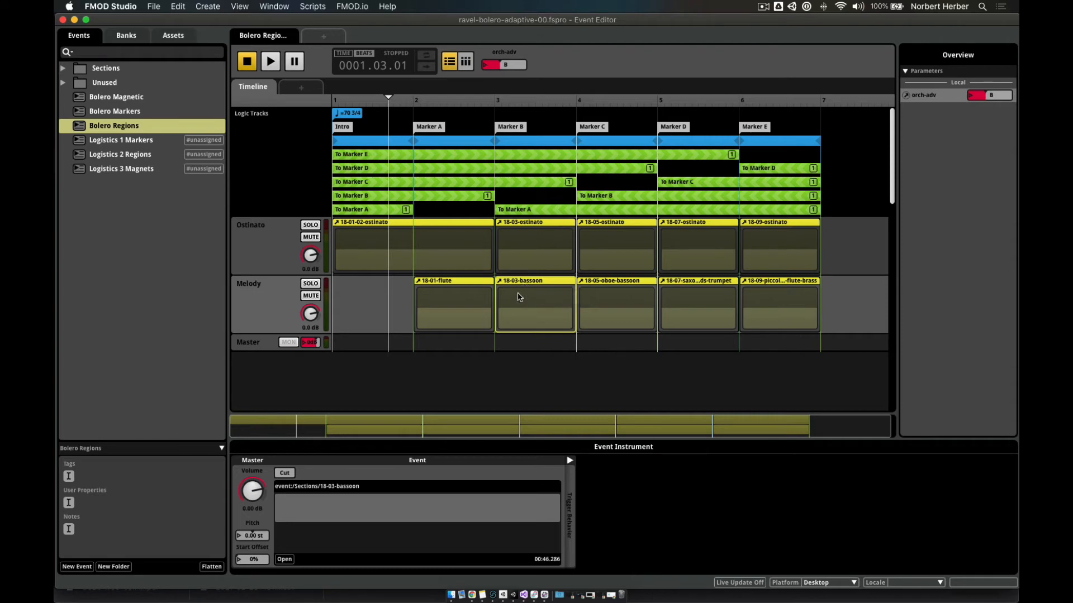
# - Open the 18-03-bassoon section event alone, showing its 18-03-bassoon-flute.wav sound on Audio 1
pyautogui.doubleClick(521, 295)
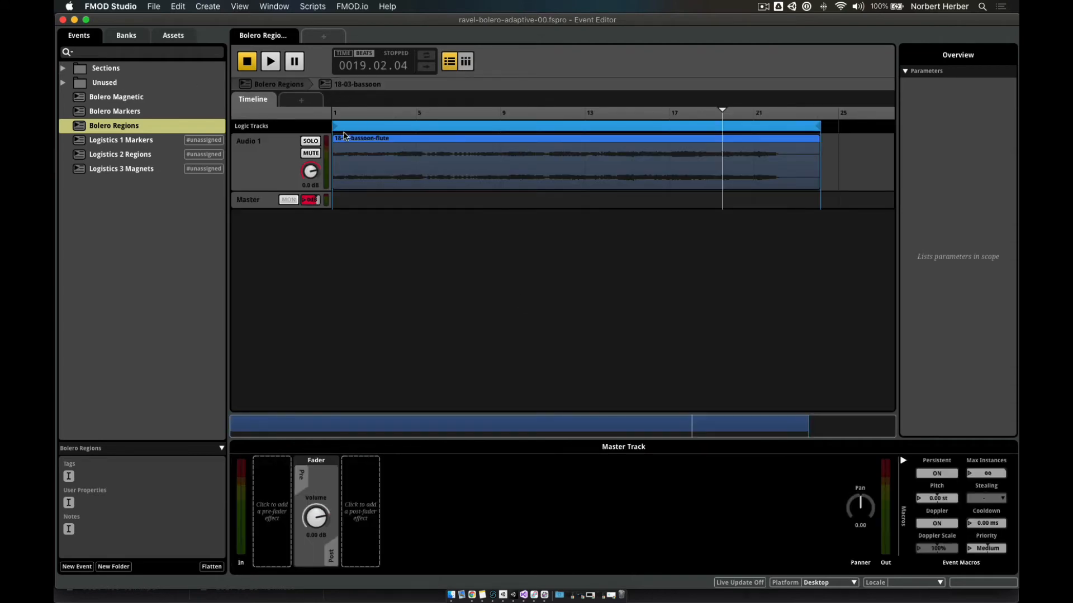
pyautogui.click(63, 69)
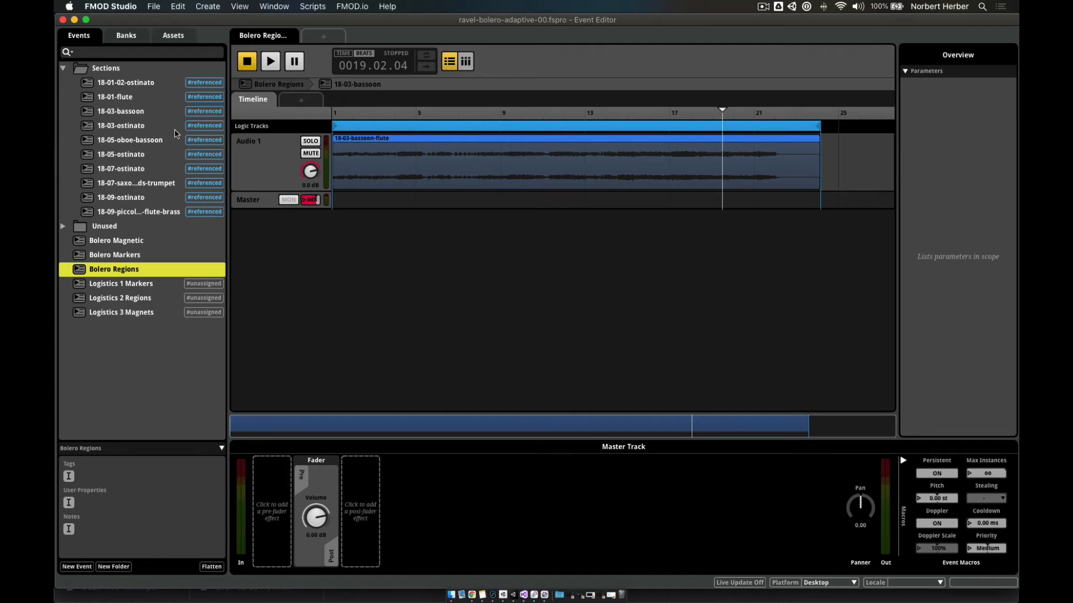
pyautogui.click(372, 142)
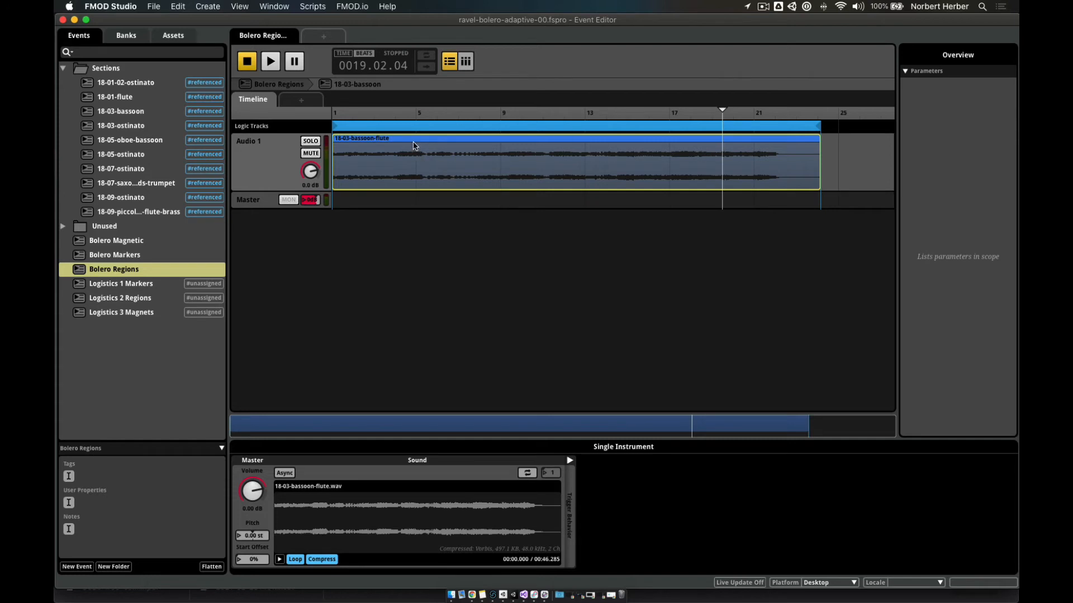
pyautogui.click(89, 110)
pyautogui.click(90, 111)
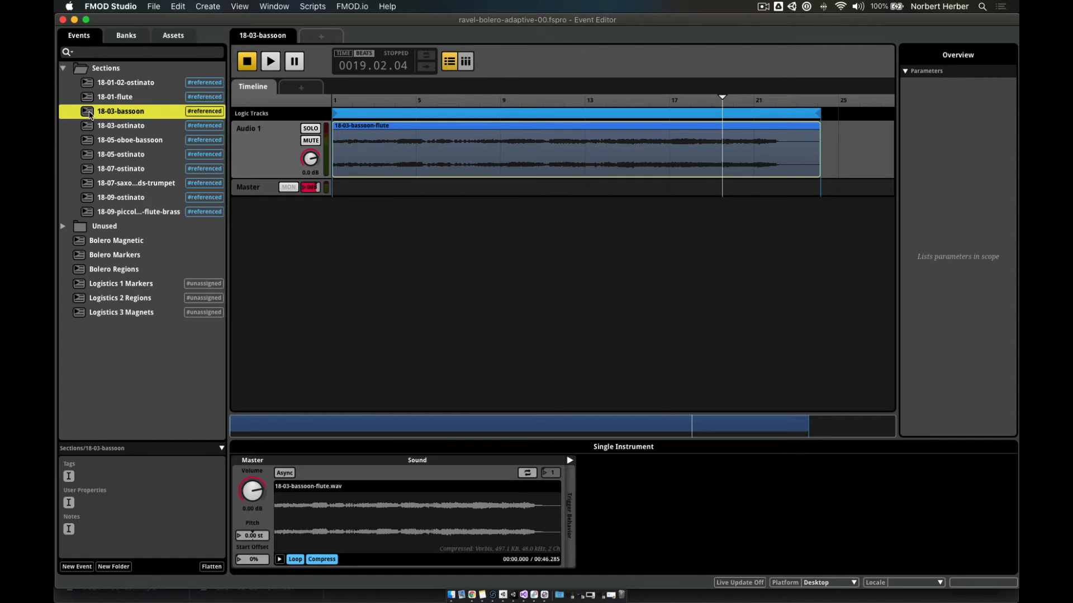
# - Return to Bolero Regions and open the 18-03-bassoon instrument nested on the Melody track
pyautogui.click(79, 271)
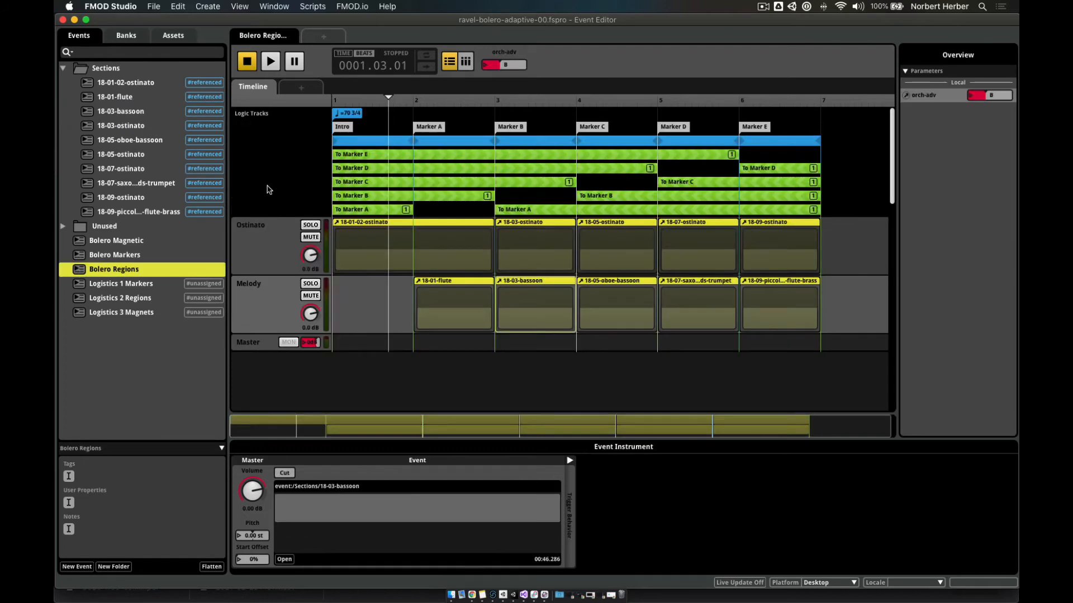
pyautogui.doubleClick(540, 301)
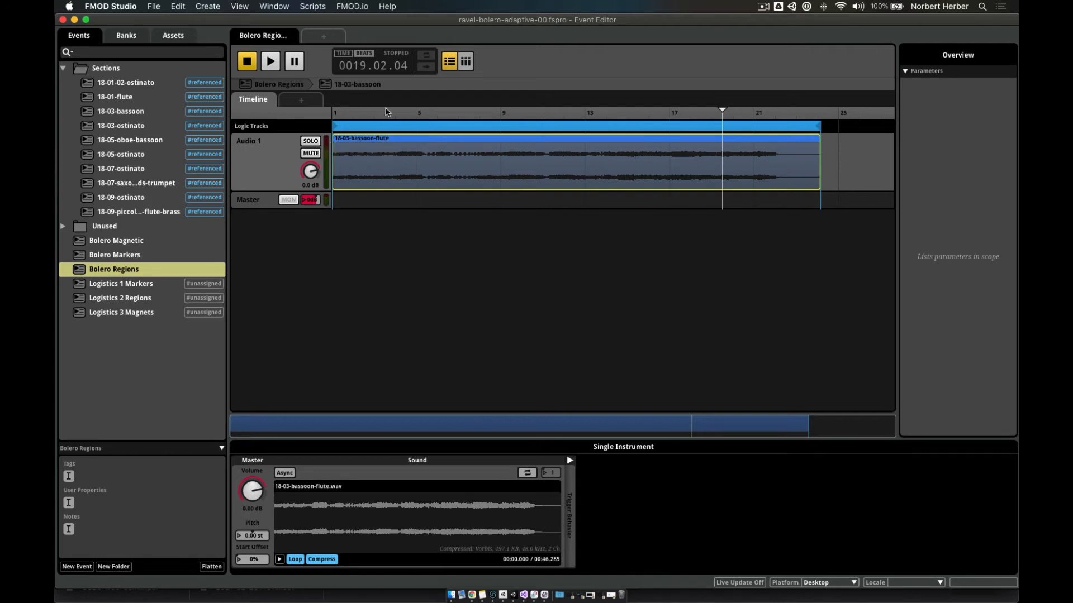
# - Audition the 18-03-bassoon event from its start, then stop it
pyautogui.click(249, 62)
pyautogui.click(271, 62)
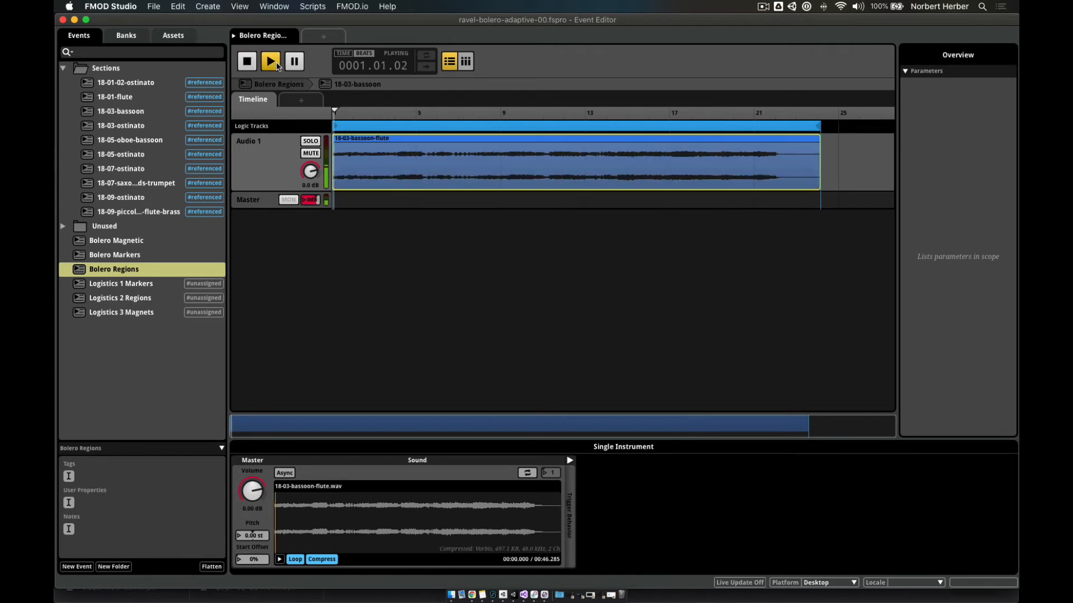
pyautogui.click(247, 62)
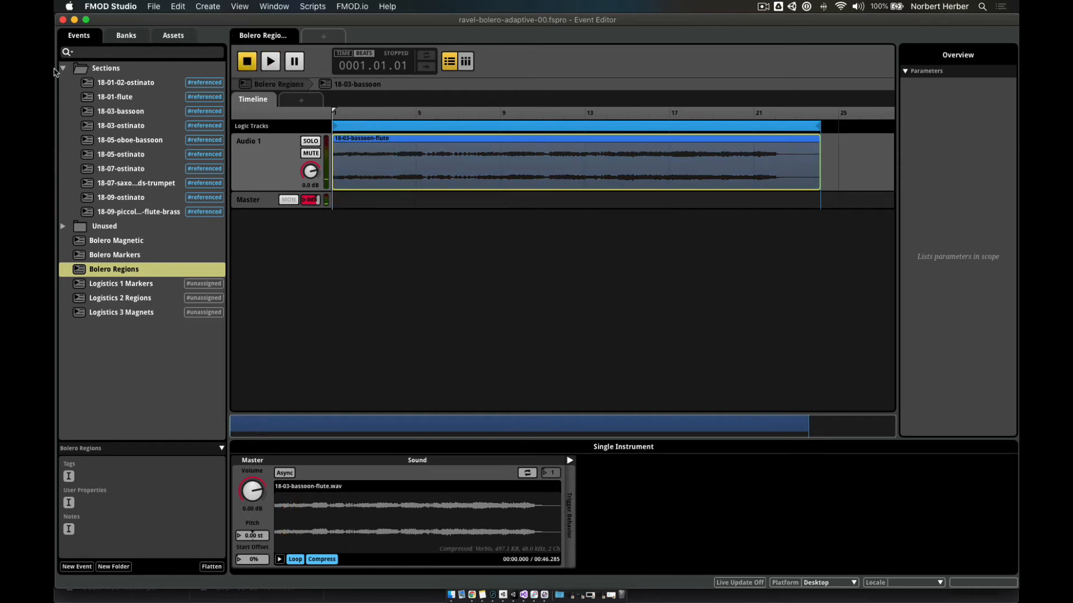
# - Collapse the Sections folder and get from the nested bassoon event back to Bolero Regions
pyautogui.click(82, 273)
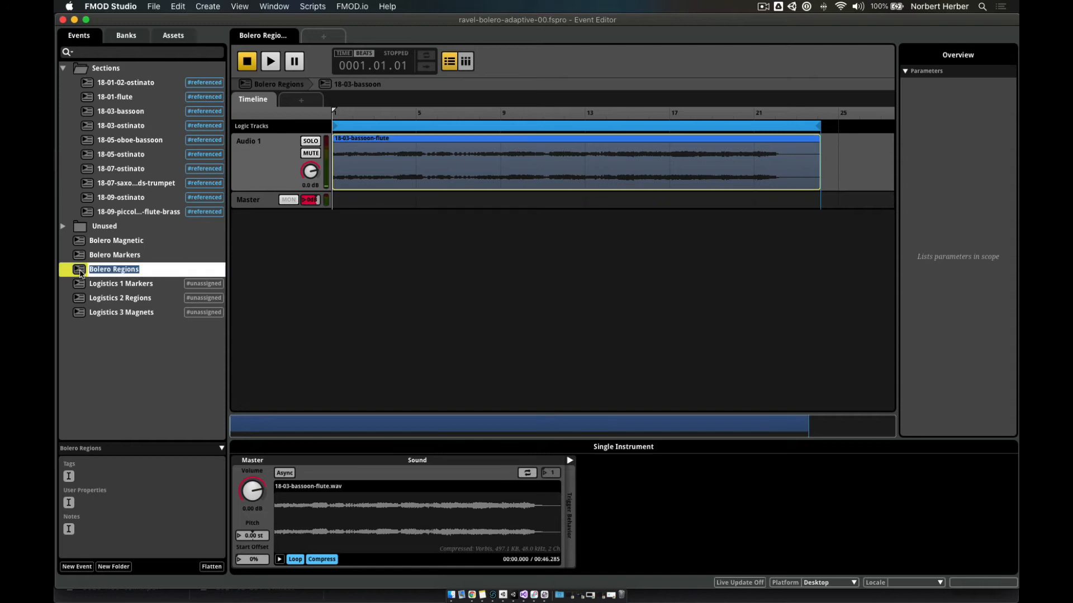
pyautogui.click(78, 273)
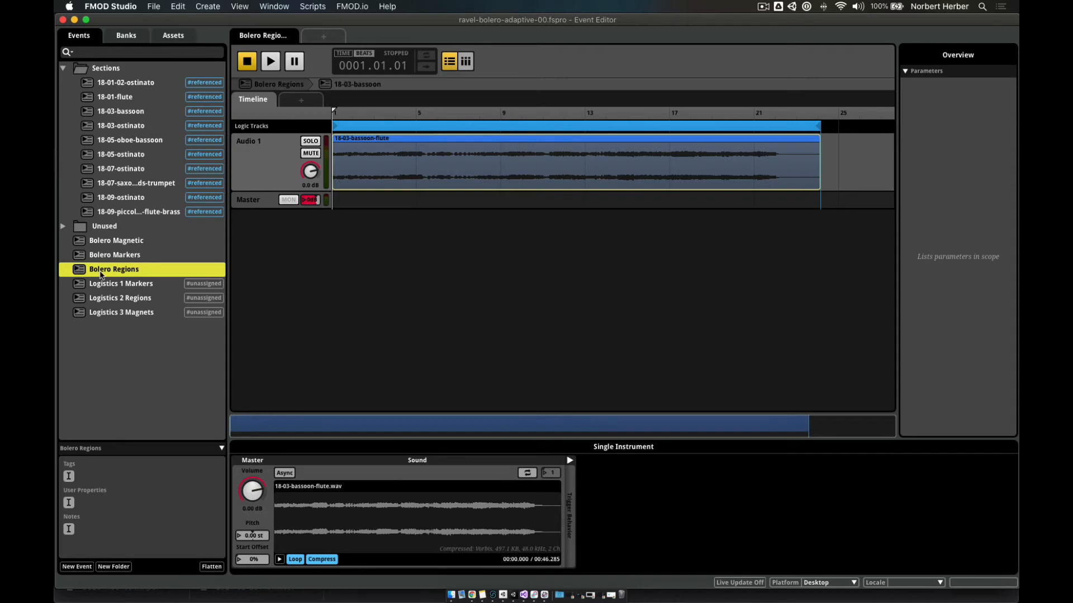
pyautogui.click(65, 69)
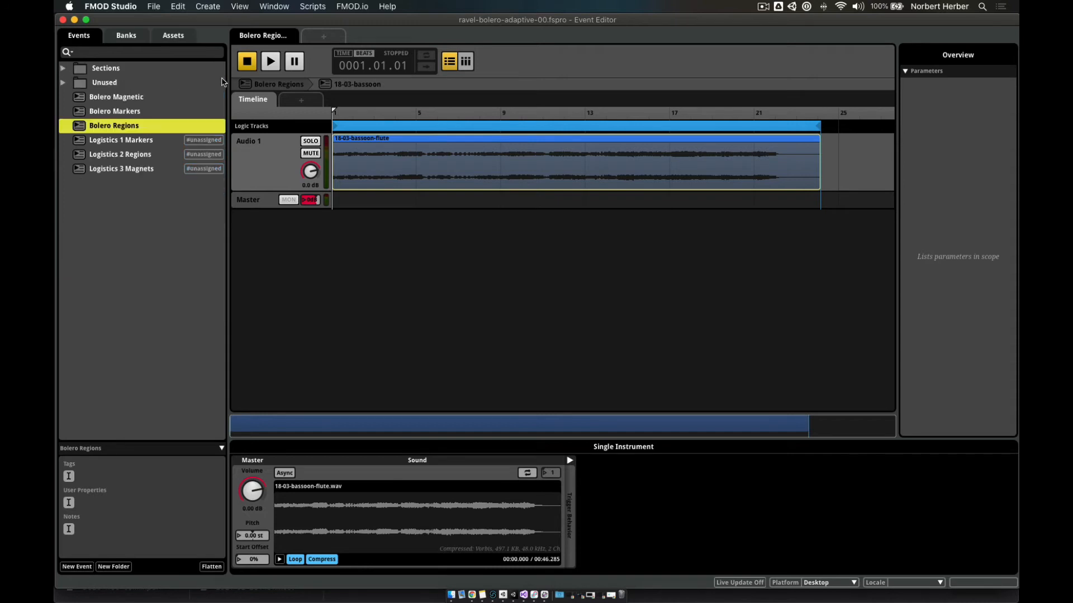
pyautogui.click(255, 86)
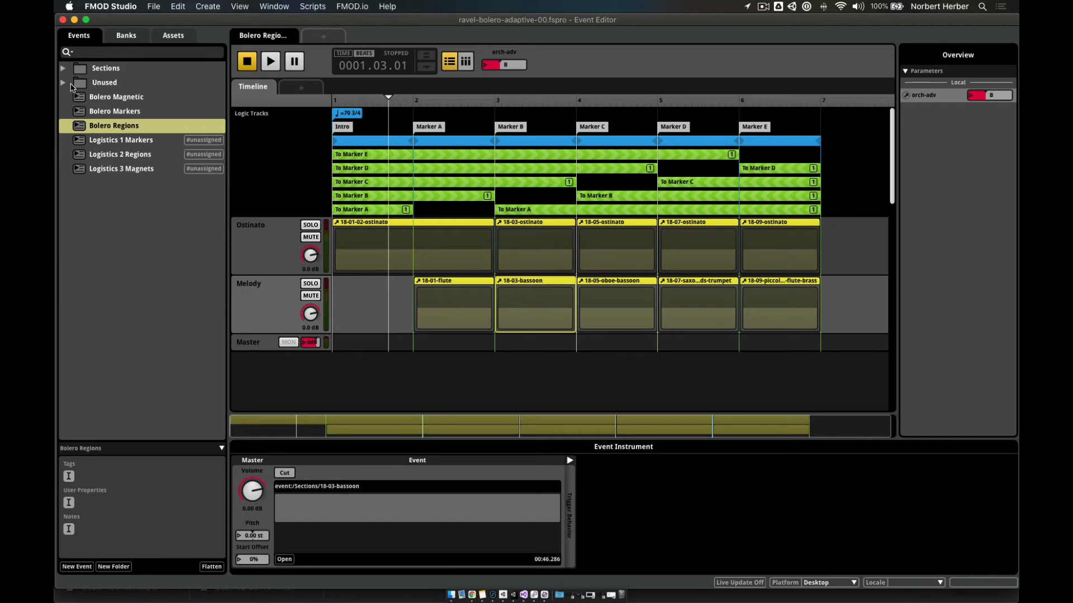
pyautogui.doubleClick(557, 289)
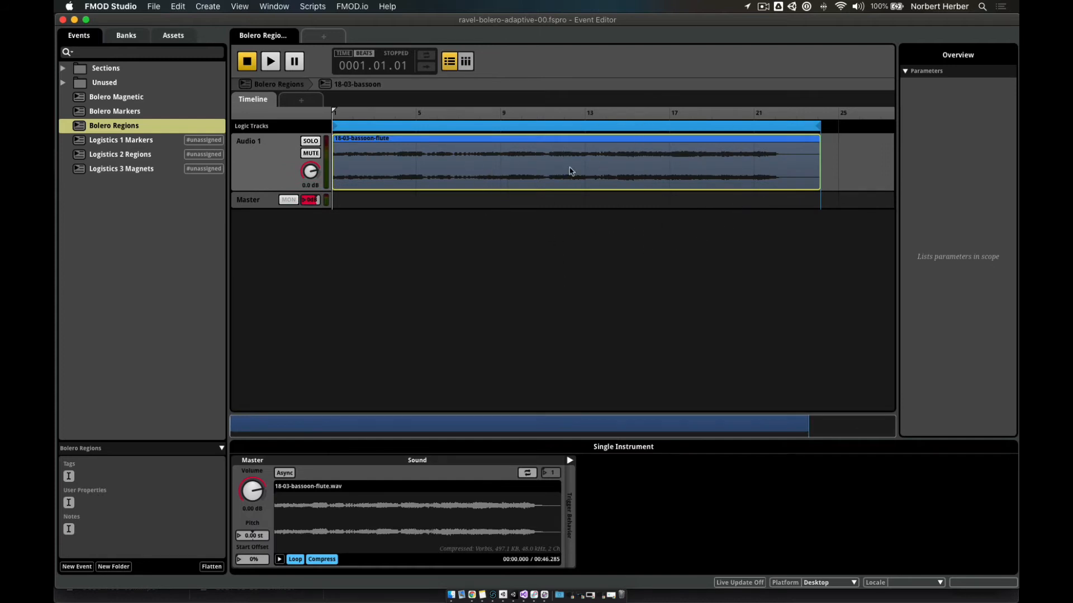
pyautogui.click(277, 85)
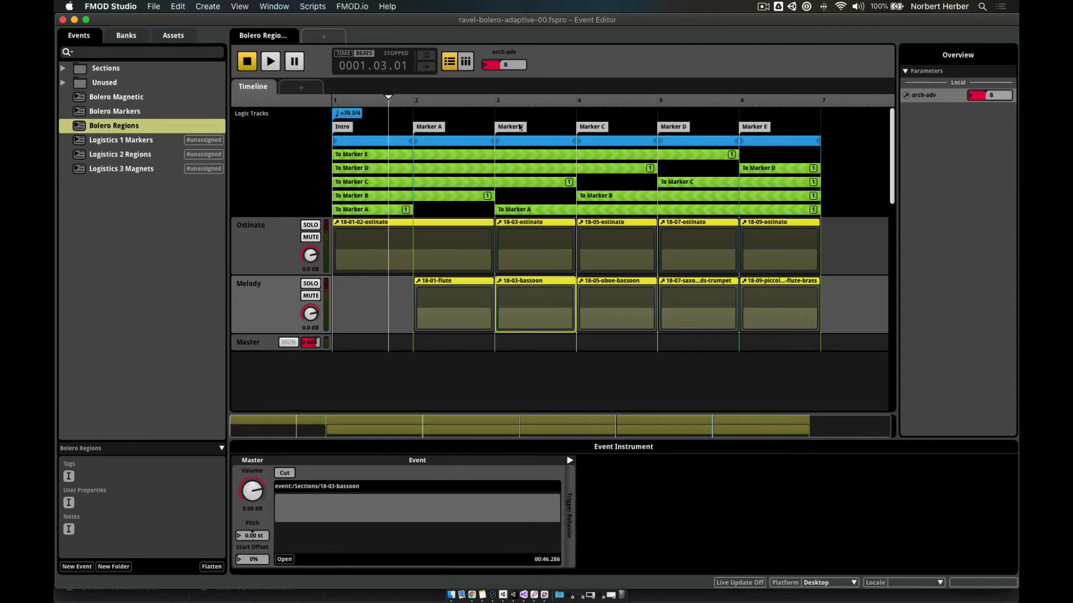
# - Play Bolero Regions, switching orch-adv from B to A and then back to Intro
pyautogui.click(277, 65)
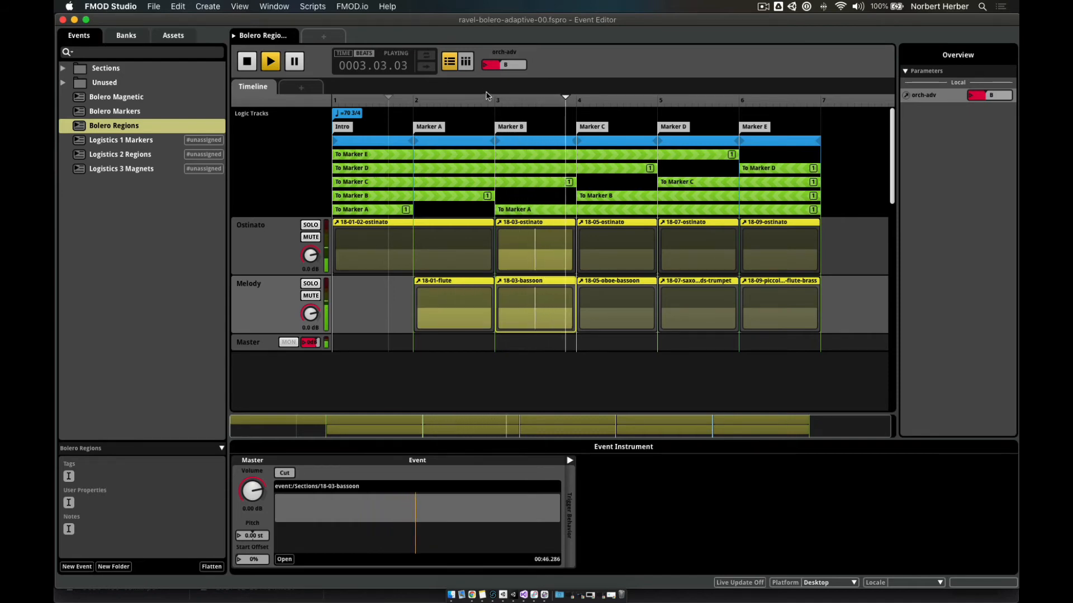
pyautogui.click(504, 65)
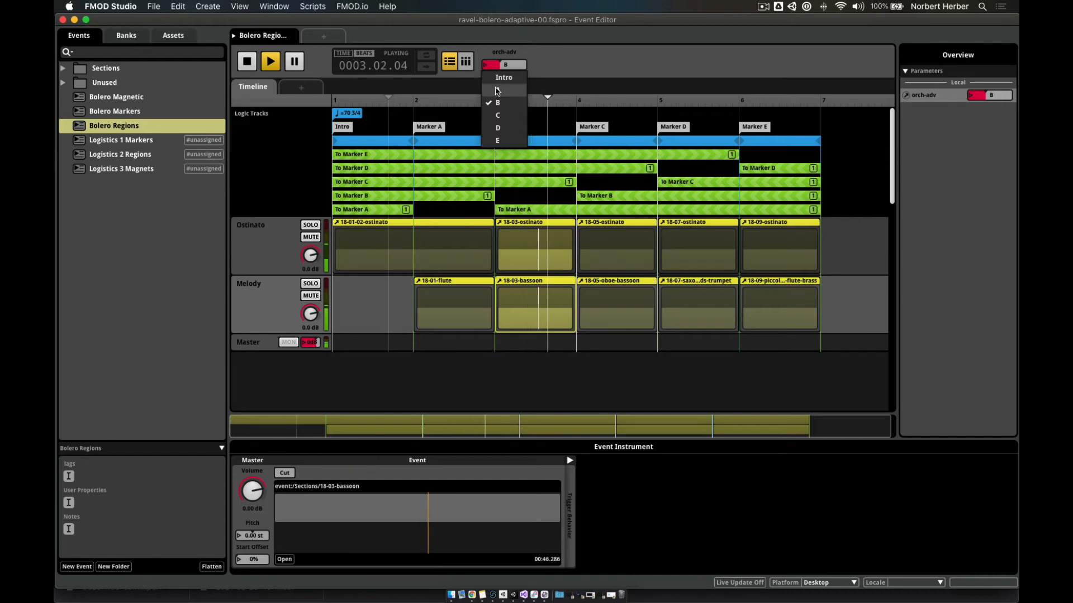
pyautogui.click(497, 89)
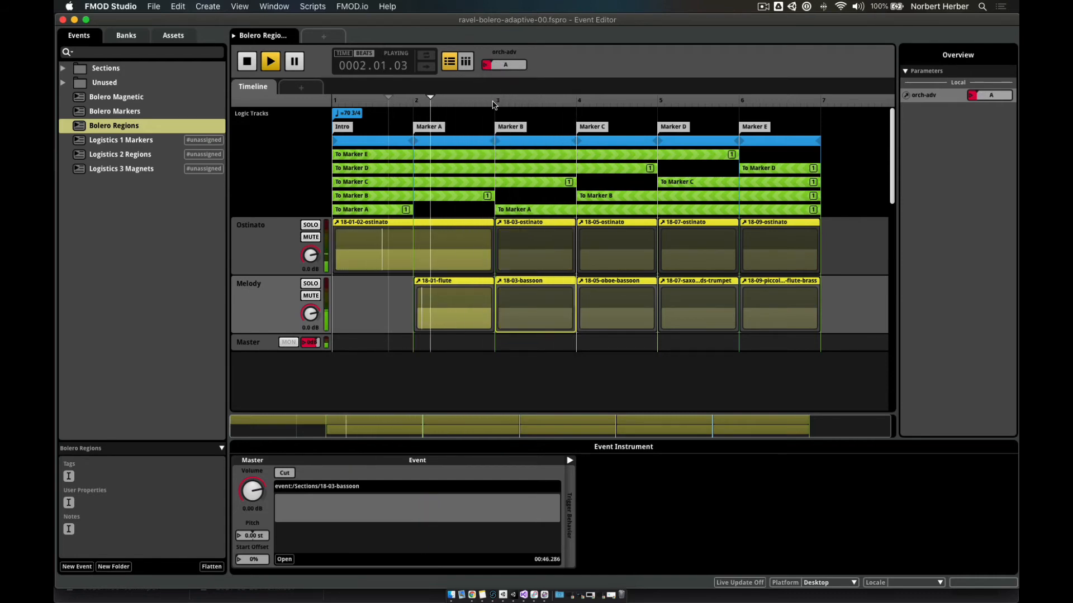
pyautogui.click(485, 68)
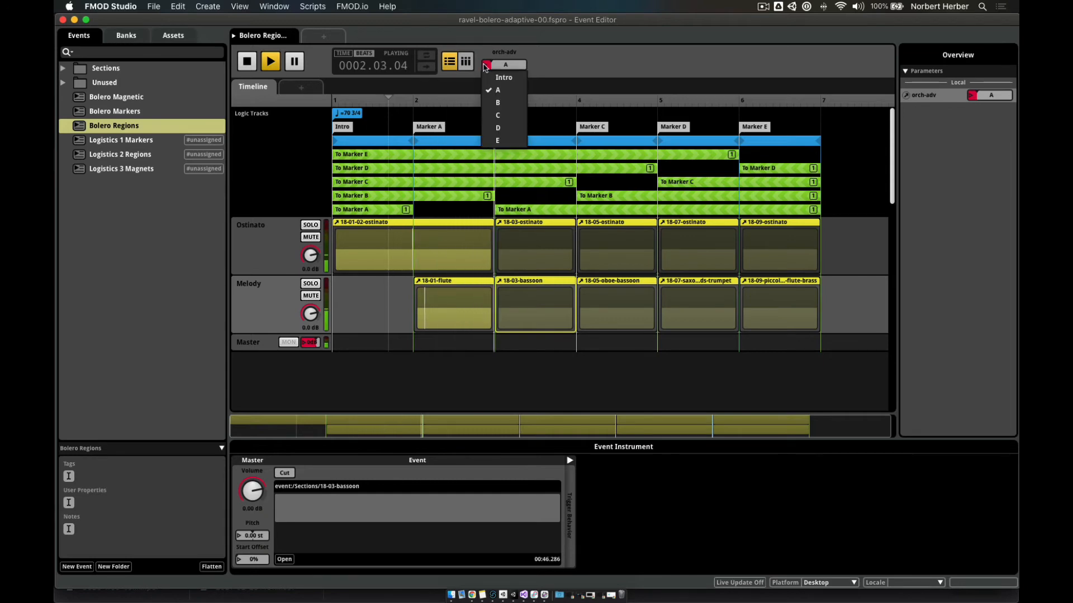
pyautogui.click(485, 79)
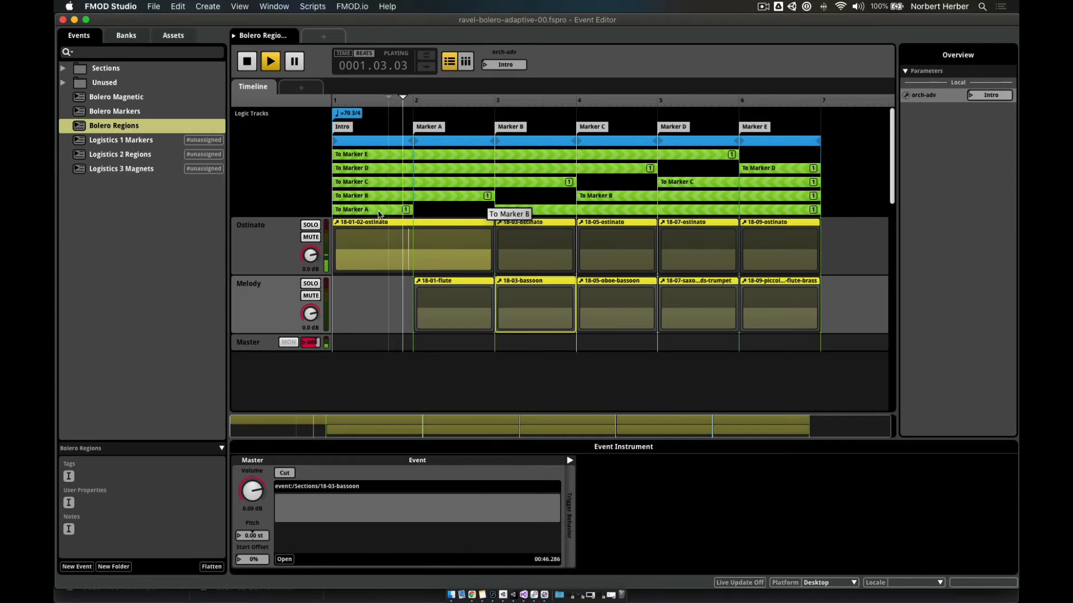
# - Inspect the To Marker A transition region, raise orch-adv to C then E during playback, then stop
pyautogui.click(500, 210)
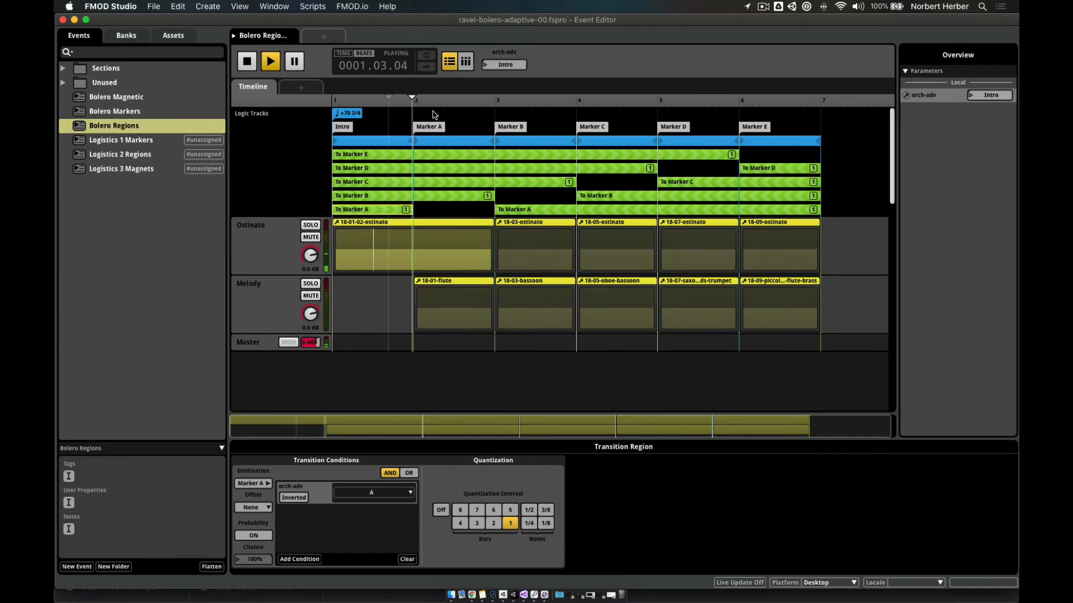
pyautogui.click(486, 66)
pyautogui.click(497, 118)
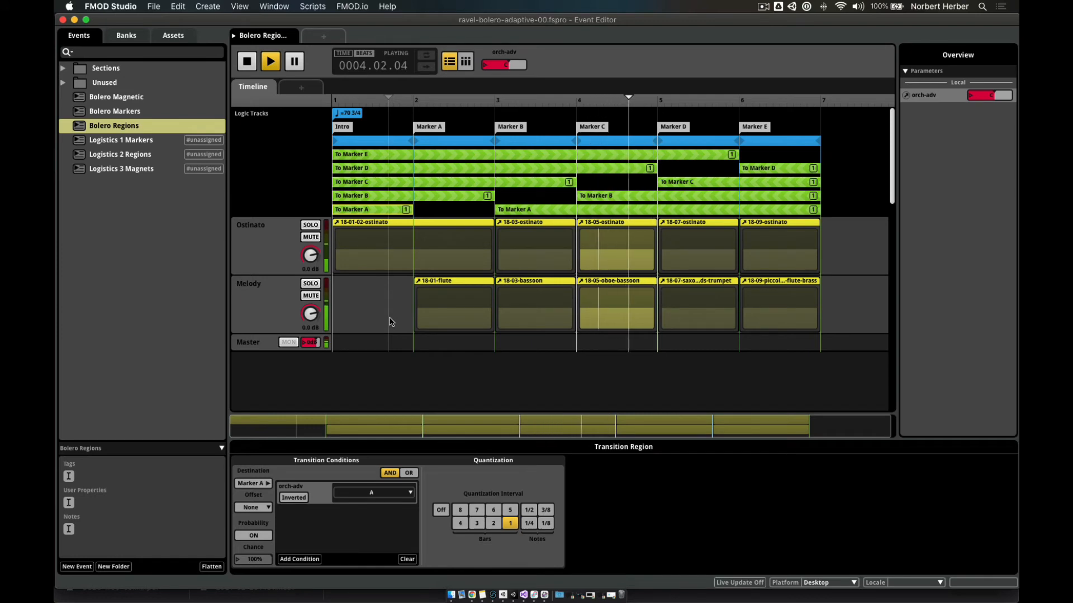
pyautogui.click(487, 68)
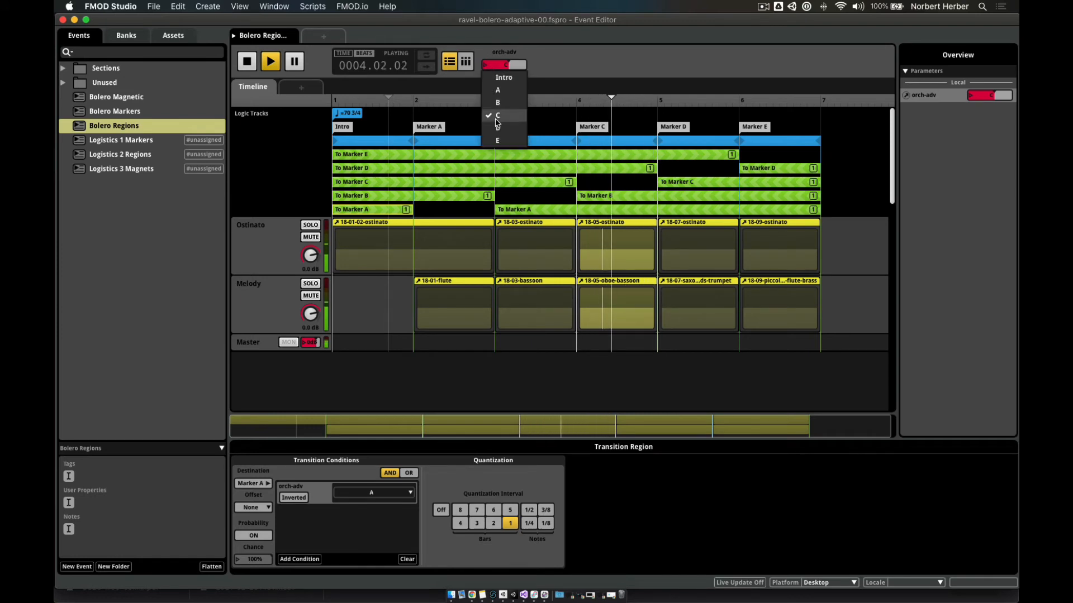
pyautogui.click(495, 140)
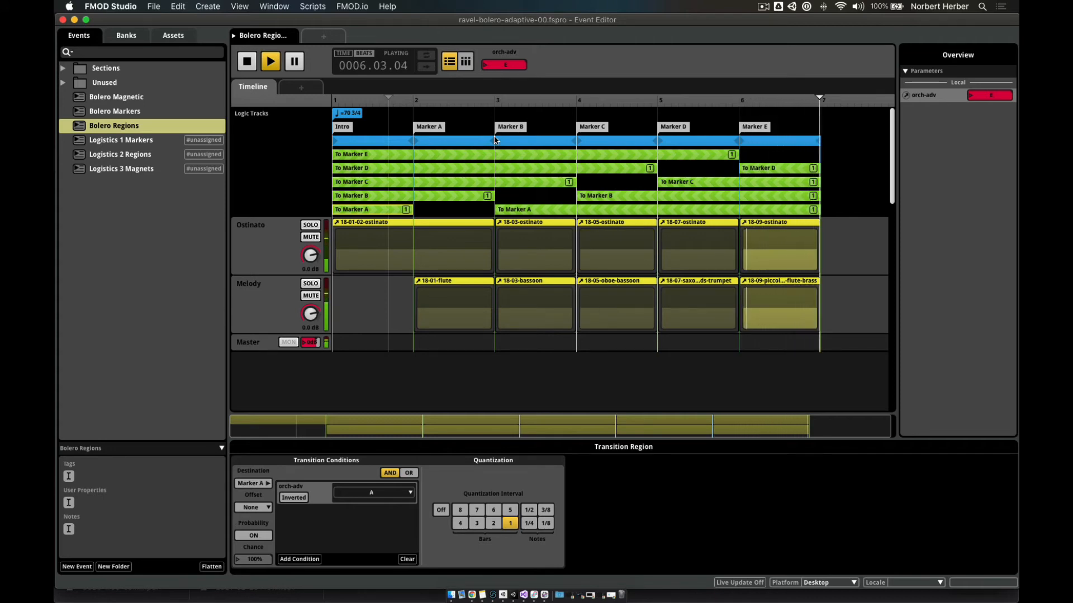
pyautogui.click(239, 62)
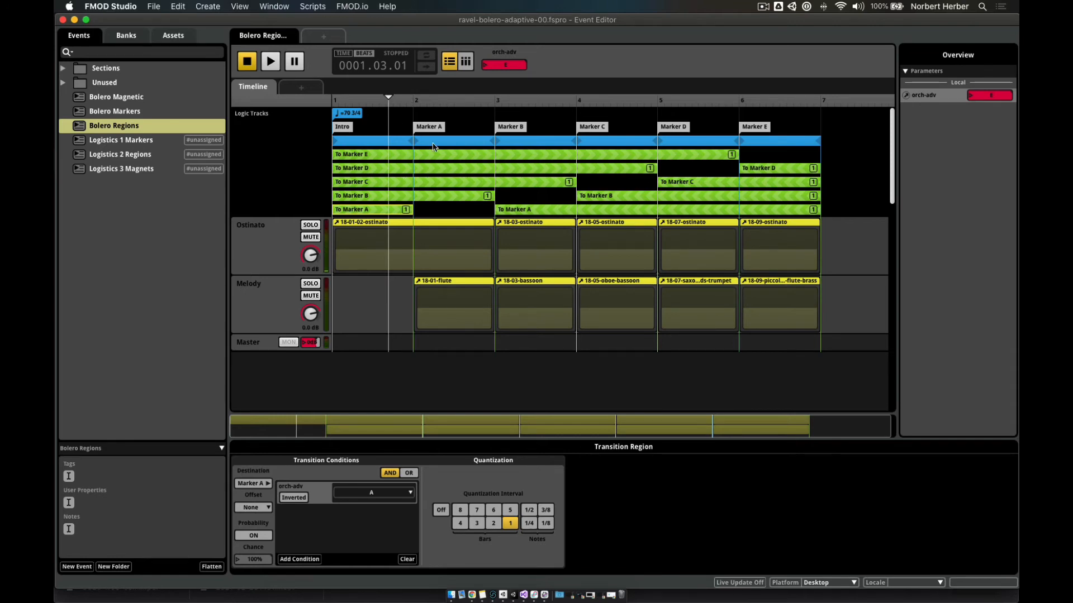
# - Open Bolero Magnetic and zoom its timeline so Intro and Markers A–E span the editor
pyautogui.click(78, 100)
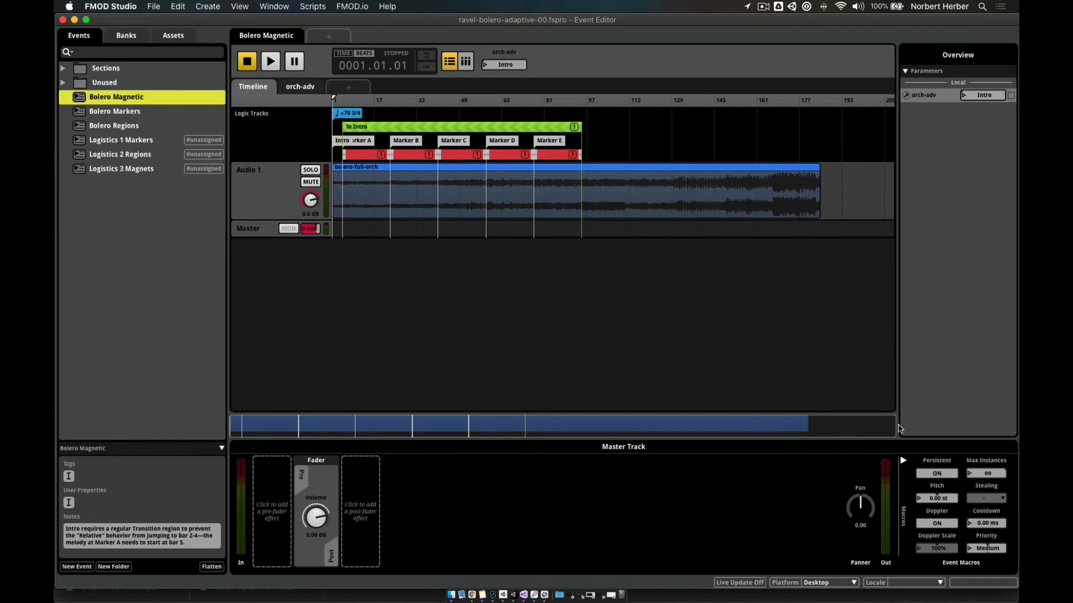
pyautogui.moveTo(894, 426); pyautogui.dragTo(528, 446)
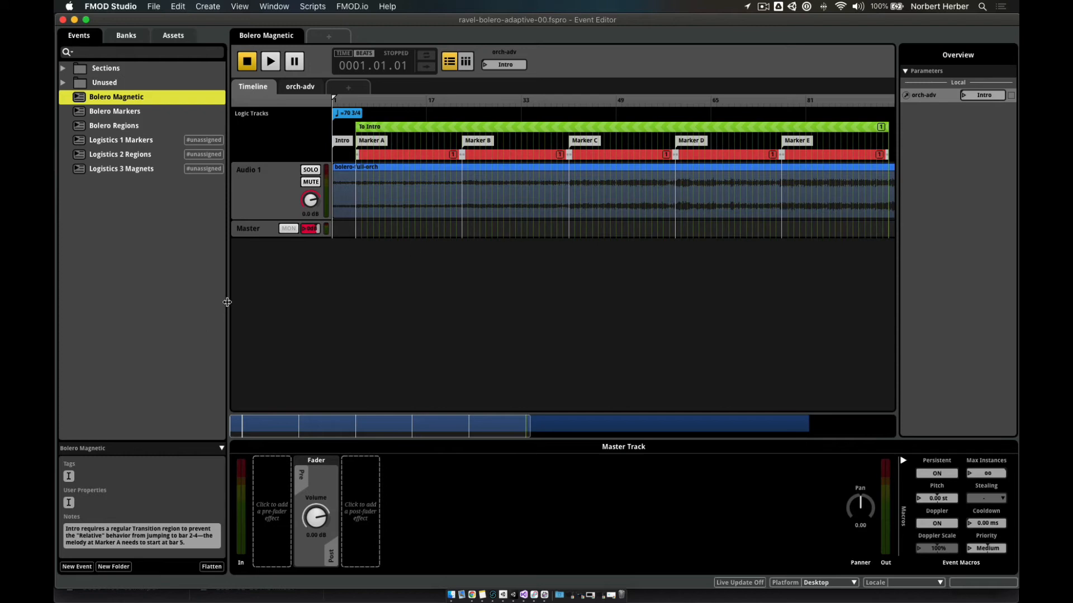
pyautogui.moveTo(226, 303); pyautogui.dragTo(202, 305)
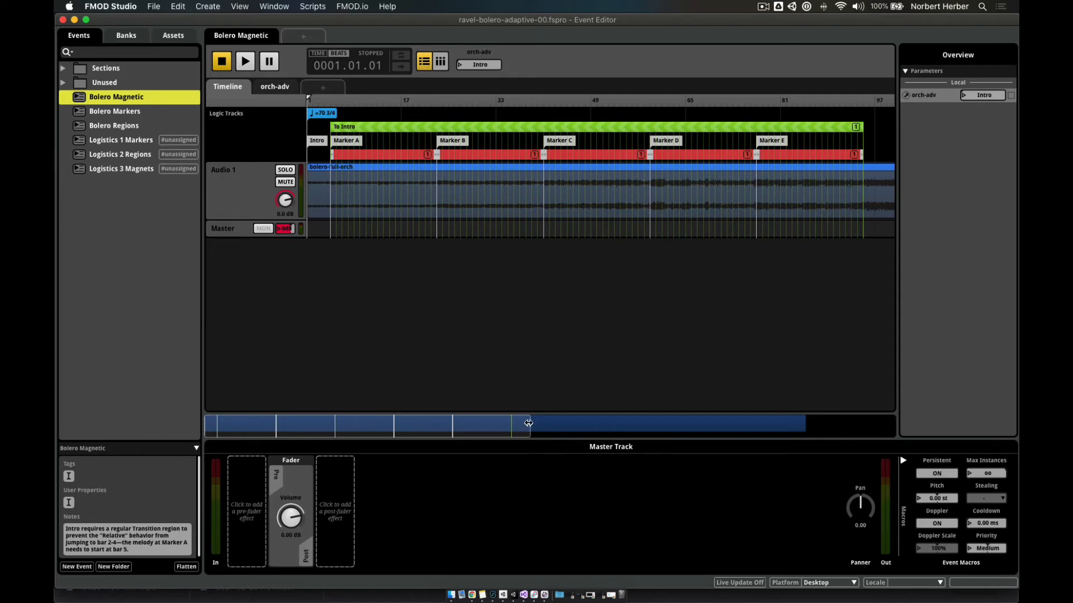
pyautogui.moveTo(529, 423); pyautogui.dragTo(513, 423)
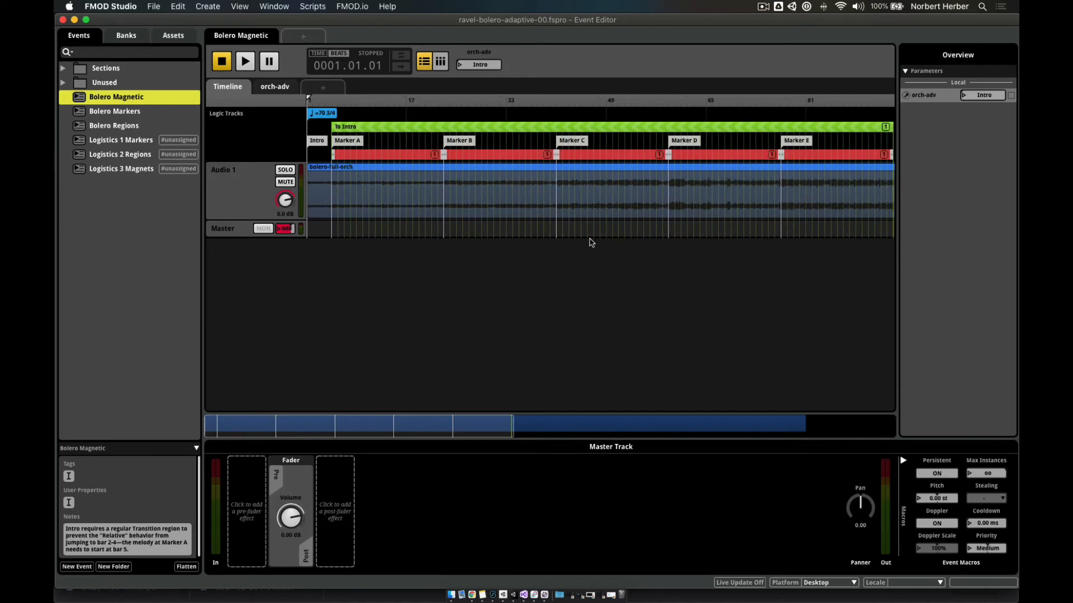
# - Inspect the magnet regions after Markers A, B, C and D, then the To Intro transition region
pyautogui.click(394, 154)
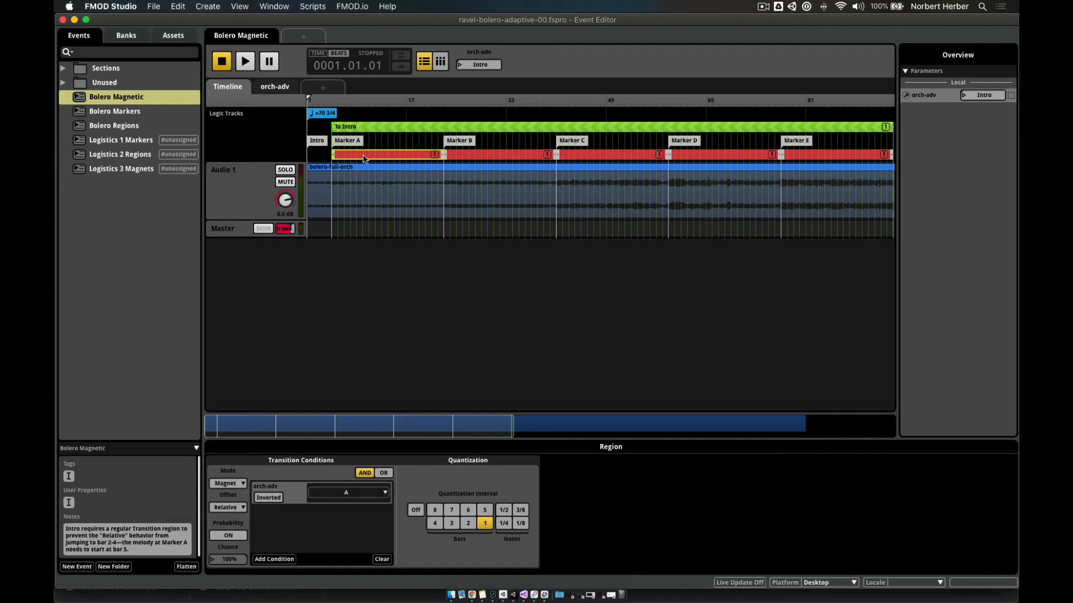
pyautogui.click(484, 157)
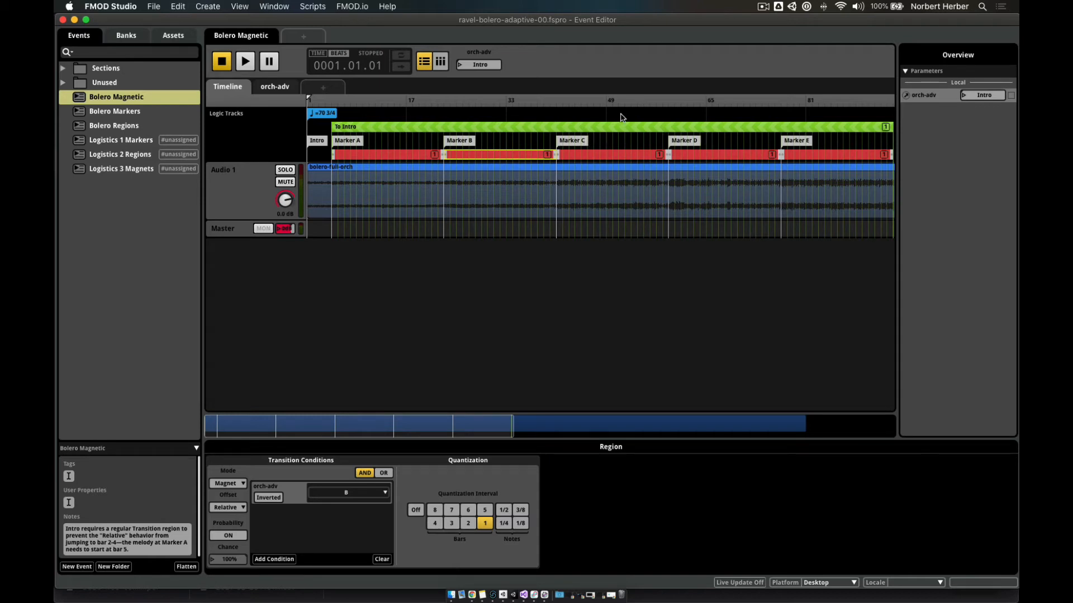
pyautogui.click(588, 156)
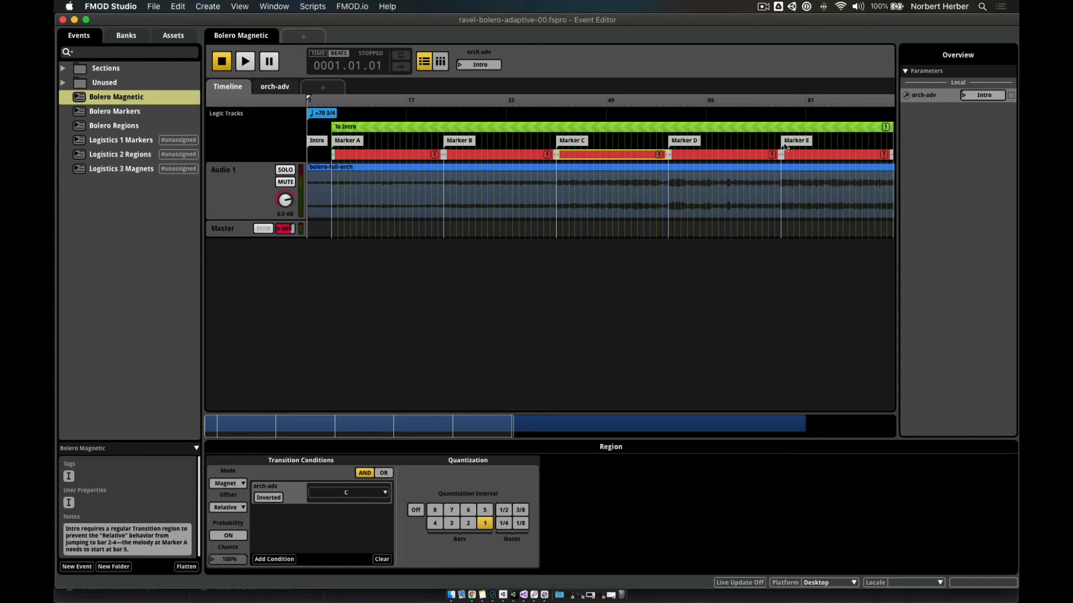
pyautogui.click(691, 158)
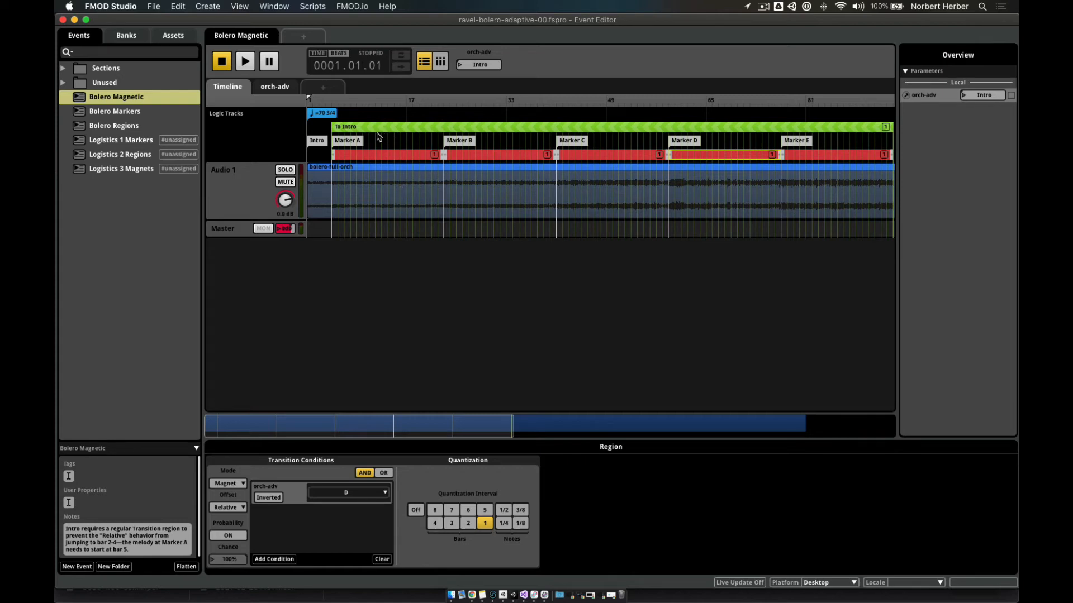
pyautogui.click(422, 129)
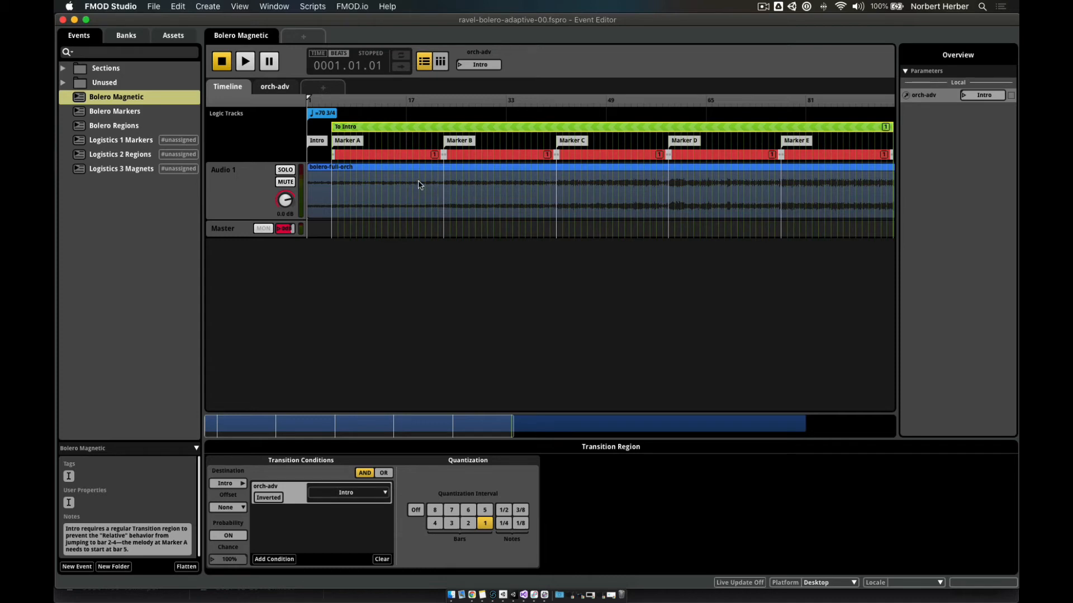
# - Show the Marker A magnet region's settings: Relative offset, triggered at orch-adv A, 1-bar quantization
pyautogui.click(402, 155)
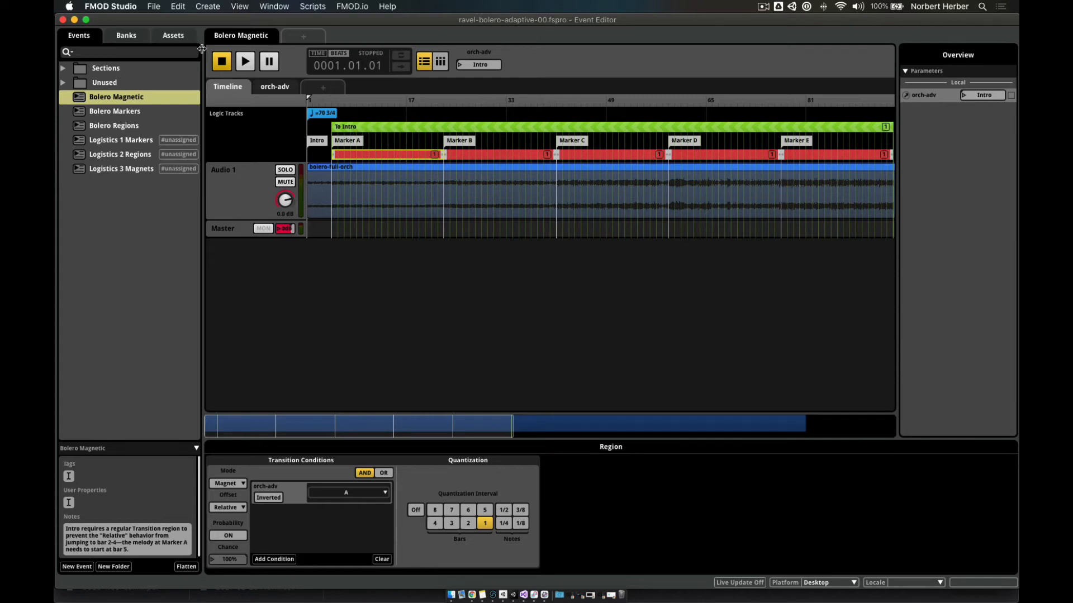
# - Play Bolero Magnetic, switching orch-adv to D, B, A and back to Intro, then stop
pyautogui.click(240, 68)
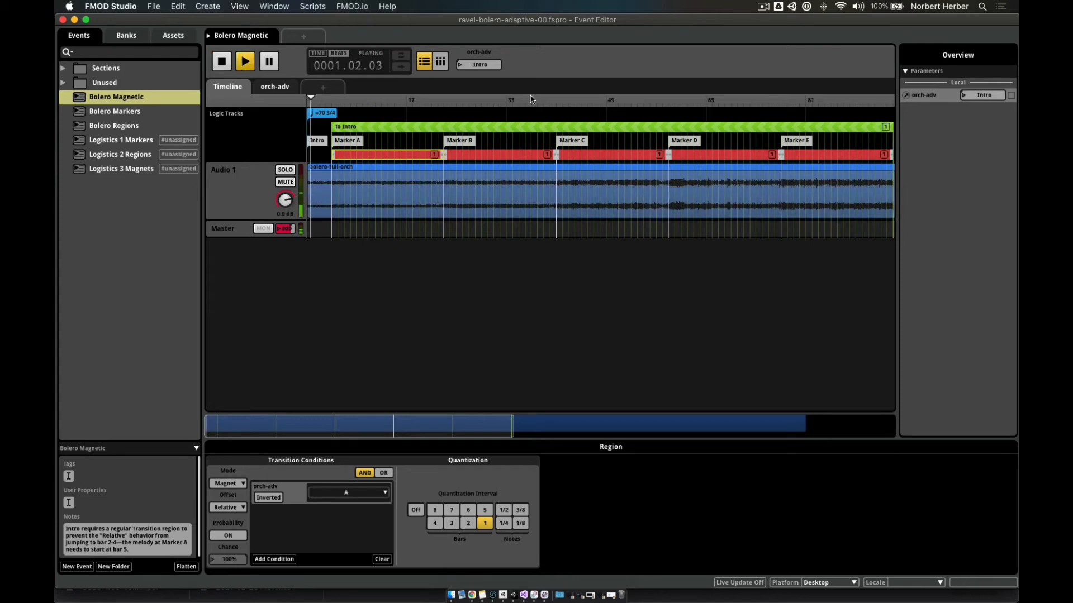
pyautogui.click(461, 66)
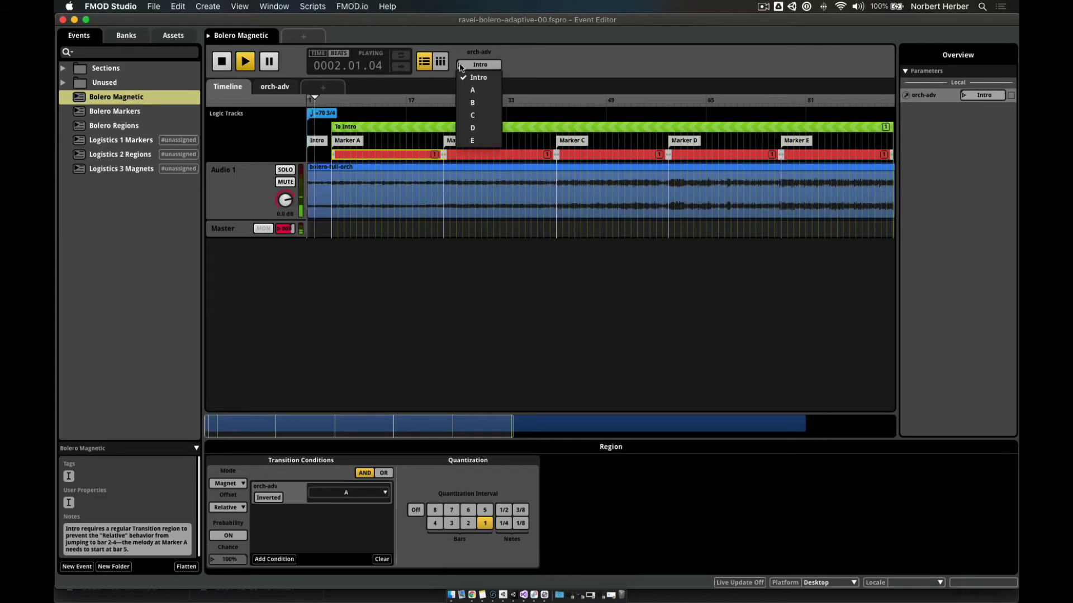
pyautogui.click(495, 134)
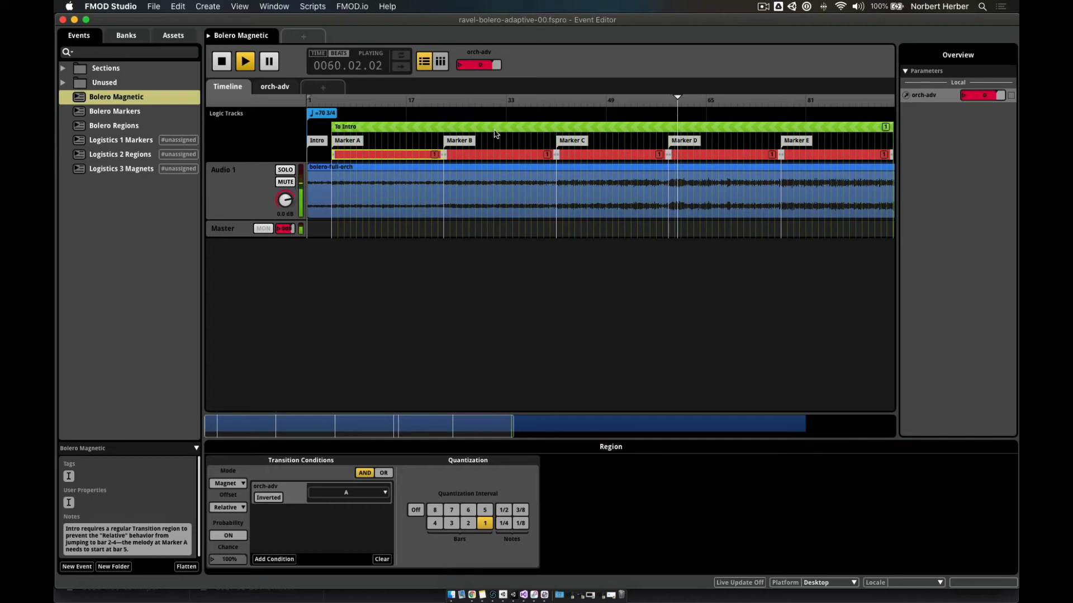
pyautogui.click(459, 69)
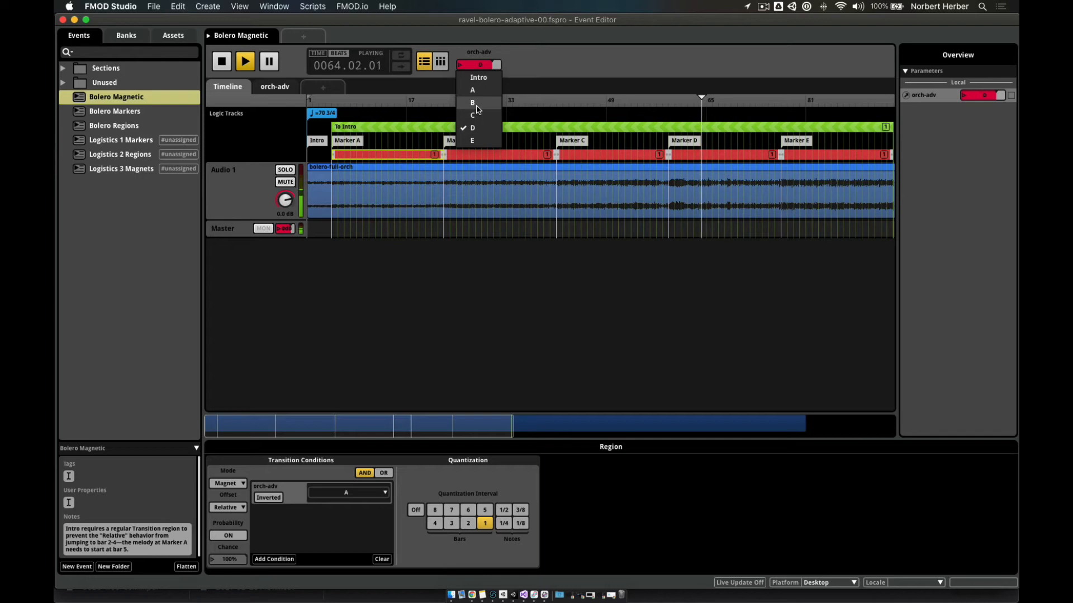
pyautogui.click(475, 103)
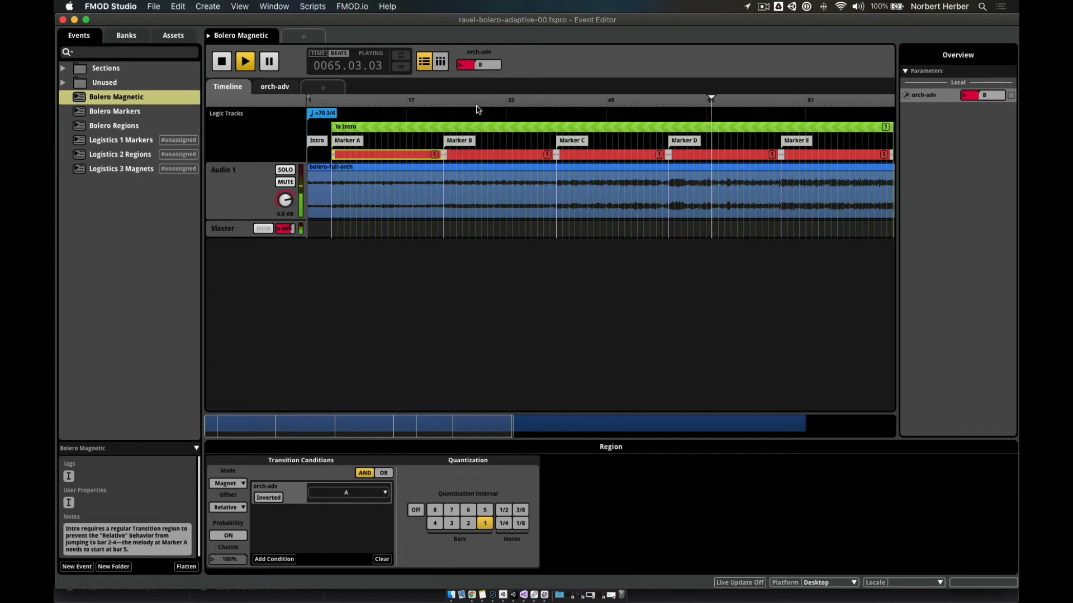
pyautogui.click(462, 65)
pyautogui.click(468, 89)
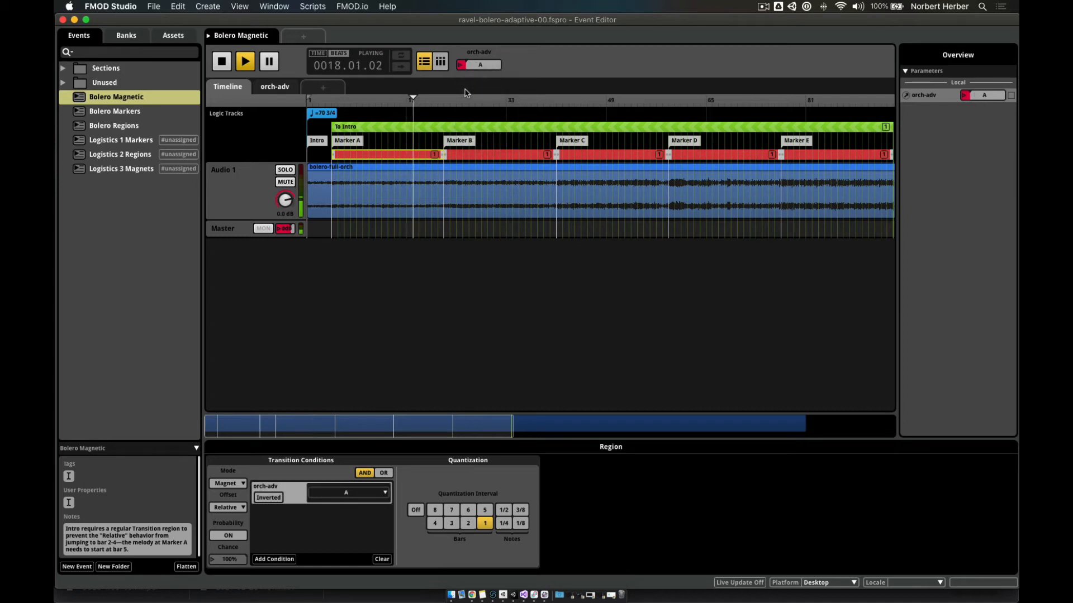
pyautogui.click(462, 65)
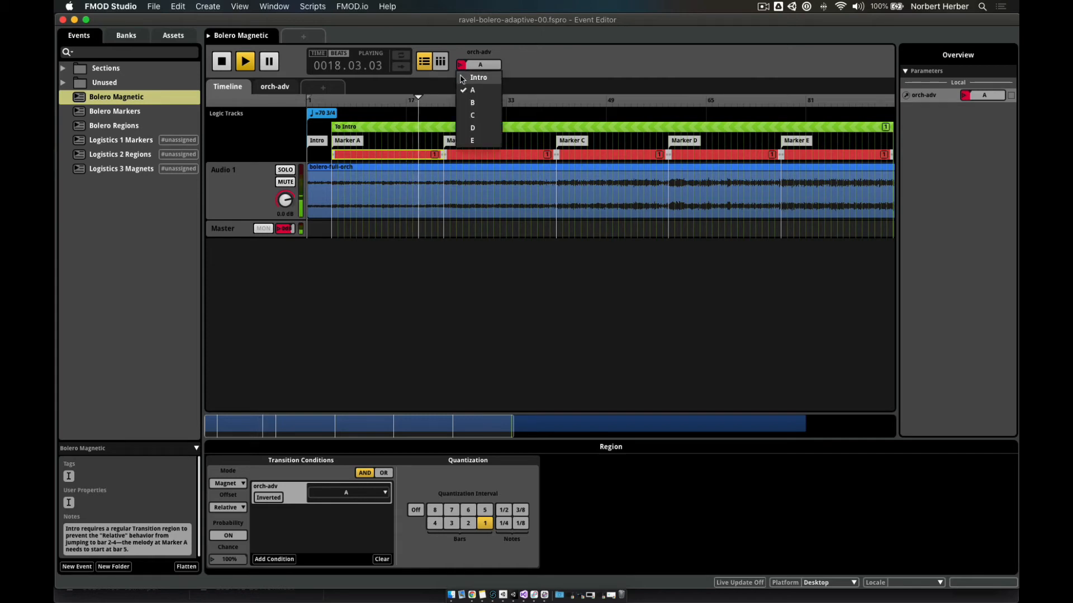
pyautogui.click(462, 78)
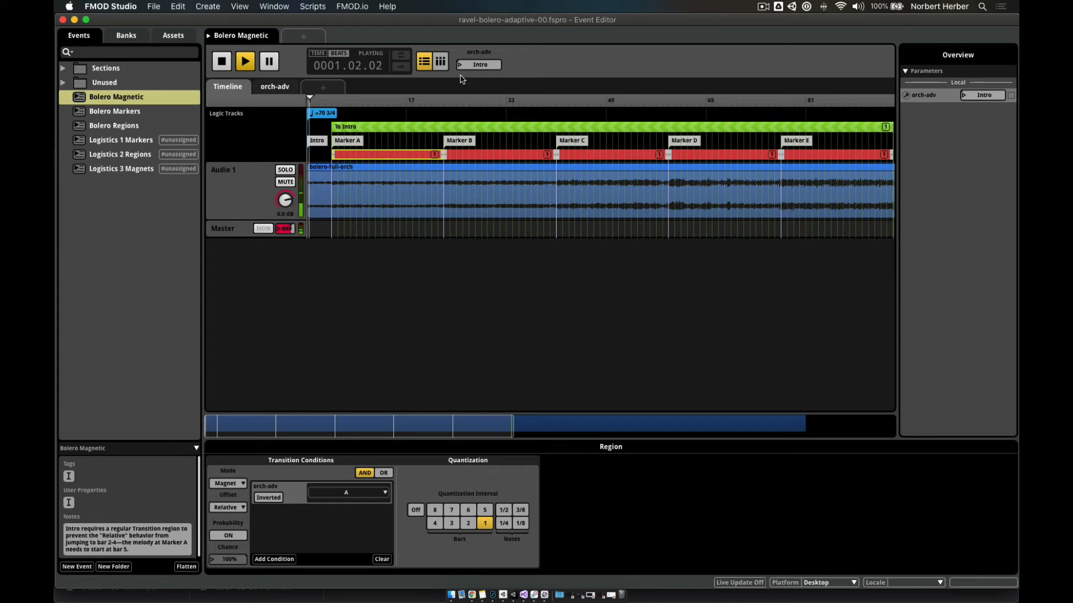
pyautogui.click(222, 63)
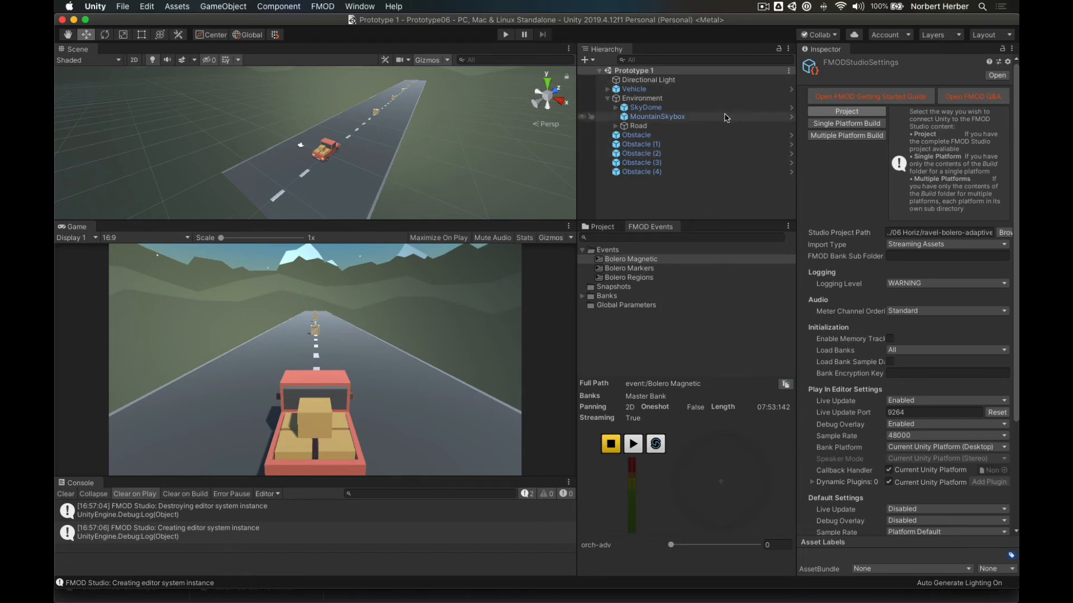
# - Try orch-adv starting values near 3.46 and 3.7 on the Vehicle's emitter, leave it at 0, and return to FMOD Studio
pyautogui.click(633, 91)
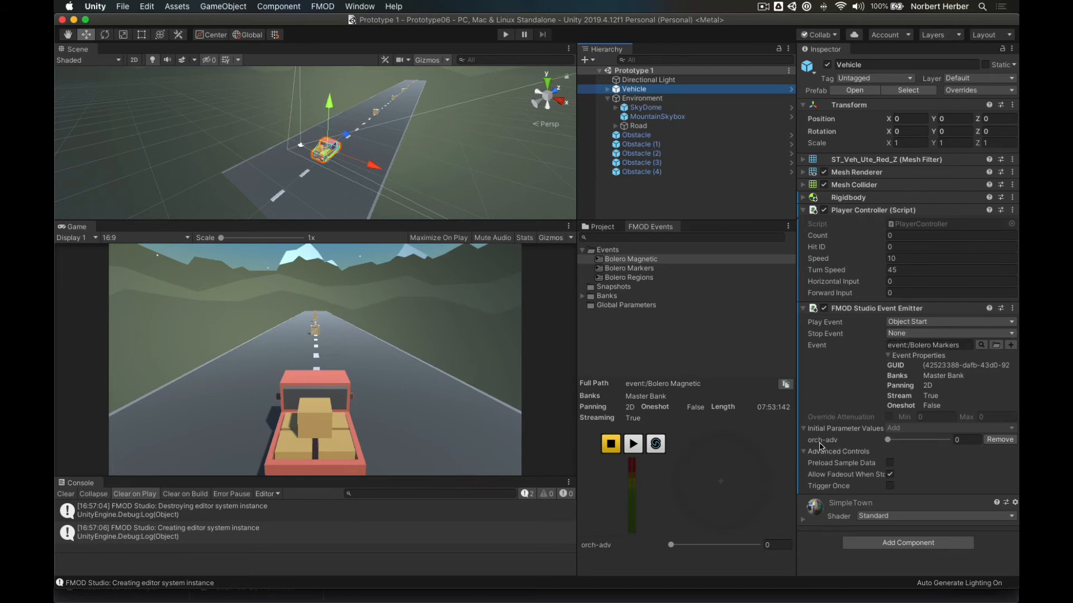
pyautogui.click(888, 440)
pyautogui.moveTo(889, 442)
pyautogui.mouseDown()
pyautogui.moveTo(934, 442)
pyautogui.moveTo(888, 456)
pyautogui.mouseUp()
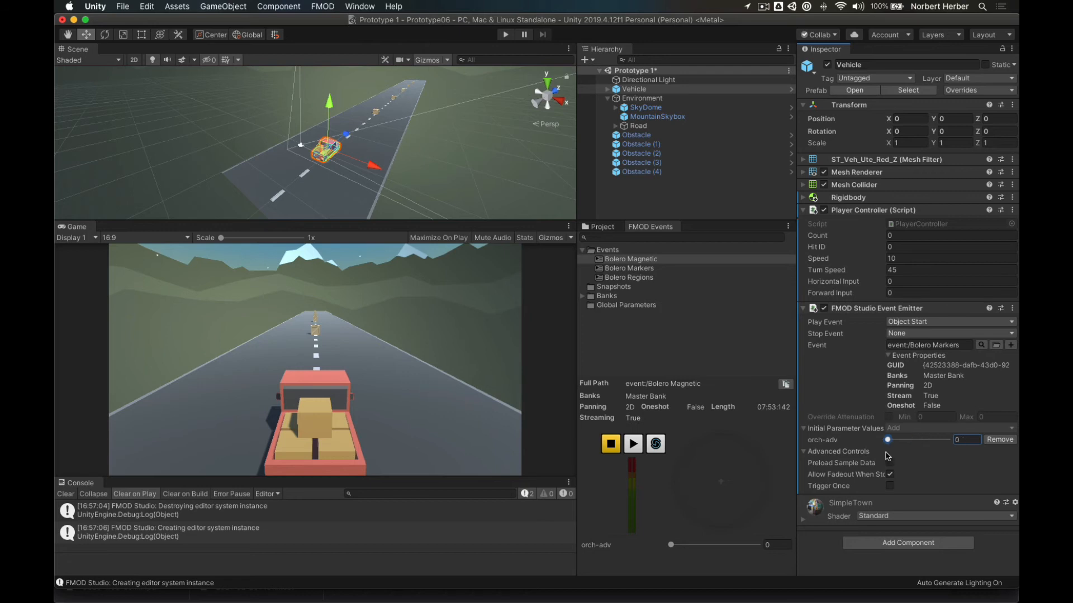
pyautogui.moveTo(889, 440)
pyautogui.mouseDown()
pyautogui.moveTo(952, 446)
pyautogui.moveTo(888, 450)
pyautogui.mouseUp()
pyautogui.moveTo(889, 443); pyautogui.dragTo(904, 442)
pyautogui.moveTo(904, 442); pyautogui.dragTo(884, 445)
pyautogui.press('super+Tab')
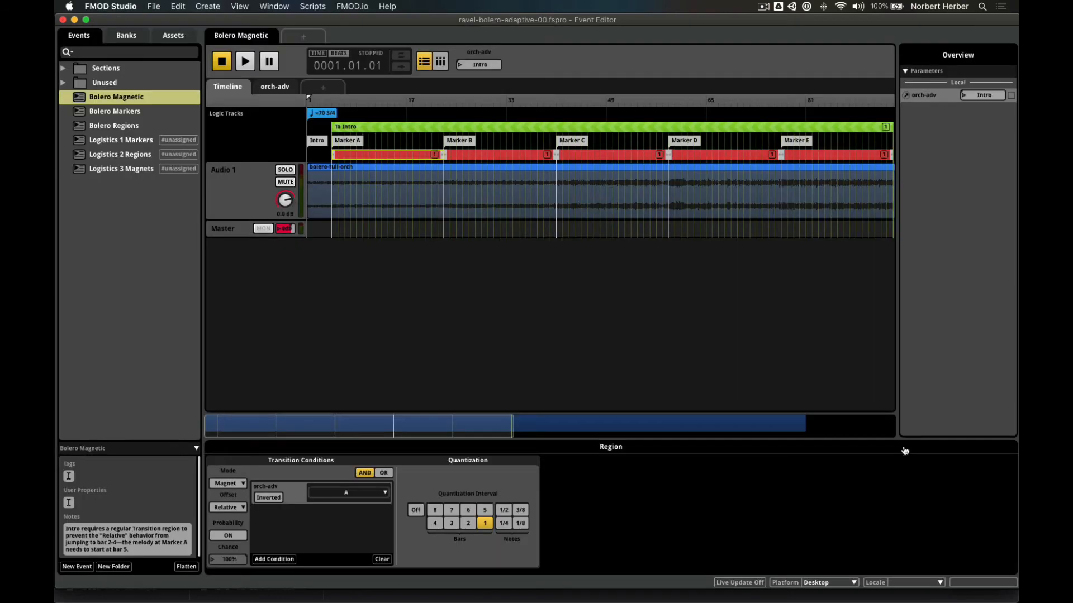
pyautogui.rightClick(912, 100)
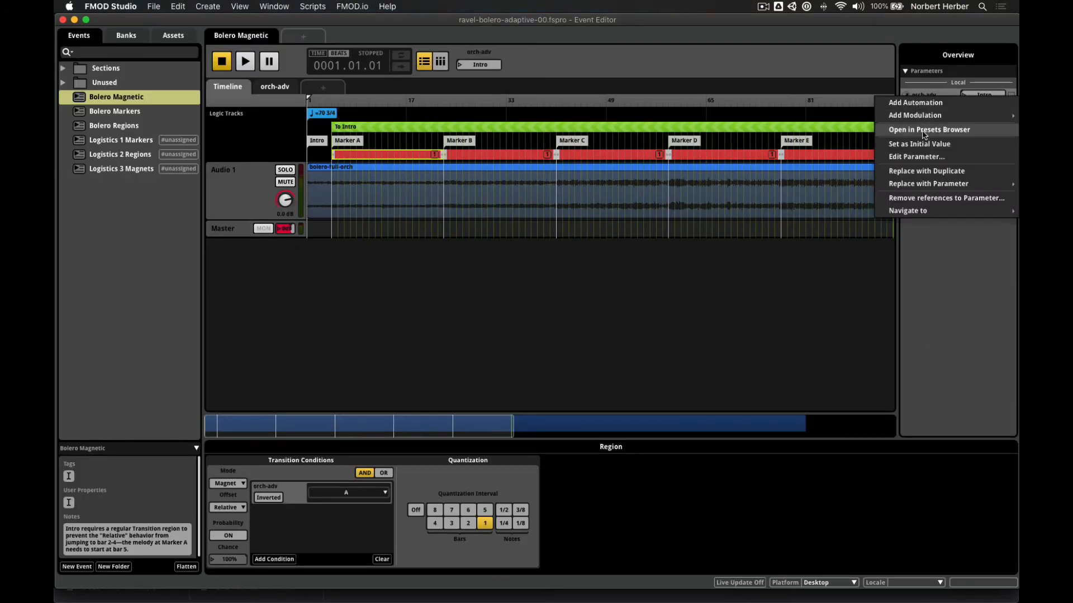
pyautogui.click(916, 156)
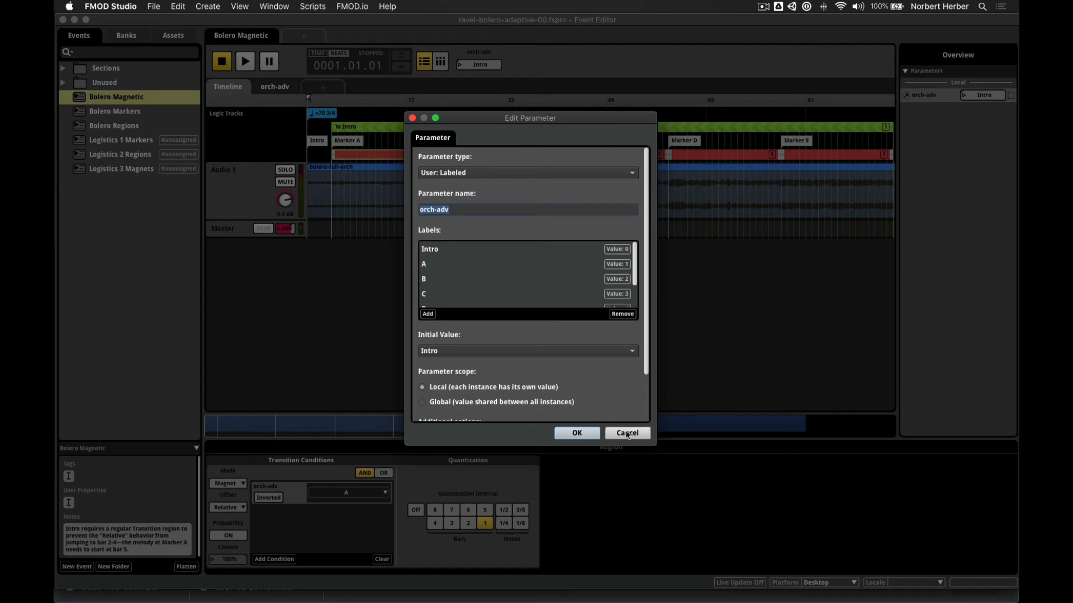
pyautogui.click(412, 118)
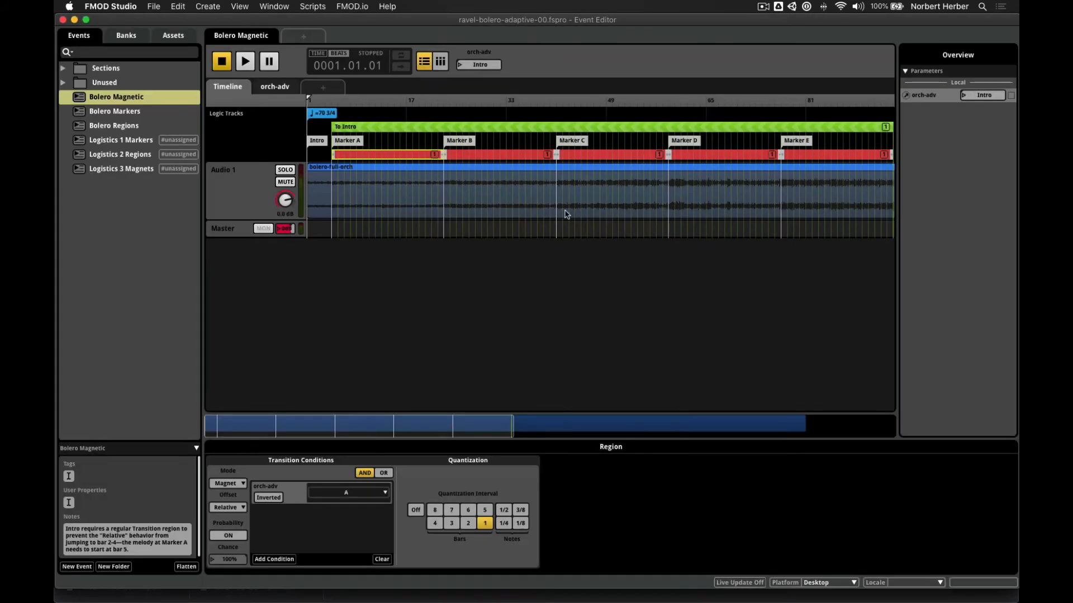
# - Recheck the Vehicle's FMOD Studio Event Emitter in Unity, then bring up PlayerController.cs in Visual Studio
pyautogui.press('super+Tab')
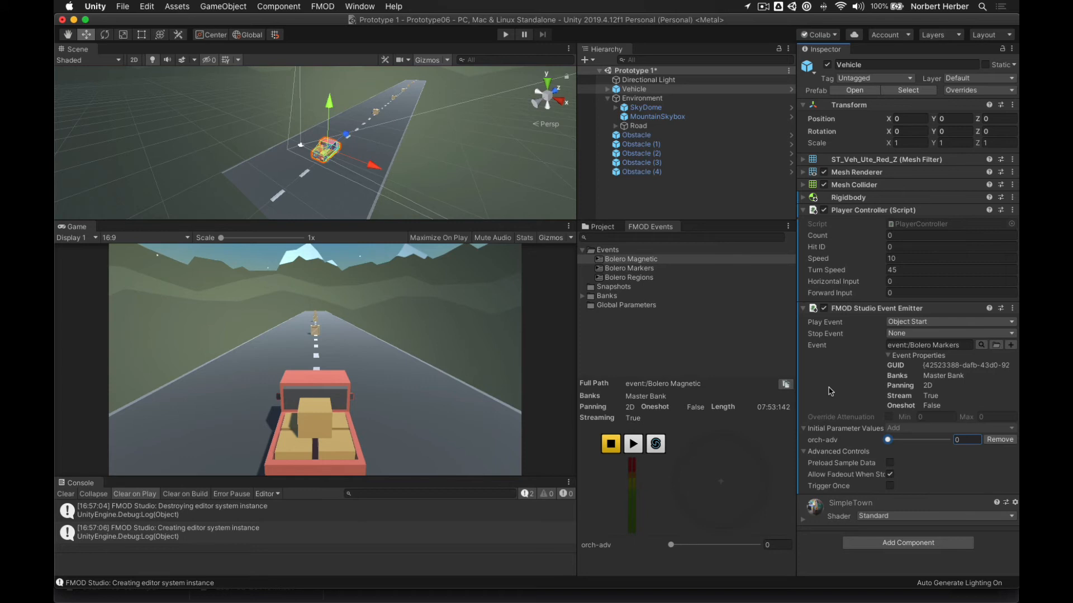
pyautogui.press('super+Tab')
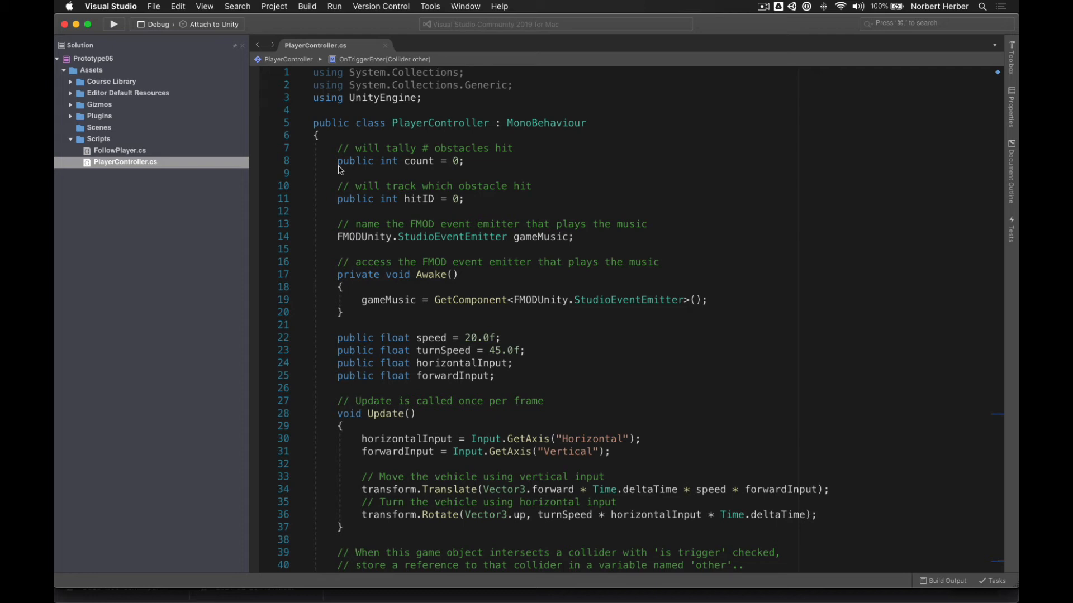
pyautogui.moveTo(338, 148); pyautogui.dragTo(359, 149)
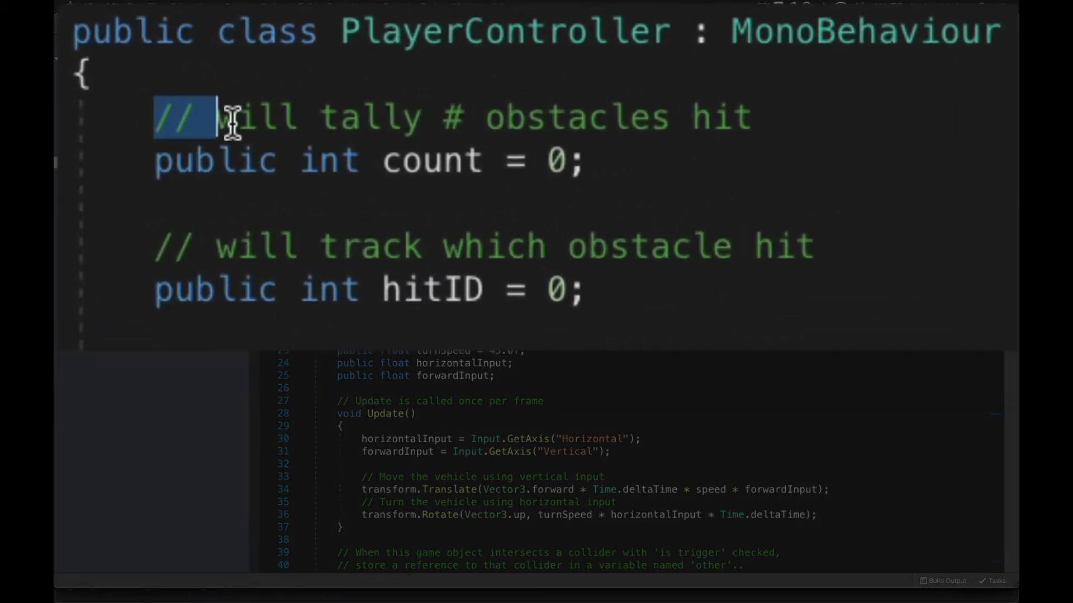
pyautogui.moveTo(233, 120); pyautogui.dragTo(618, 163)
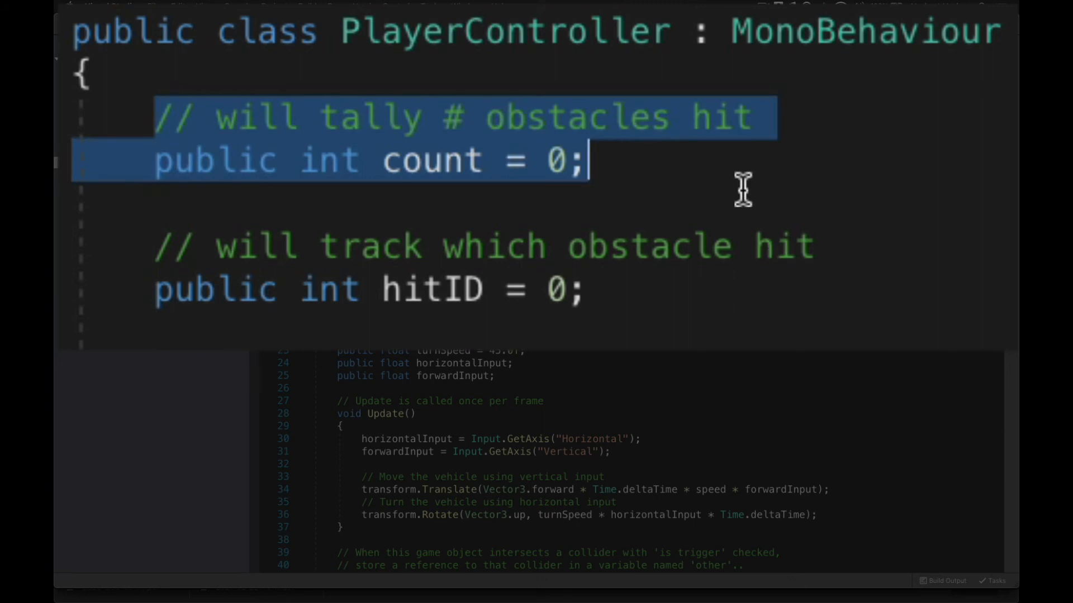
pyautogui.click(661, 172)
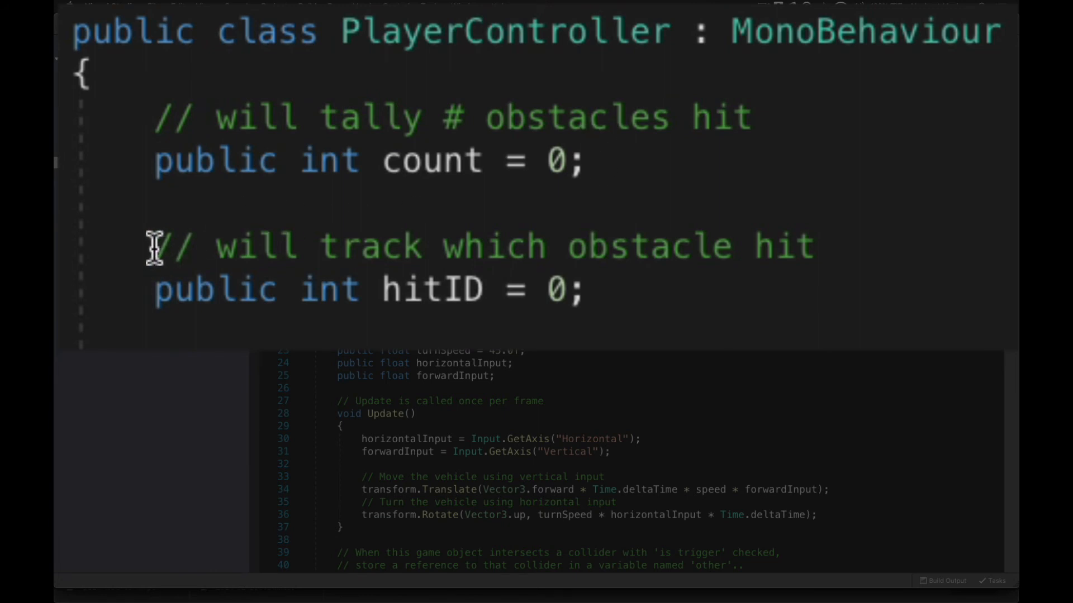
pyautogui.moveTo(155, 247); pyautogui.dragTo(662, 279)
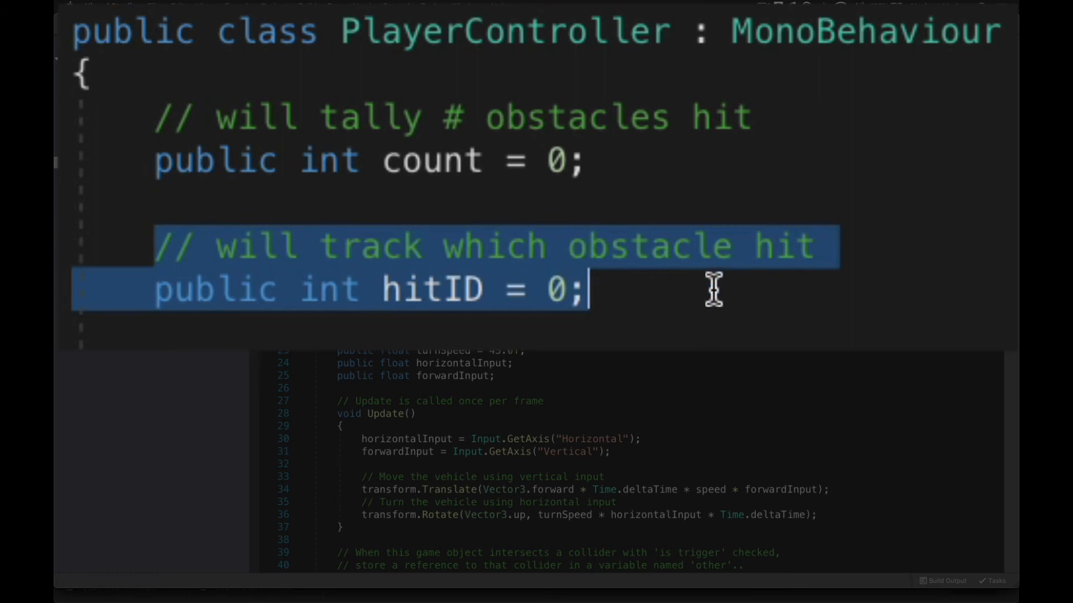
pyautogui.click(651, 291)
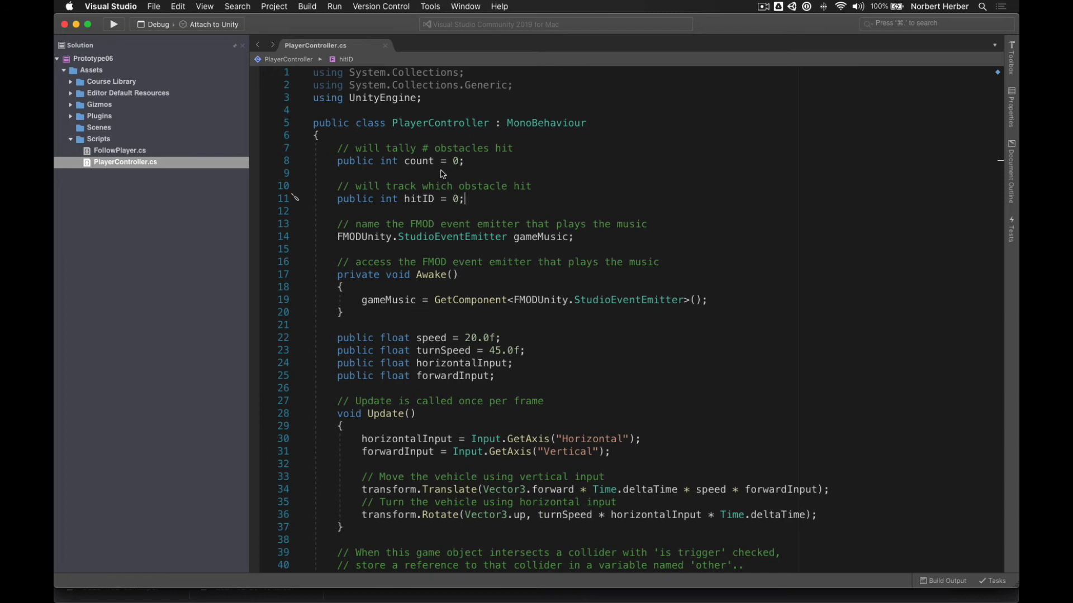
# - Scroll to OnTriggerEnter and highlight count passed to gameMusic's orch-adv parameter, then clear the highlight
pyautogui.scroll(-10, 573, 218)
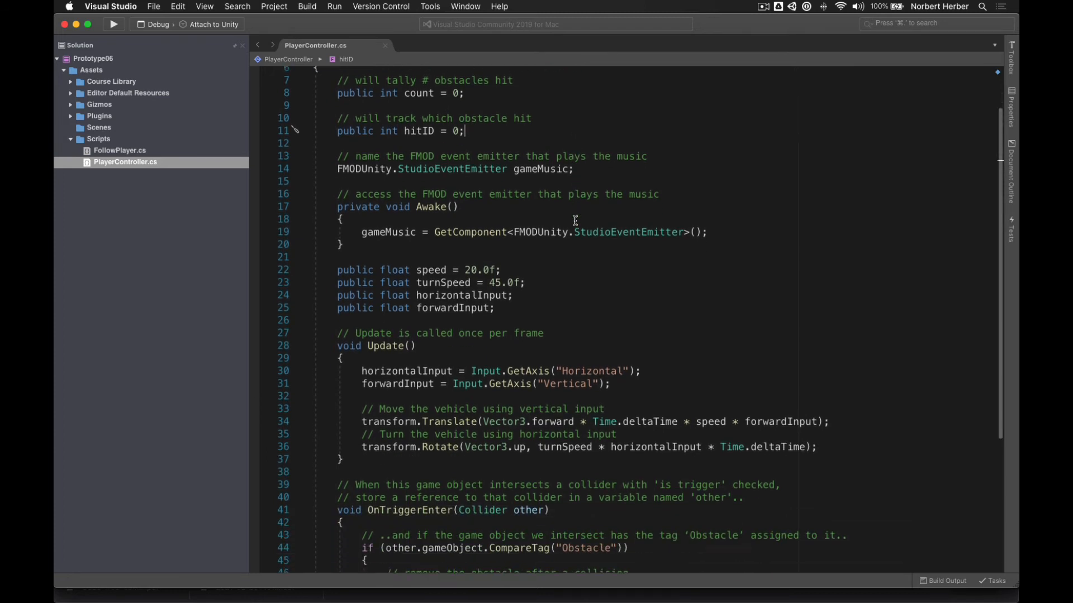
pyautogui.scroll(-3, 573, 218)
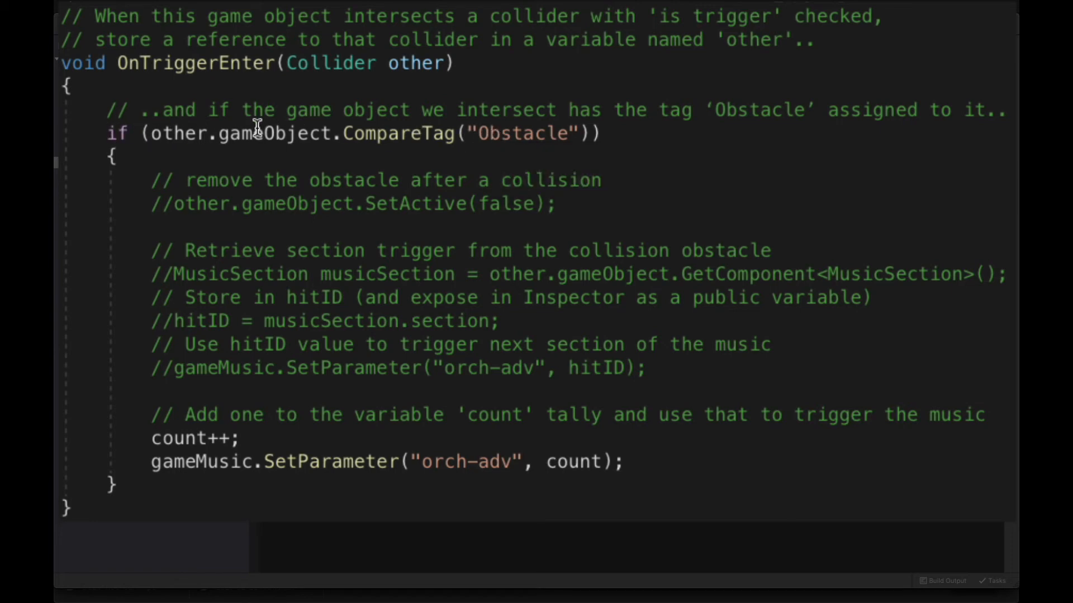
pyautogui.moveTo(250, 136)
pyautogui.moveTo(161, 458)
pyautogui.doubleClick(586, 467)
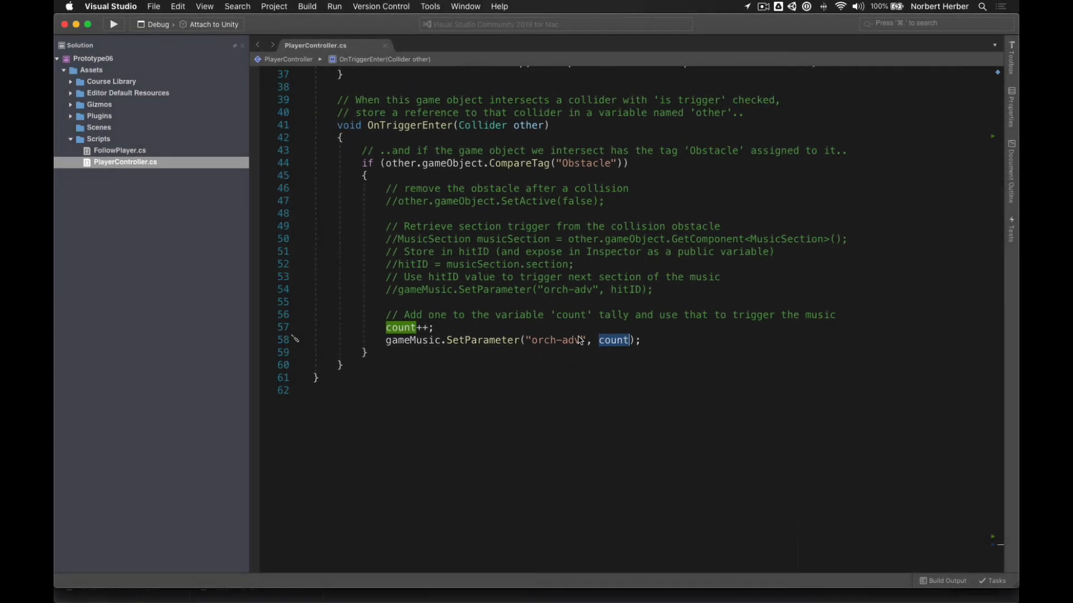
pyautogui.click(561, 373)
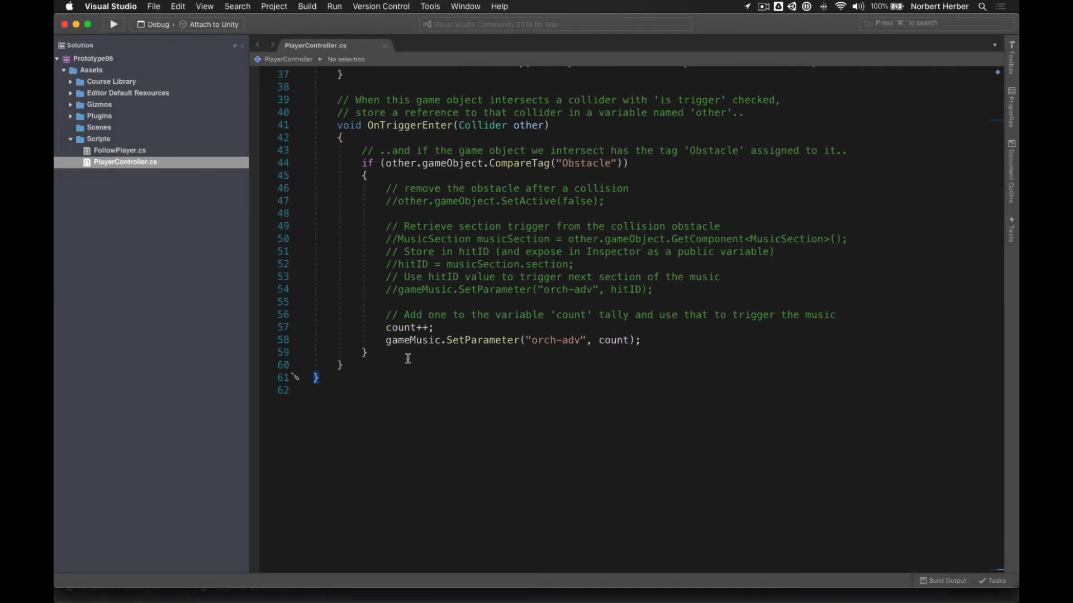
# - Review the Awake block and OnTriggerEnter in PlayerController.cs, then switch to the Unity editor
pyautogui.moveTo(412, 342)
pyautogui.scroll(5, 428, 391)
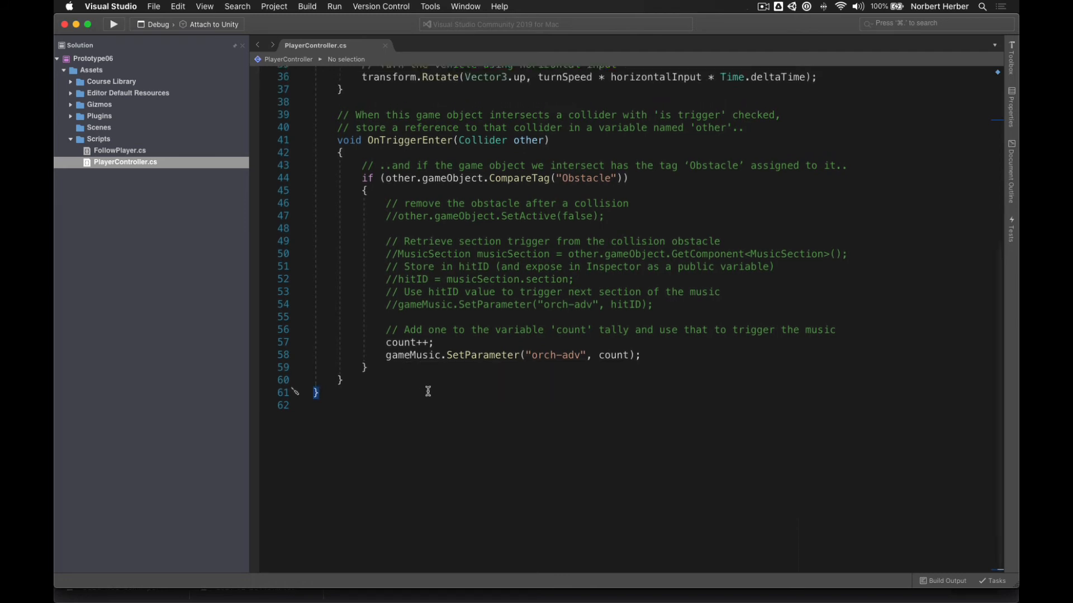
pyautogui.scroll(10, 428, 391)
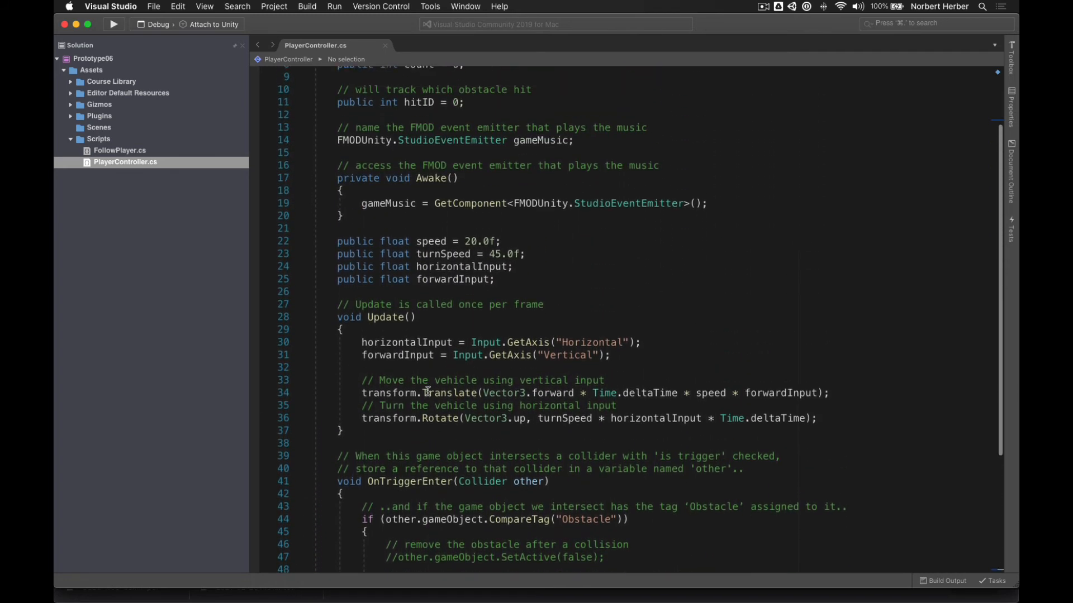
pyautogui.scroll(-1, 428, 391)
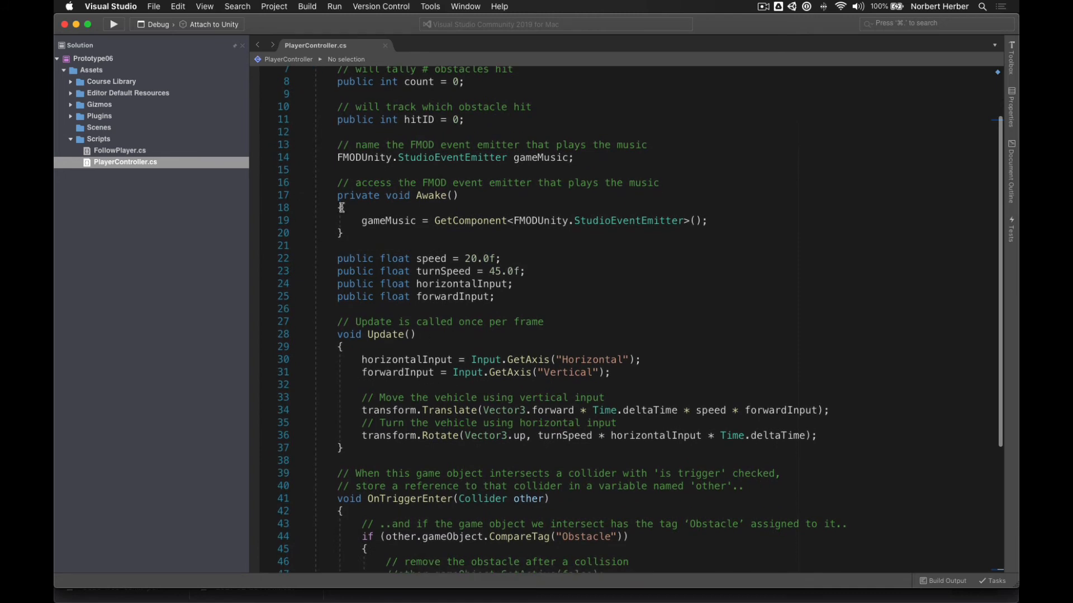
pyautogui.moveTo(337, 195); pyautogui.dragTo(407, 233)
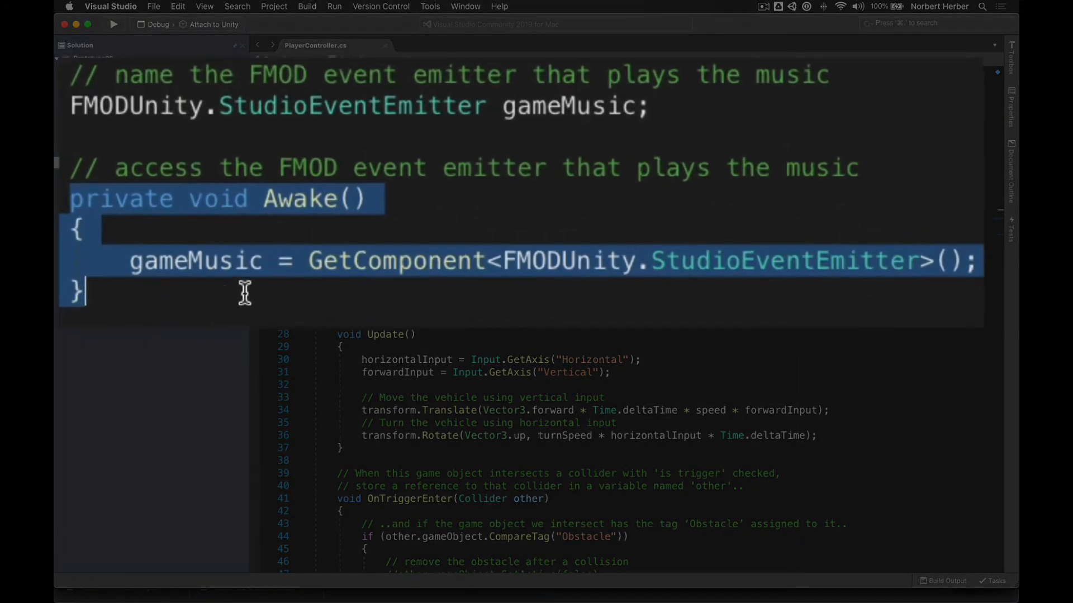
pyautogui.click(390, 205)
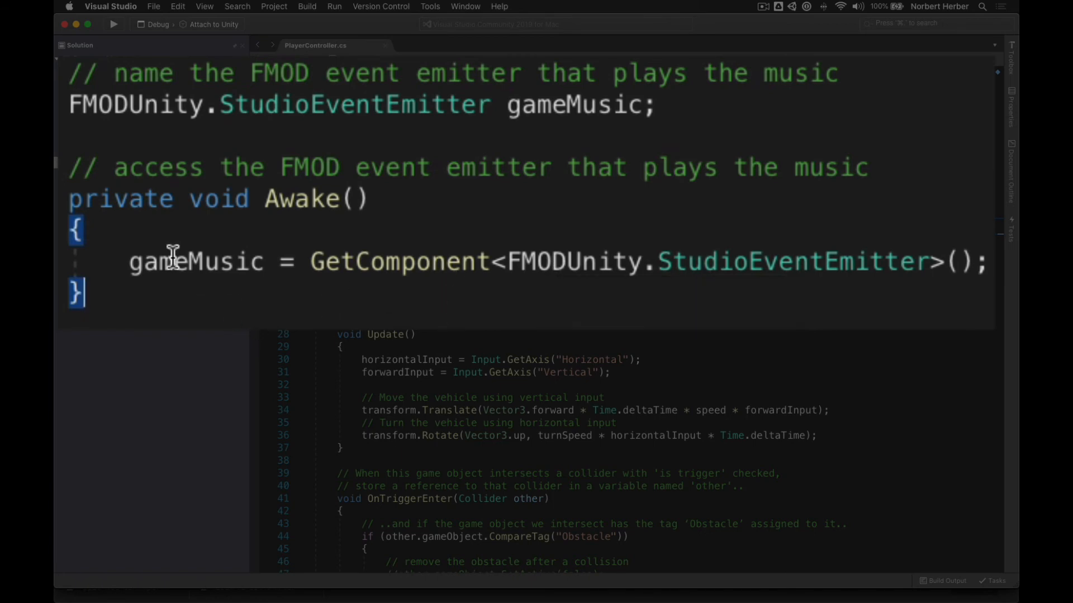
pyautogui.scroll(-10, 276, 248)
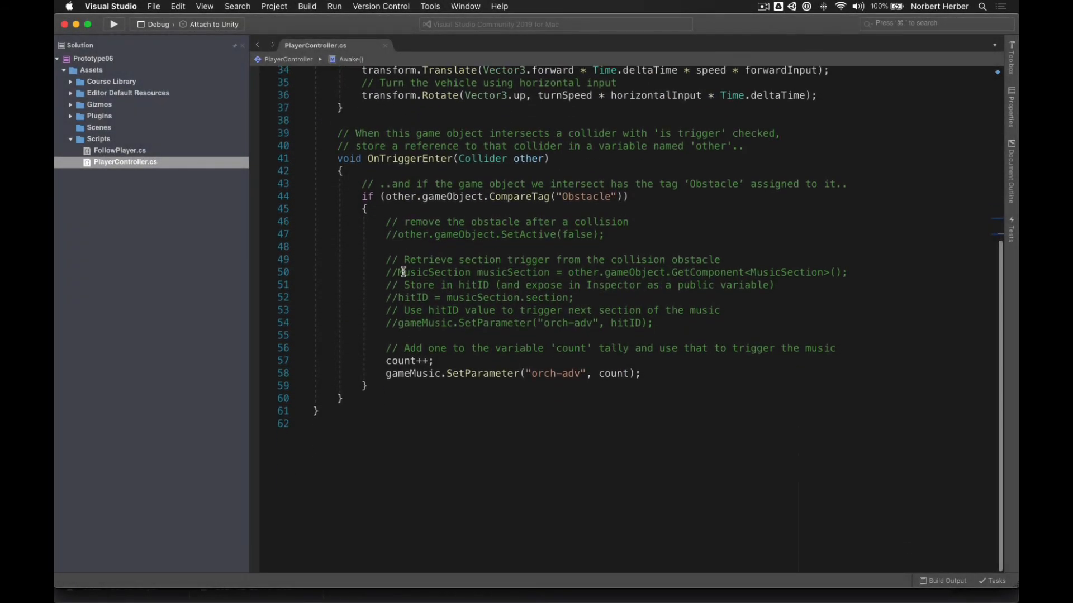
pyautogui.click(406, 343)
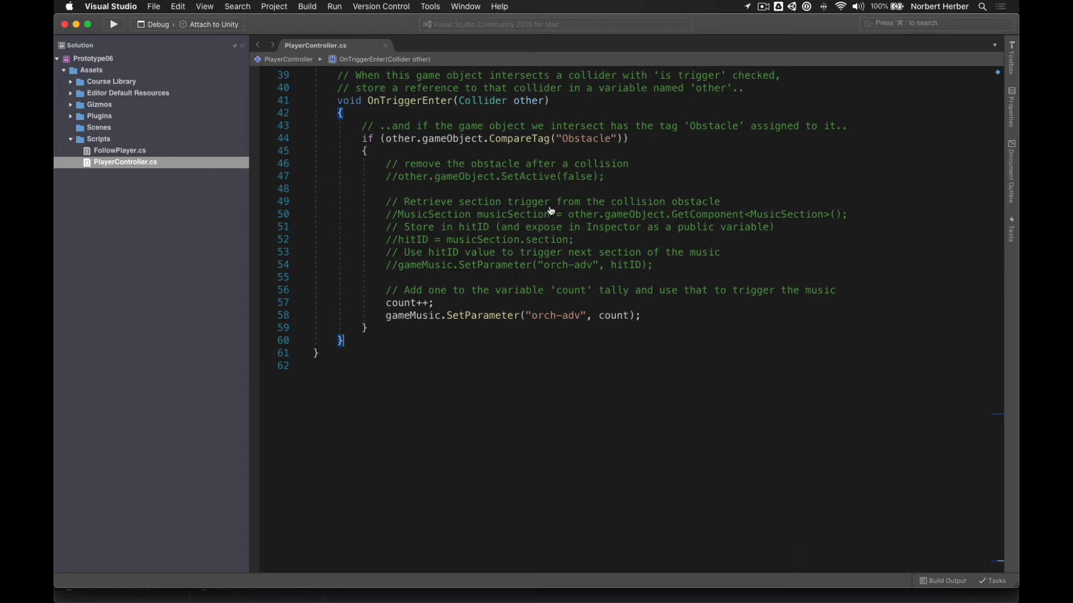
pyautogui.press('super+Tab')
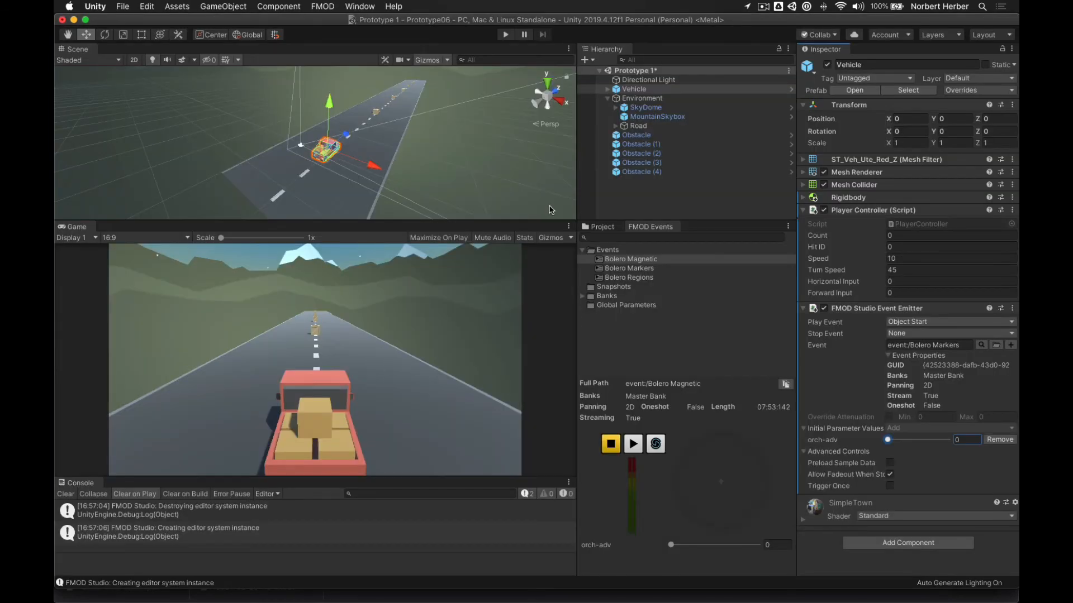
# - Play the game and drive into obstacle crates with the arrow keys until Count reaches 3
pyautogui.click(506, 35)
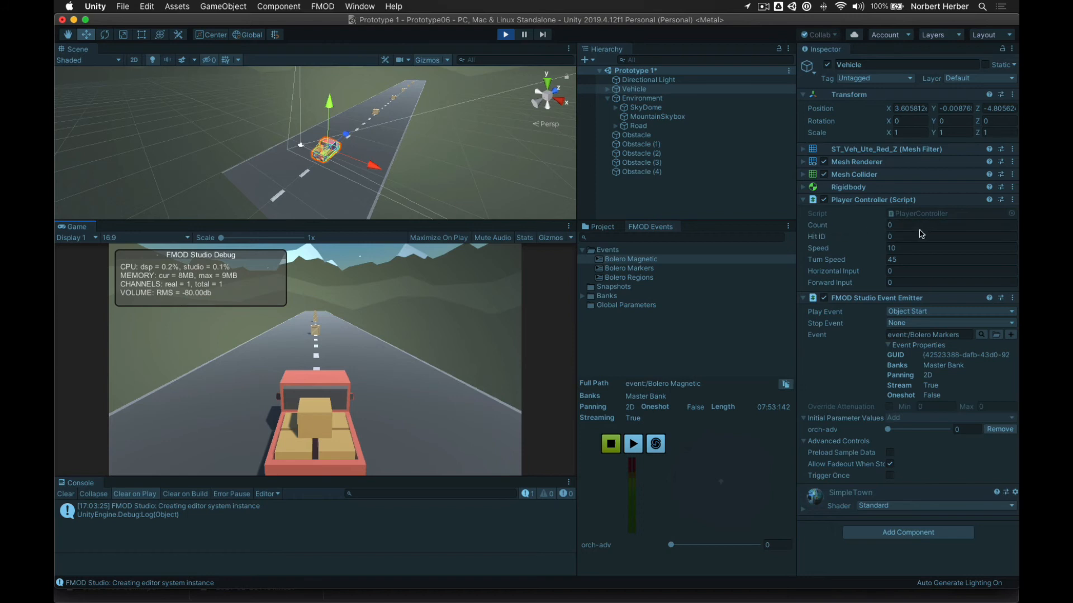
pyautogui.press('Up')
pyautogui.press('Right')
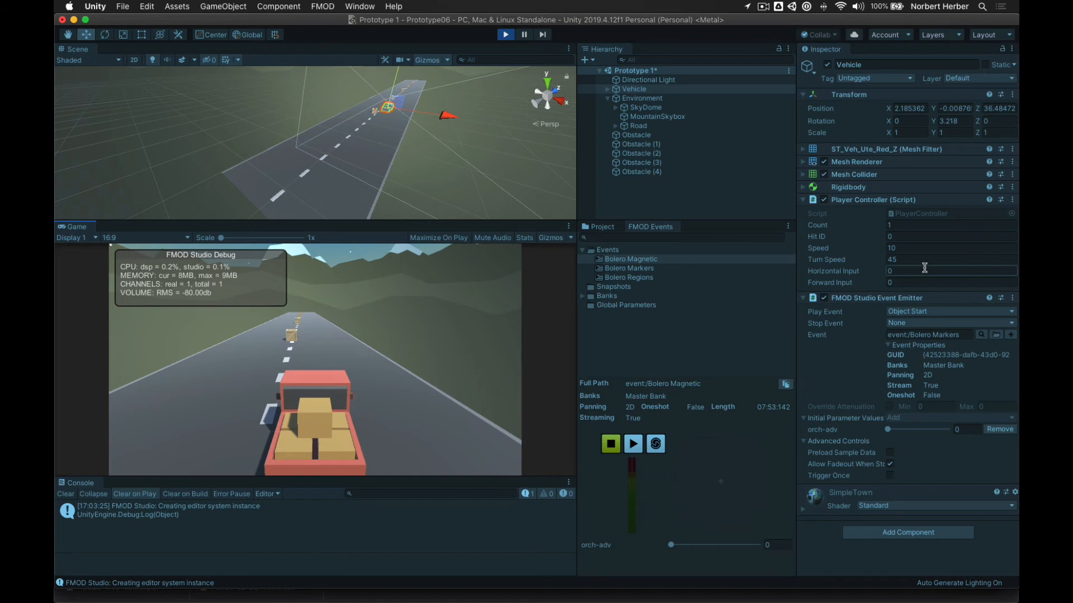
pyautogui.press('Up')
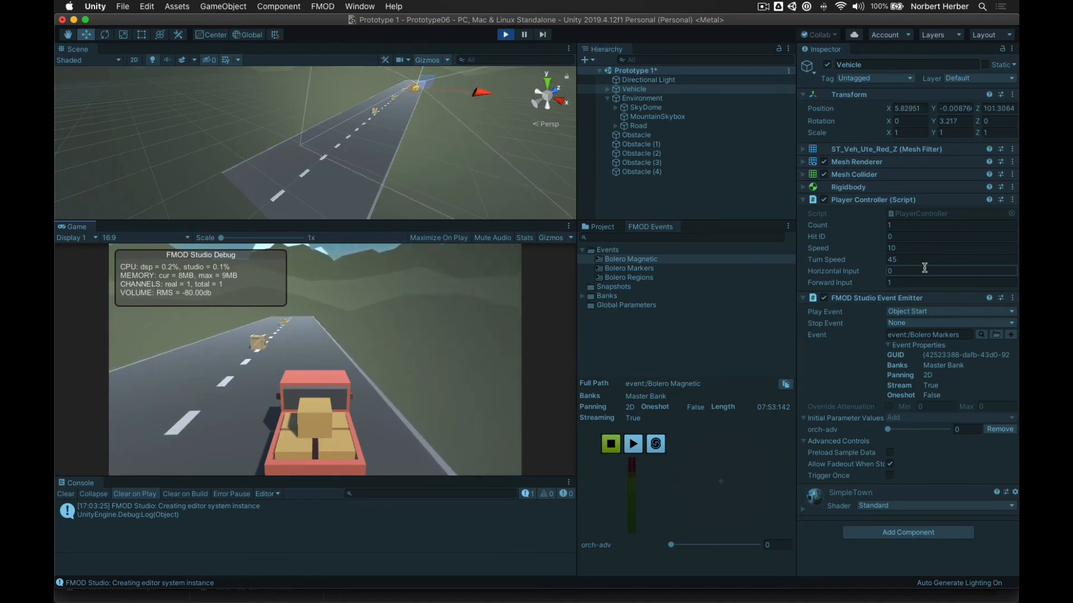
pyautogui.press('Left')
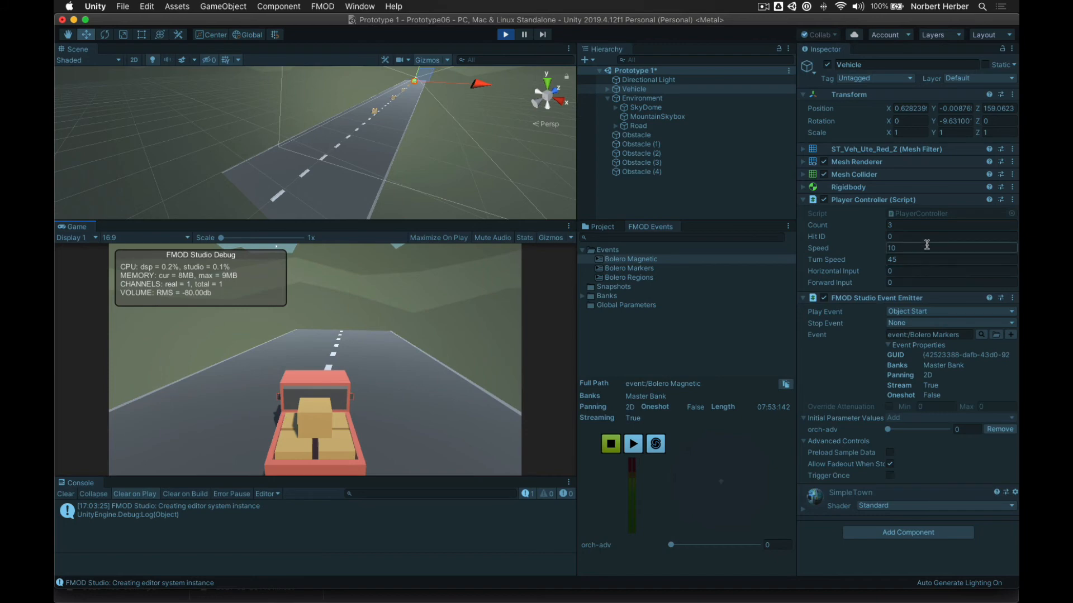
pyautogui.press('Right')
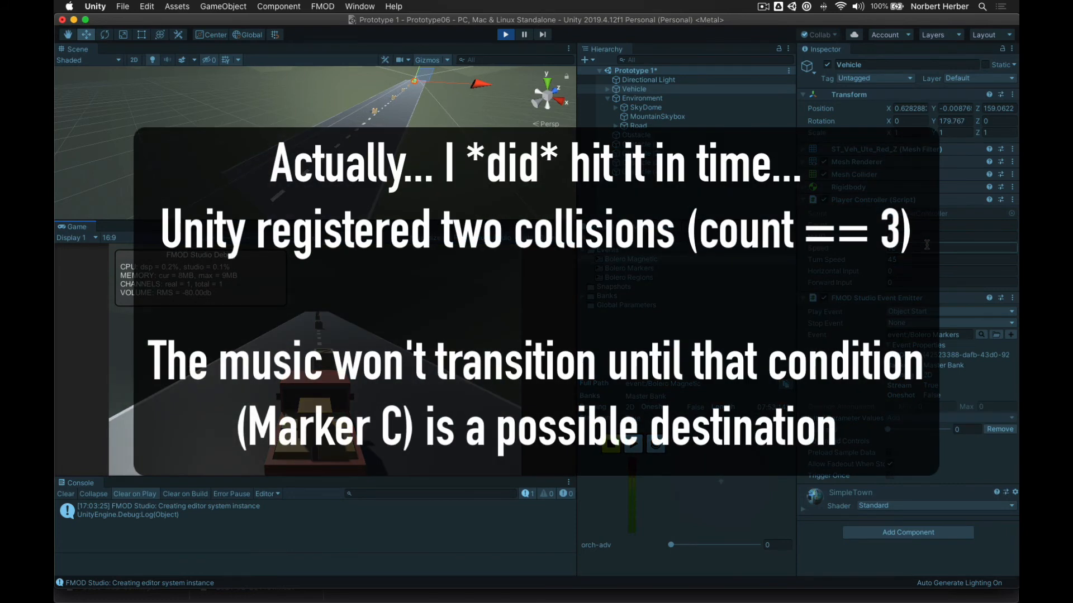
# - Turn the vehicle around with left-right-left steering so it faces back down the road, Count at 3
pyautogui.press('Left')
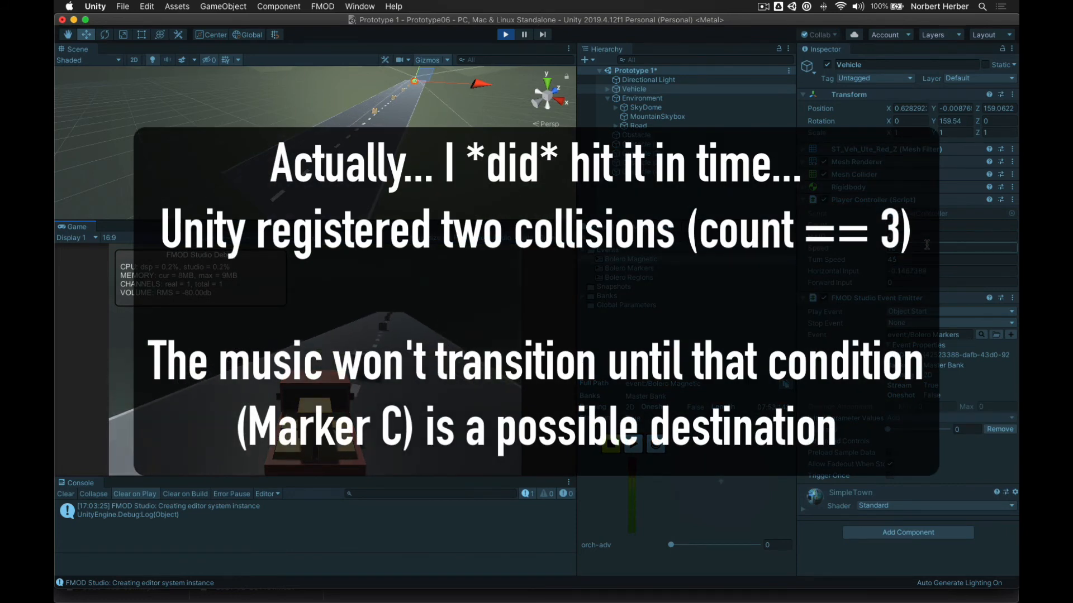
pyautogui.press('Right')
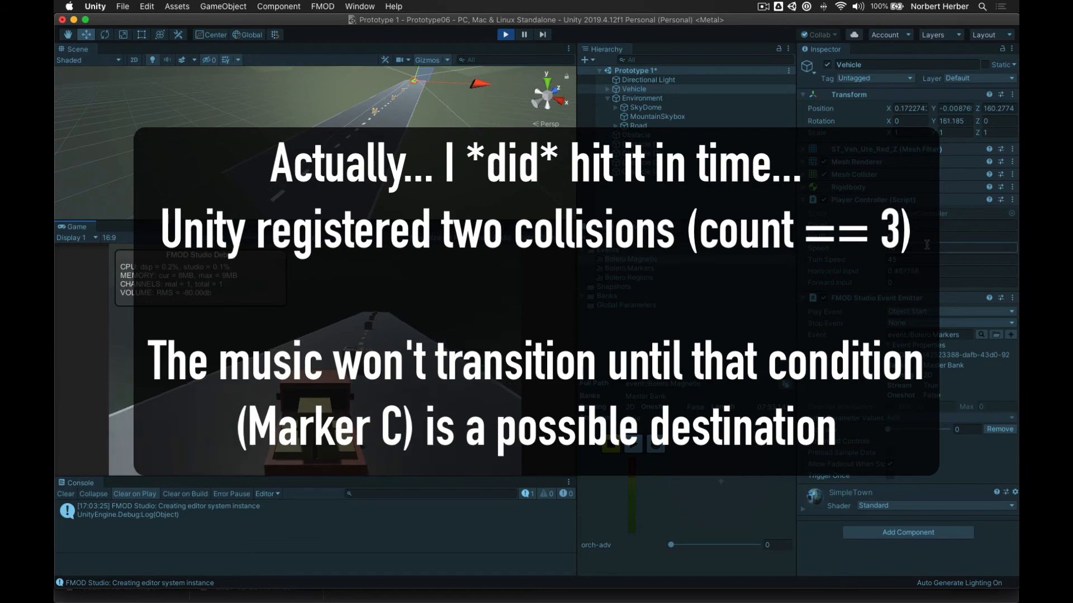
pyautogui.press('Left')
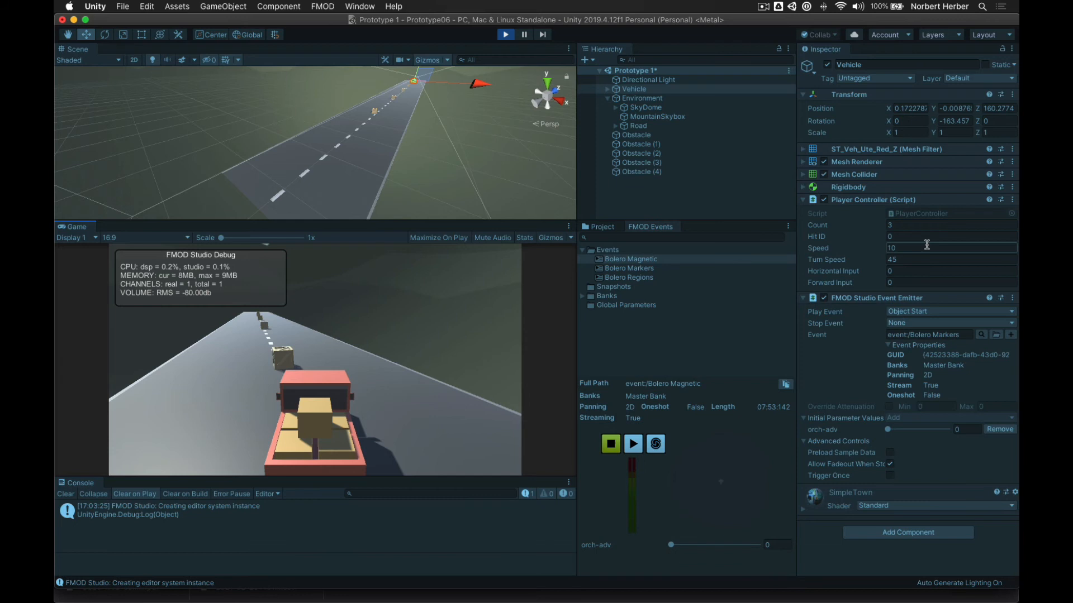
# - Steer the vehicle forward into another crate, raising Count to 4
pyautogui.press('Left')
pyautogui.press('Up')
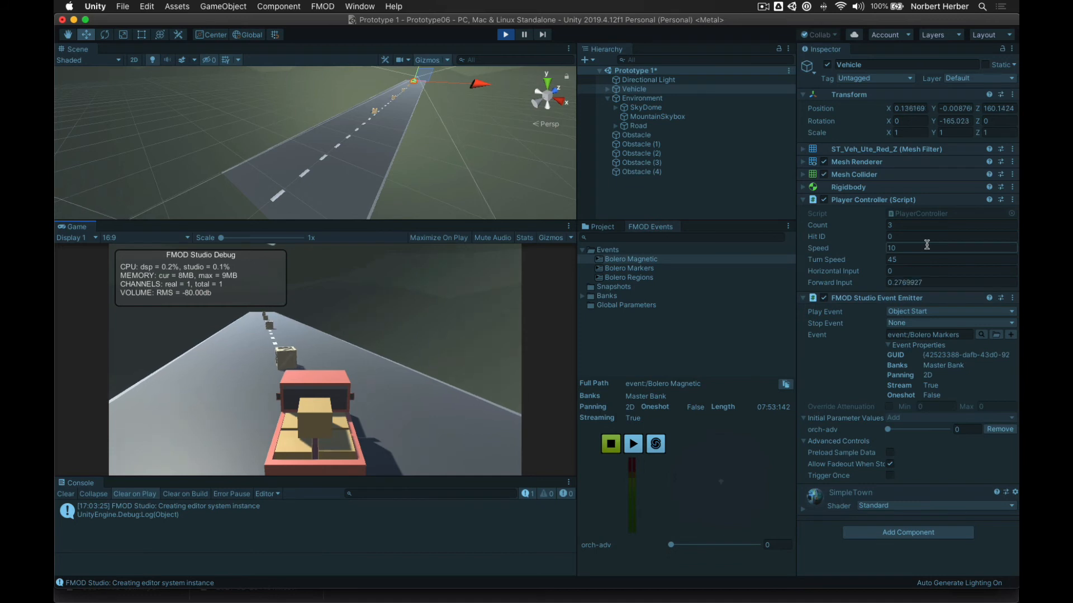
pyautogui.press('Right')
pyautogui.press('Left')
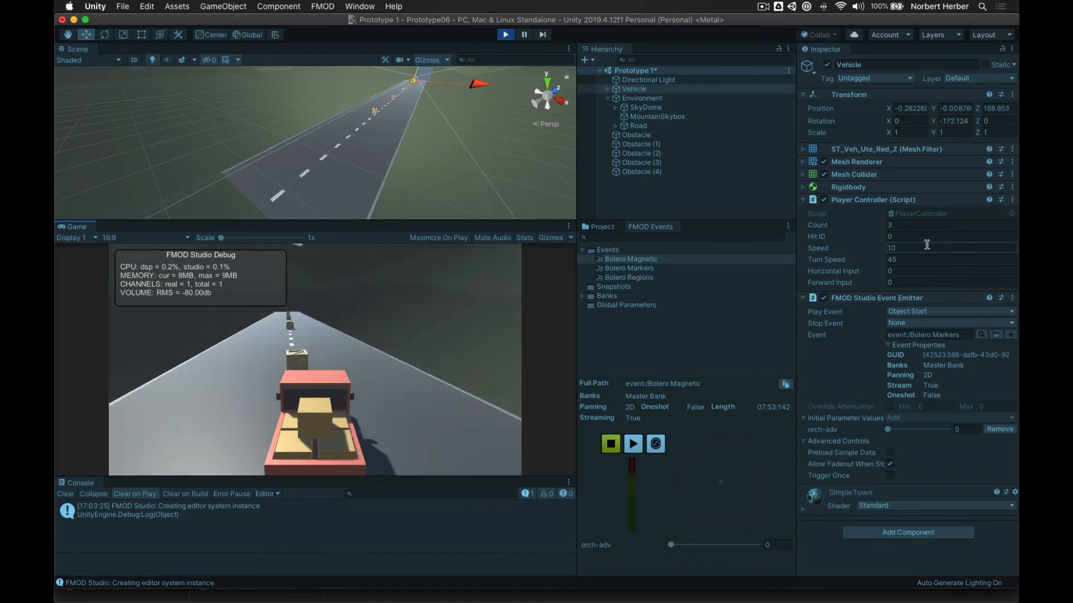
pyautogui.press('Right')
pyautogui.press('Up')
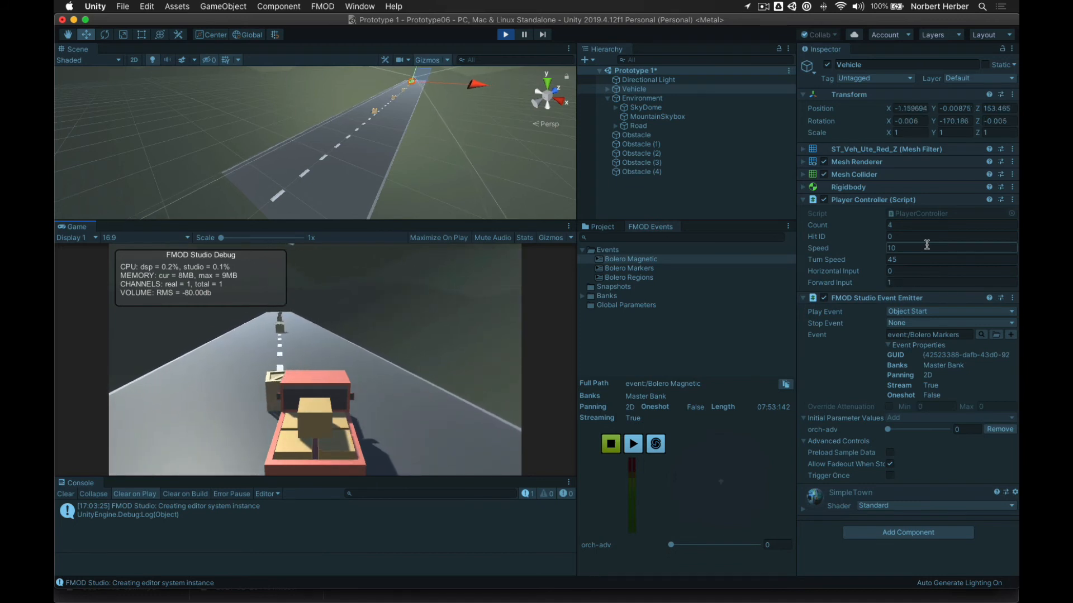
pyautogui.press('Left')
pyautogui.press('Left')
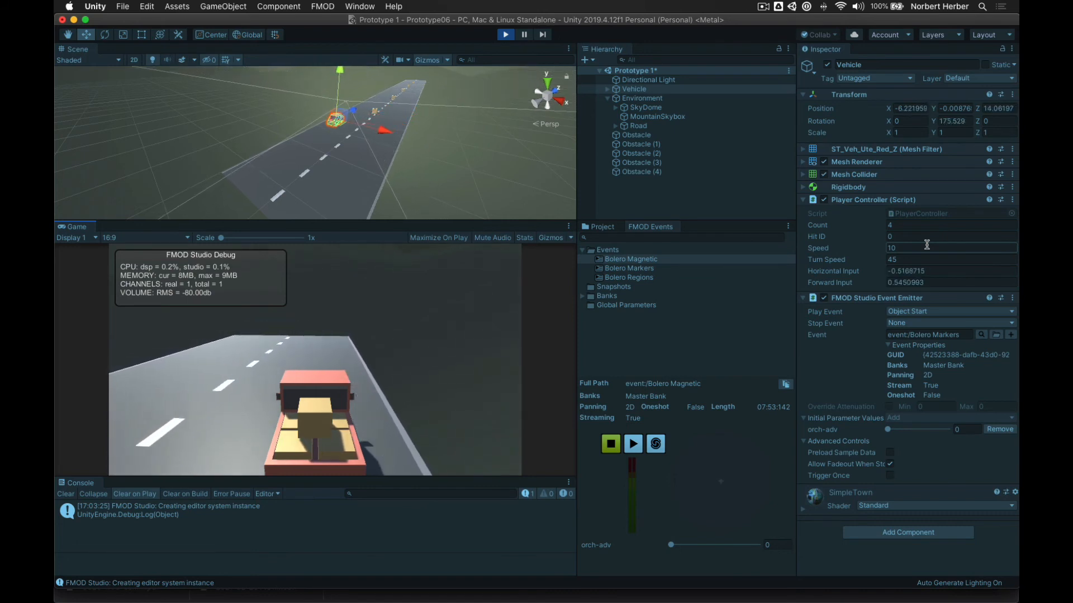
# - Turn sharply left, drive back along the road, and stop the play session
pyautogui.press('Left')
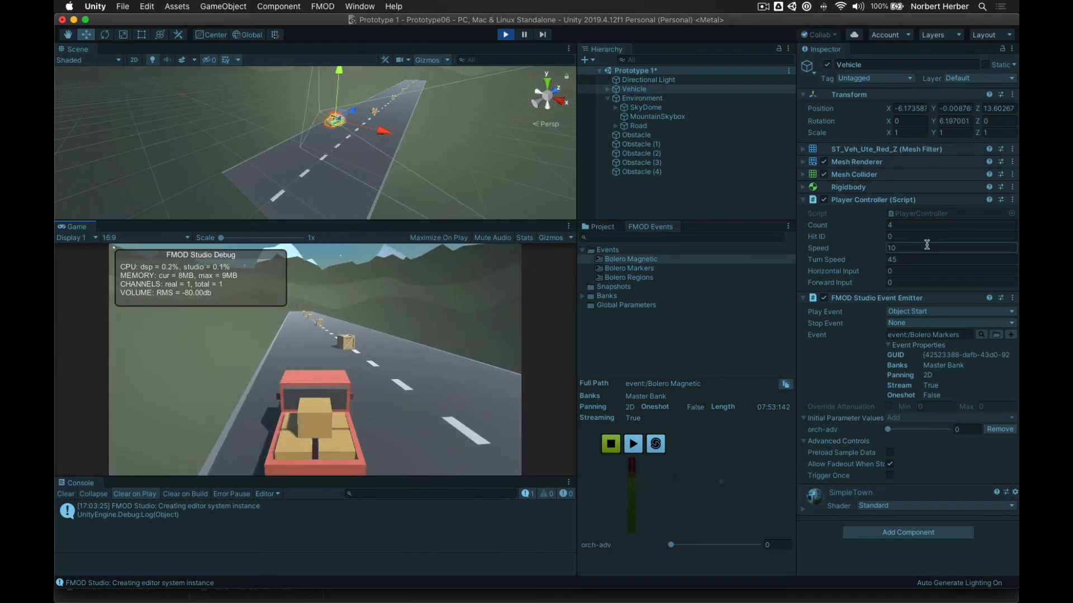
pyautogui.press('Up')
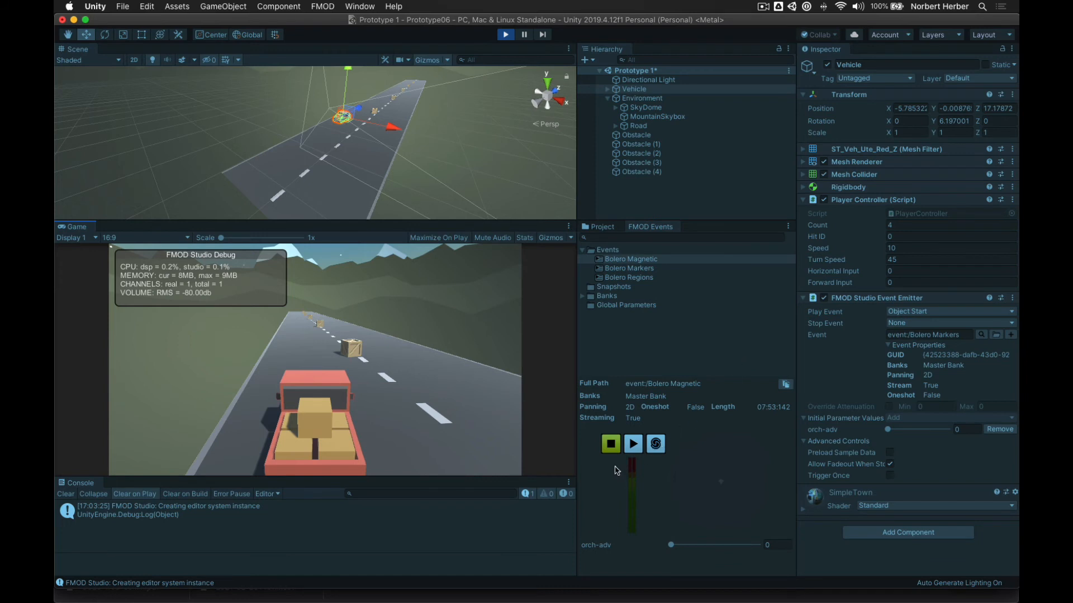
pyautogui.click(505, 37)
# - Uncomment other.gameObject.SetActive(false); on line 47 in Visual Studio, then return to Unity
pyautogui.press('super+Tab')
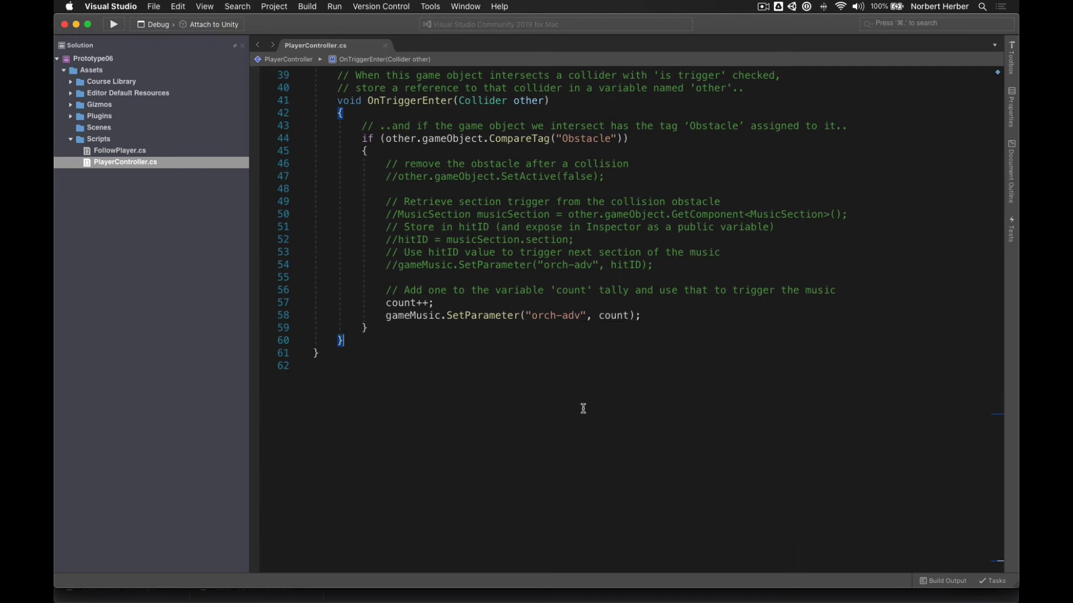
pyautogui.scroll(2, 583, 409)
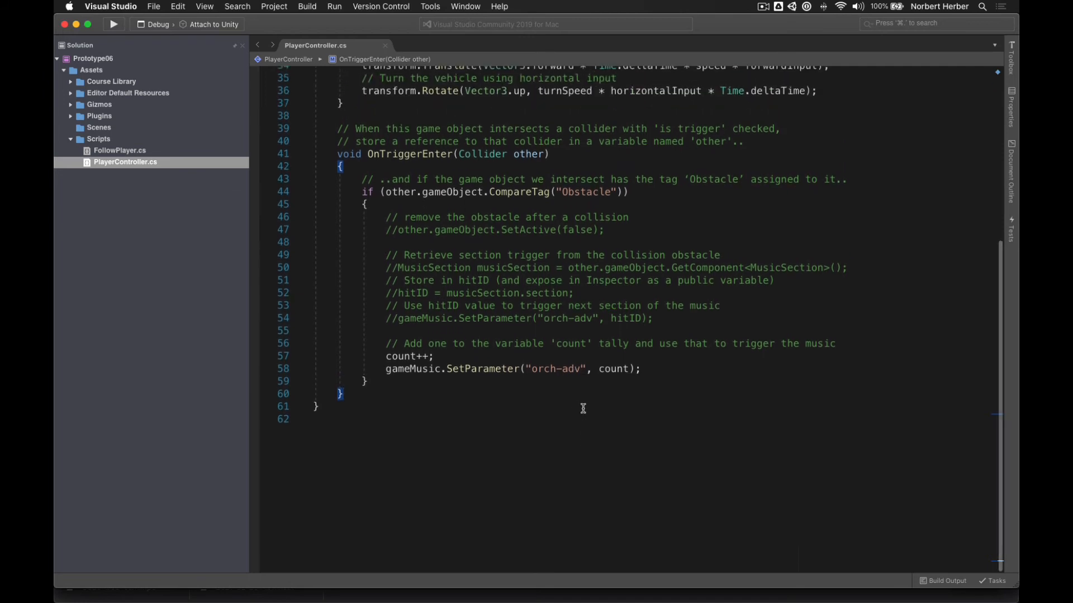
pyautogui.click(400, 230)
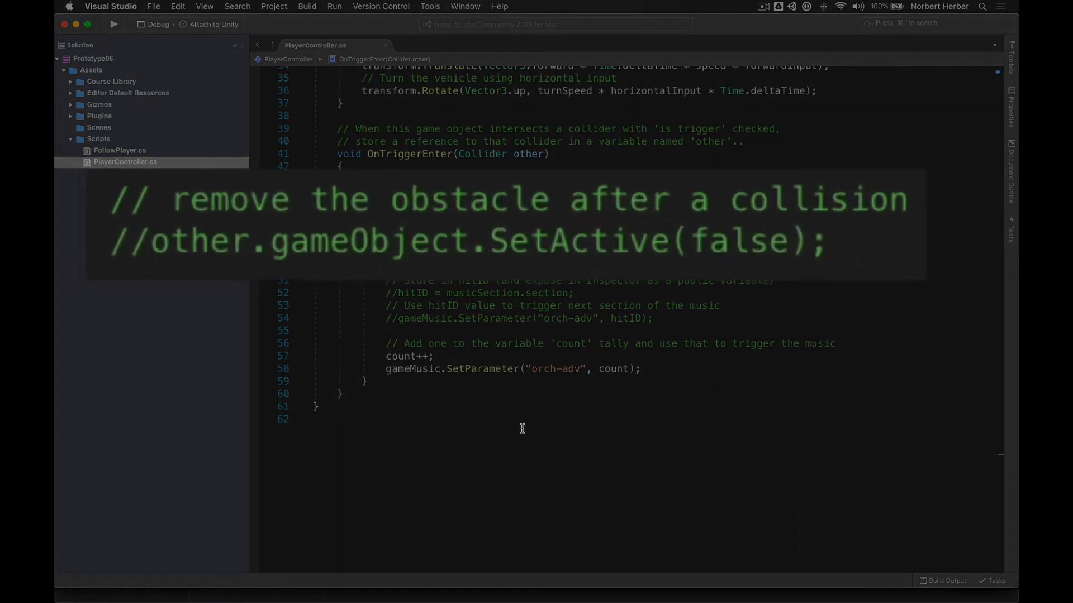
pyautogui.press('BackSpace')
pyautogui.press('BackSpace')
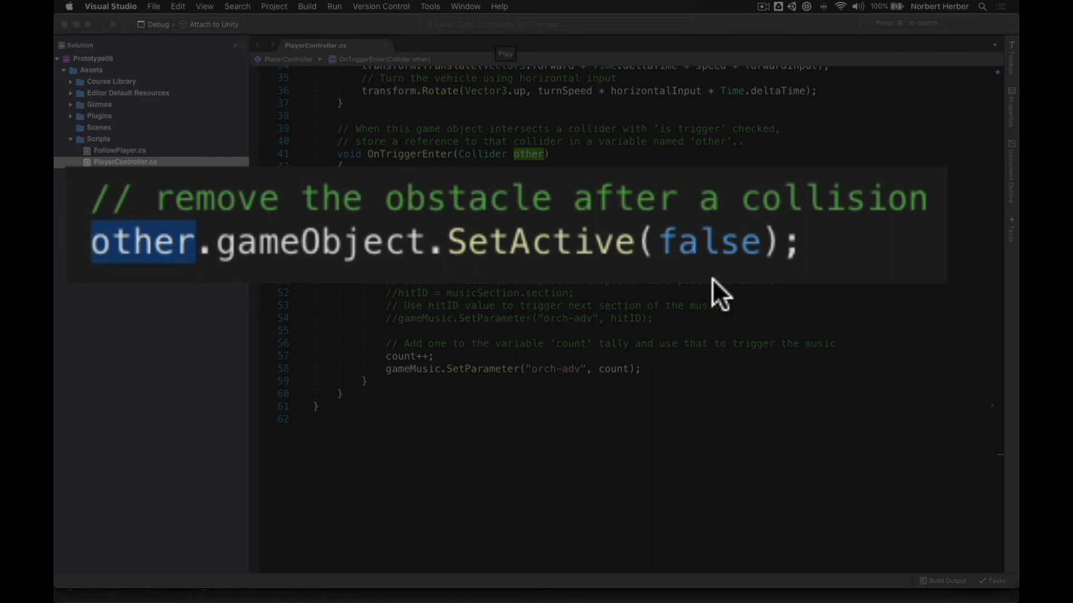
pyautogui.press('super+Tab')
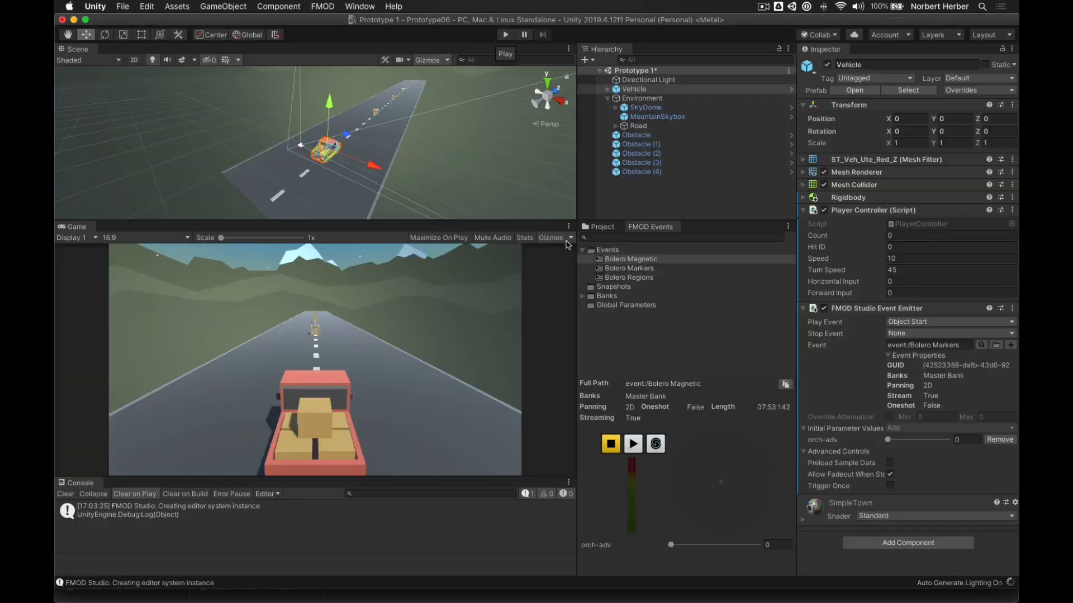
# - Start Play mode, drive the truck into an obstacle, then turn it around
pyautogui.click(506, 36)
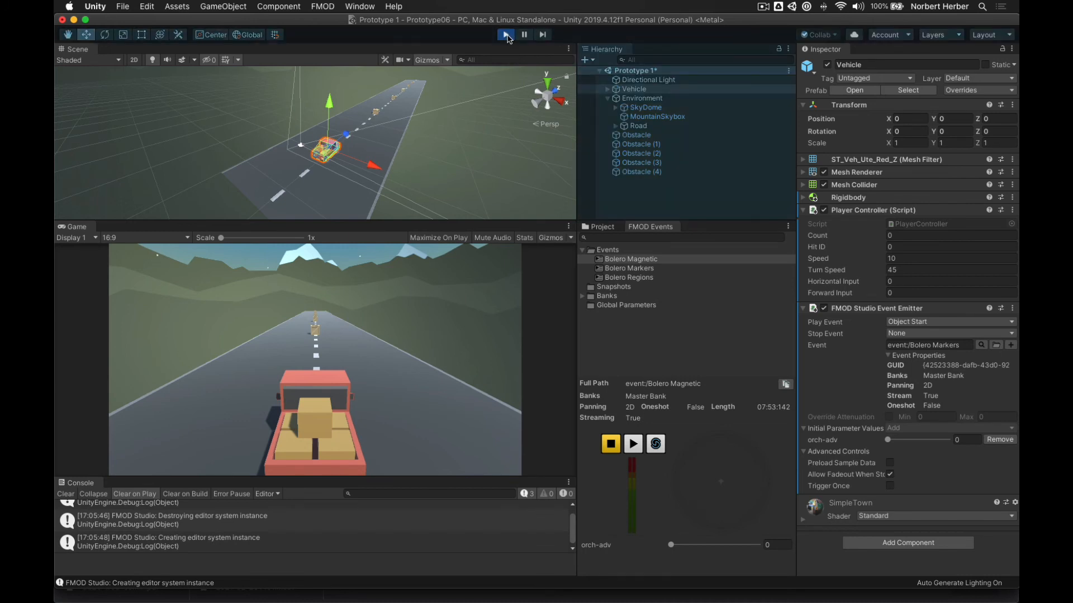
pyautogui.press('Up')
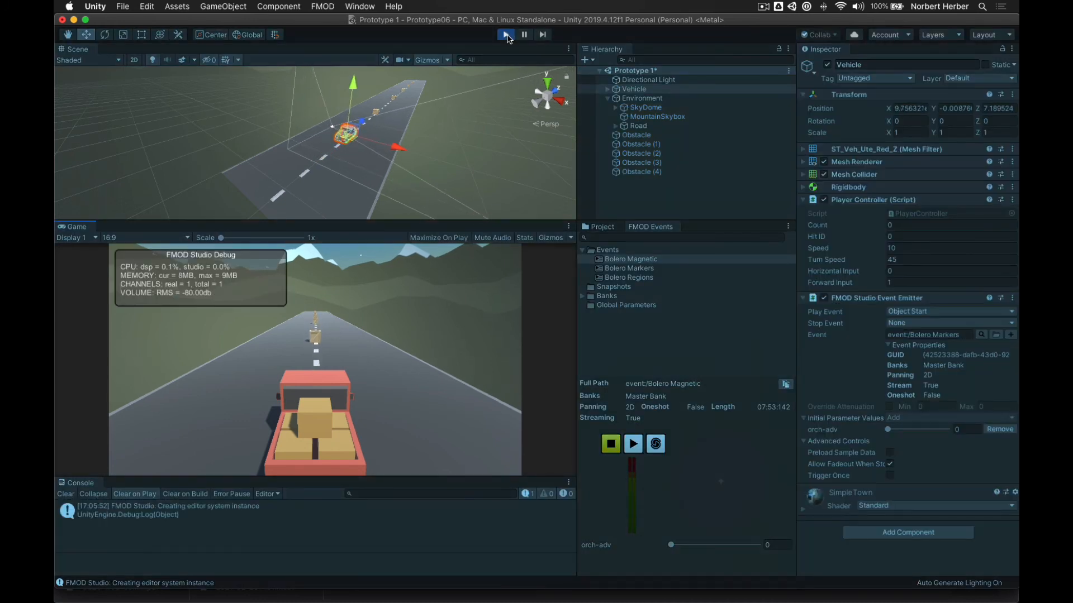
pyautogui.press('Right')
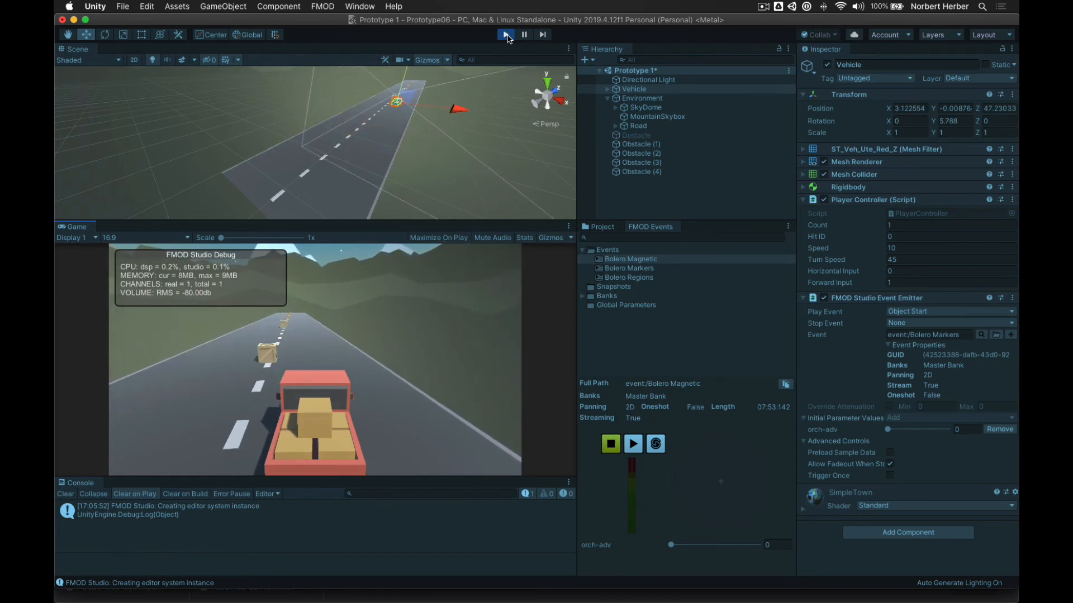
pyautogui.press('Left')
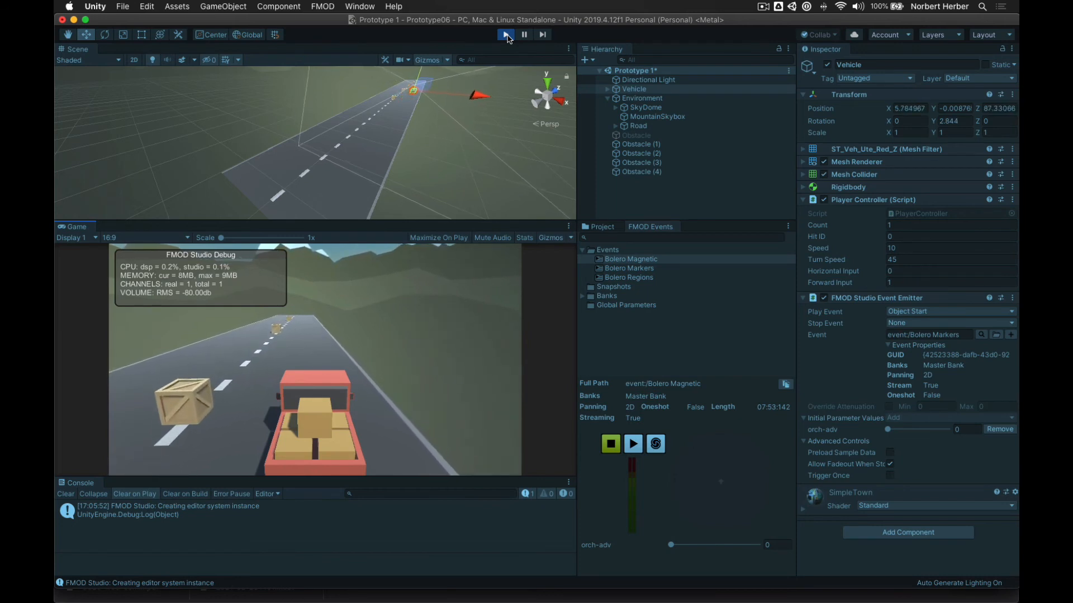
pyautogui.press('Left')
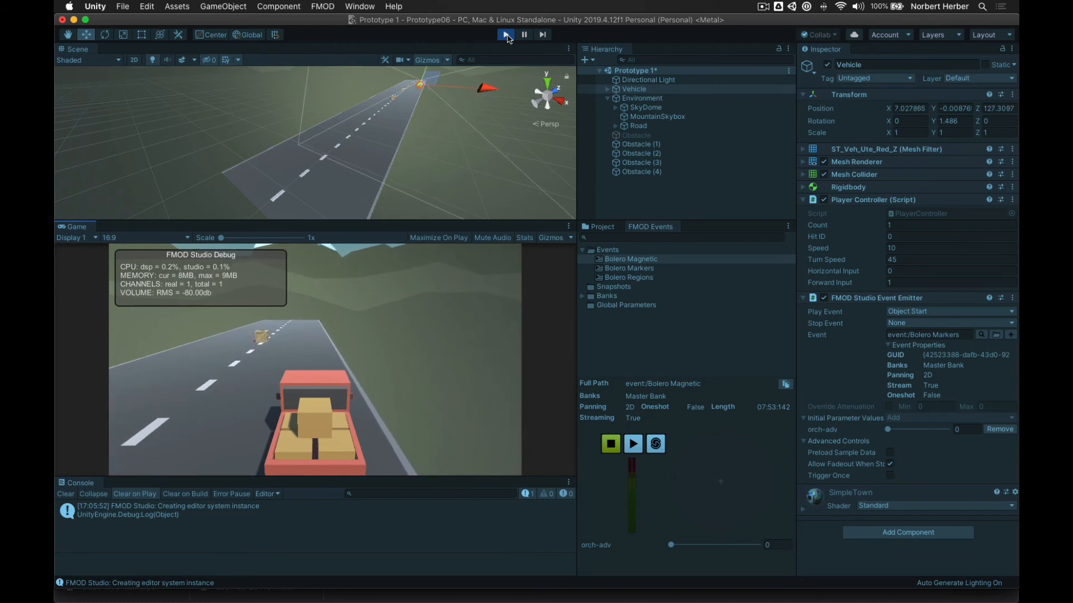
pyautogui.press('Left')
pyautogui.press('Left')
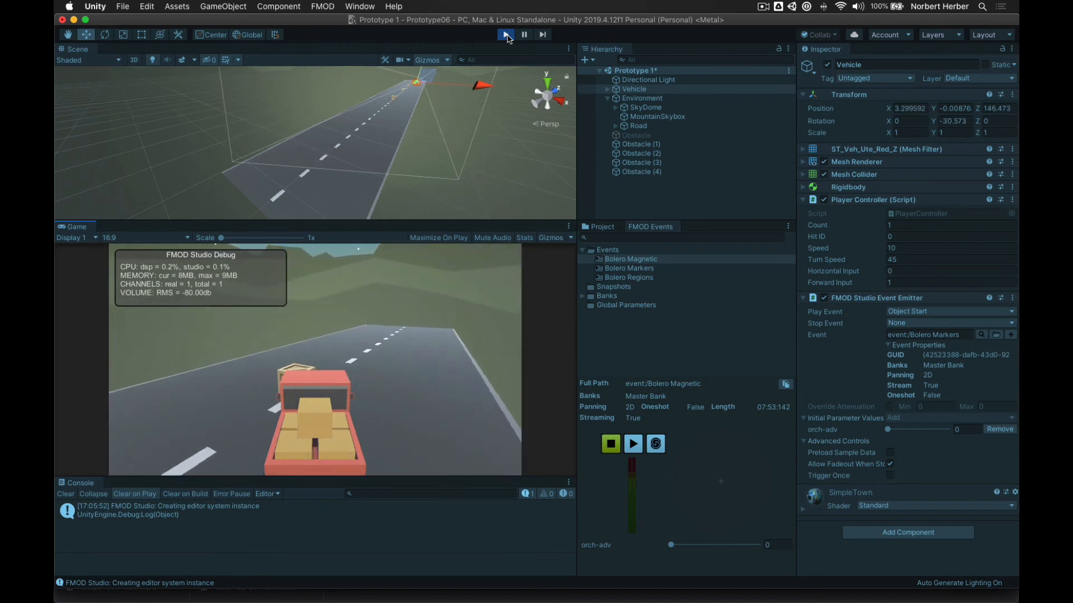
pyautogui.press('Right')
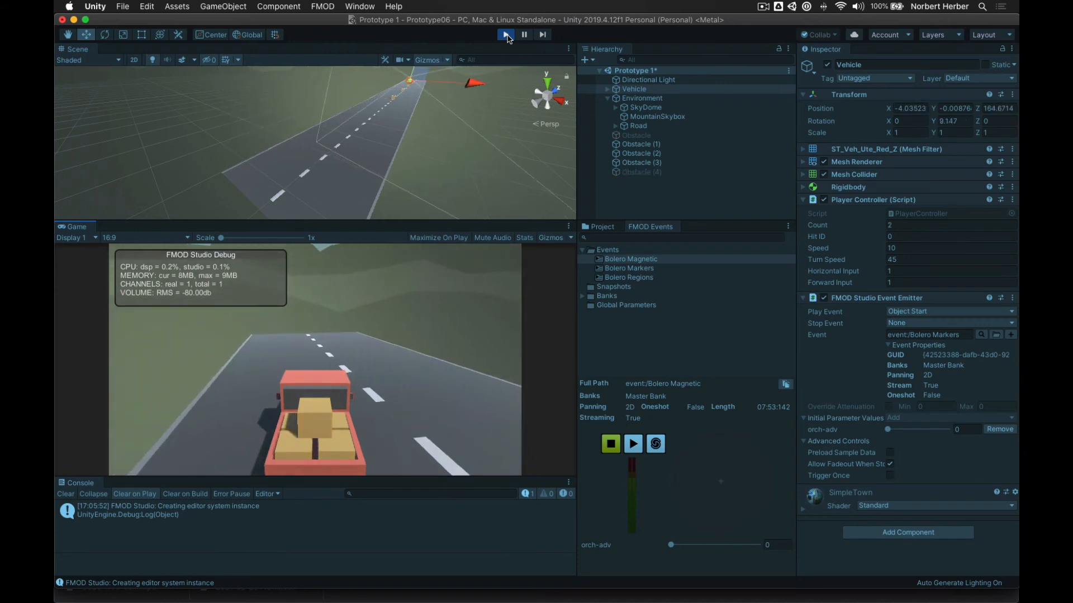
pyautogui.press('Right')
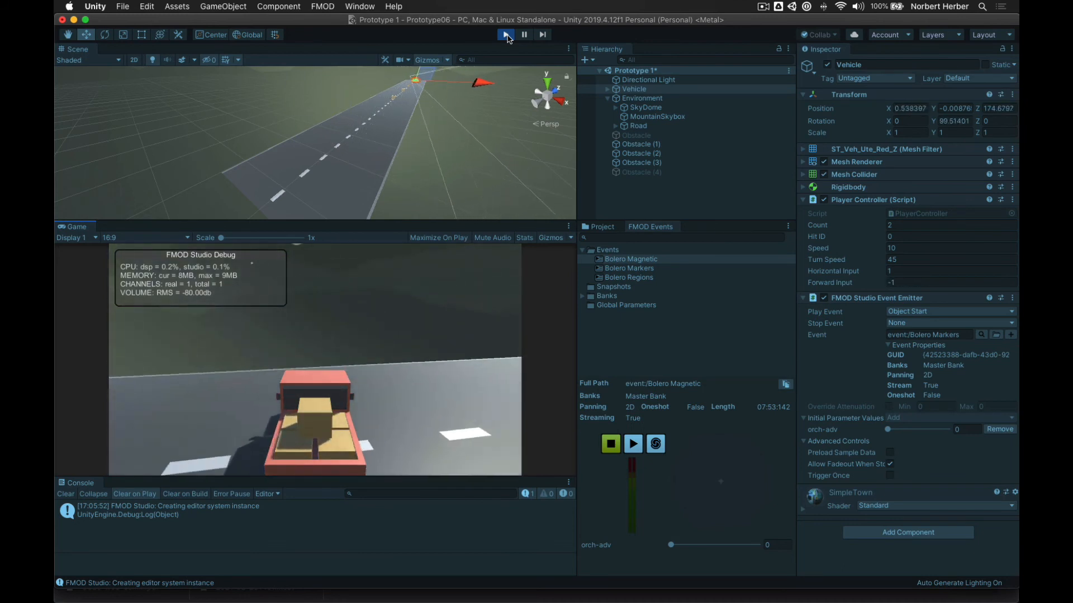
pyautogui.press('Right')
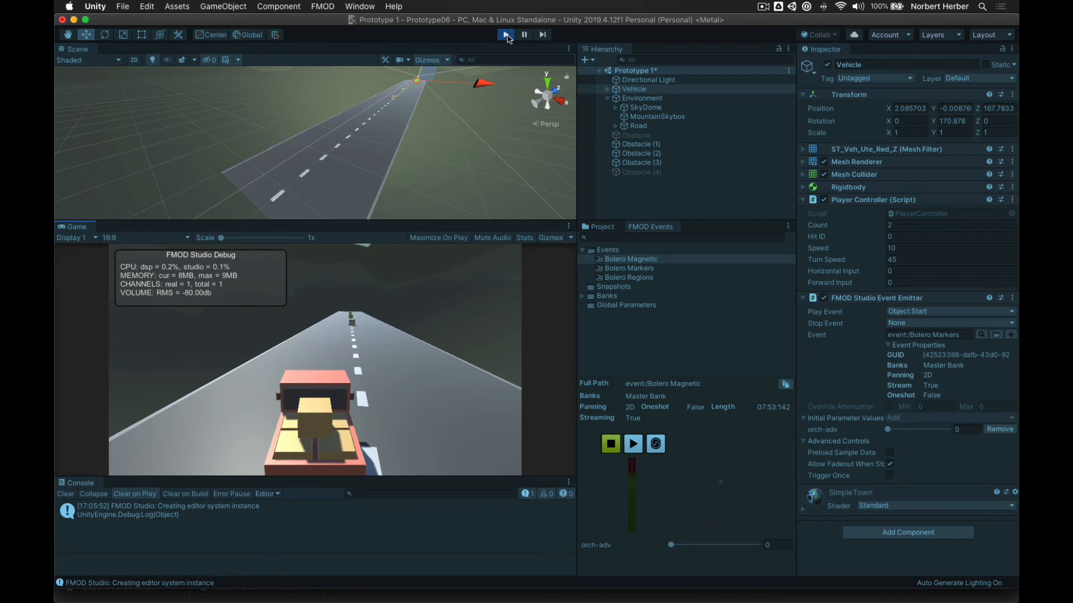
# - Drive the truck back down the road past the crate, with Count now at 2
pyautogui.press('Up')
pyautogui.press('Right')
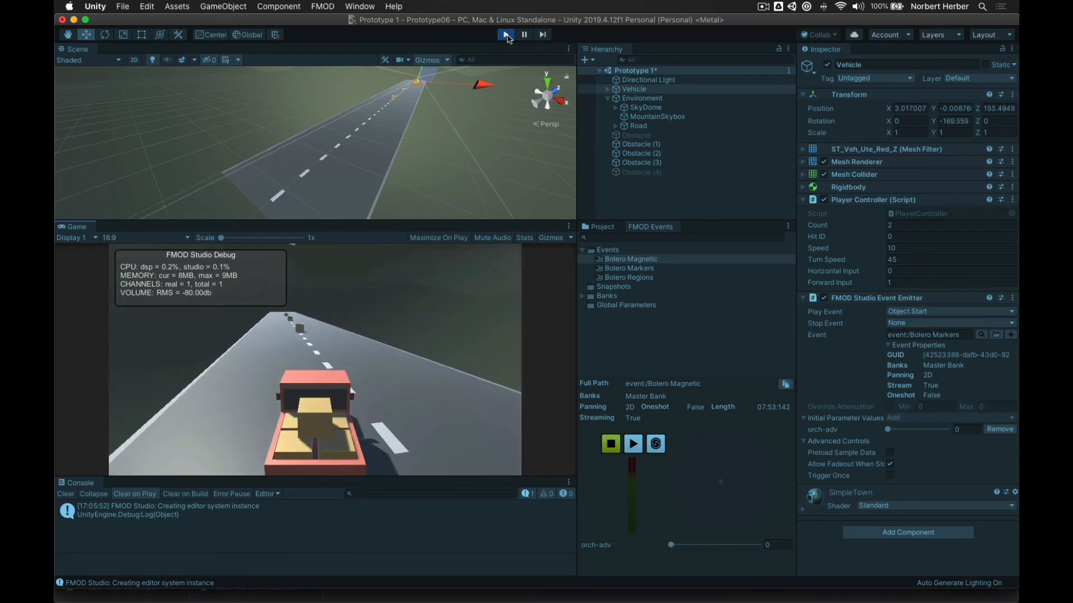
pyautogui.press('Left')
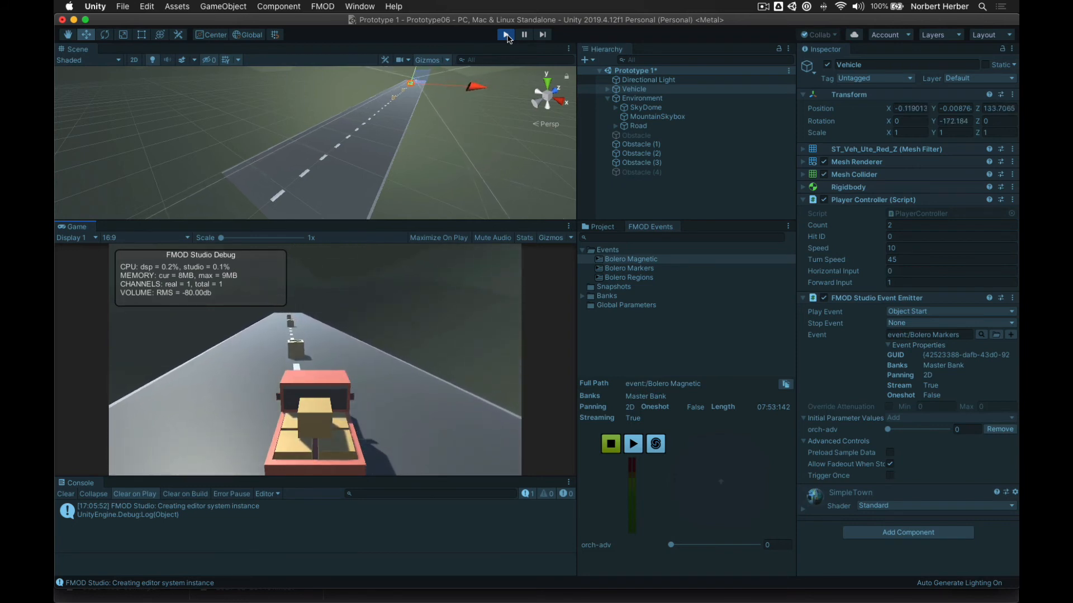
pyautogui.press('Right')
pyautogui.press('Left')
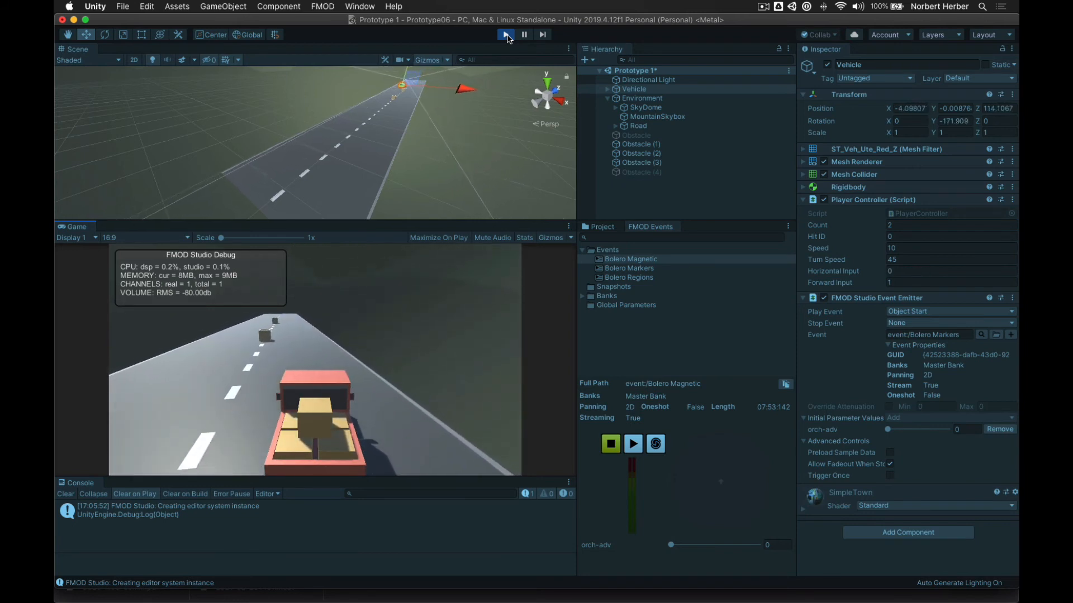
pyautogui.press('Left')
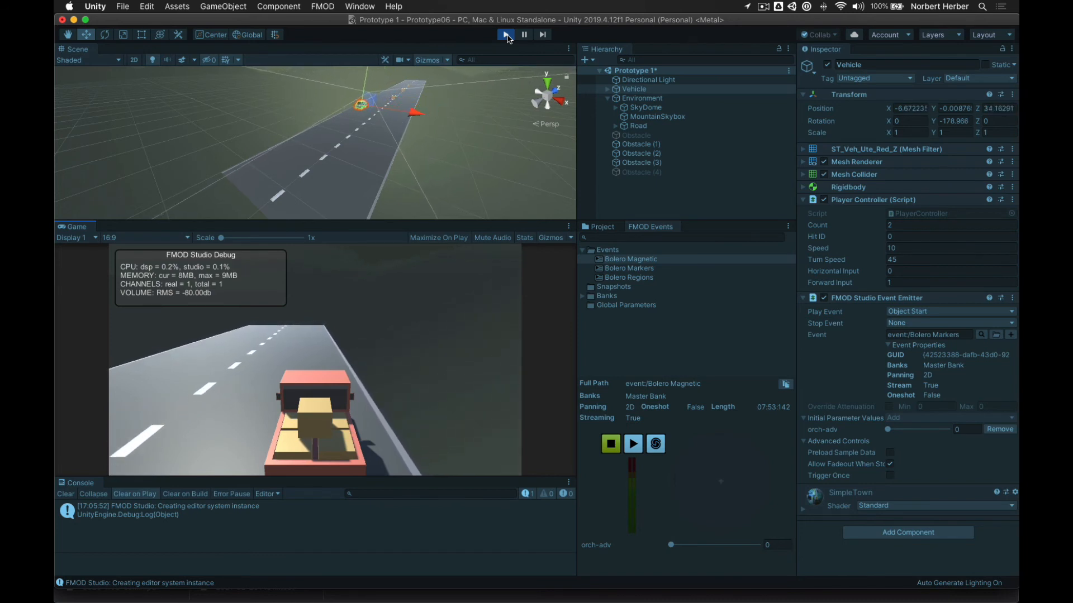
# - Turn the truck around, steer it into the next obstacle, and head back down the road
pyautogui.press('Left')
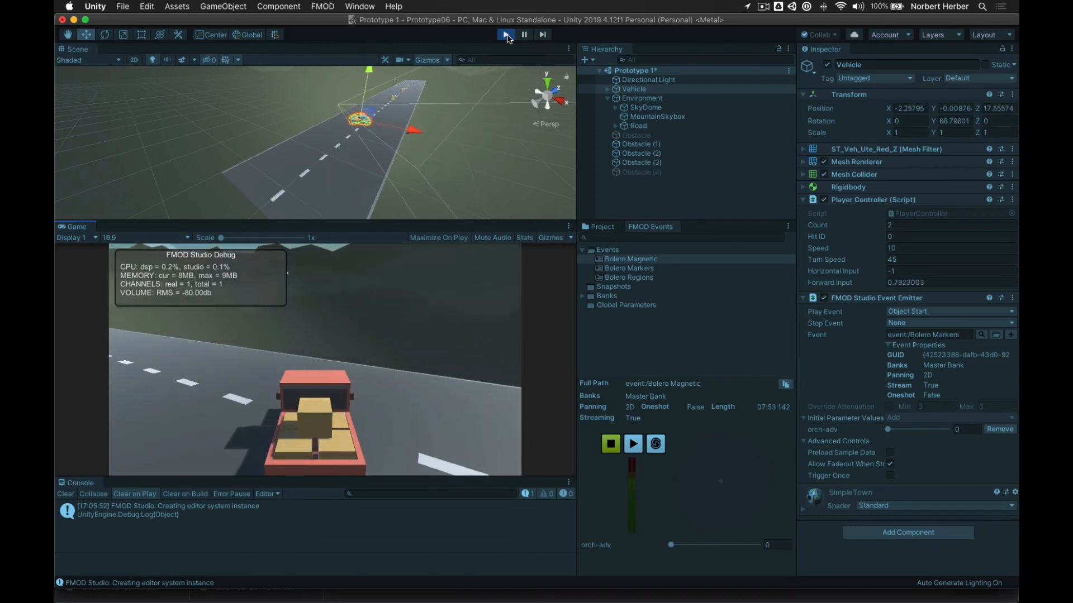
pyautogui.press('Down')
pyautogui.press('Up')
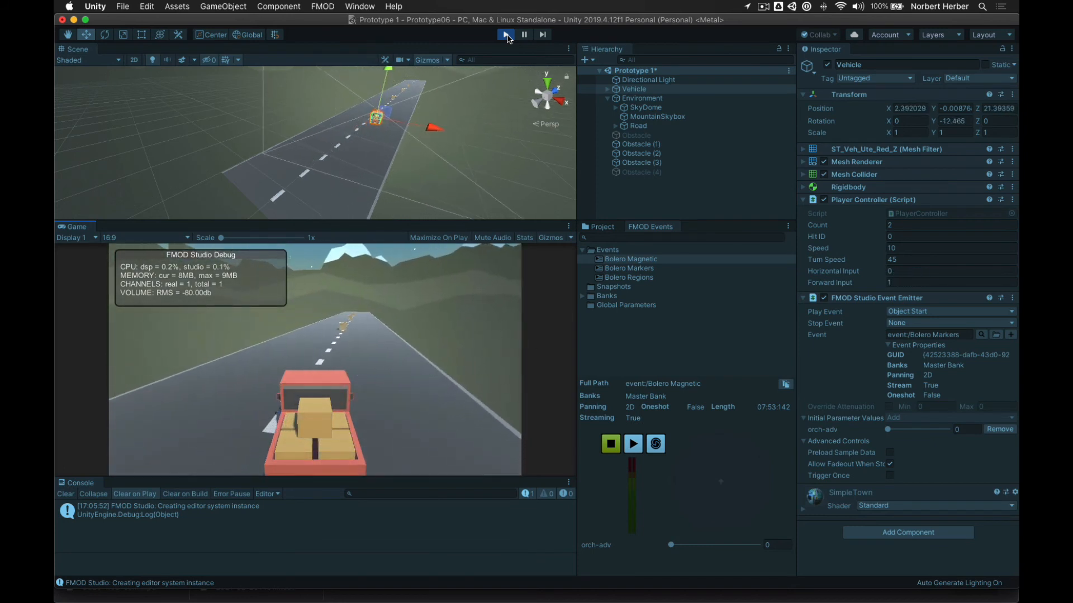
pyautogui.press('Right')
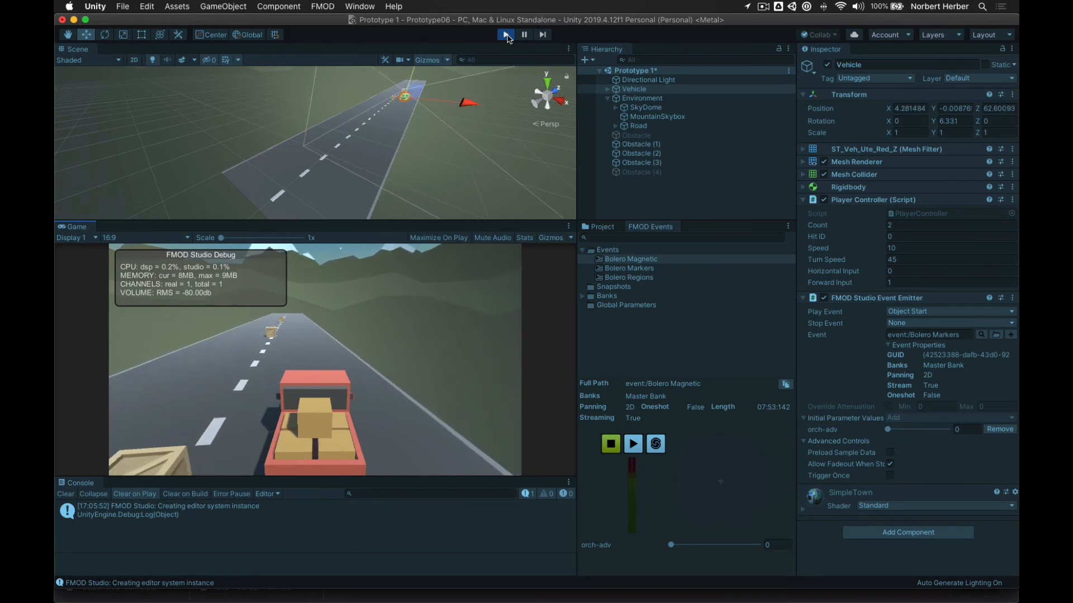
pyautogui.press('Left')
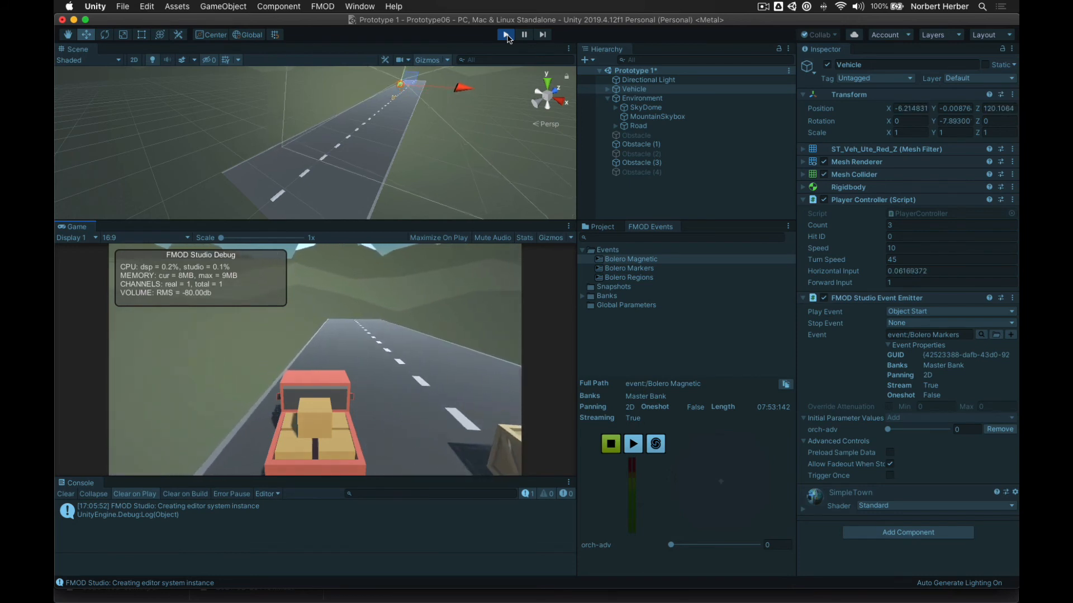
pyautogui.press('Right')
pyautogui.press('Left')
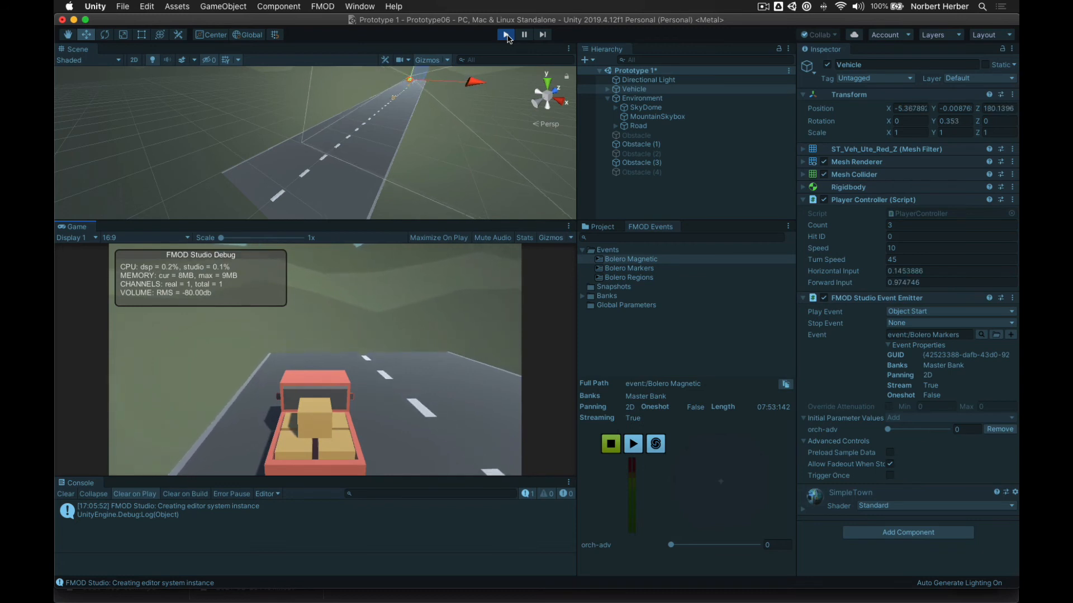
pyautogui.press('Right')
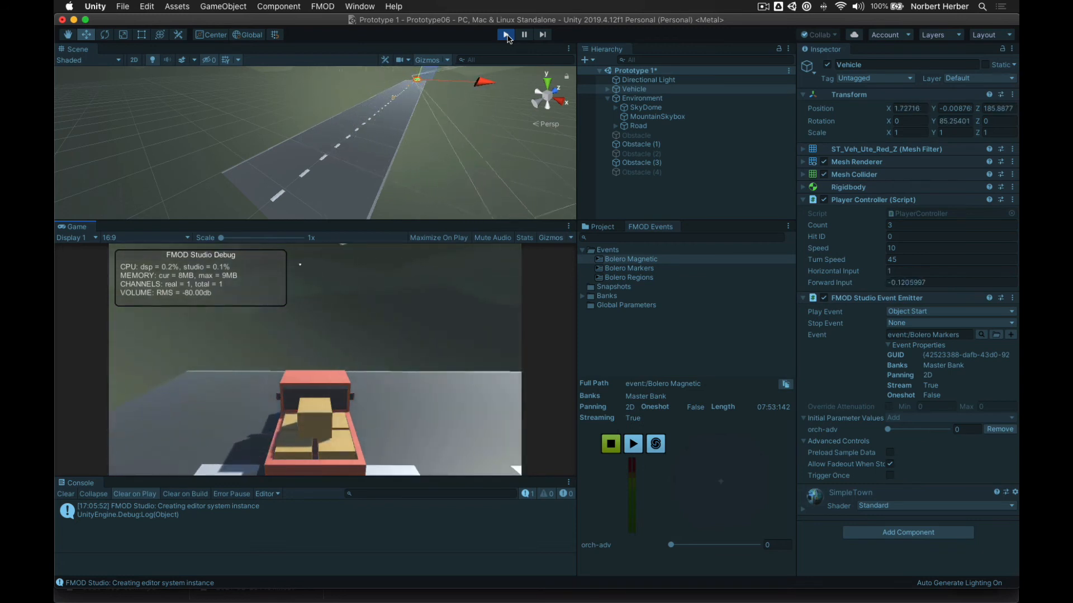
pyautogui.press('Down')
pyautogui.press('Up')
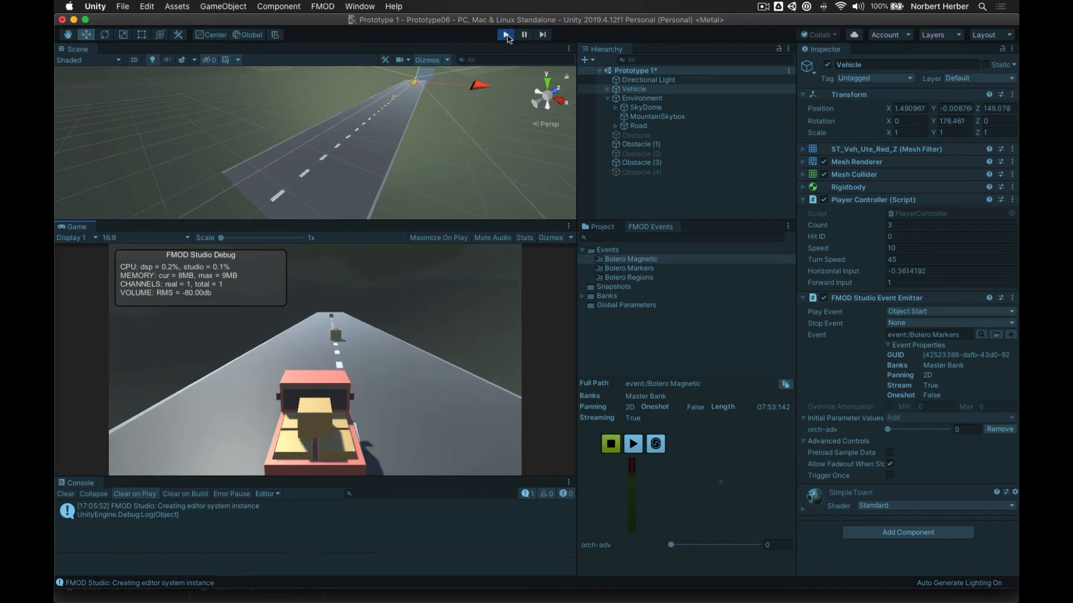
# - Steer right into another obstacle, then back up and turn to head the other way
pyautogui.press('Left')
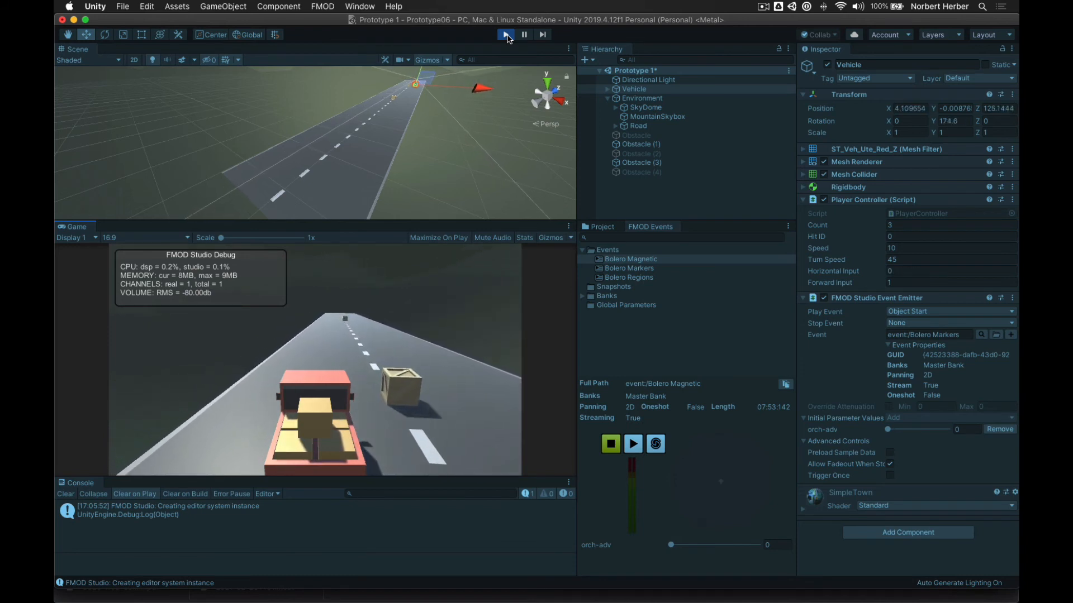
pyautogui.press('Right')
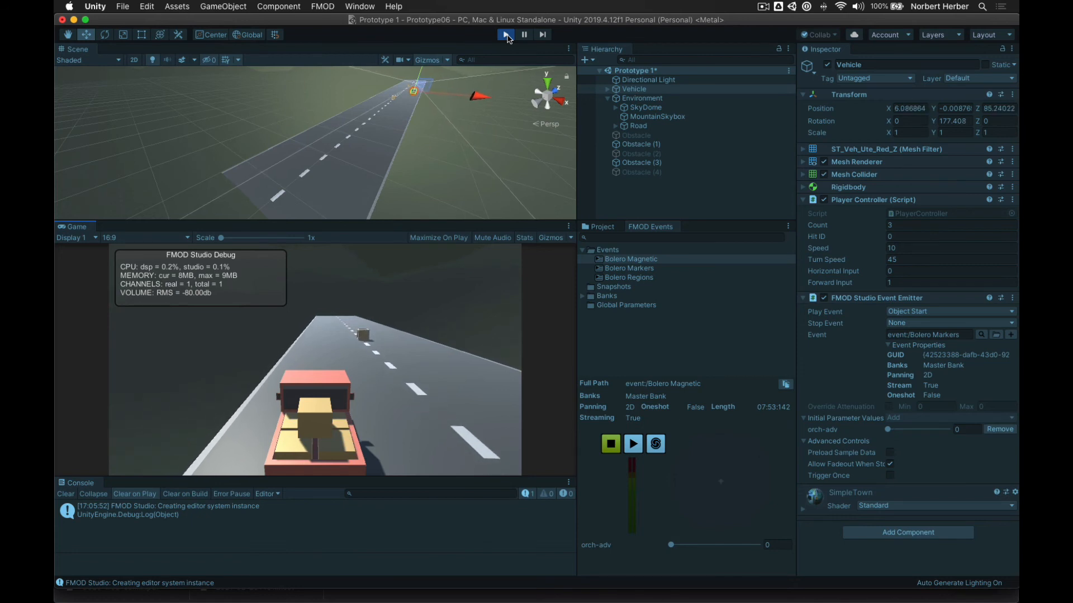
pyautogui.press('Right')
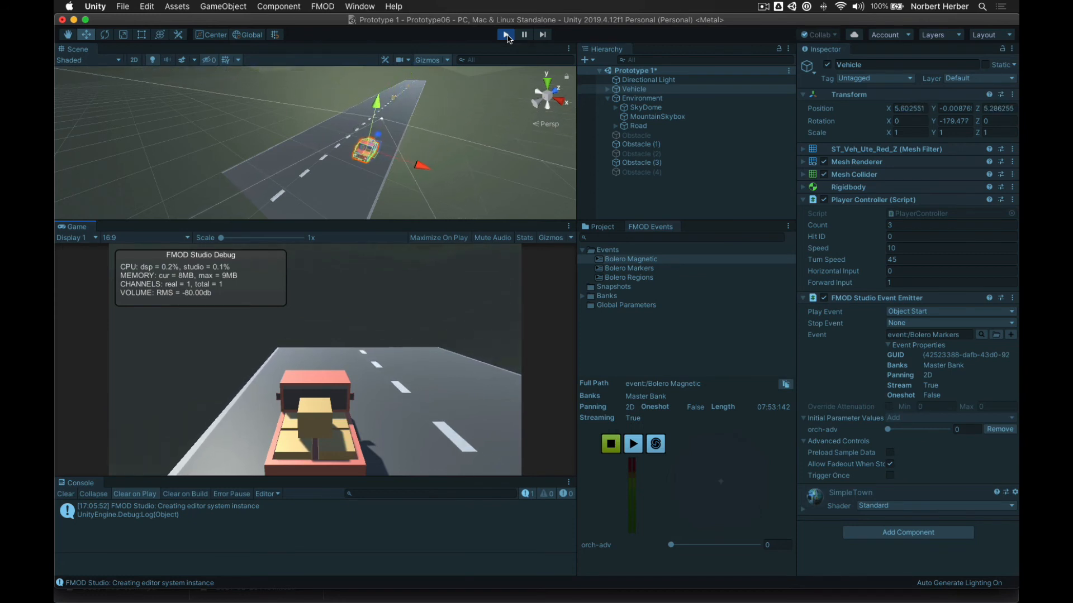
pyautogui.press('Right')
pyautogui.press('Down')
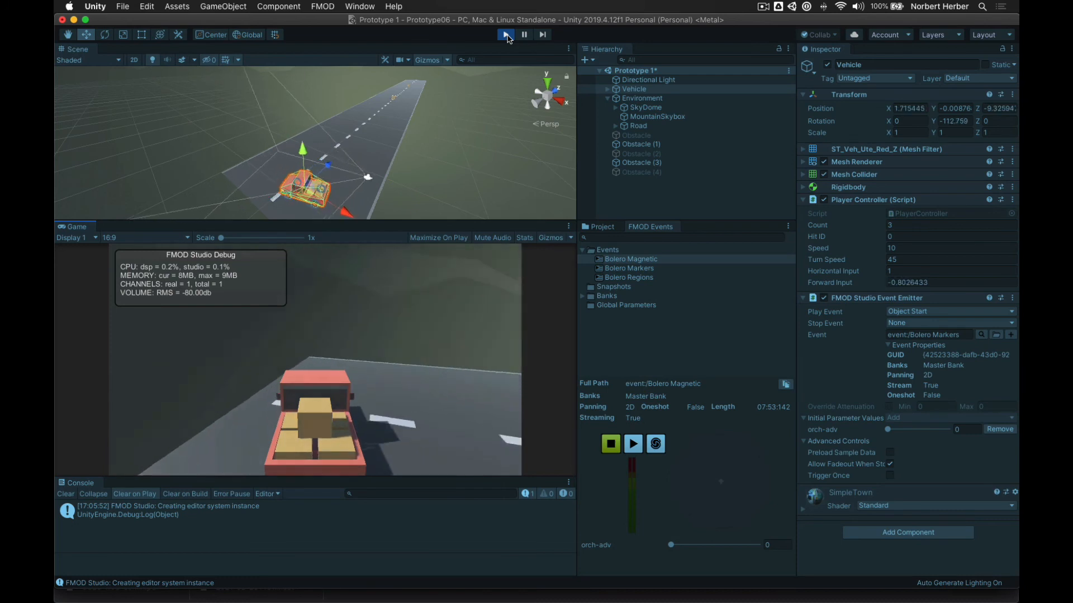
pyautogui.press('Up')
pyautogui.press('Down')
pyautogui.press('Up')
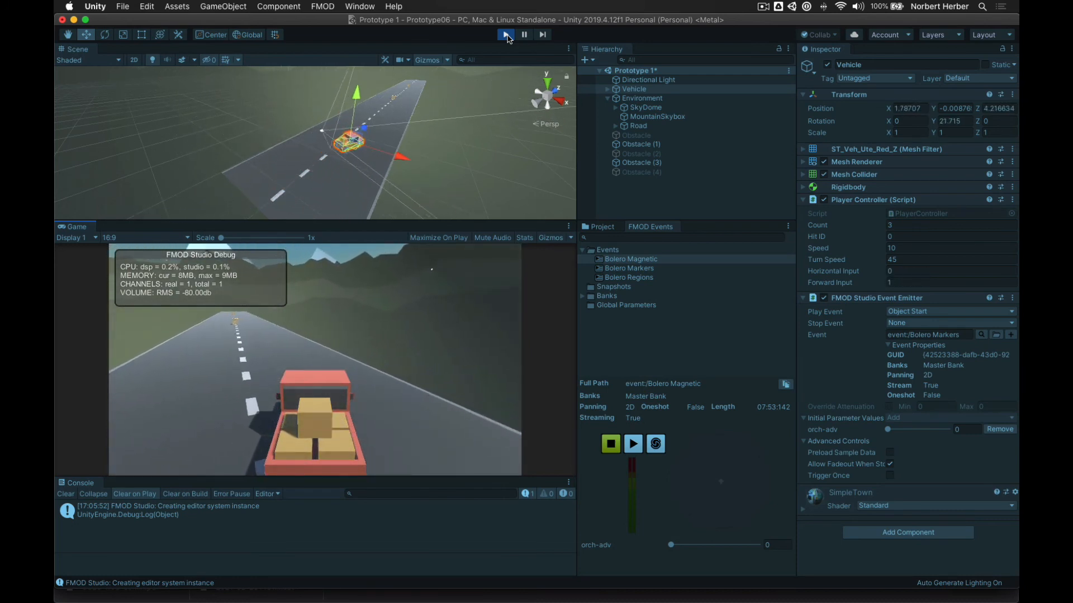
# - Aim the truck at the remaining crate until Count reaches 4, then exit Play mode
pyautogui.press('Left')
pyautogui.press('Left')
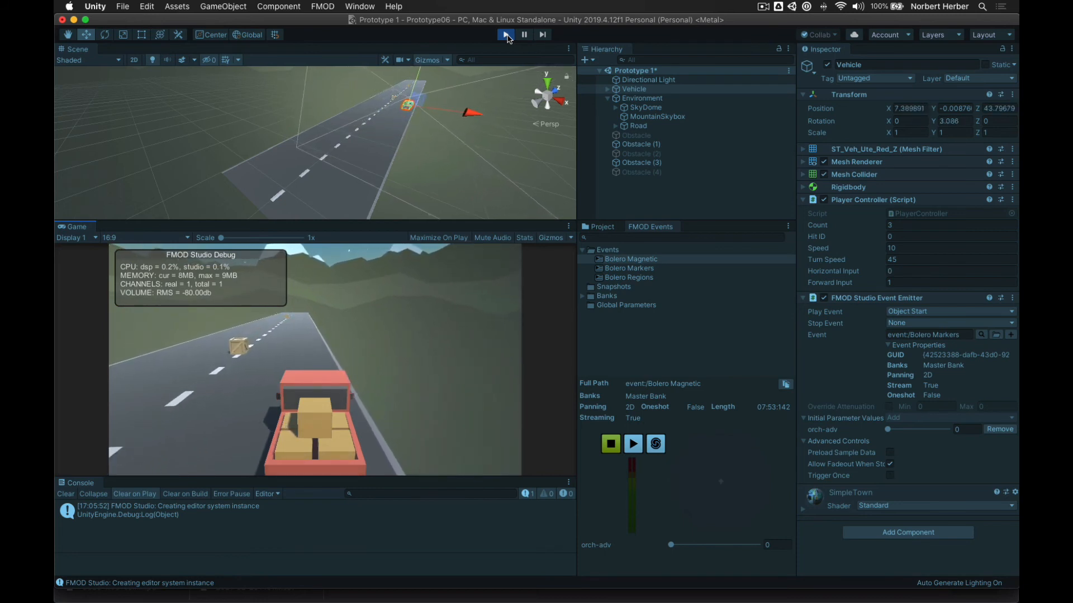
pyautogui.press('Left')
pyautogui.press('Left')
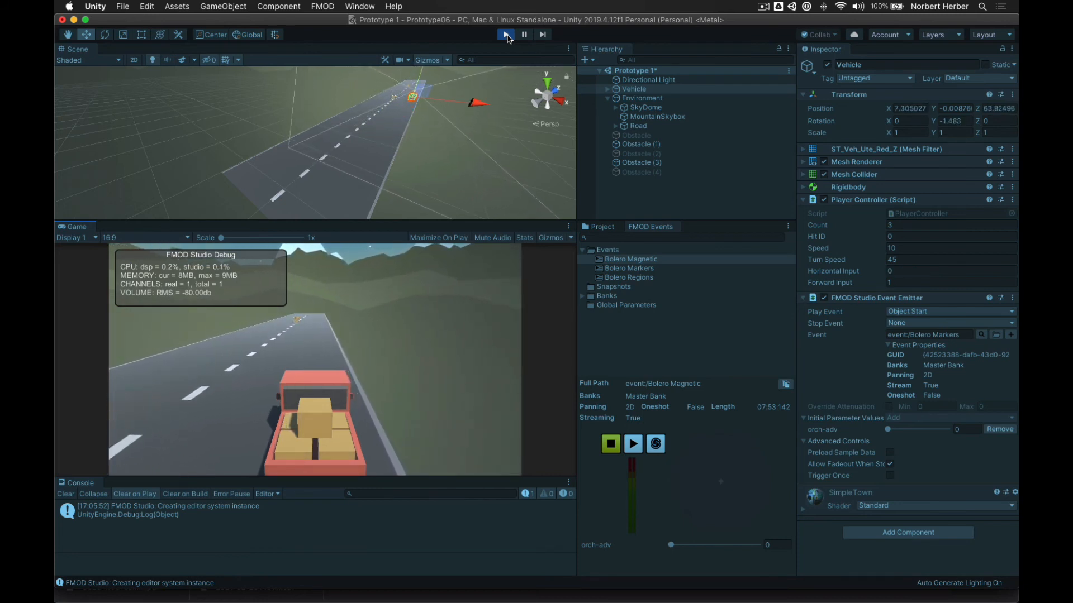
pyautogui.press('Right')
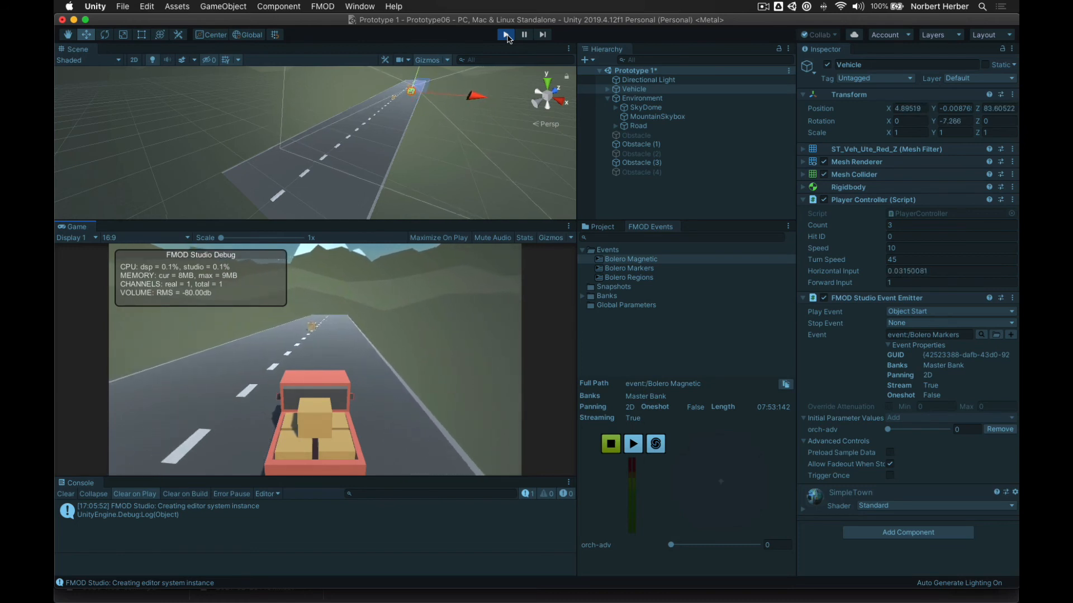
pyautogui.press('Left')
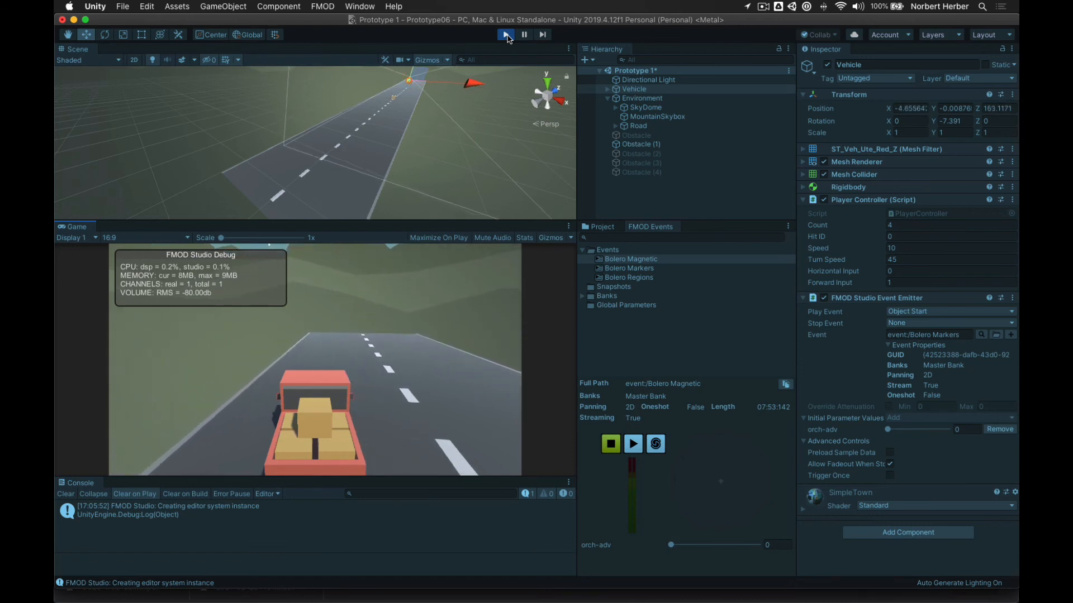
pyautogui.press('Right')
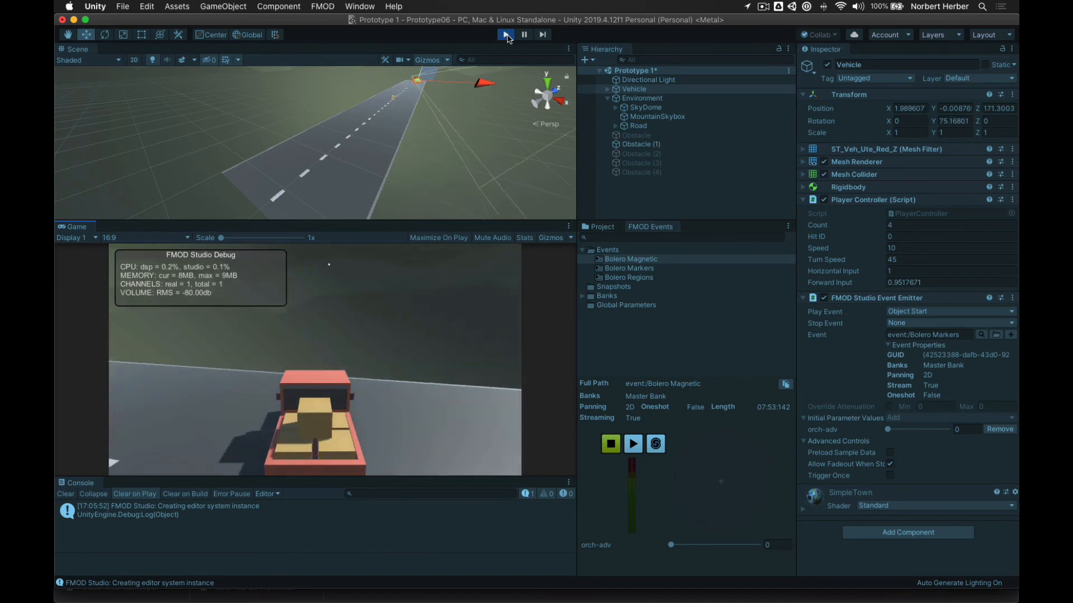
pyautogui.press('Down')
pyautogui.press('Up')
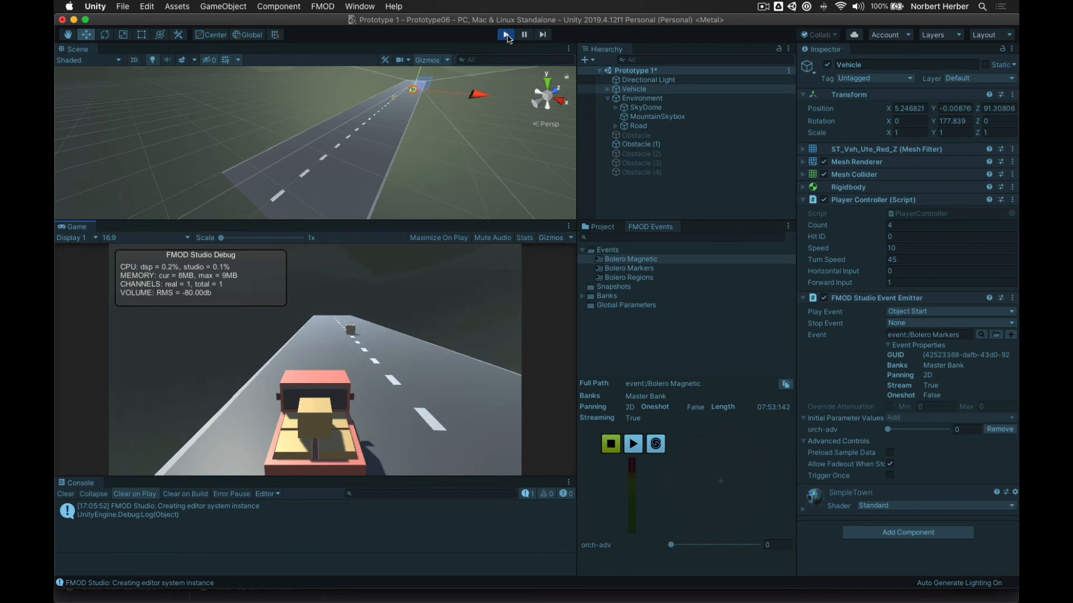
pyautogui.press('Right')
pyautogui.click(506, 35)
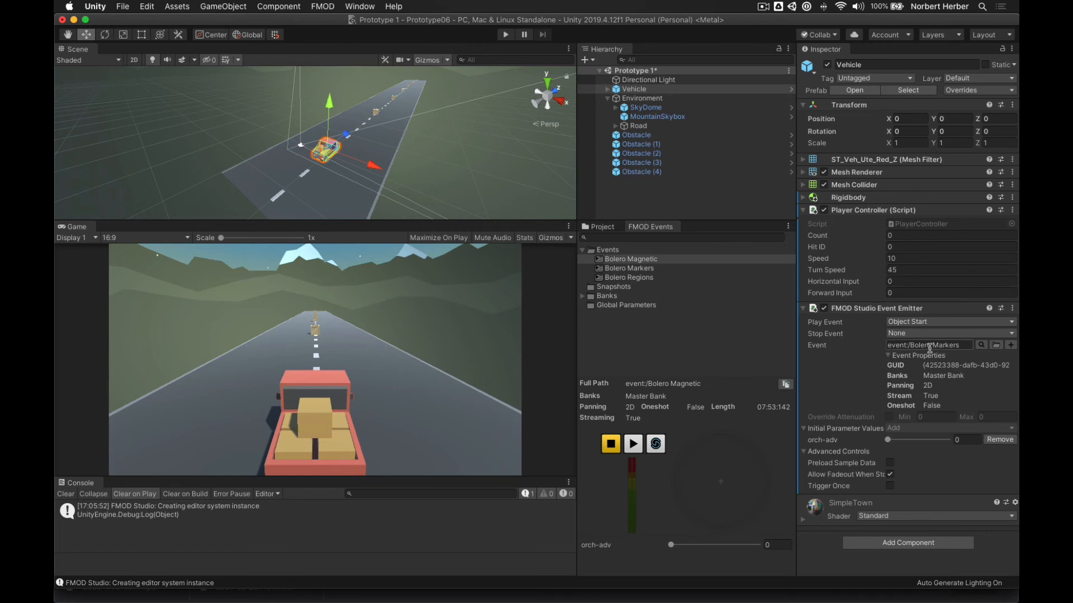
# - Set the Vehicle emitter's event to Bolero Regions in the event browser, then switch to Visual Studio
pyautogui.click(982, 345)
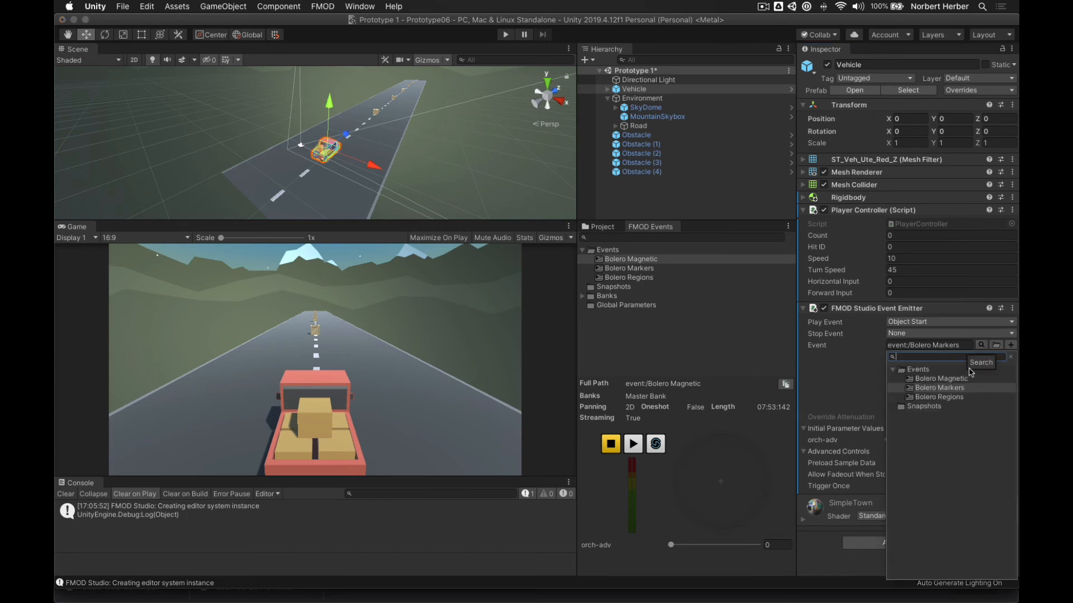
pyautogui.click(951, 398)
pyautogui.click(951, 398)
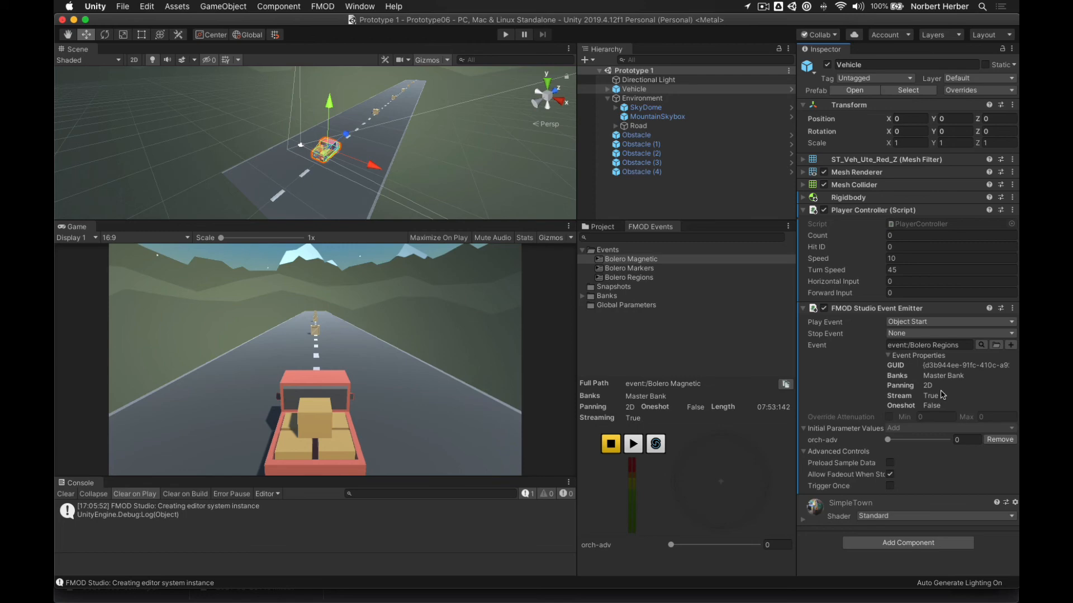
pyautogui.press('super+Tab')
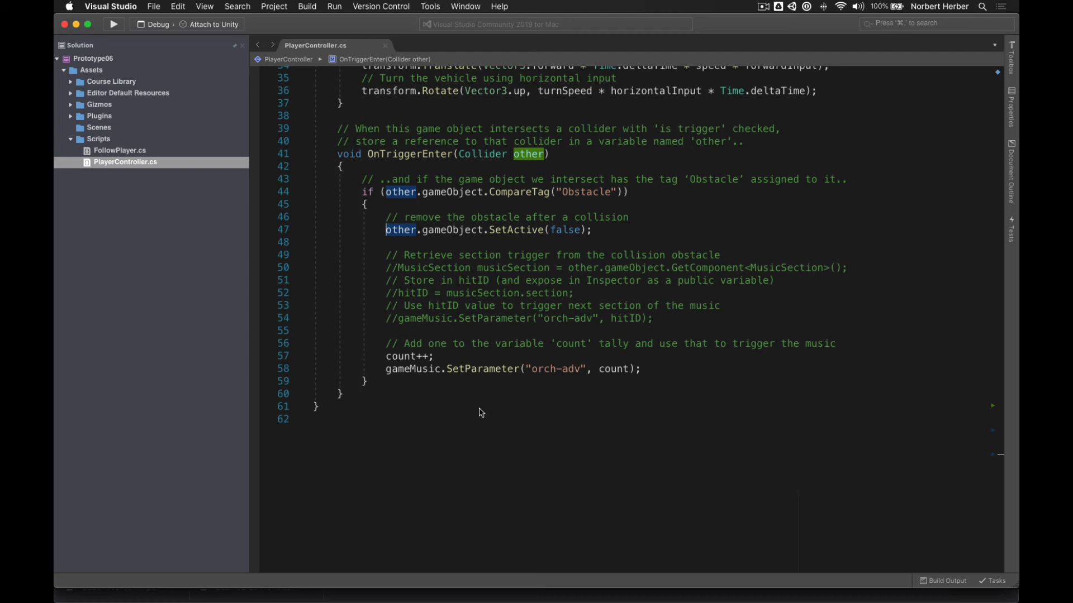
# - Review OnTriggerEnter's count increment and orch-adv code in PlayerController.cs, then return to Unity
pyautogui.scroll(1, 482, 413)
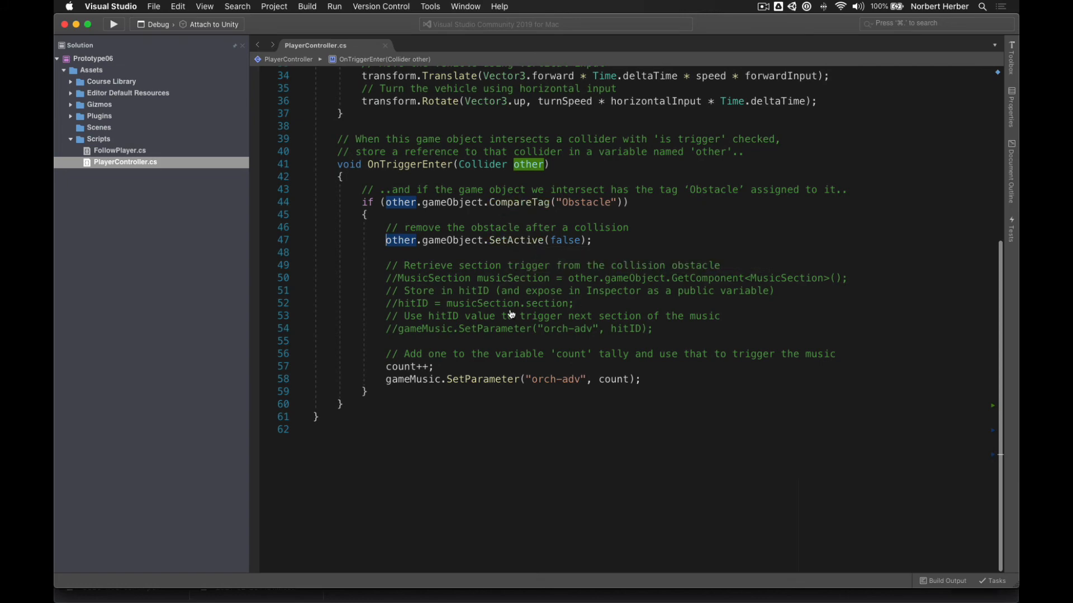
pyautogui.press('super+Tab')
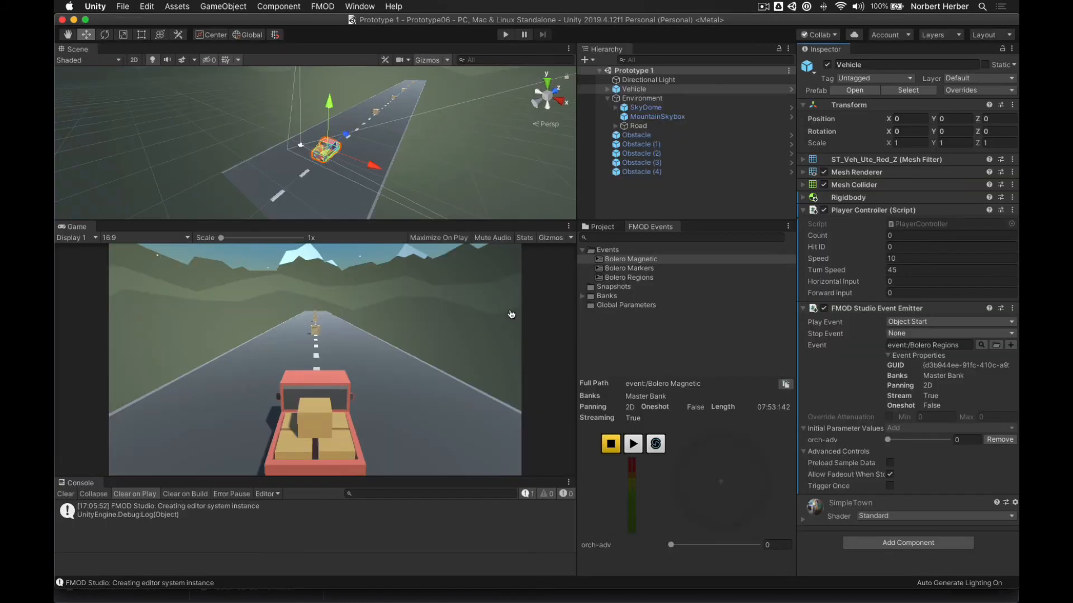
# - Start Play mode and drive the truck into the crates along the road, raising Count to 3
pyautogui.click(510, 36)
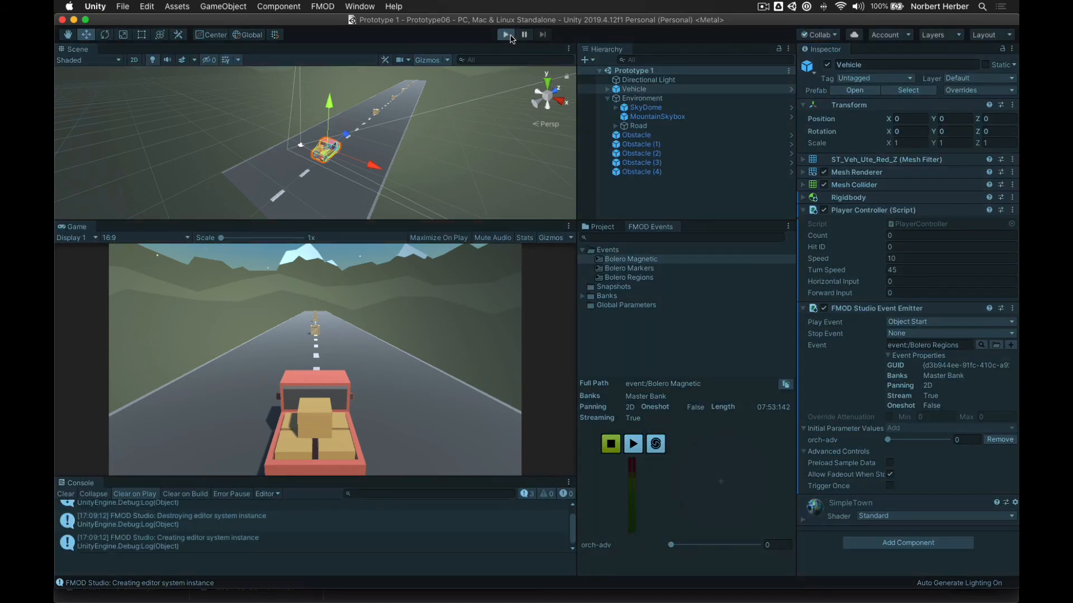
pyautogui.press('Up')
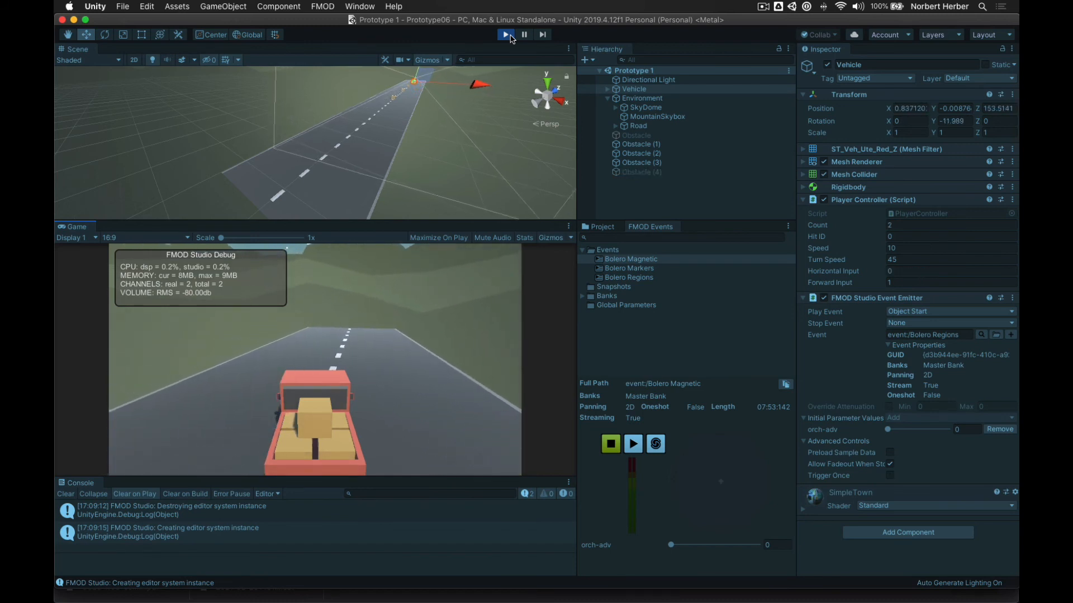
pyautogui.press('Right')
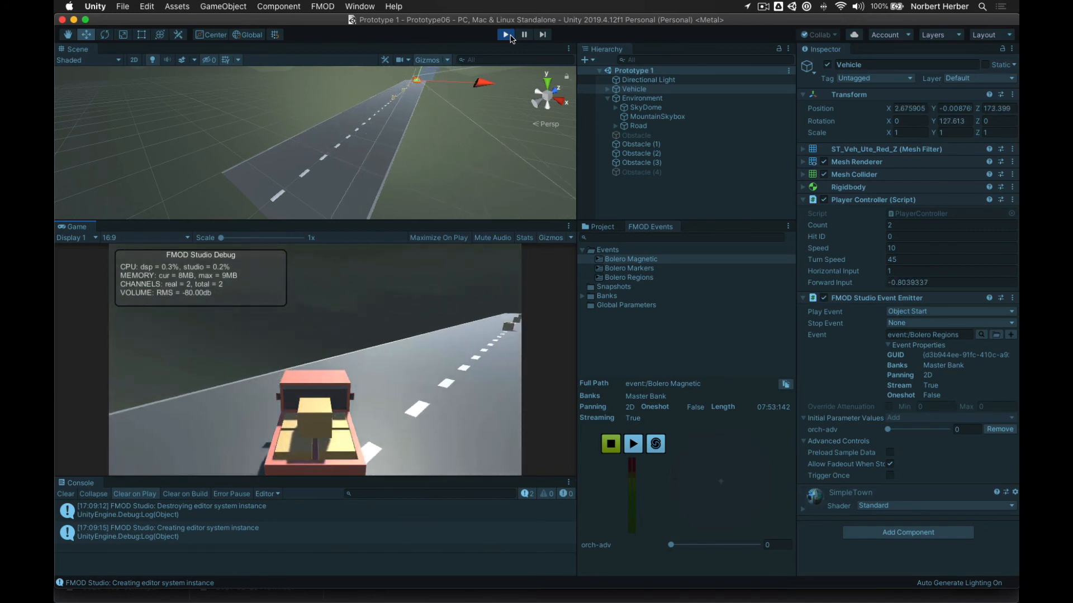
pyautogui.press('Left')
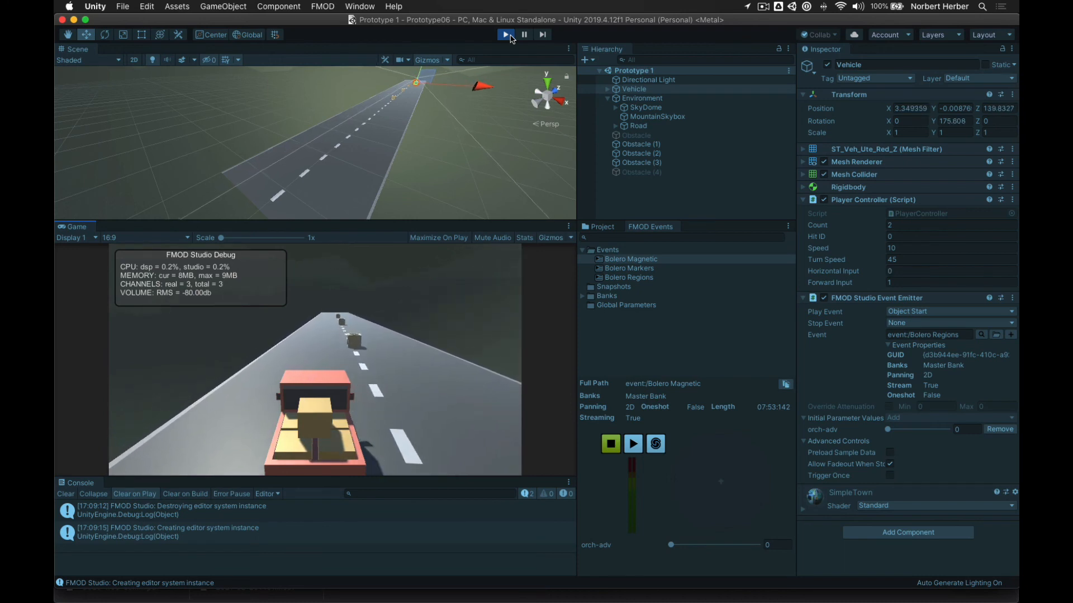
pyautogui.press('Right')
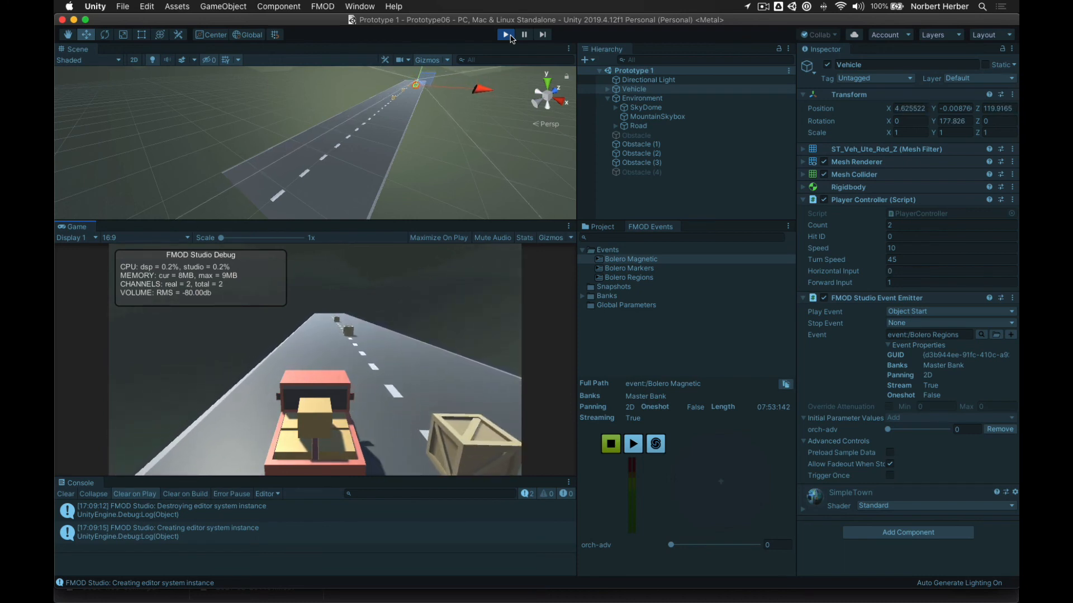
pyautogui.press('Right')
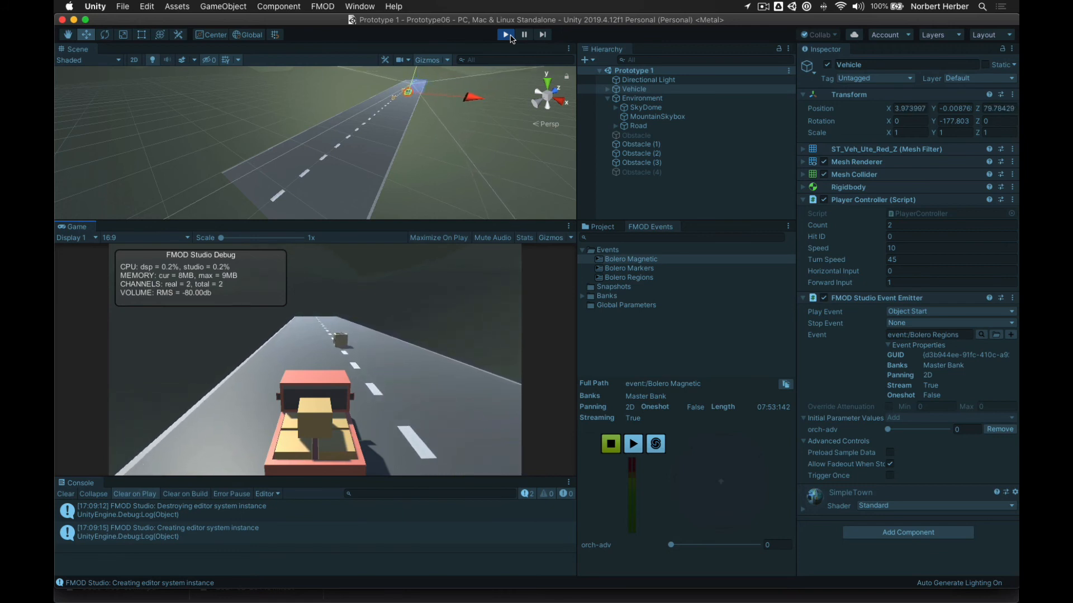
pyautogui.press('Right')
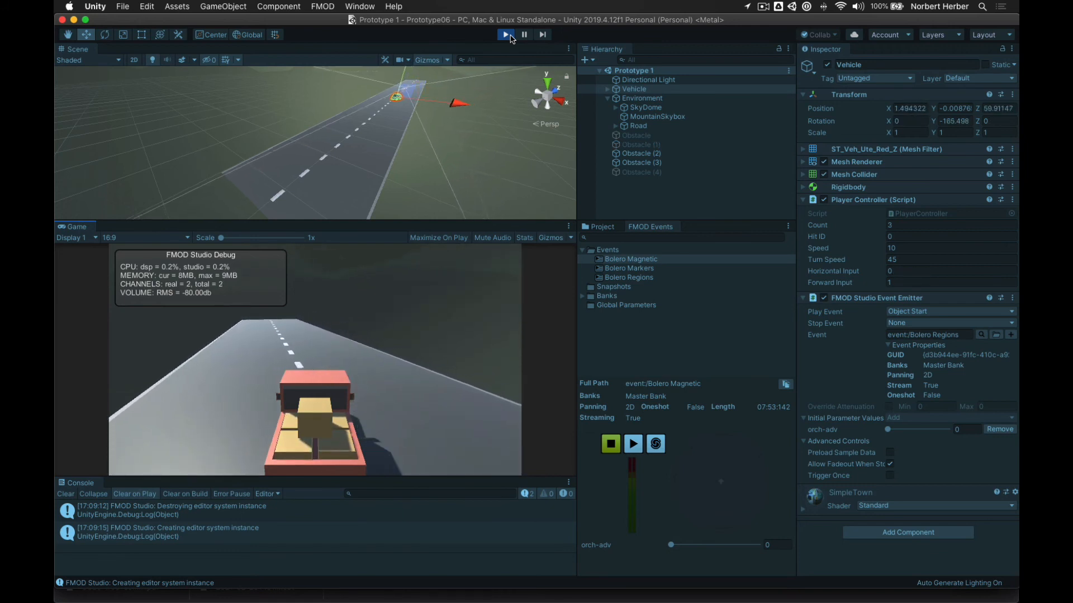
# - Turn left and drive on, steering toward the next crate
pyautogui.press('Left')
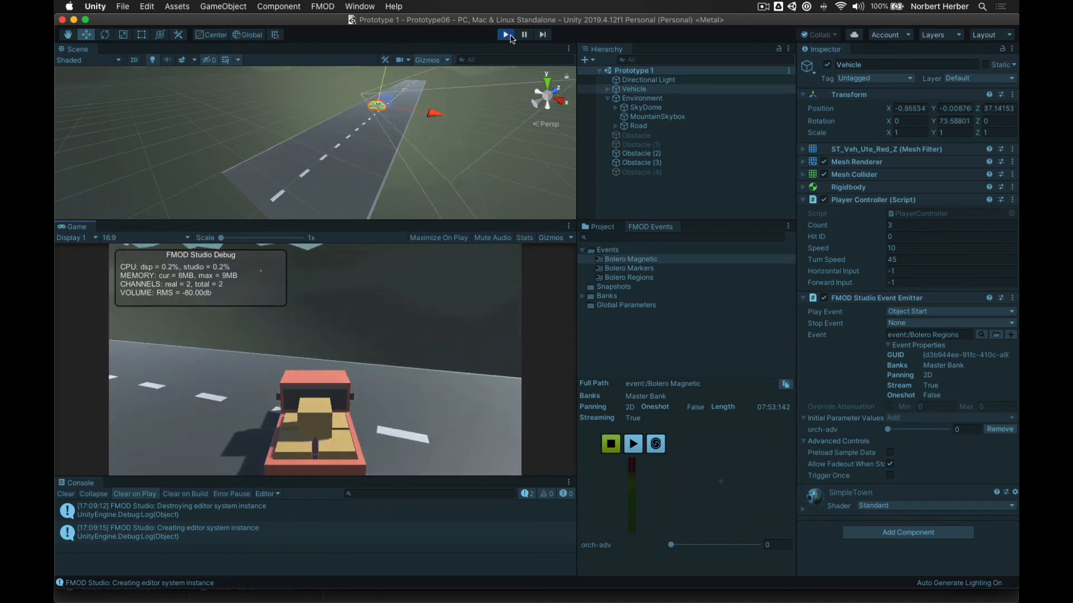
pyautogui.press('Up')
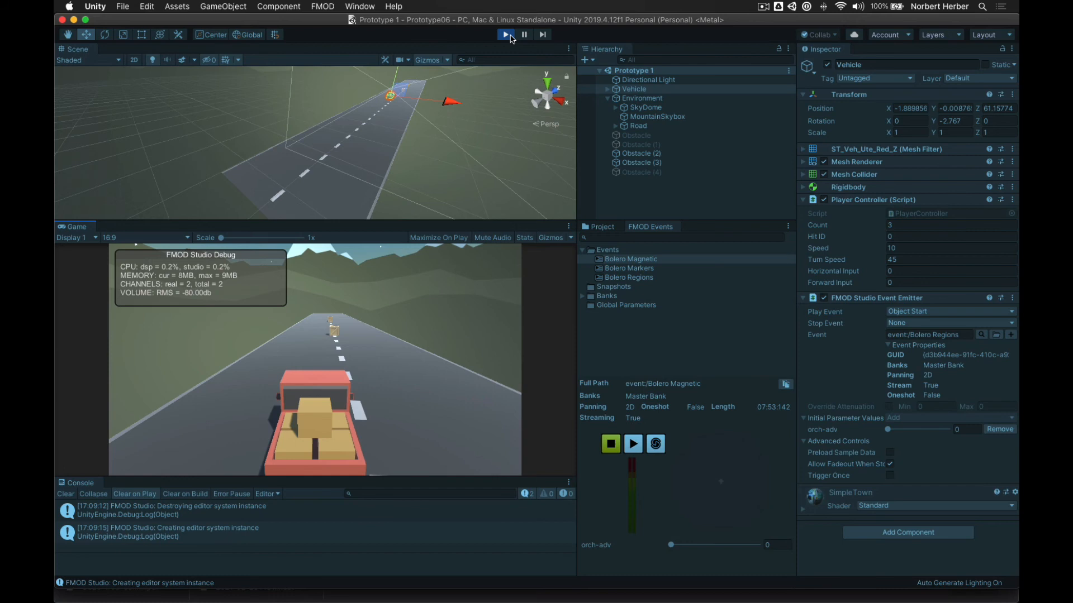
pyautogui.press('Up')
pyautogui.press('Right')
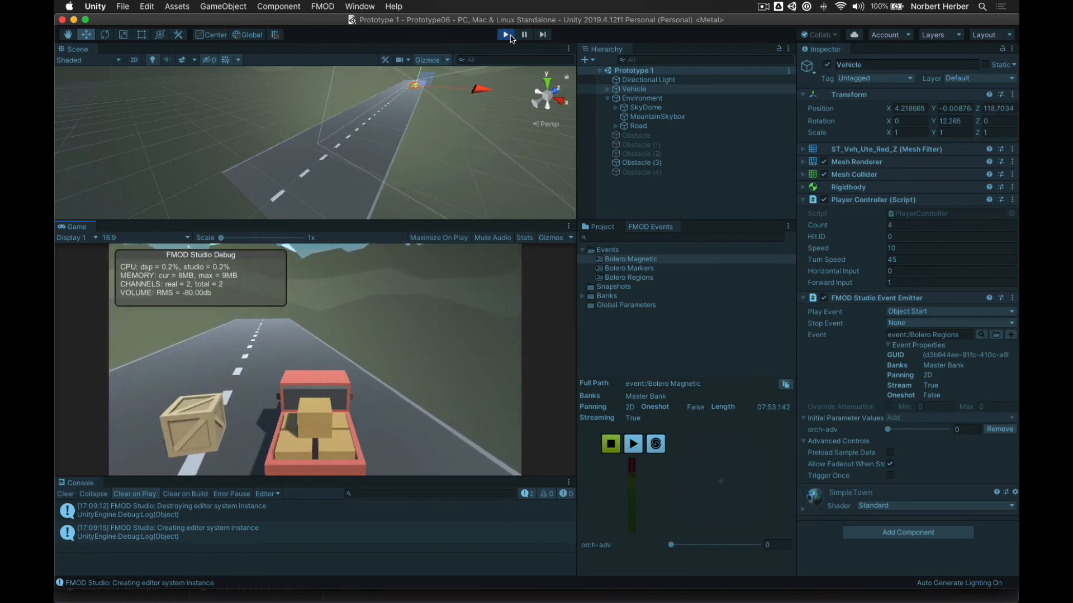
pyautogui.press('Left')
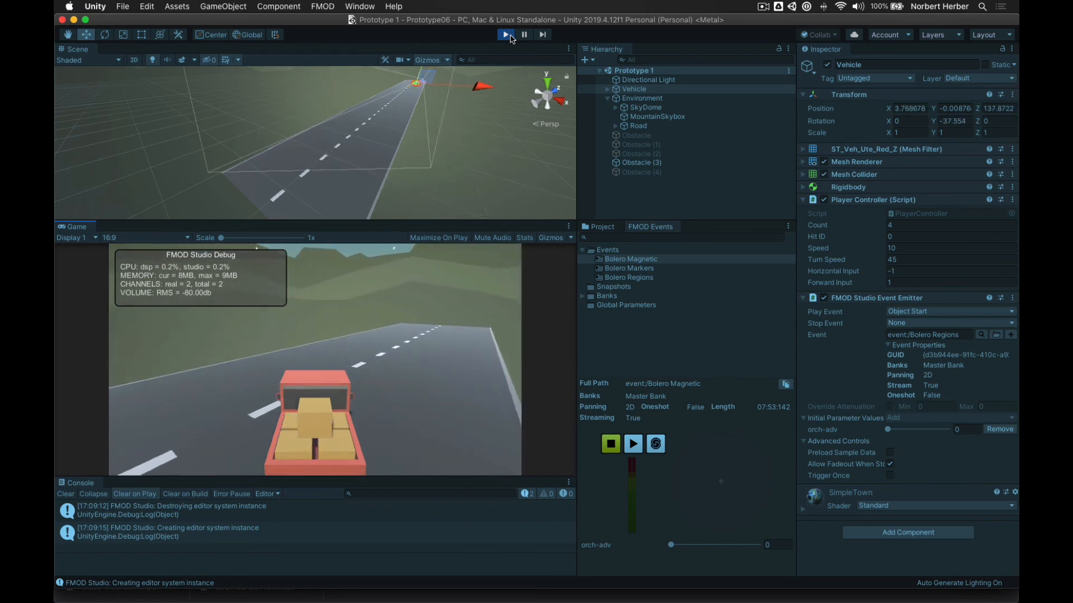
pyautogui.press('Down')
pyautogui.press('Up')
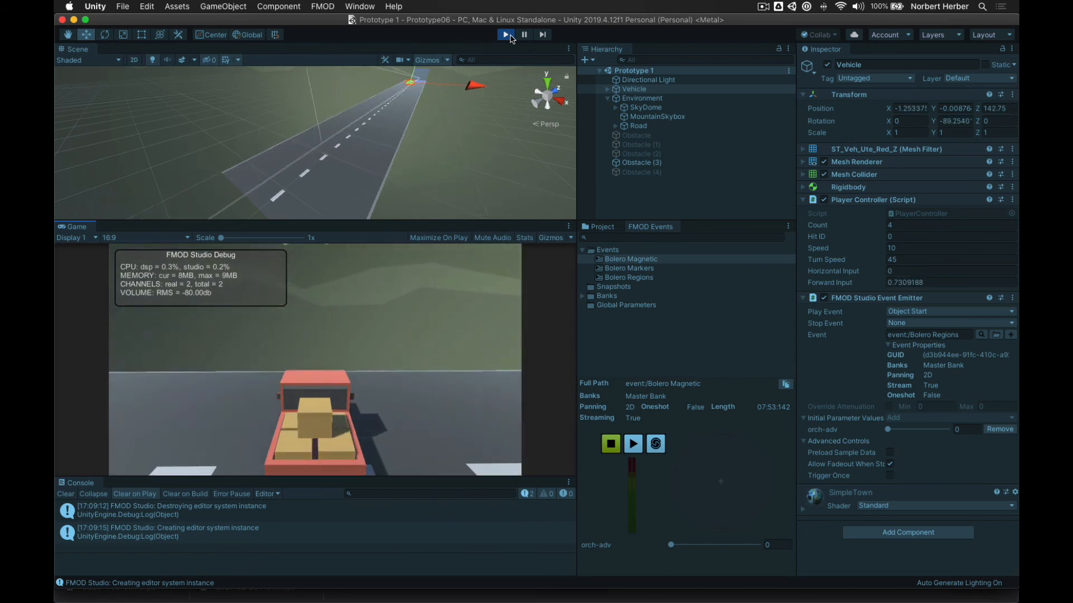
# - Reverse to turn around, then drive into the last obstacle so Count reads 5
pyautogui.press('Left')
pyautogui.press('Down')
pyautogui.press('Up')
pyautogui.press('Left')
pyautogui.press('Down')
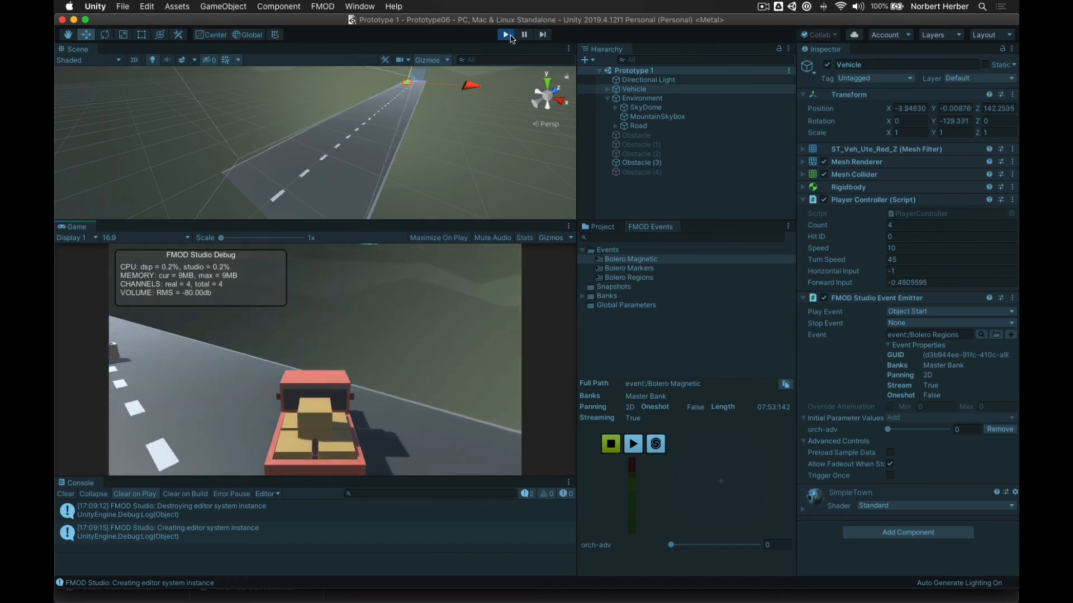
pyautogui.press('Up')
pyautogui.press('Left')
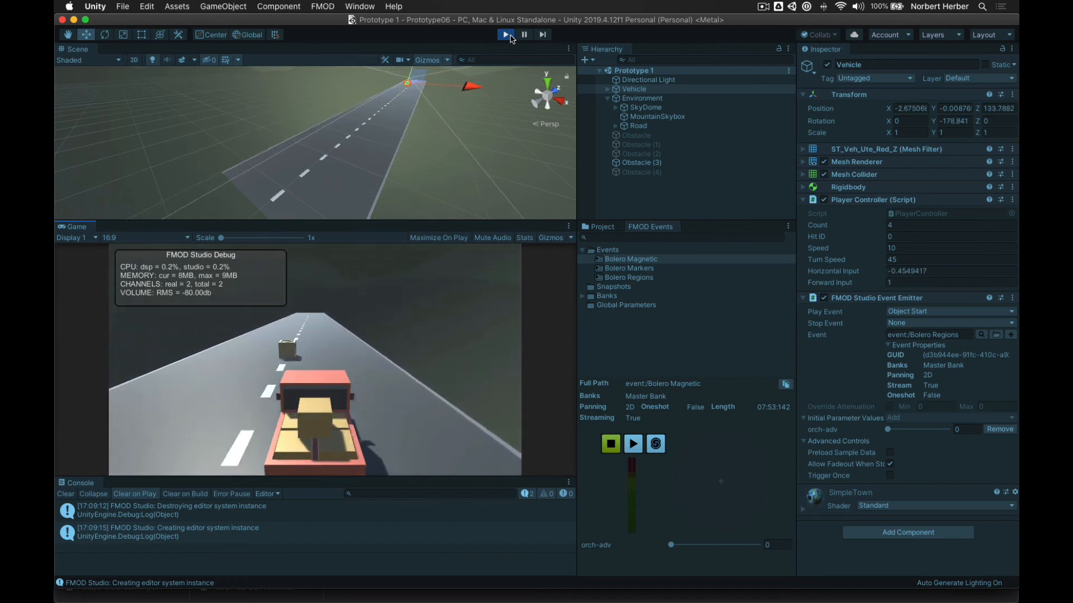
pyautogui.press('Up')
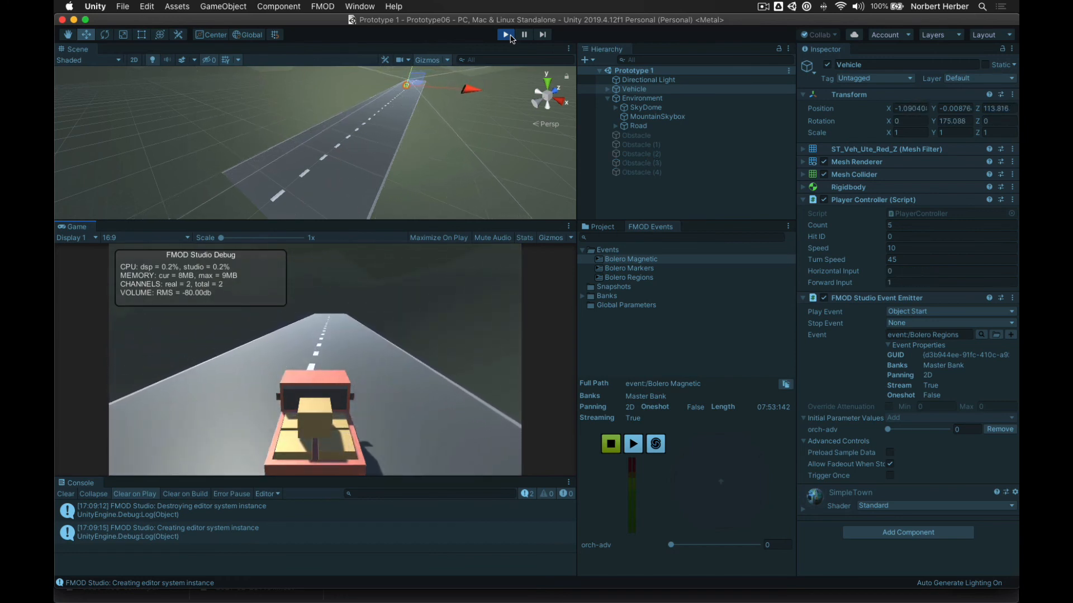
pyautogui.press('Up')
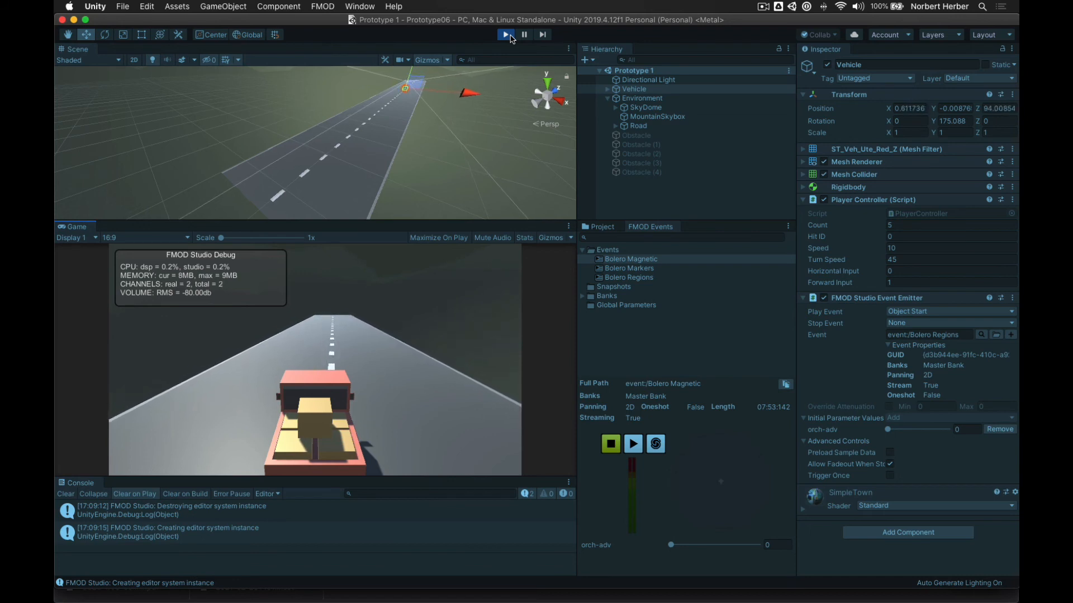
pyautogui.press('Up')
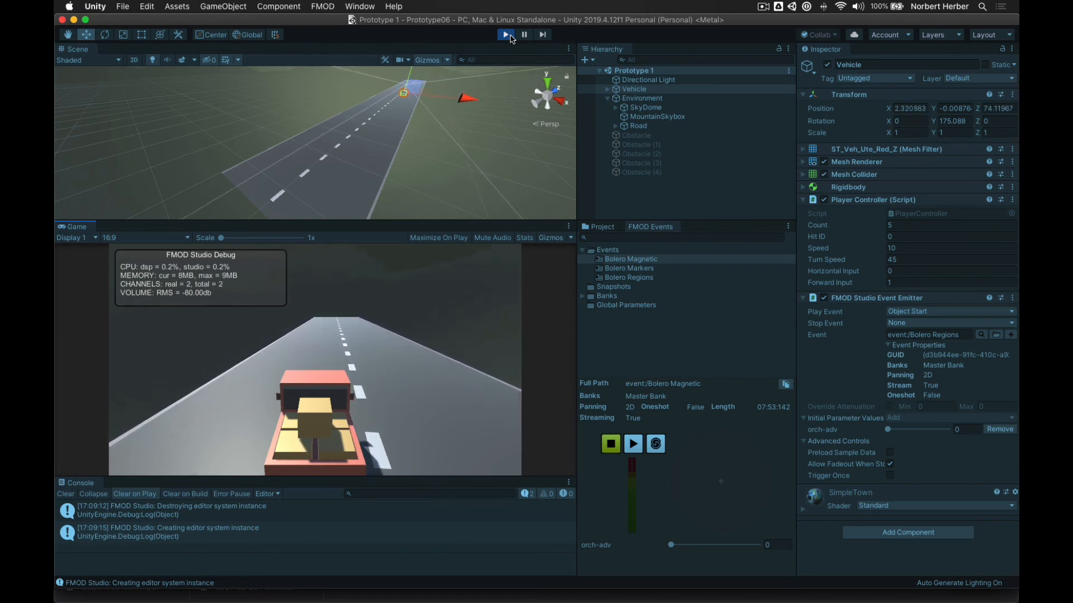
pyautogui.press('Up')
pyautogui.press('Right')
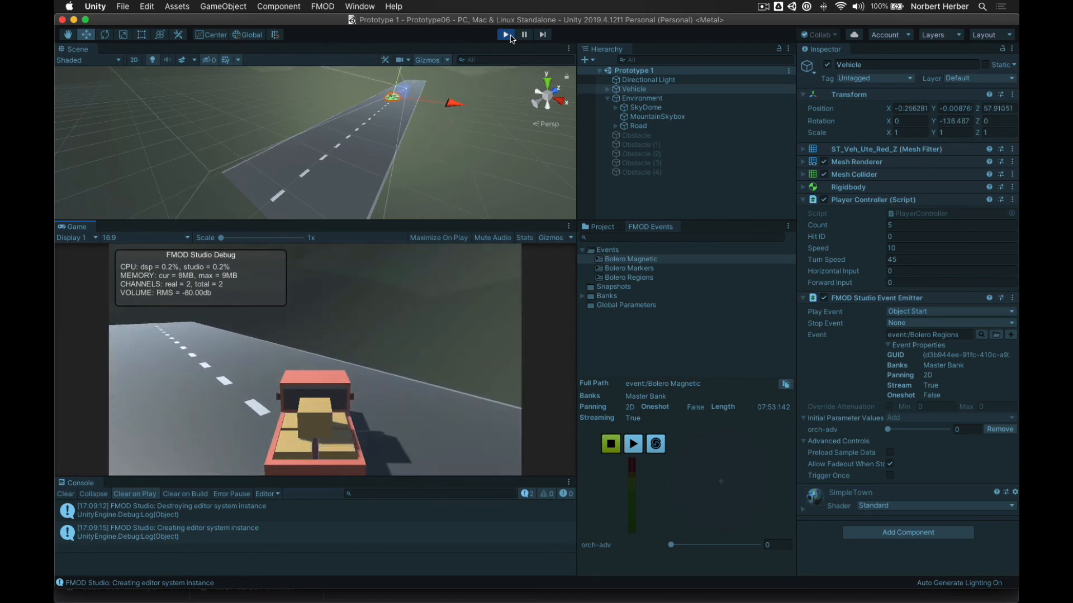
# - Exit Play mode and bring FMOD Studio with the Bolero Magnetic event to the front
pyautogui.click(510, 37)
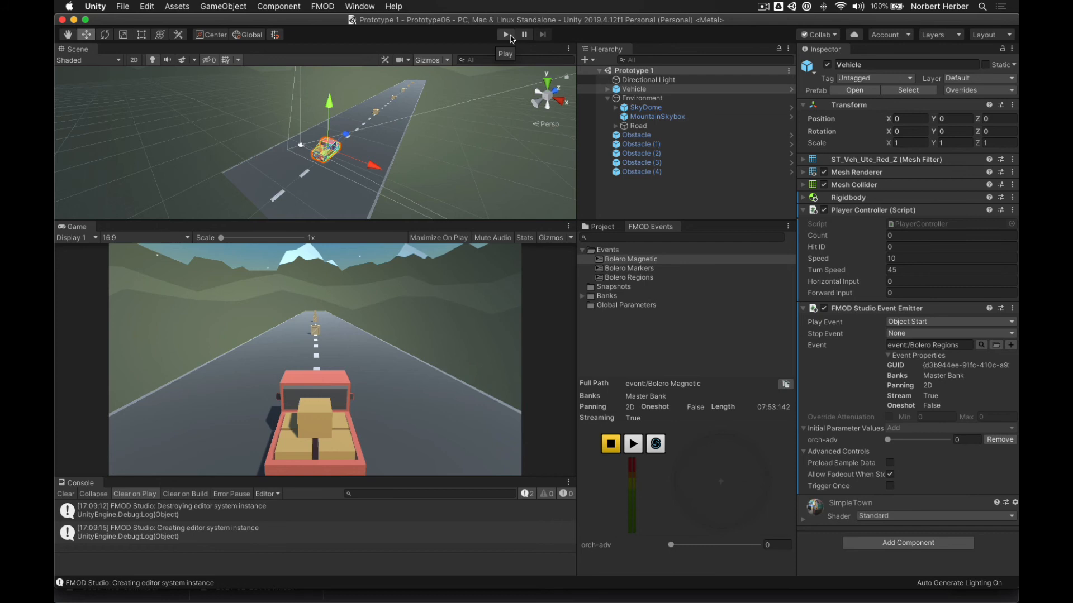
pyautogui.press('super+Tab')
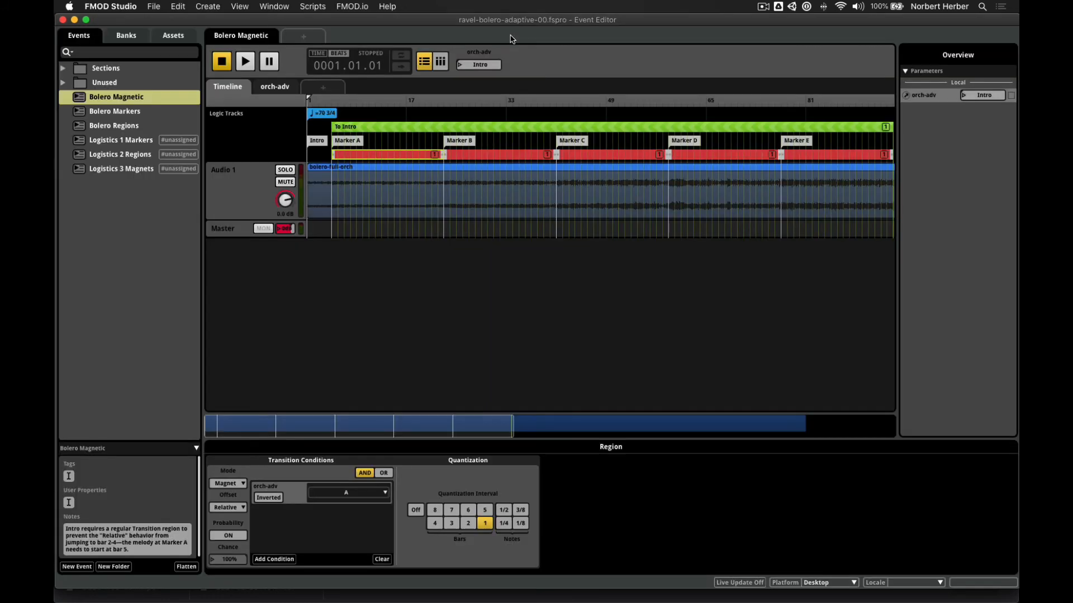
# - Open Bolero Regions to view its To Marker A–E transition regions, then go back to Unity
pyautogui.click(132, 128)
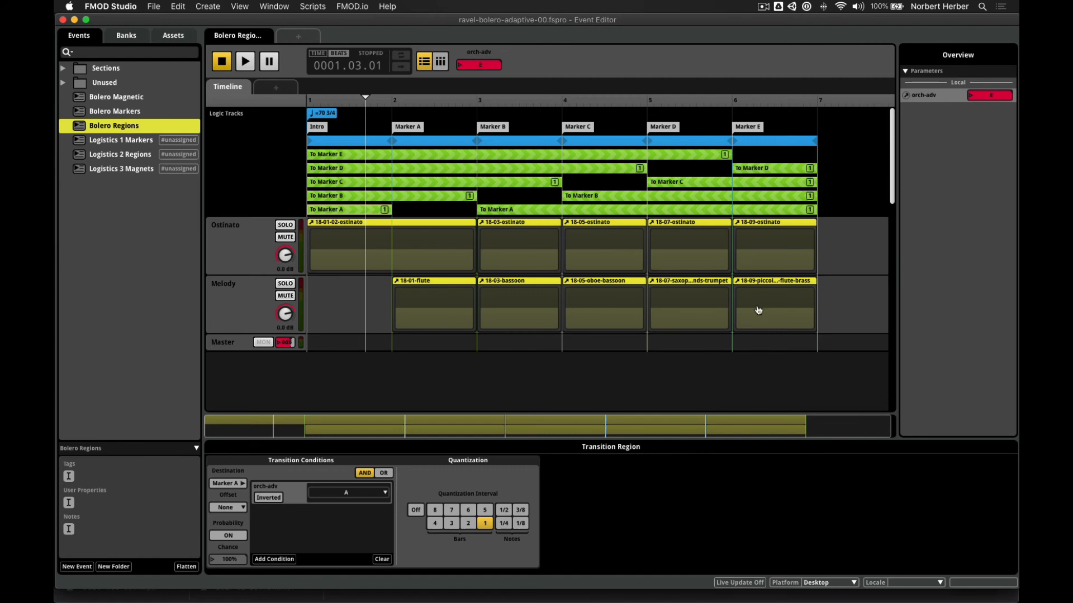
pyautogui.press('super+Tab')
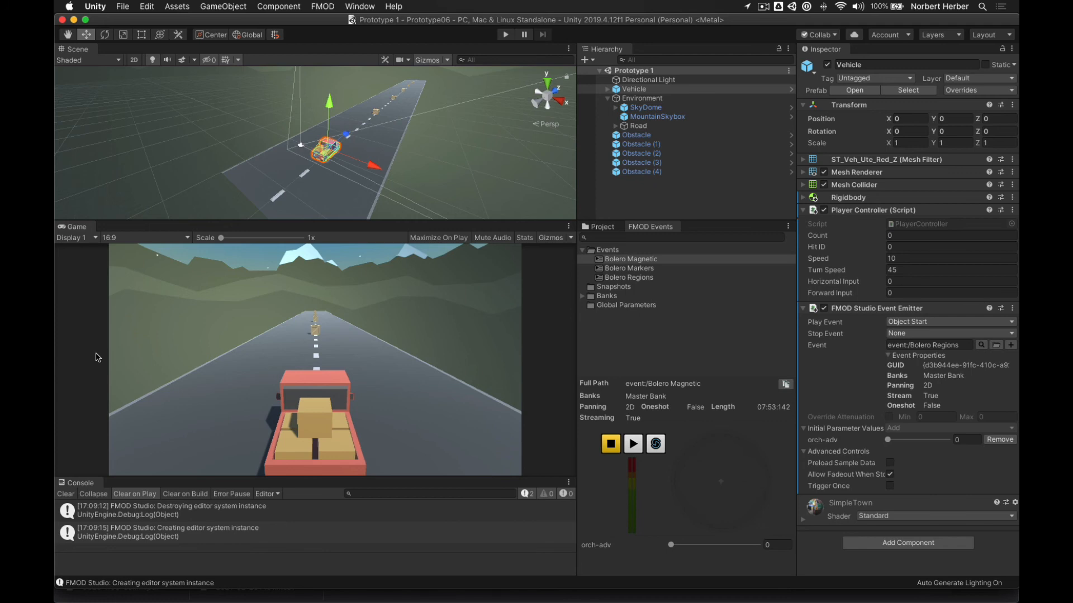
# - Review PlayerController's OnTriggerEnter code, where count++ feeds SetParameter for orch-adv, then return to Unity
pyautogui.press('super+Tab')
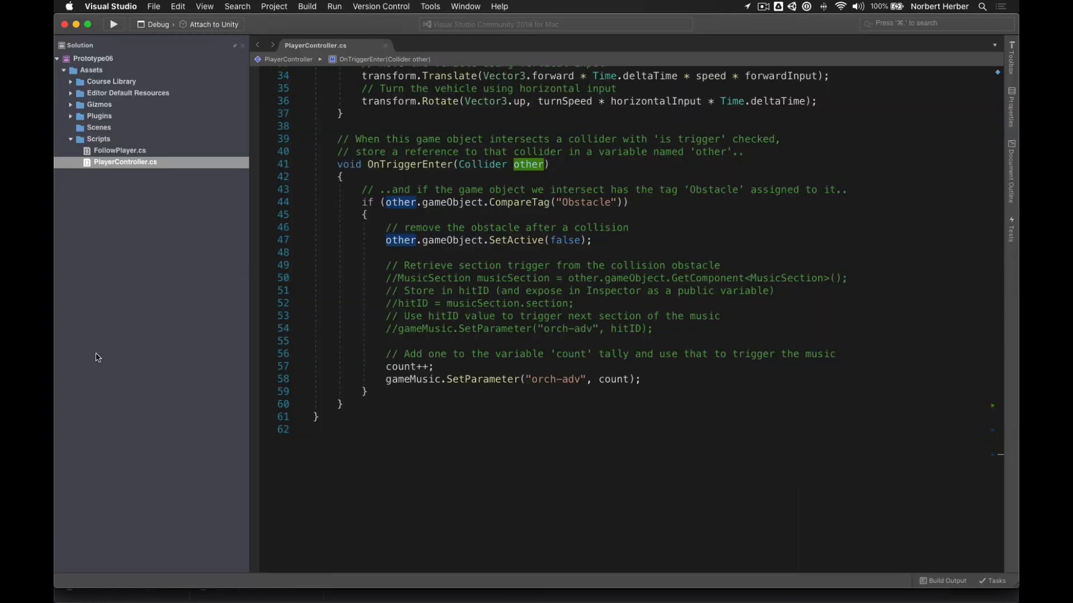
pyautogui.click(636, 240)
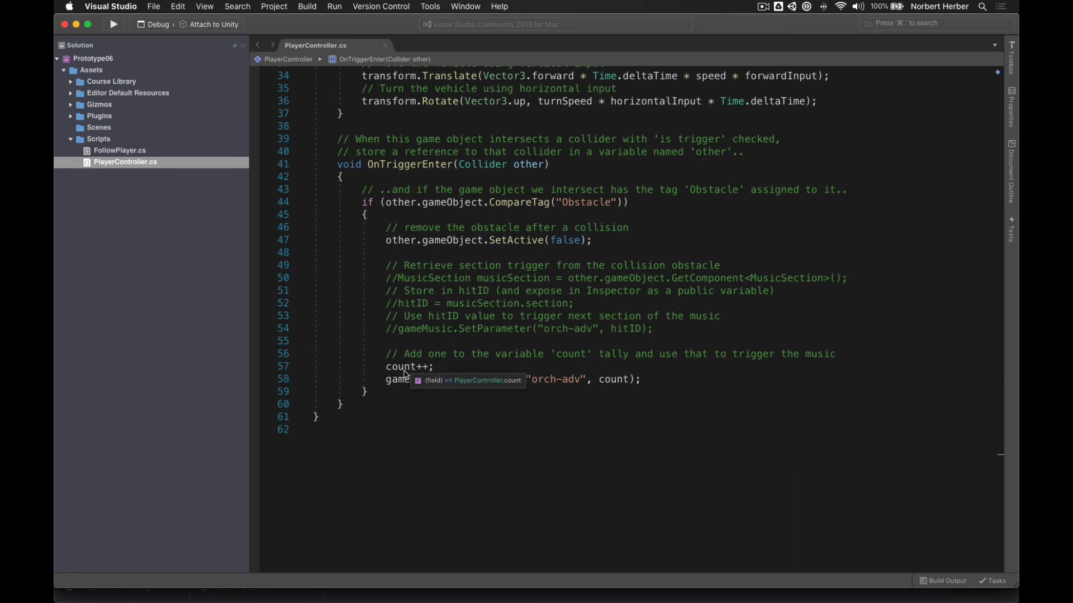
pyautogui.scroll(11, 460, 196)
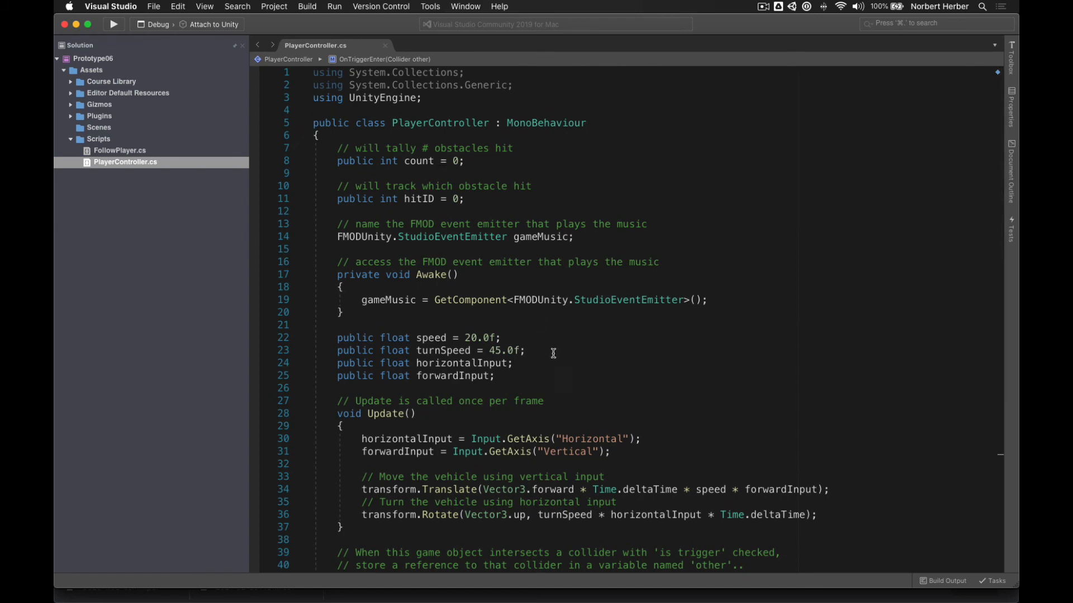
pyautogui.scroll(-20, 556, 352)
pyautogui.scroll(9, 557, 352)
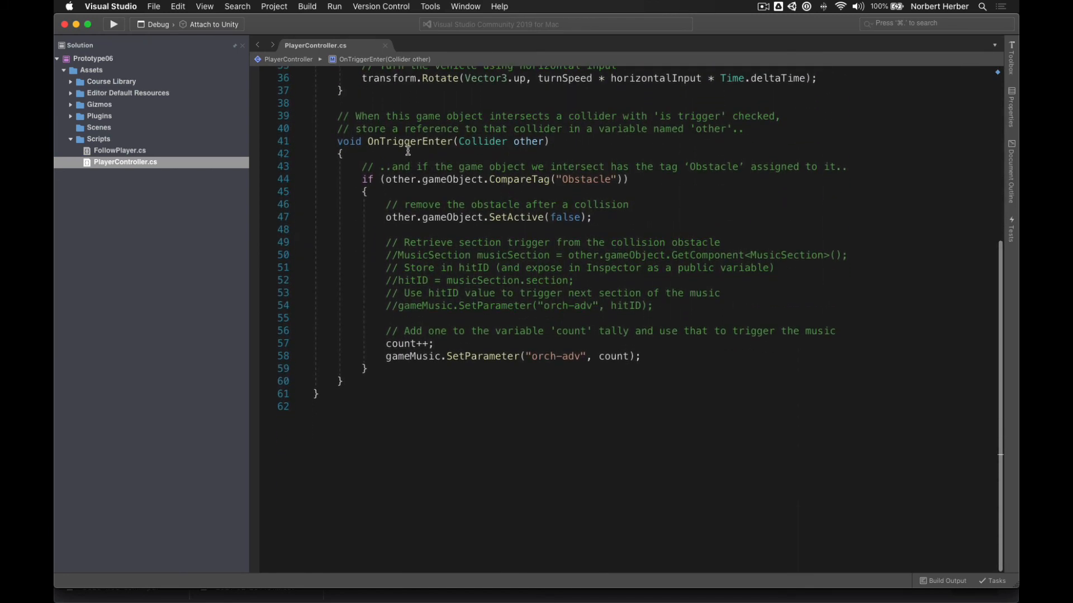
pyautogui.moveTo(441, 343); pyautogui.dragTo(387, 343)
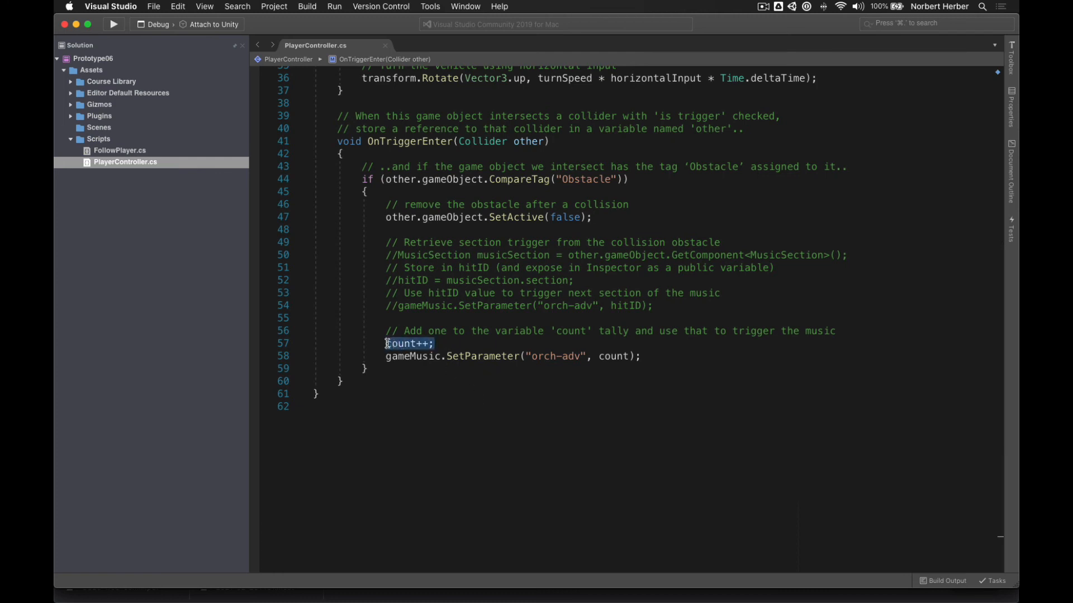
pyautogui.click(422, 381)
pyautogui.press('super+Tab')
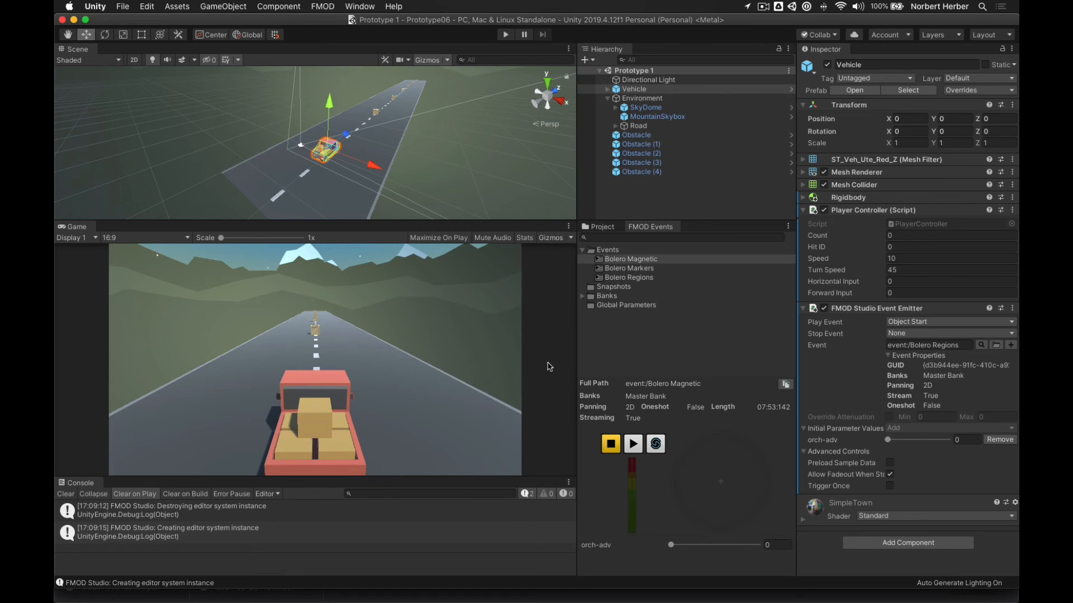
# - Attach a new script named MusicSection to the first Obstacle
pyautogui.click(642, 135)
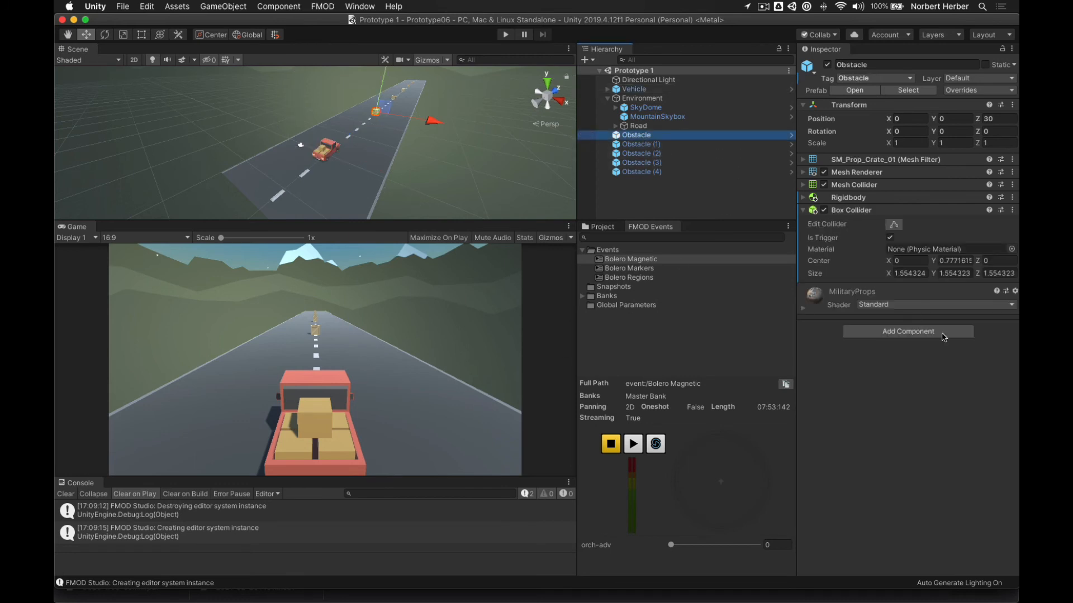
pyautogui.click(895, 334)
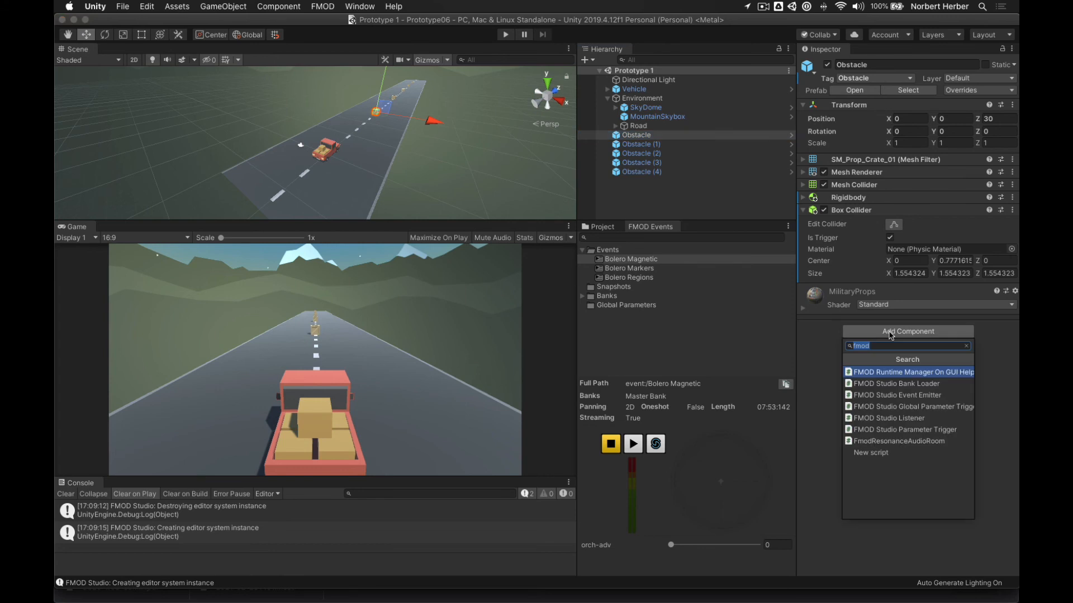
pyautogui.click(875, 454)
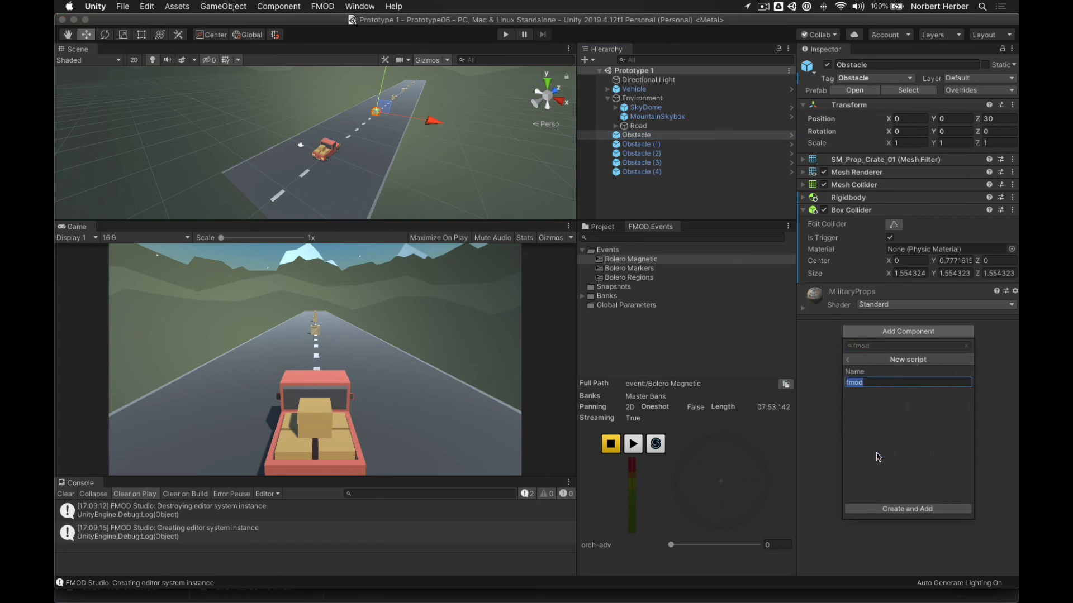
pyautogui.write('MusicSection')
pyautogui.click(879, 509)
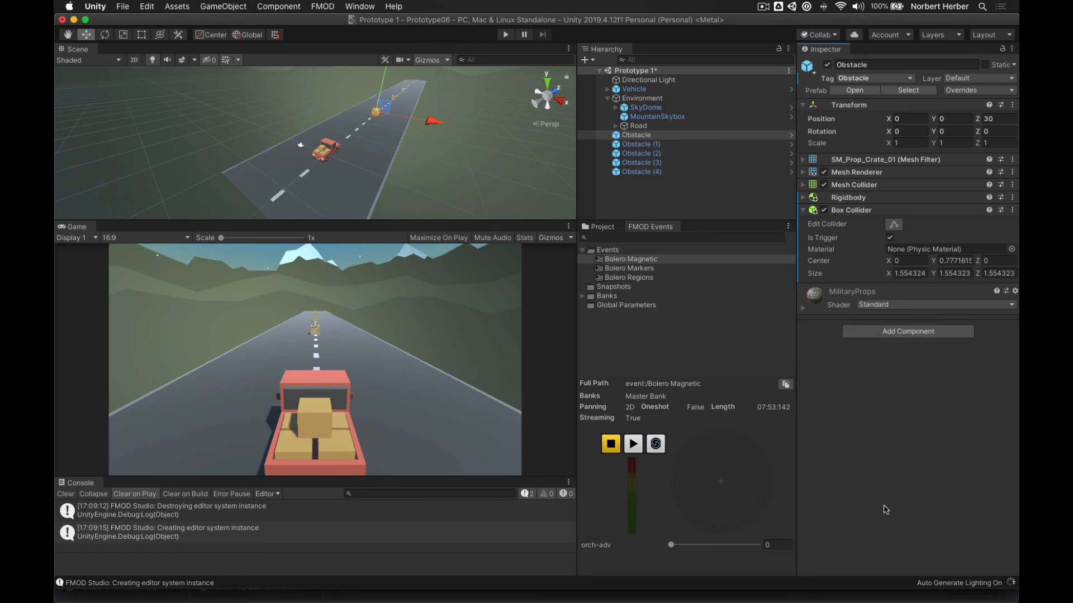
# - Move MusicSection into Assets/Scripts and reselect the first Obstacle
pyautogui.click(608, 227)
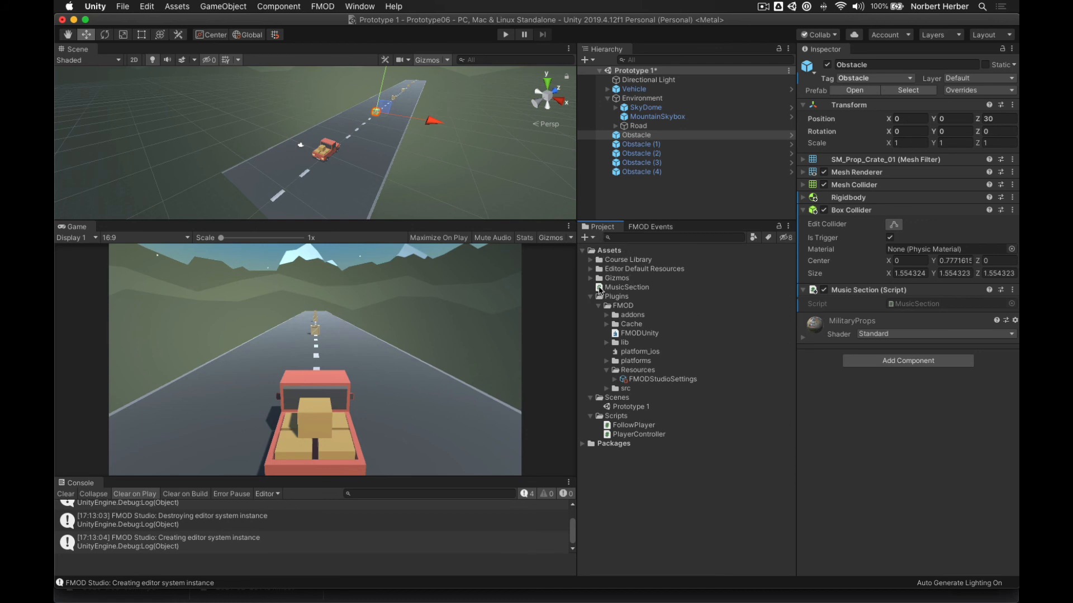
pyautogui.moveTo(603, 288); pyautogui.dragTo(627, 425)
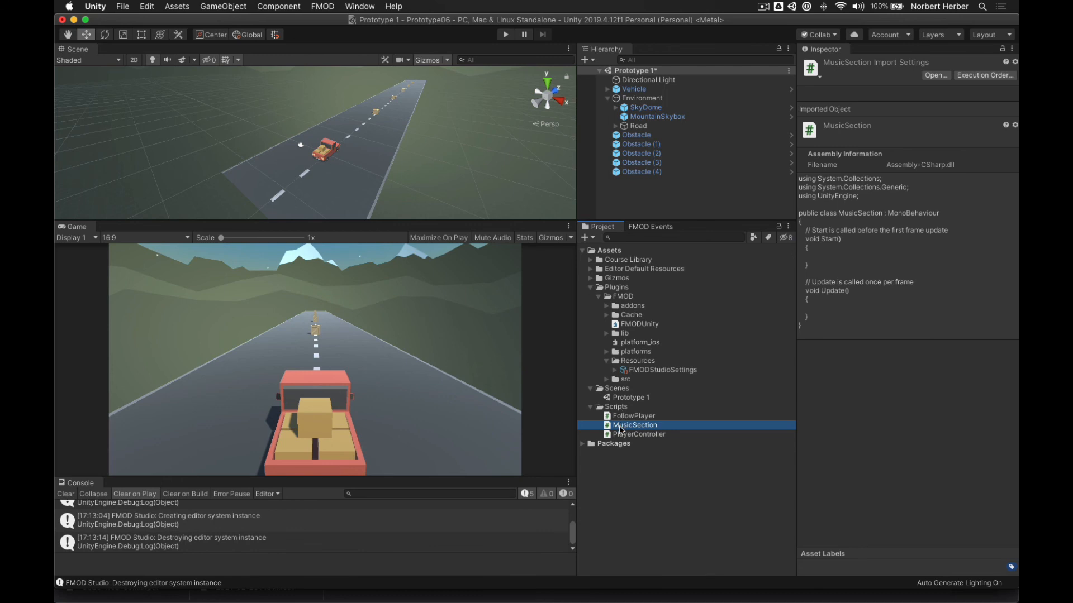
pyautogui.click(631, 139)
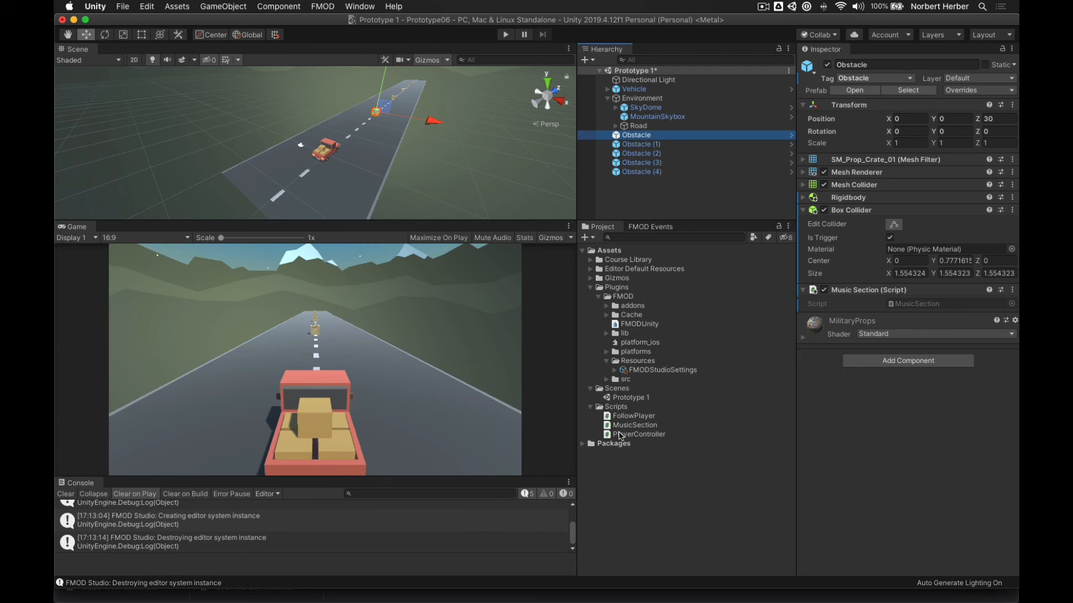
# - Replace MusicSection's Start() and Update() with a single 'public int section;' field
pyautogui.doubleClick(608, 428)
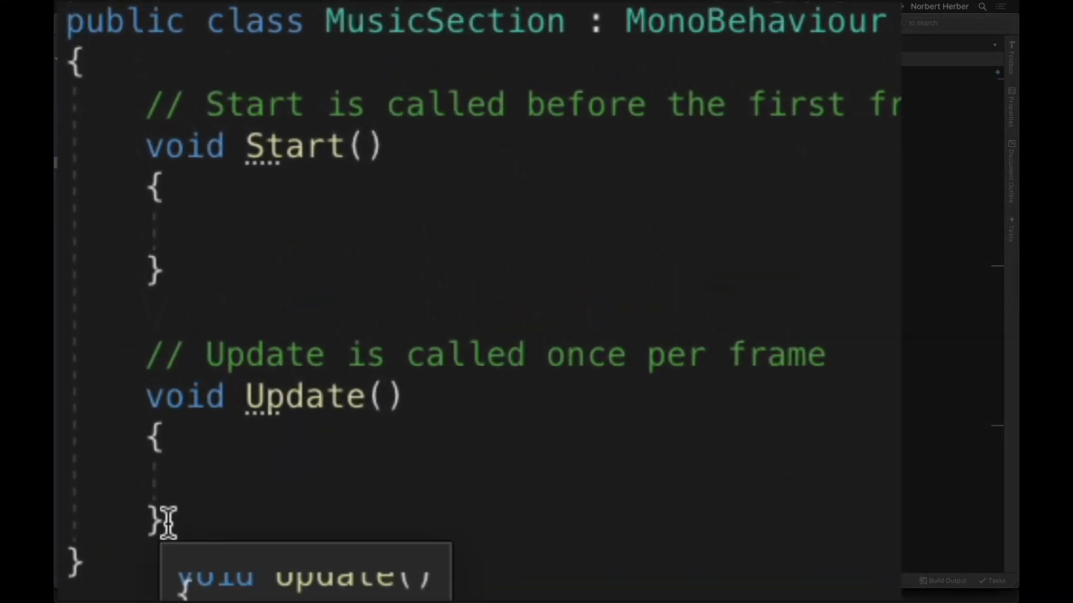
pyautogui.moveTo(167, 523); pyautogui.dragTo(143, 107)
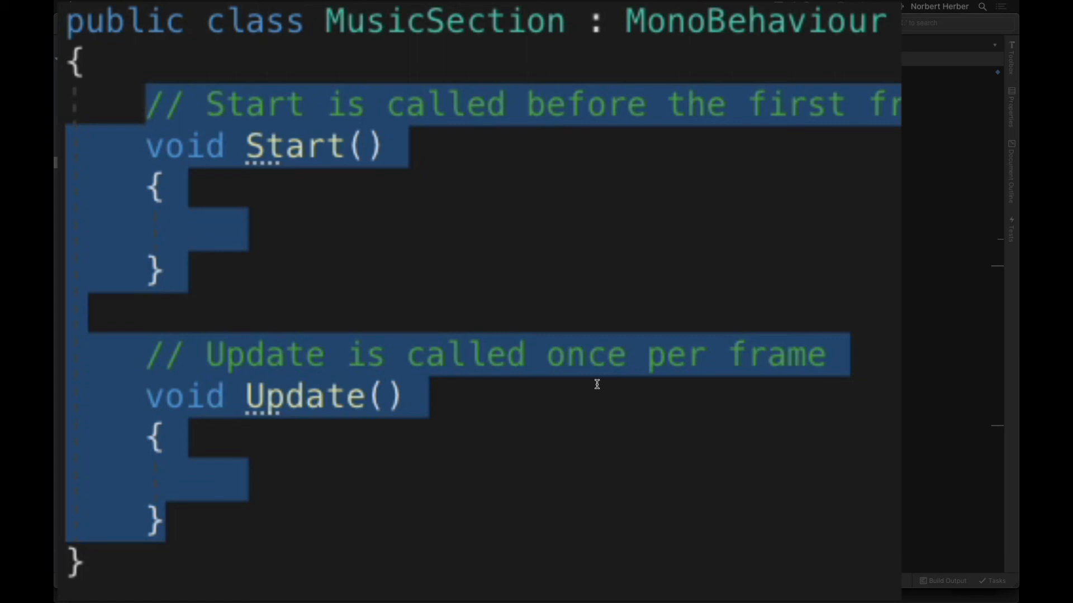
pyautogui.press('BackSpace')
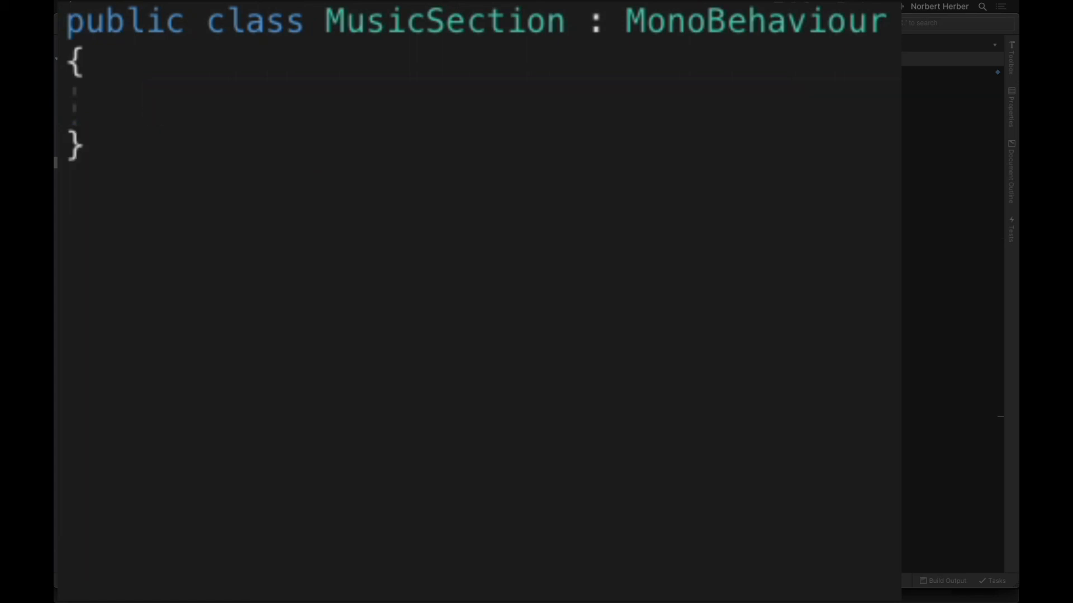
pyautogui.write('pu')
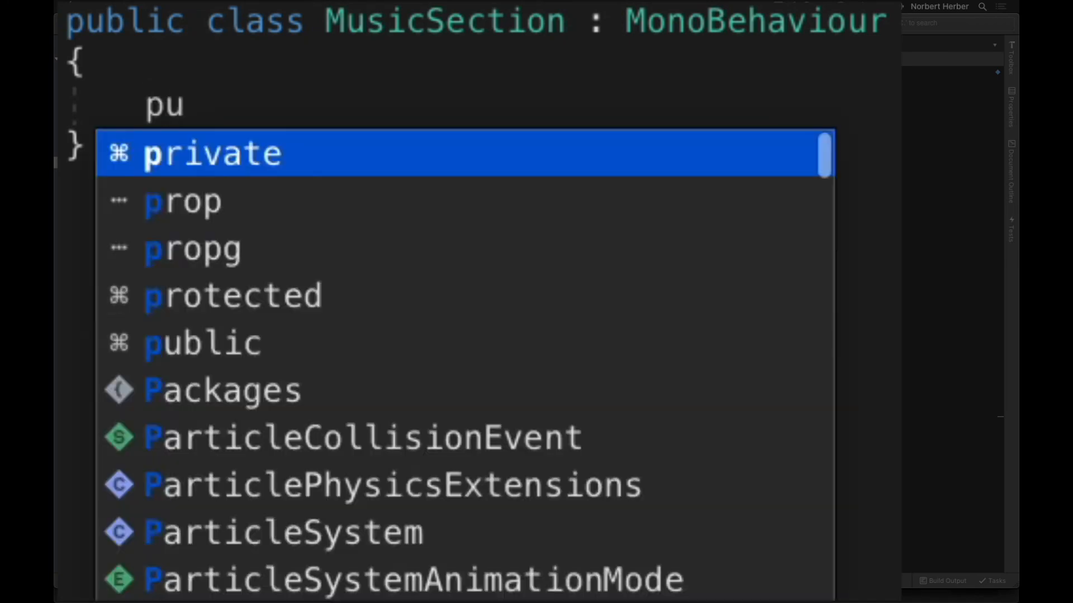
pyautogui.write('blic')
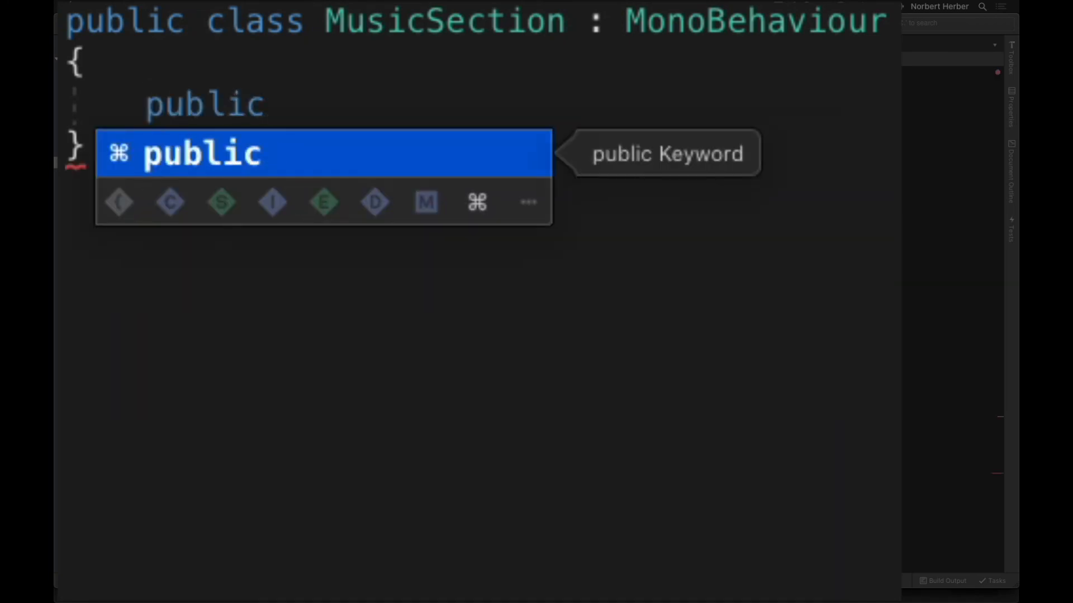
pyautogui.write(' int')
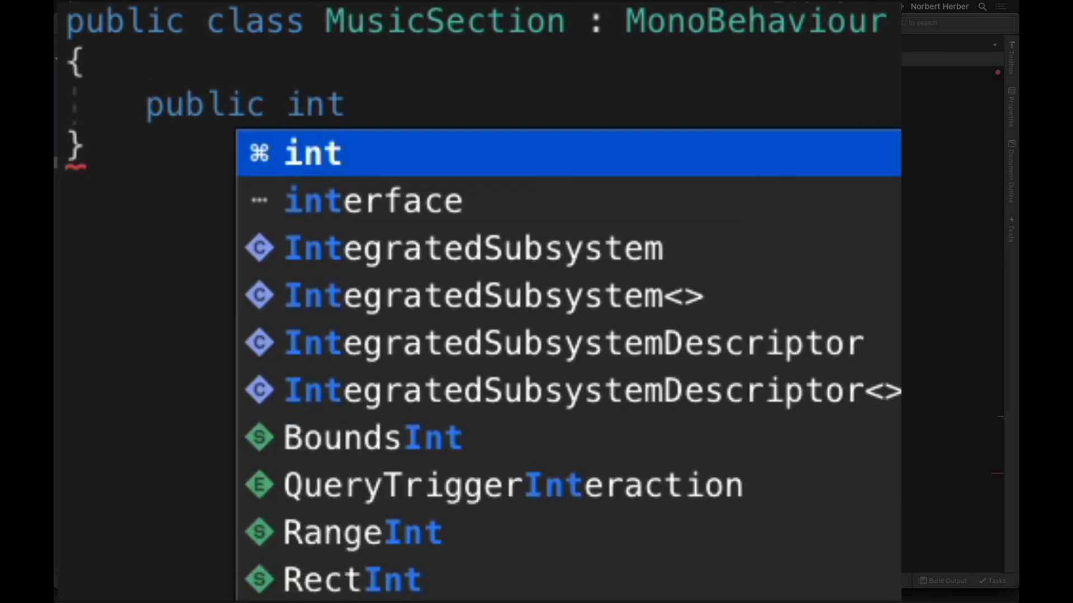
pyautogui.write(' sec')
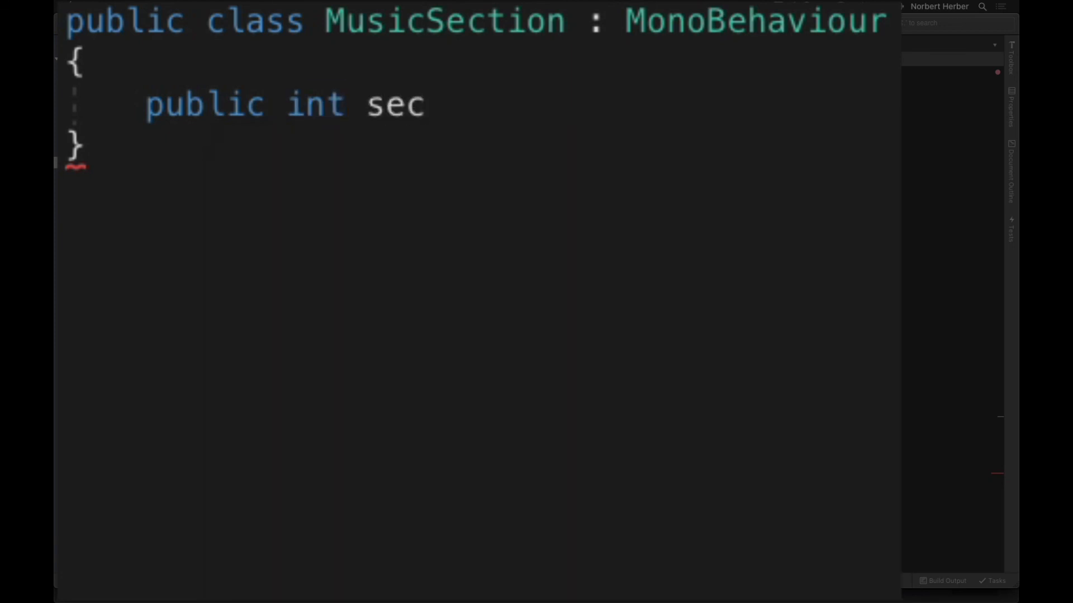
pyautogui.write('tion;')
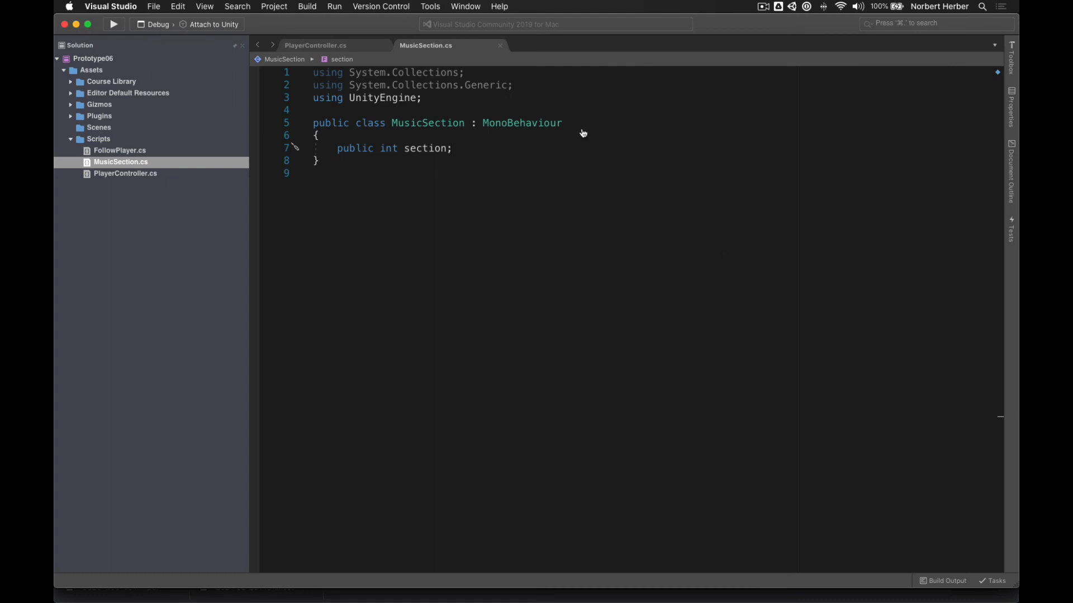
pyautogui.press('super+Tab')
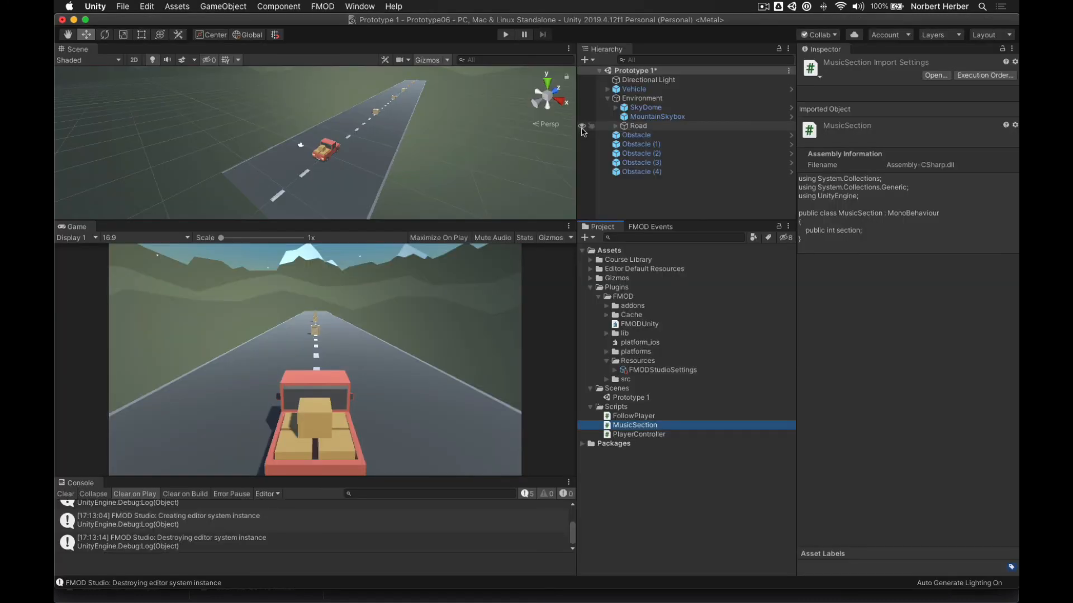
# - Set the first Obstacle's Music Section value to 1
pyautogui.click(637, 135)
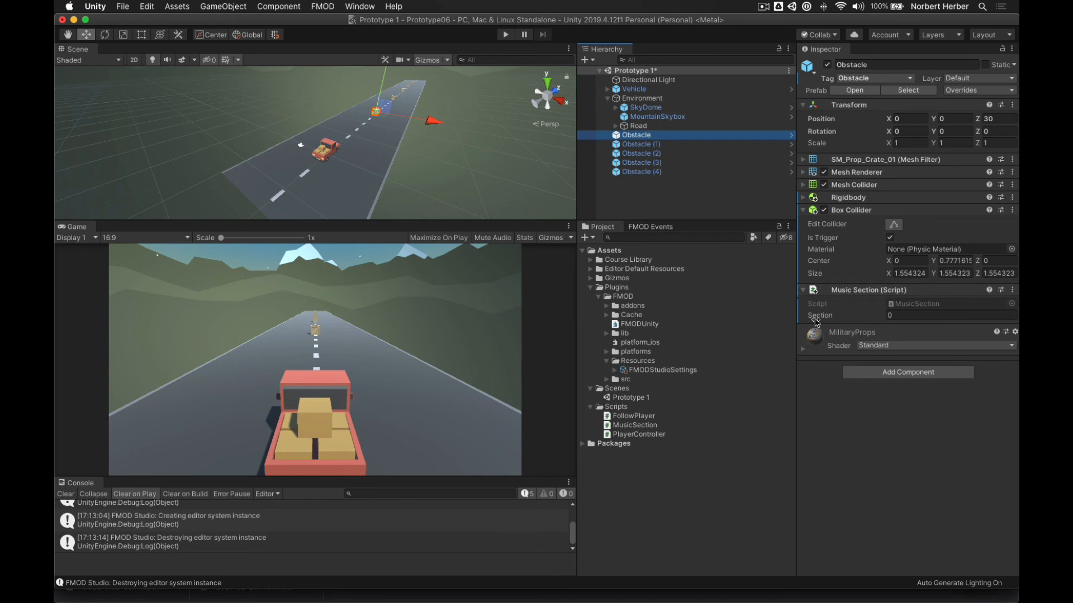
pyautogui.click(895, 315)
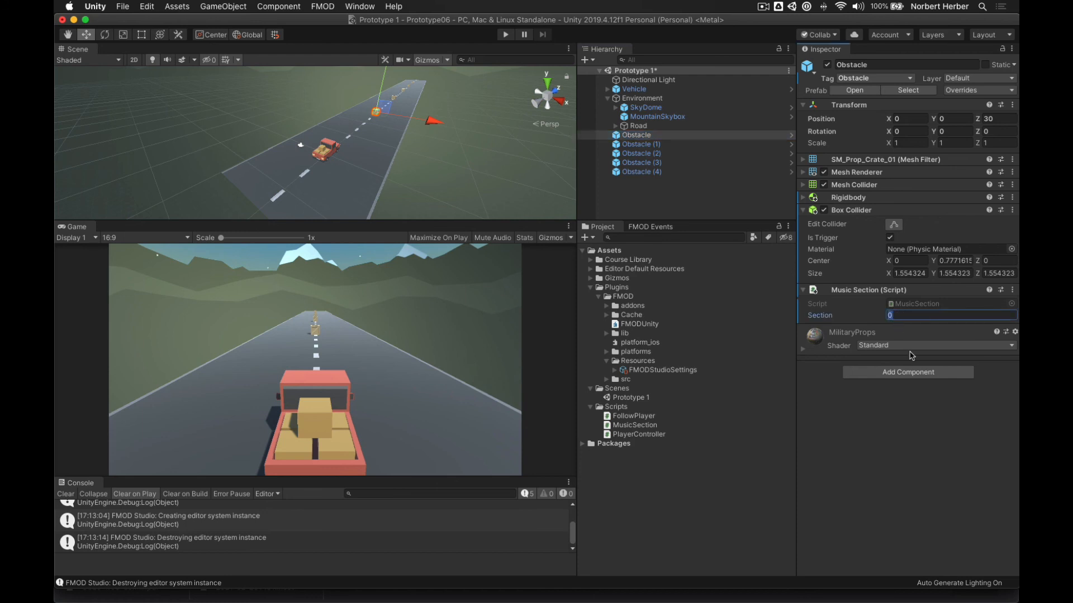
pyautogui.write('1')
pyautogui.click(931, 423)
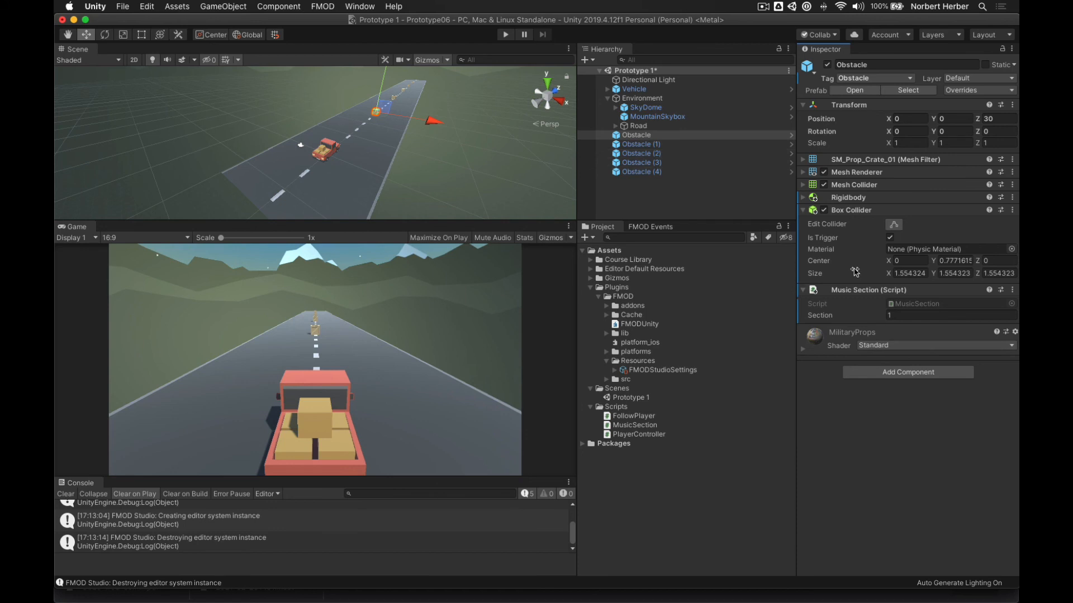
# - Add the MusicSection script to Obstacle (1) through Obstacle (4) at once
pyautogui.click(662, 146)
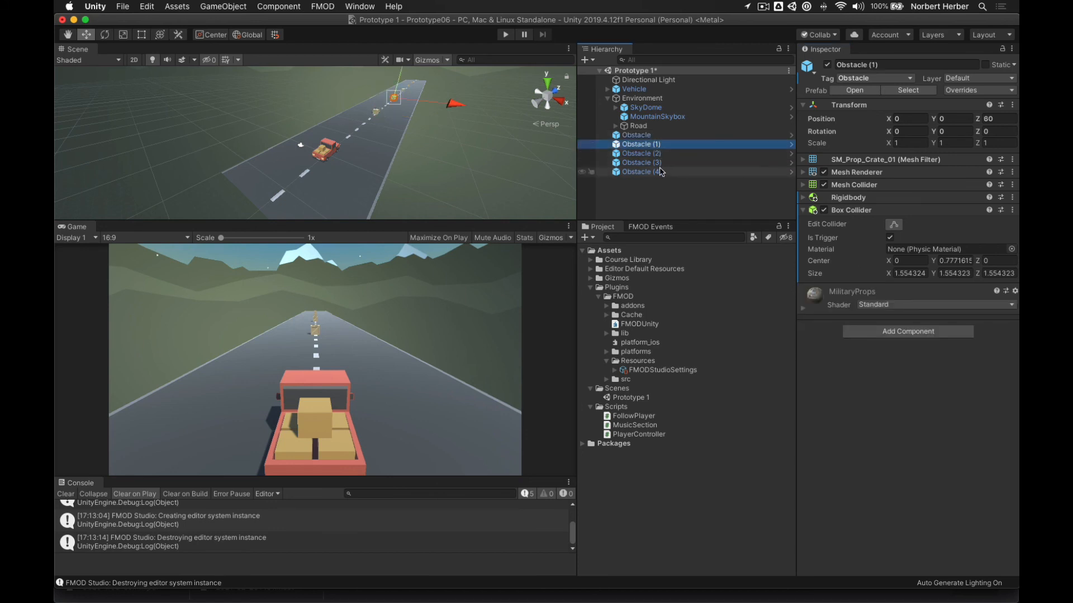
pyautogui.keyDown('shift'); pyautogui.click(662, 174); pyautogui.keyUp('shift')
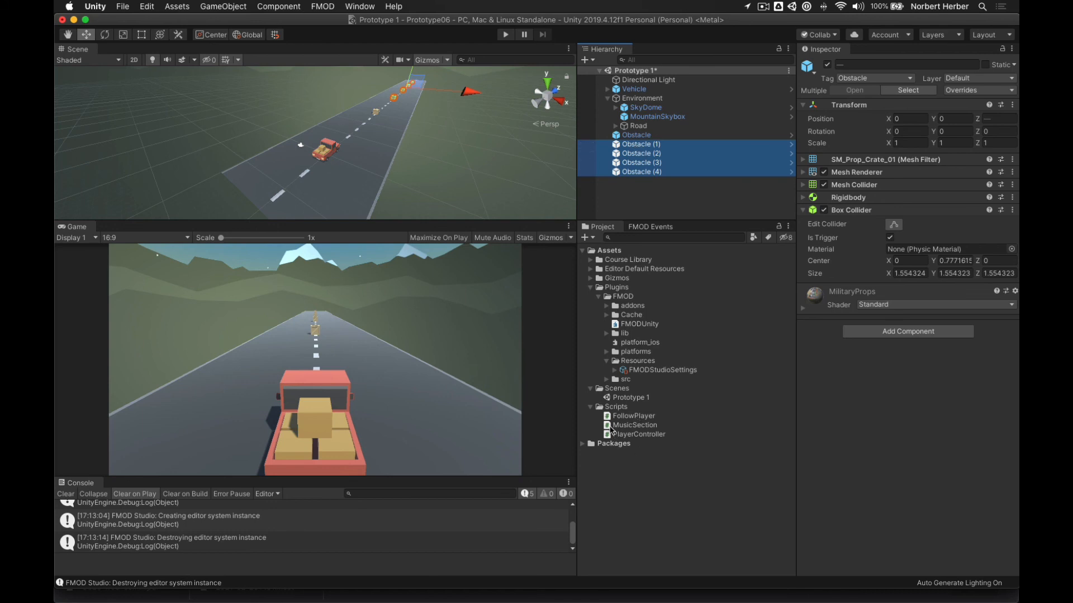
pyautogui.moveTo(608, 427); pyautogui.dragTo(918, 398)
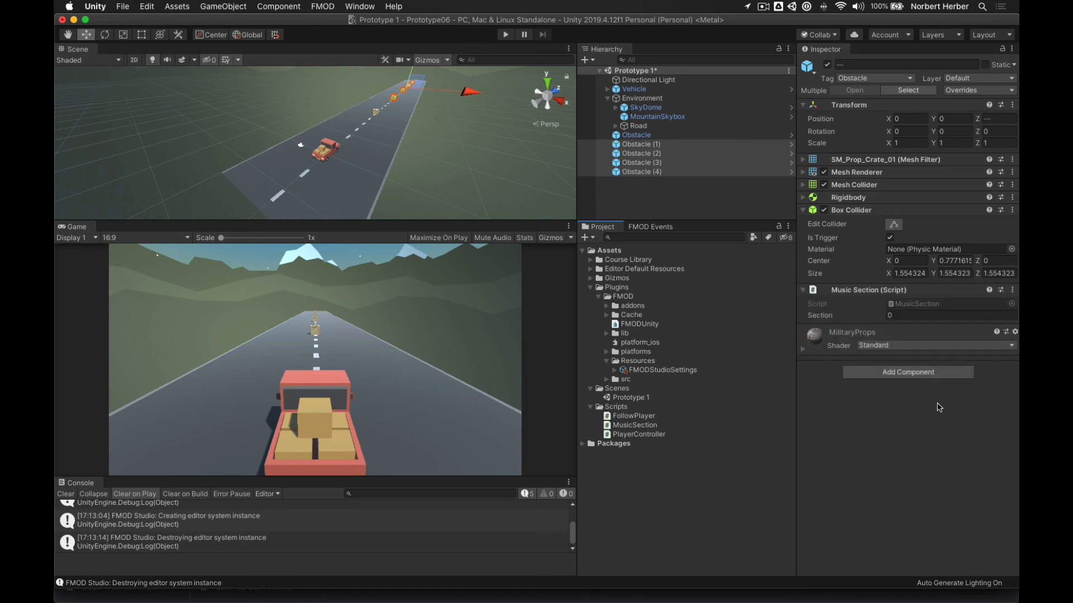
# - Number the sections of Obstacle (1)–(4) as 2, 3, 4 and 5
pyautogui.click(648, 136)
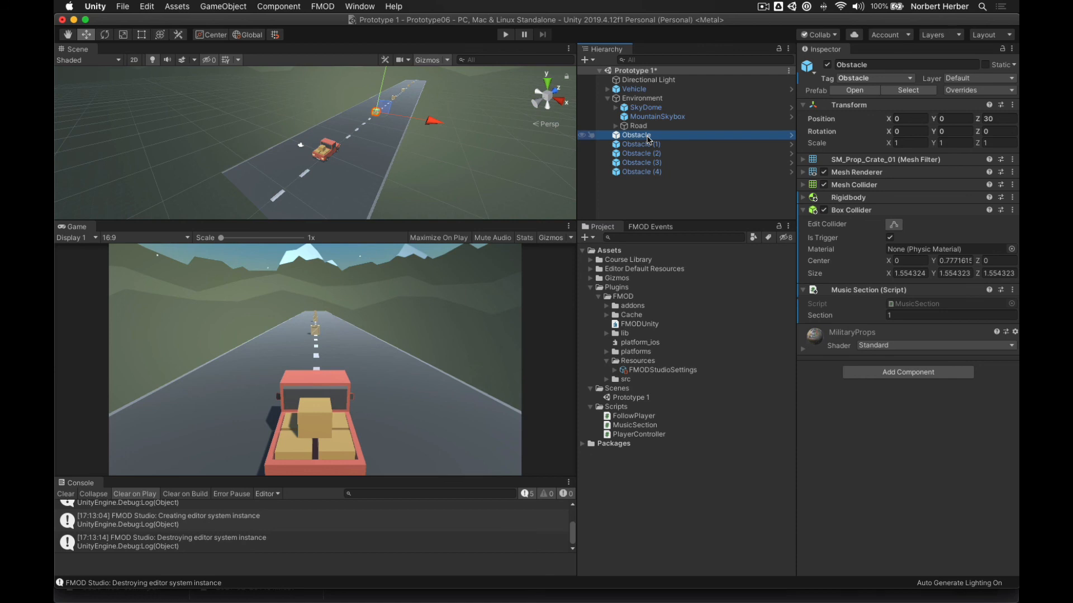
pyautogui.click(648, 145)
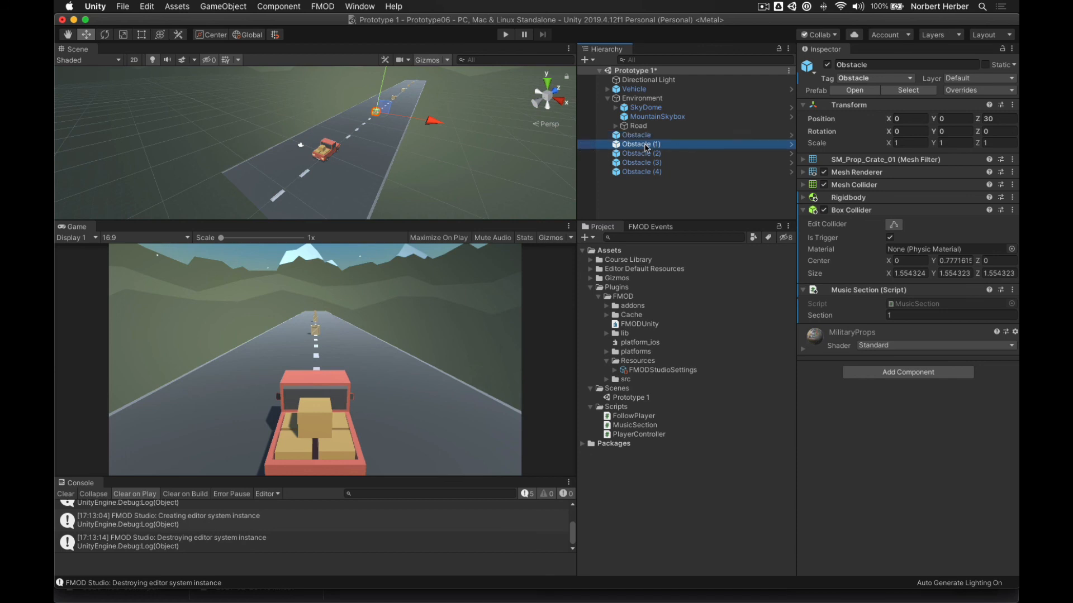
pyautogui.click(892, 316)
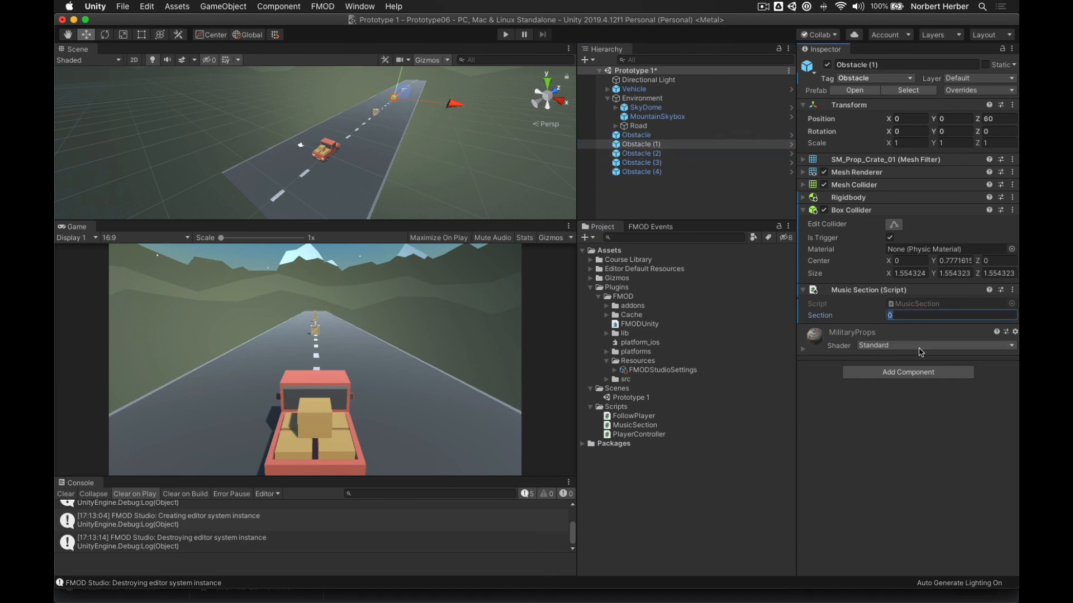
pyautogui.write('2')
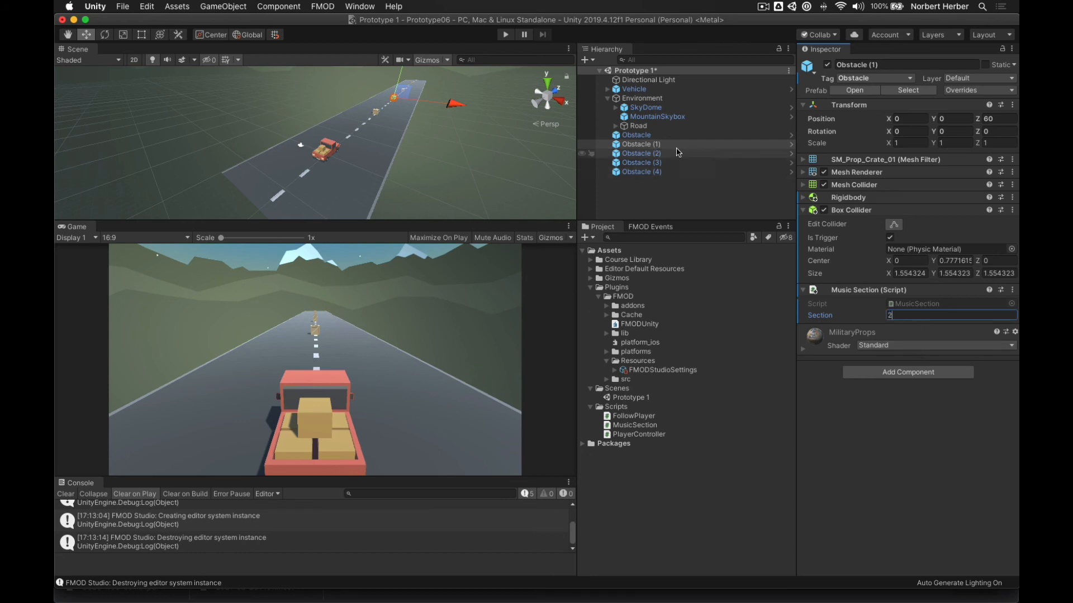
pyautogui.click(656, 154)
pyautogui.click(905, 316)
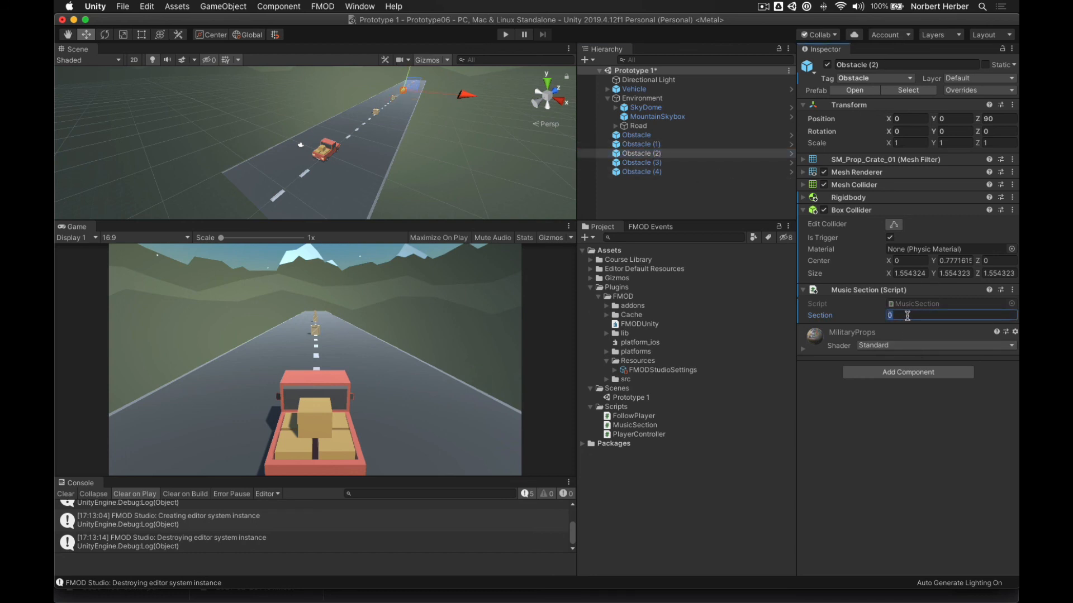
pyautogui.write('3')
pyautogui.click(661, 171)
pyautogui.click(658, 163)
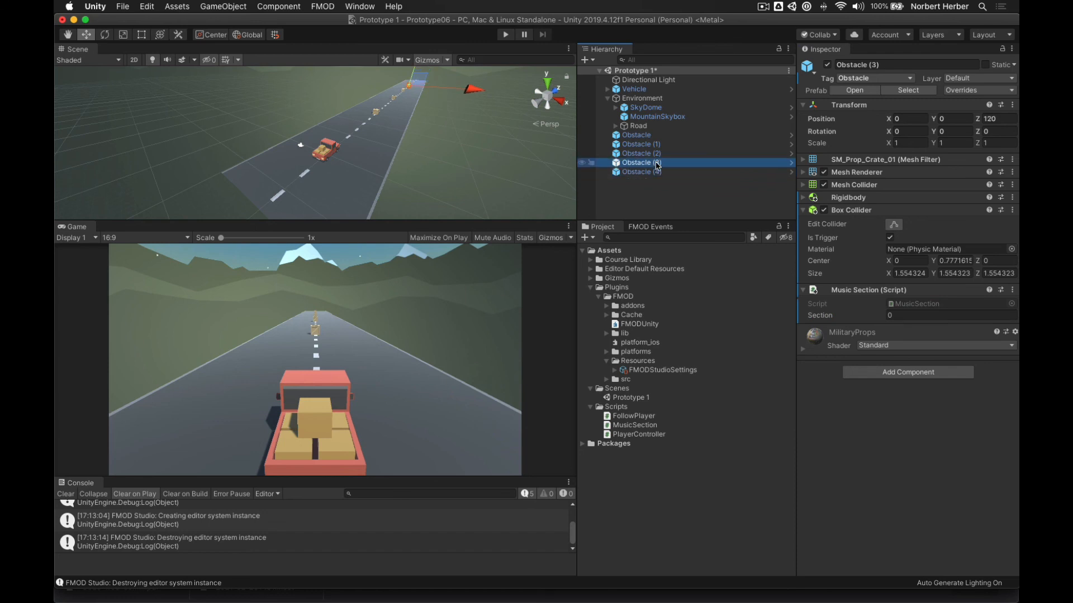
pyautogui.click(911, 316)
pyautogui.write('4')
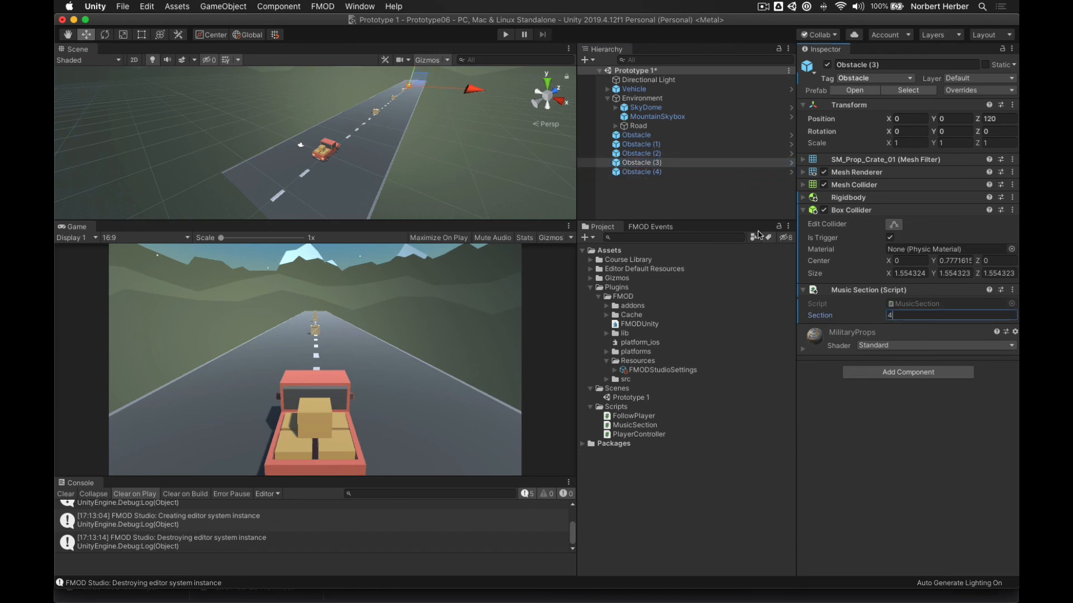
pyautogui.click(660, 173)
pyautogui.click(908, 316)
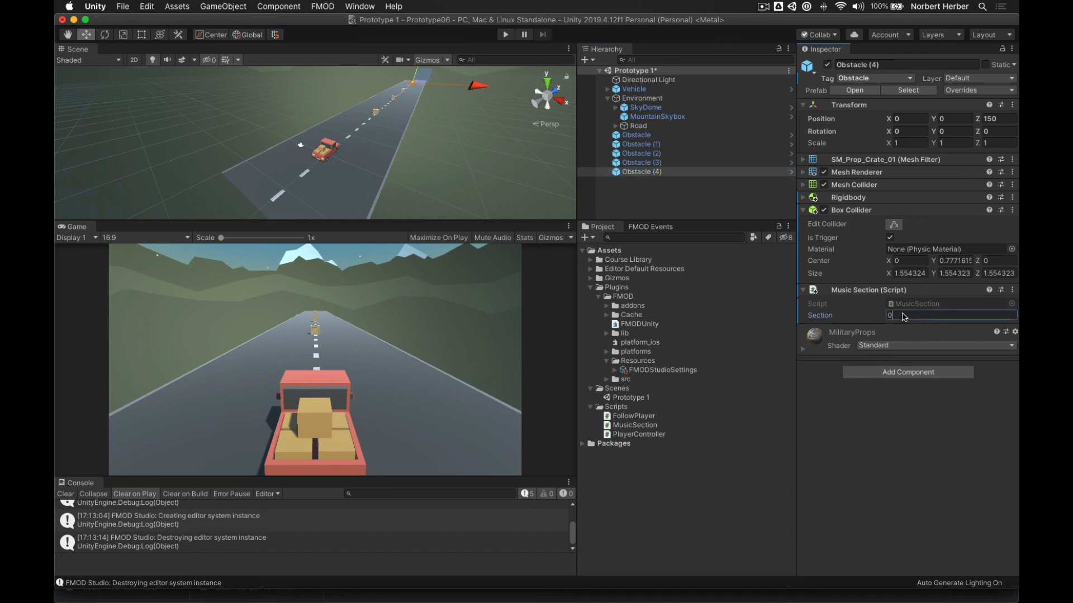
pyautogui.write('5')
pyautogui.press('Return')
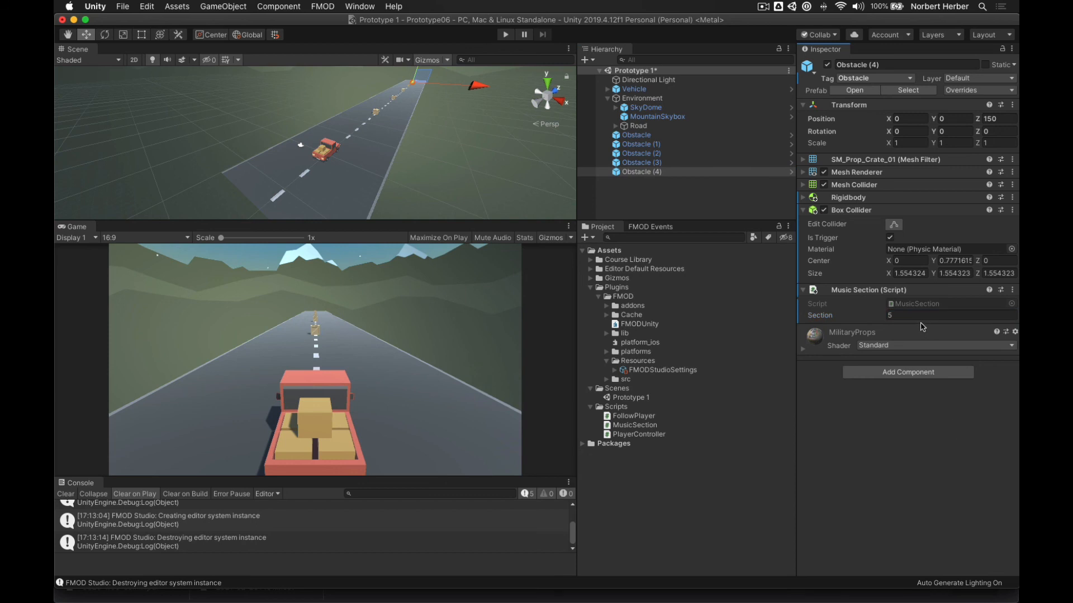
# - Check each obstacle's section value, from Obstacle (3) back to the first Obstacle
pyautogui.click(657, 163)
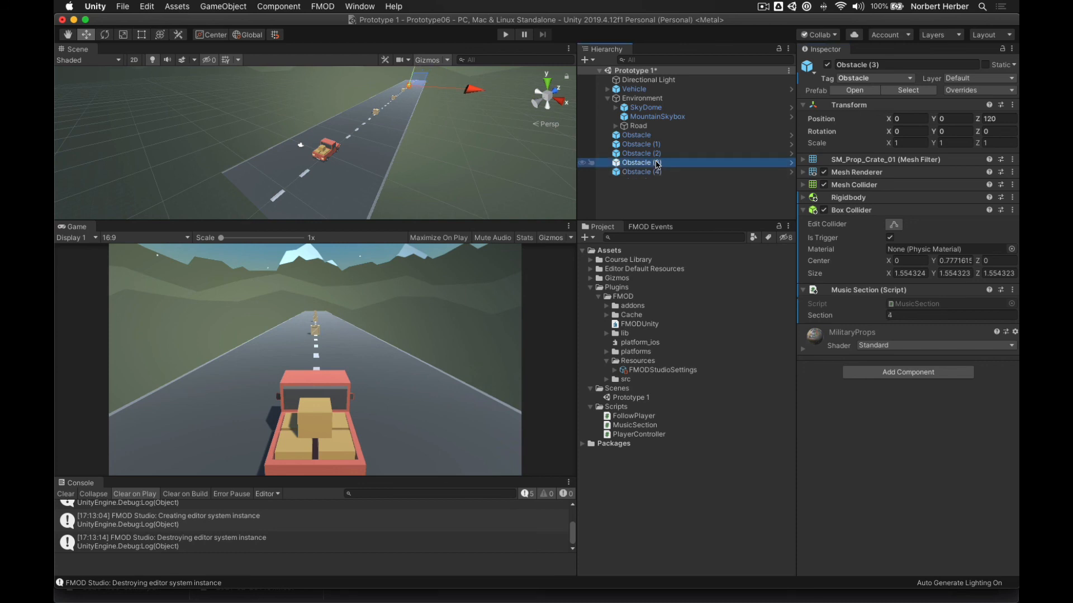
pyautogui.click(652, 153)
pyautogui.click(650, 144)
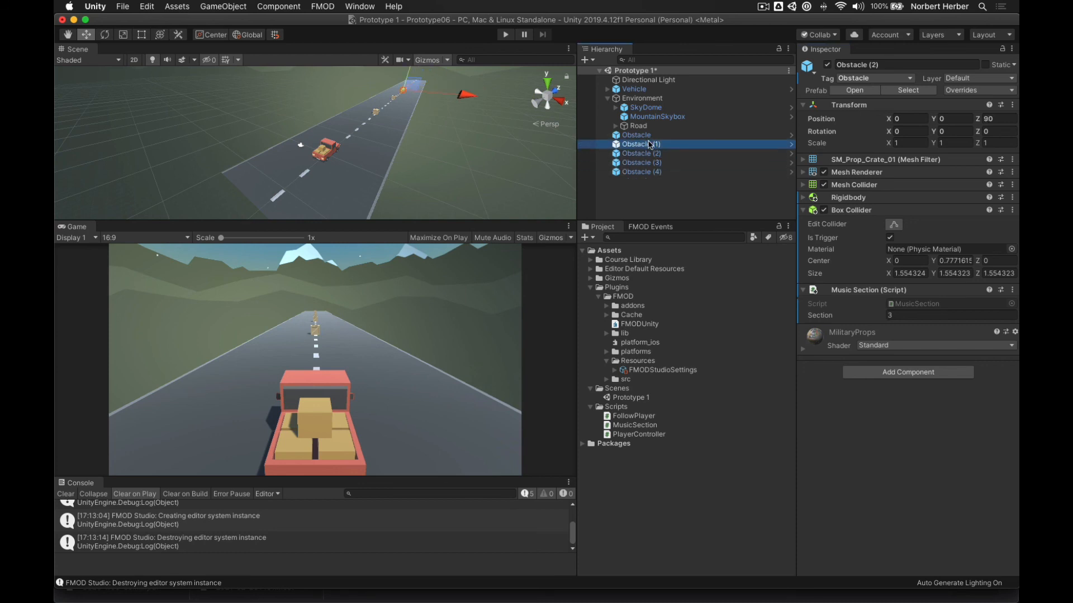
pyautogui.click(646, 136)
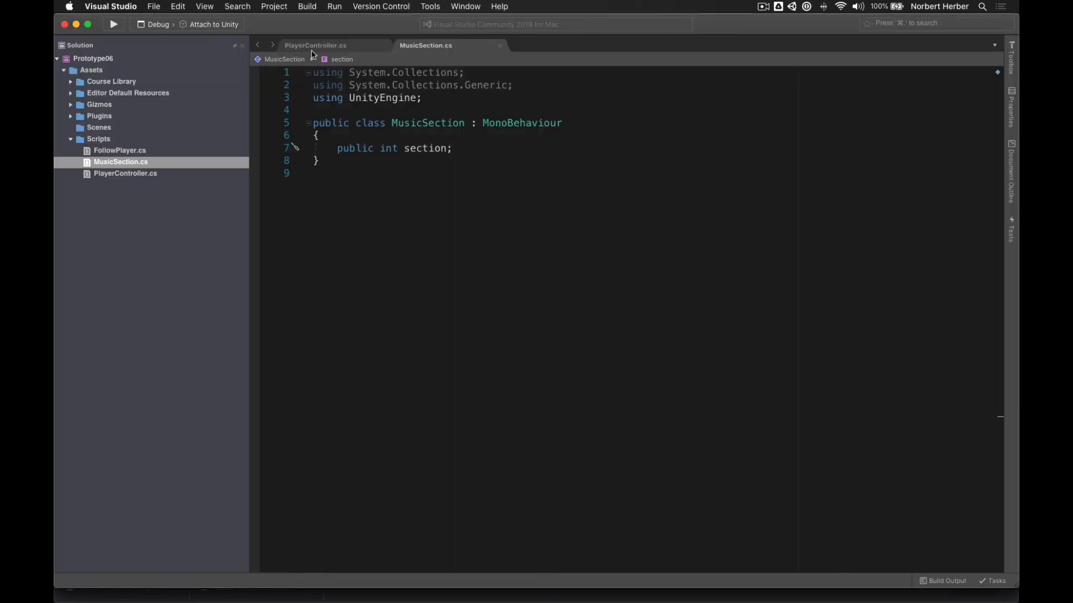
# - In PlayerController.cs, put the cursor before count++ on line 57
pyautogui.click(320, 46)
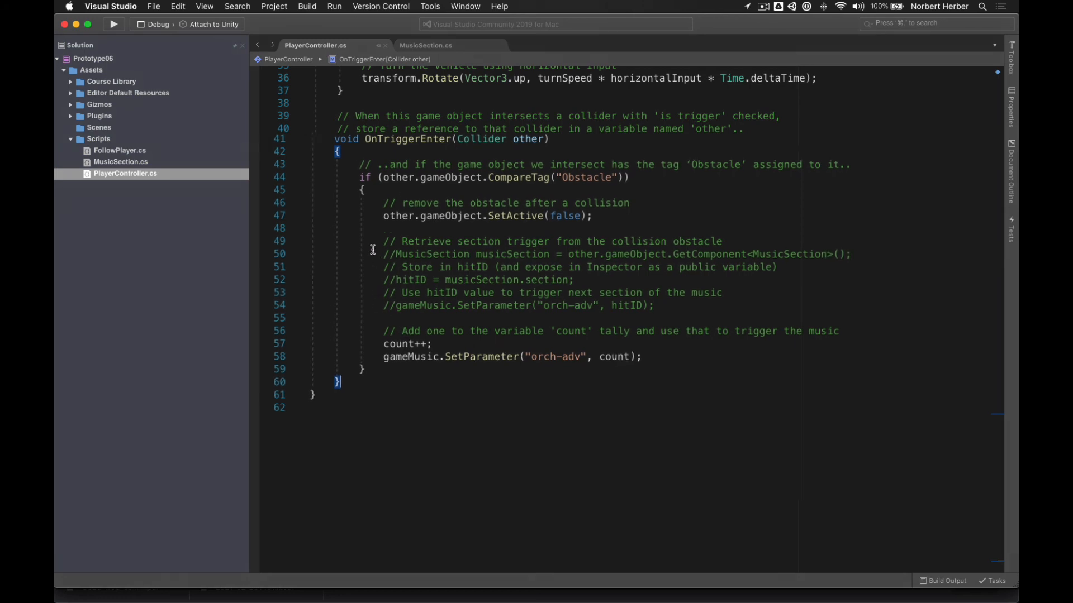
pyautogui.click(385, 344)
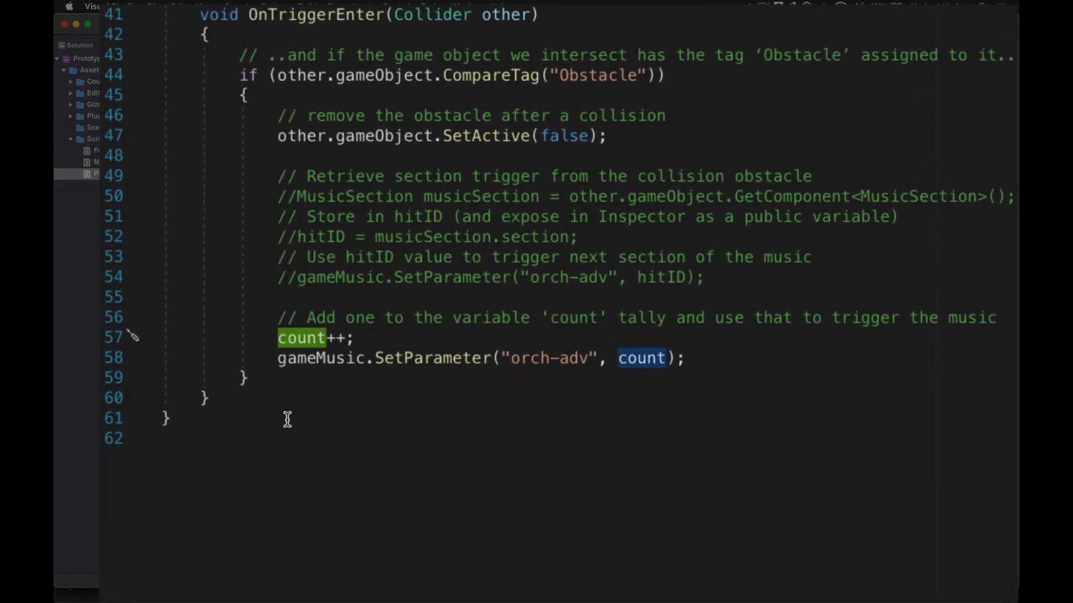
# - Comment out count++ on line 57 and the count-based SetParameter on line 58
pyautogui.write('//')
pyautogui.click(273, 358)
pyautogui.write('//')
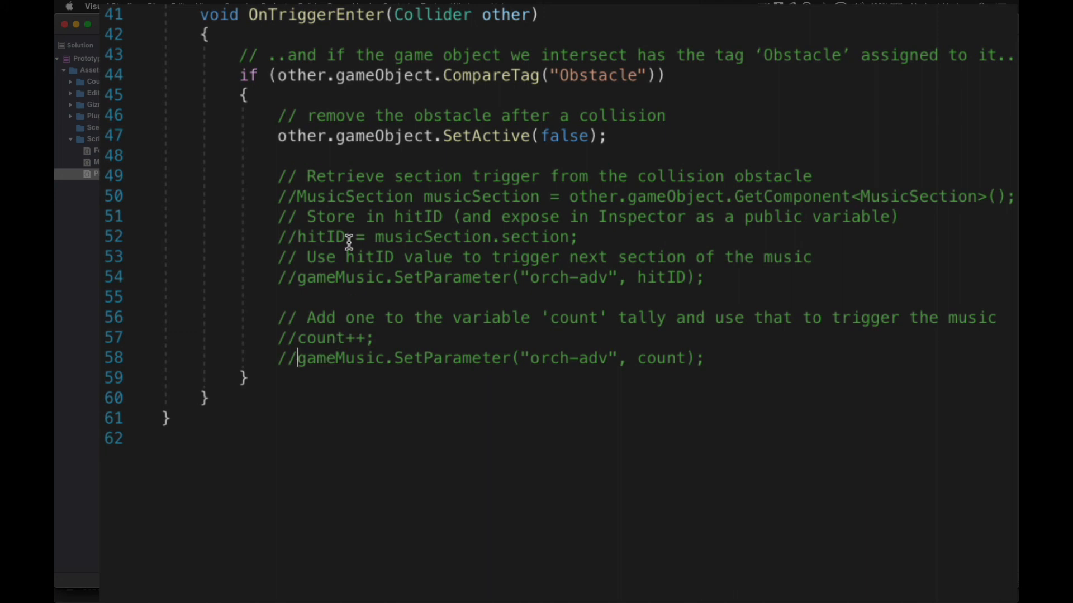
# - Uncomment the MusicSection/hitID lines 50, 52 and 54, and comment out SetActive on line 47
pyautogui.click(279, 197)
pyautogui.press('Delete')
pyautogui.press('Delete')
pyautogui.click(278, 237)
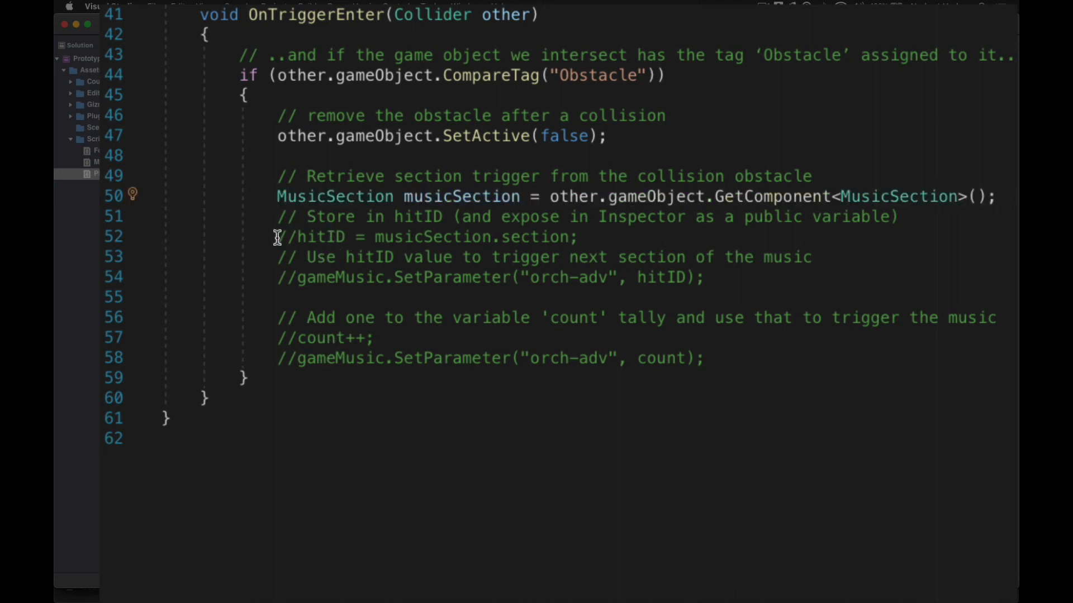
pyautogui.press('Delete')
pyautogui.press('Delete')
pyautogui.click(278, 278)
pyautogui.press('Delete')
pyautogui.press('Delete')
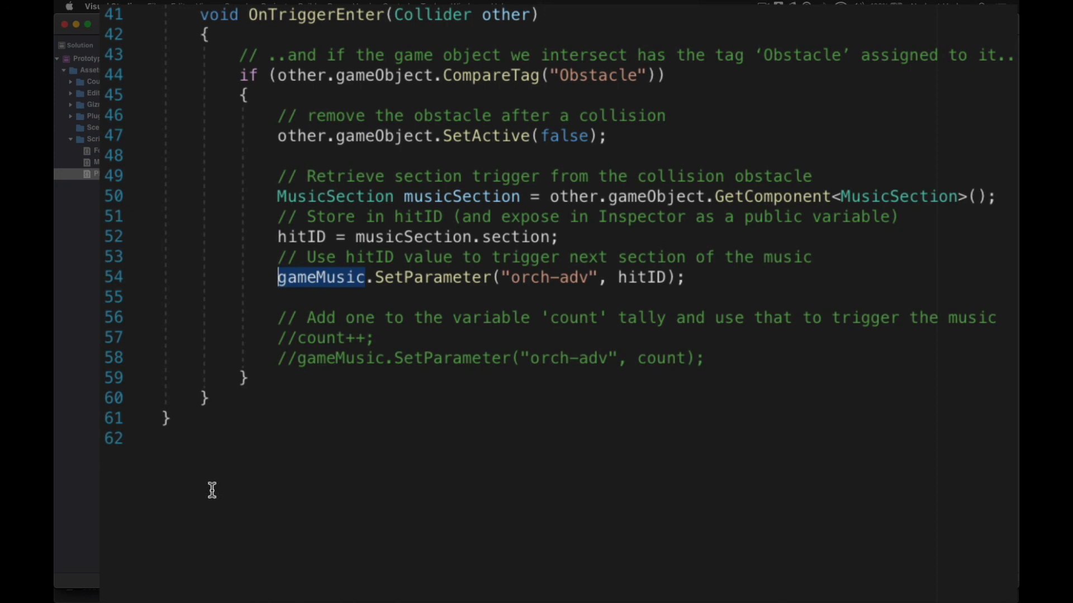
pyautogui.click(275, 136)
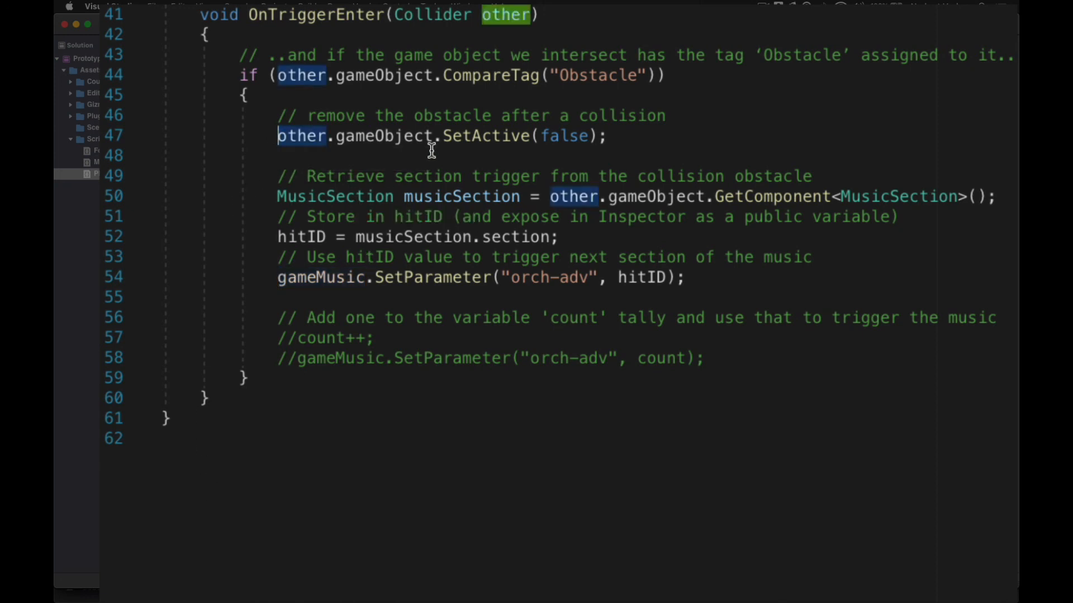
pyautogui.write('//')
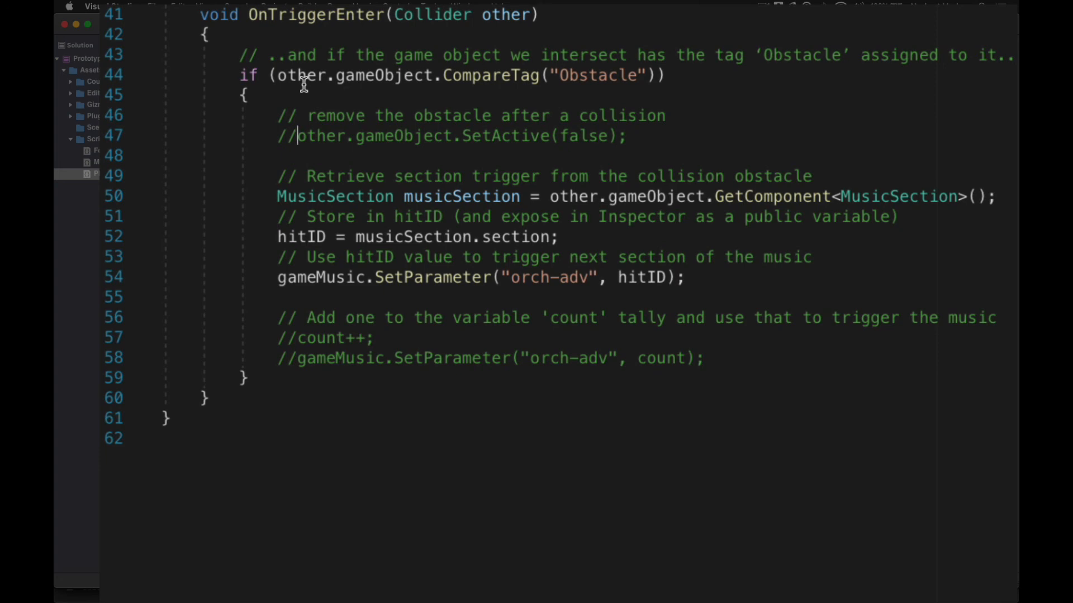
pyautogui.scroll(10, 303, 84)
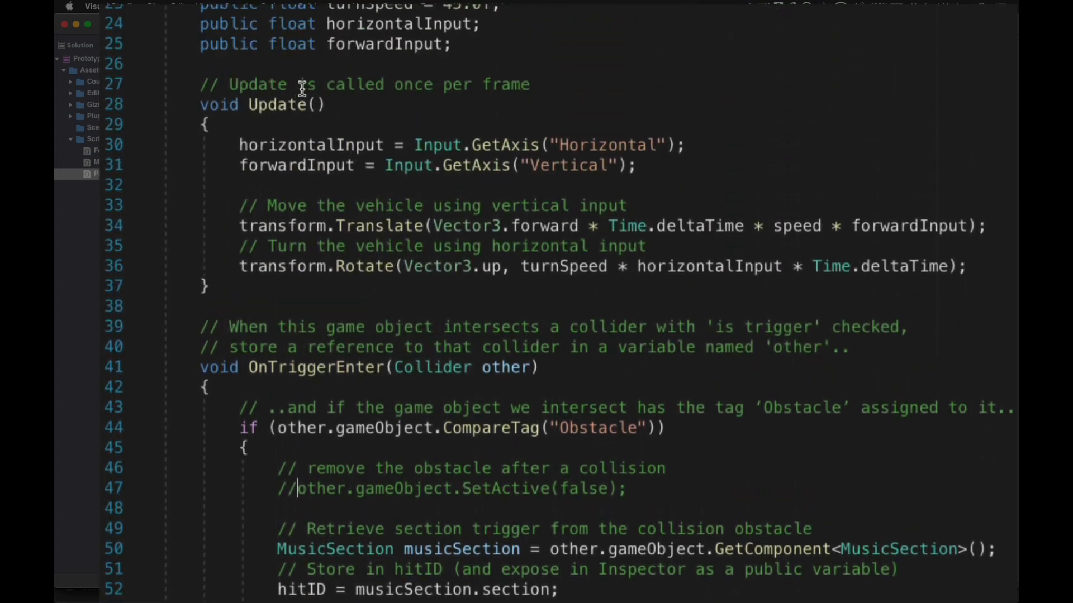
pyautogui.scroll(2, 299, 91)
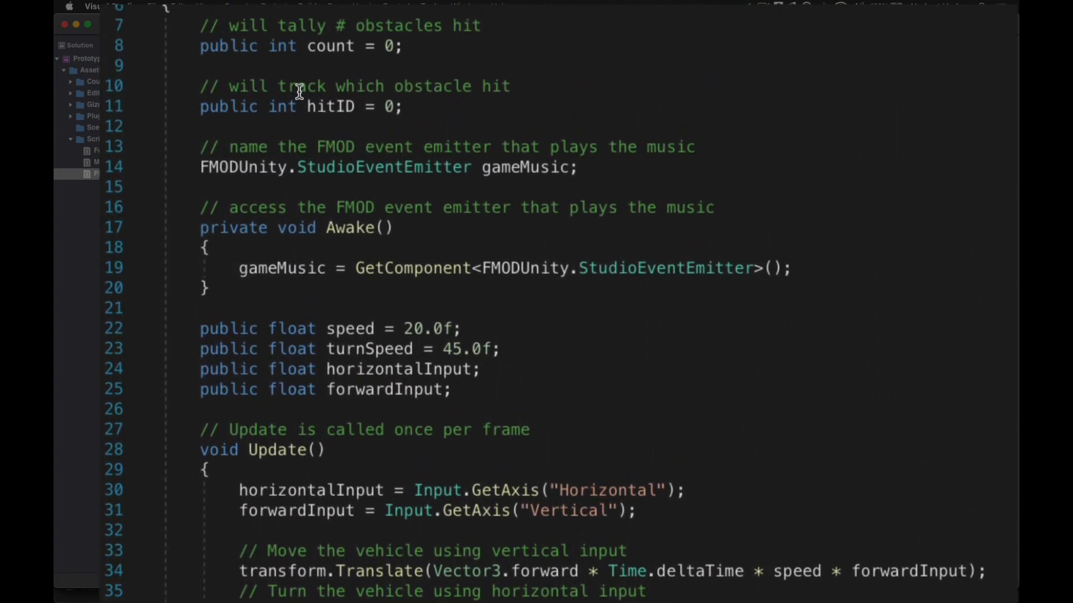
pyautogui.scroll(-15, 299, 91)
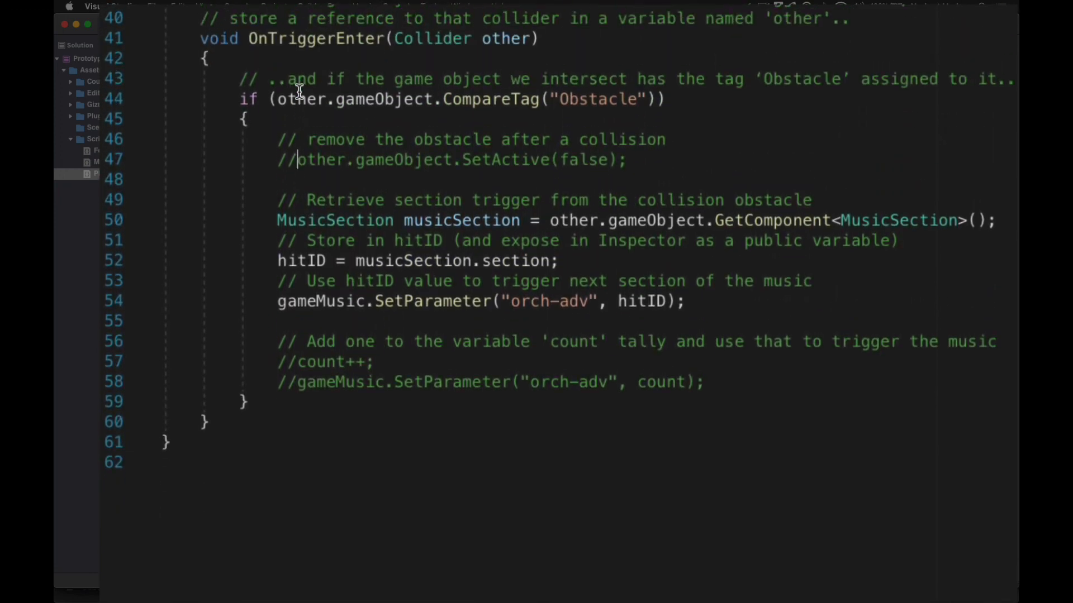
pyautogui.scroll(1, 300, 91)
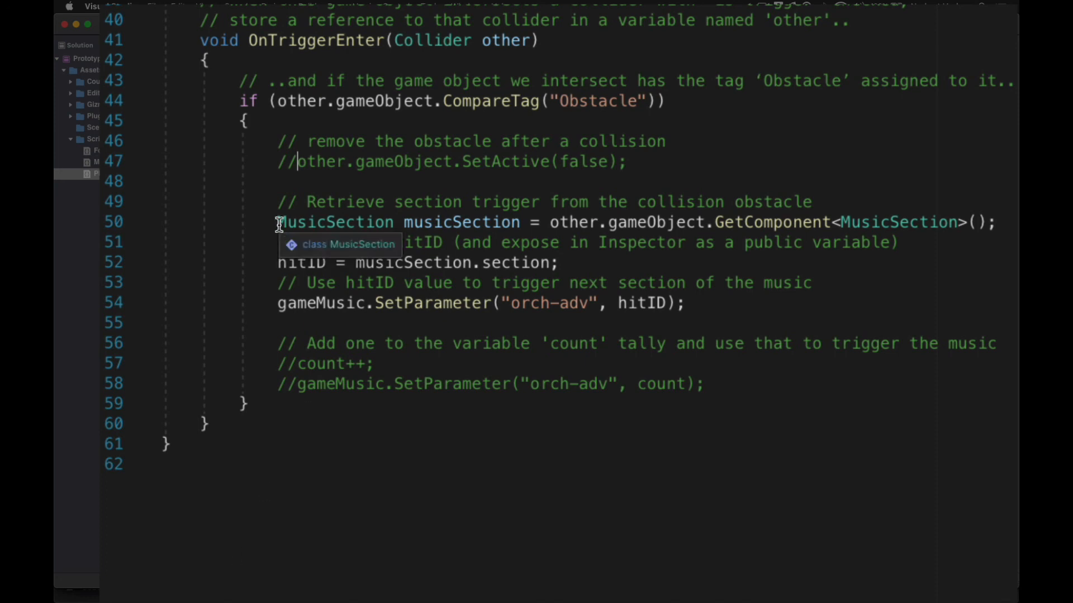
pyautogui.moveTo(280, 223); pyautogui.dragTo(998, 217)
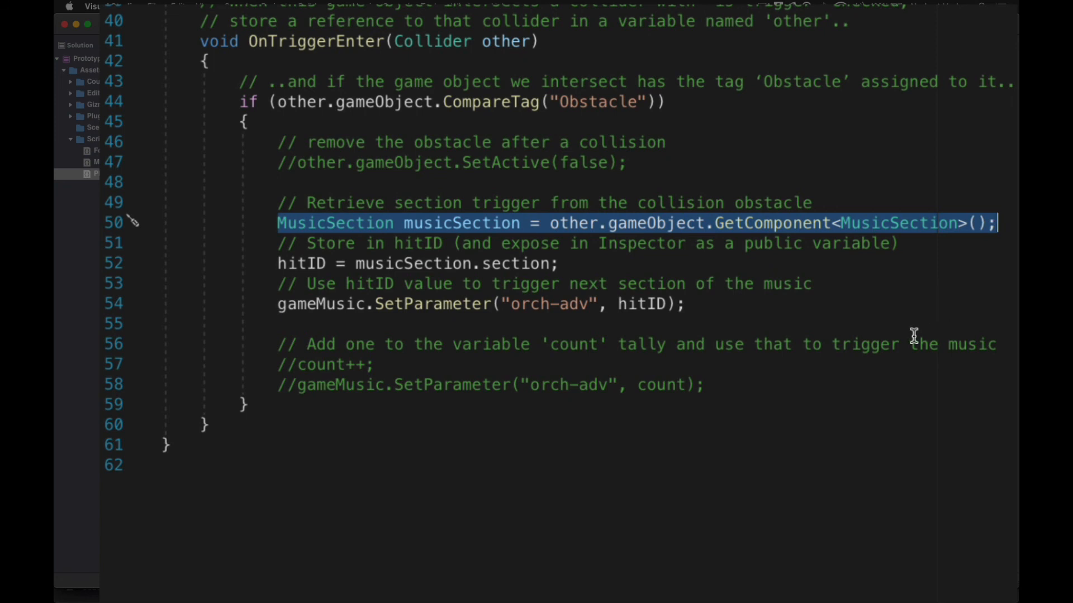
pyautogui.click(793, 532)
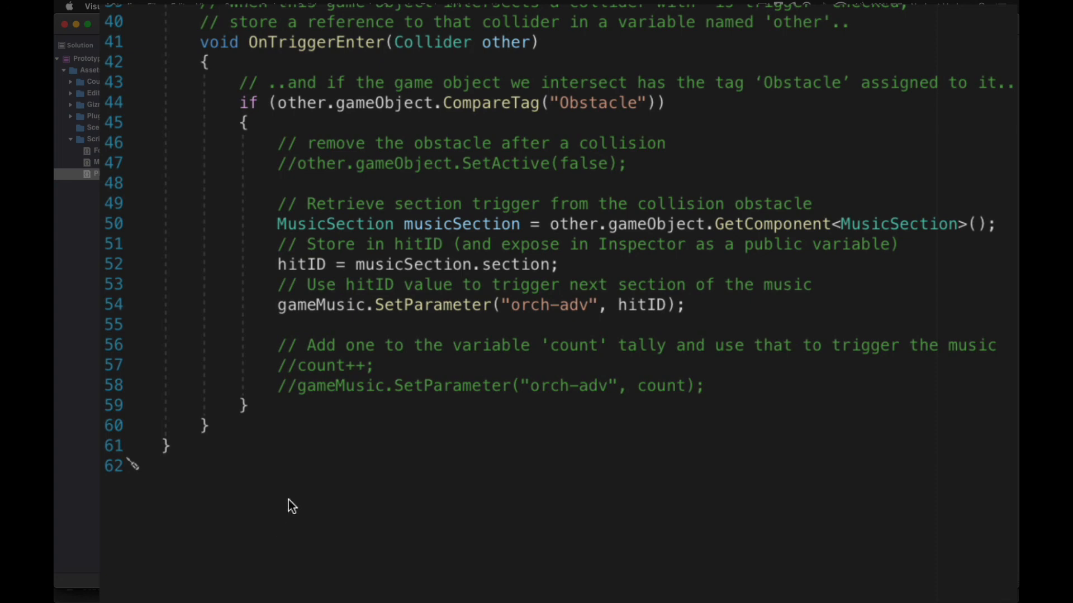
pyautogui.scroll(10, 288, 499)
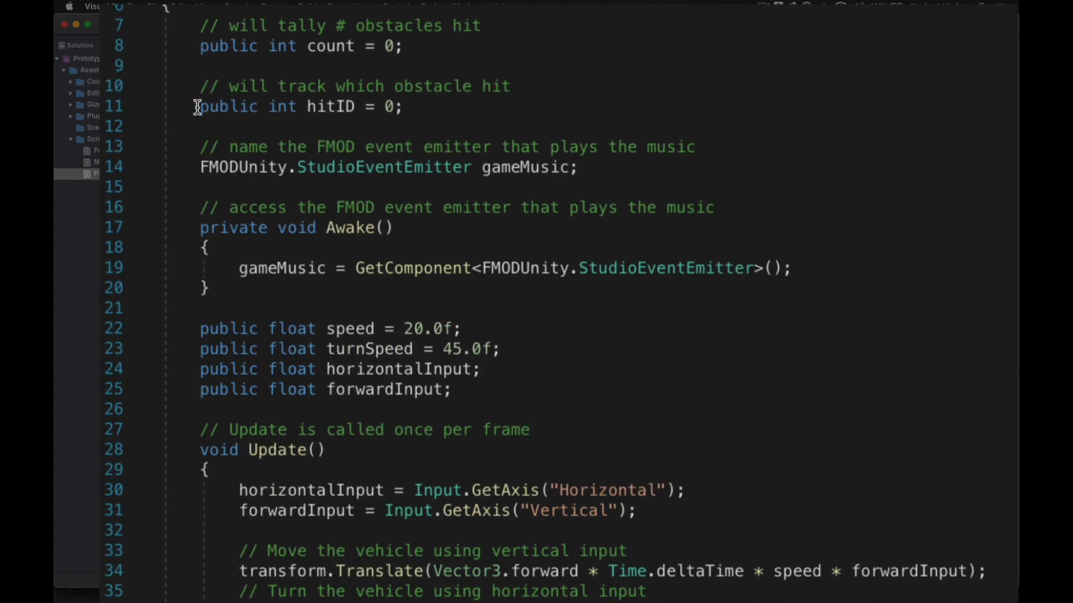
pyautogui.moveTo(193, 106); pyautogui.dragTo(405, 106)
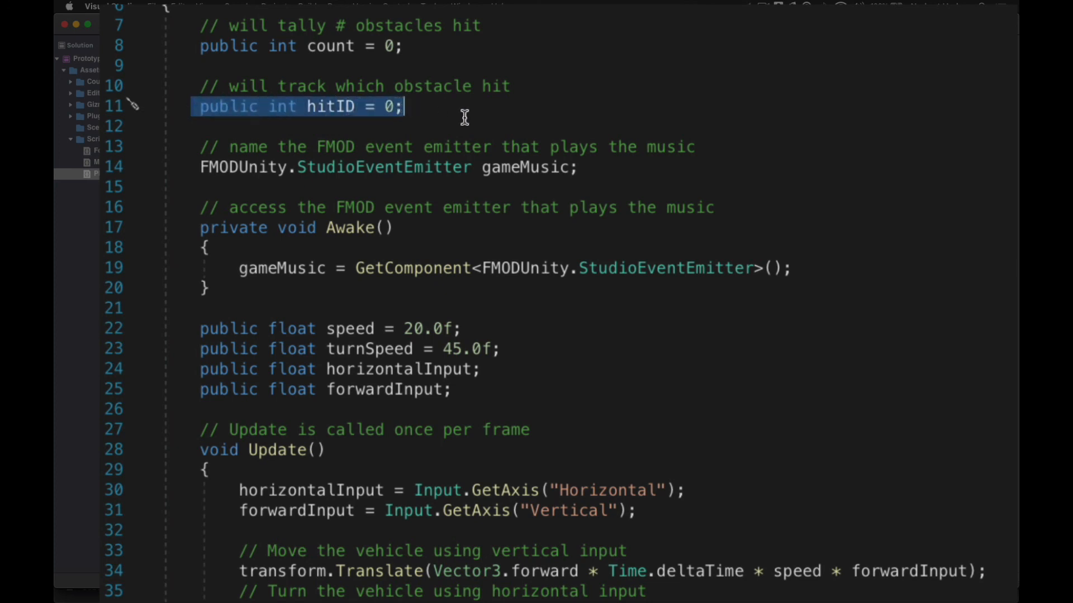
pyautogui.click(424, 110)
pyautogui.scroll(-10, 651, 335)
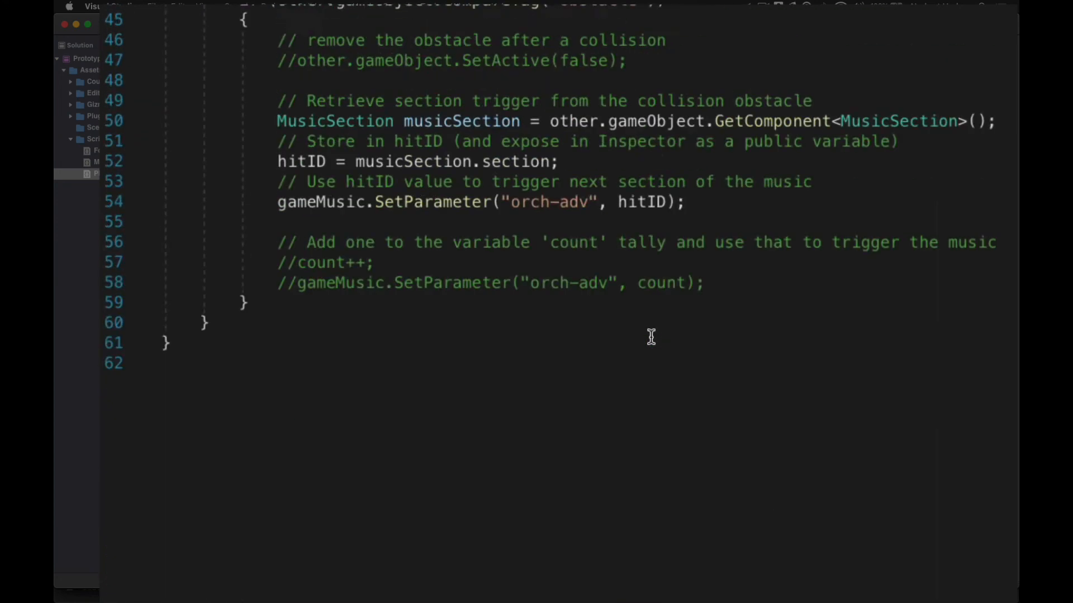
pyautogui.scroll(2, 651, 337)
pyautogui.scroll(-1, 650, 337)
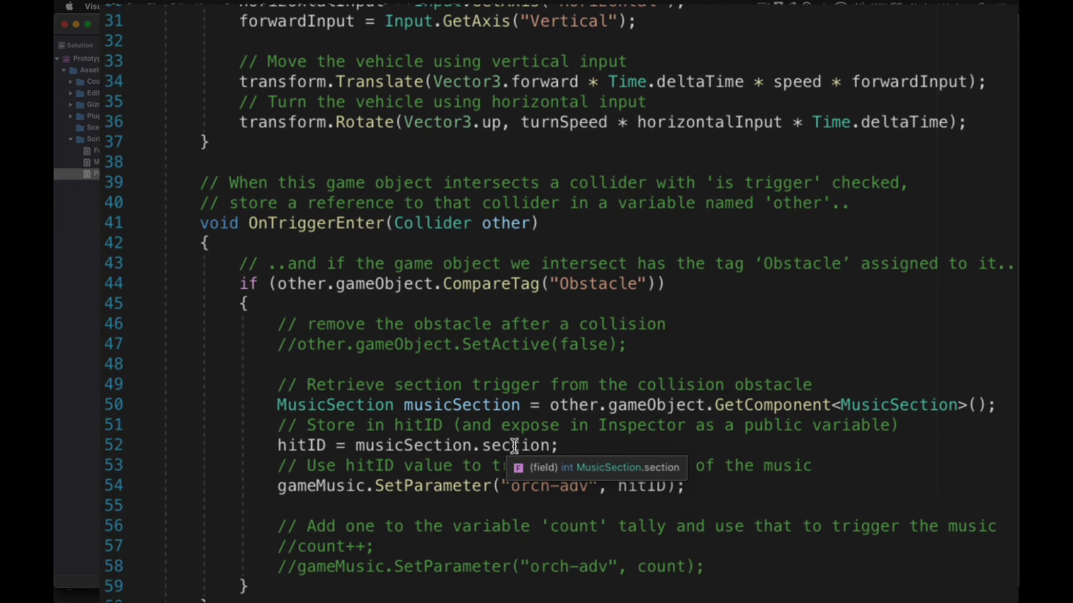
pyautogui.scroll(-1, 514, 445)
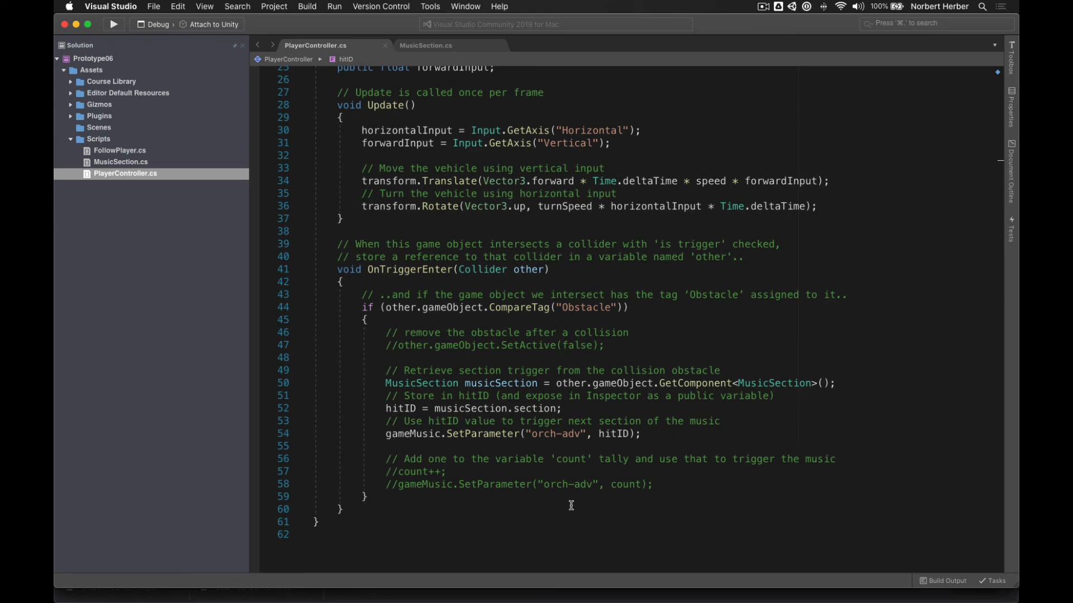
# - Select the Vehicle in Unity's Hierarchy and enter Play mode
pyautogui.press('super+Tab')
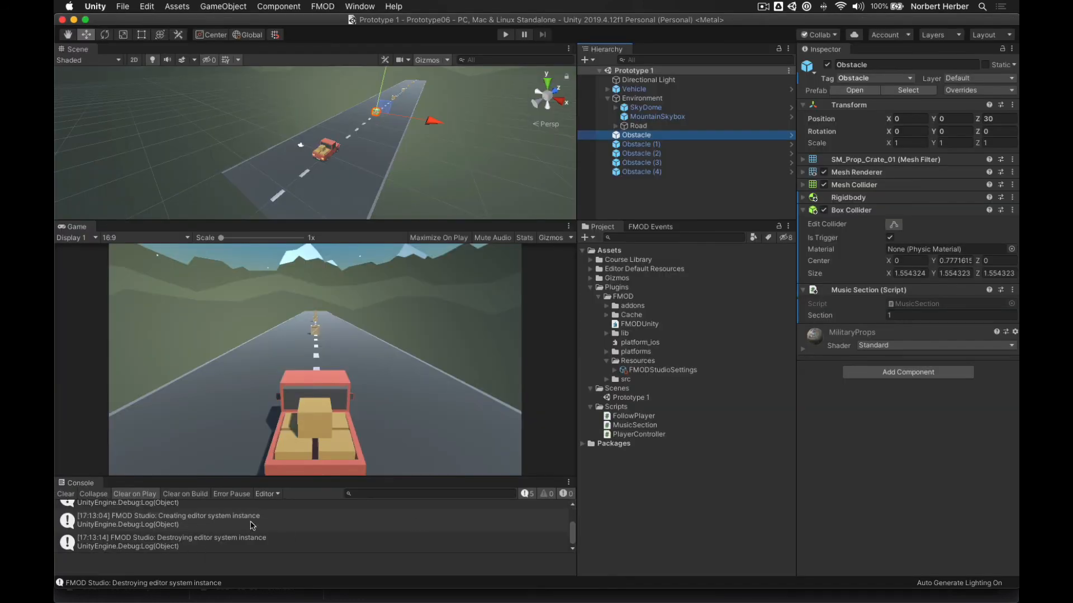
pyautogui.scroll(1, 250, 526)
pyautogui.scroll(-1, 250, 526)
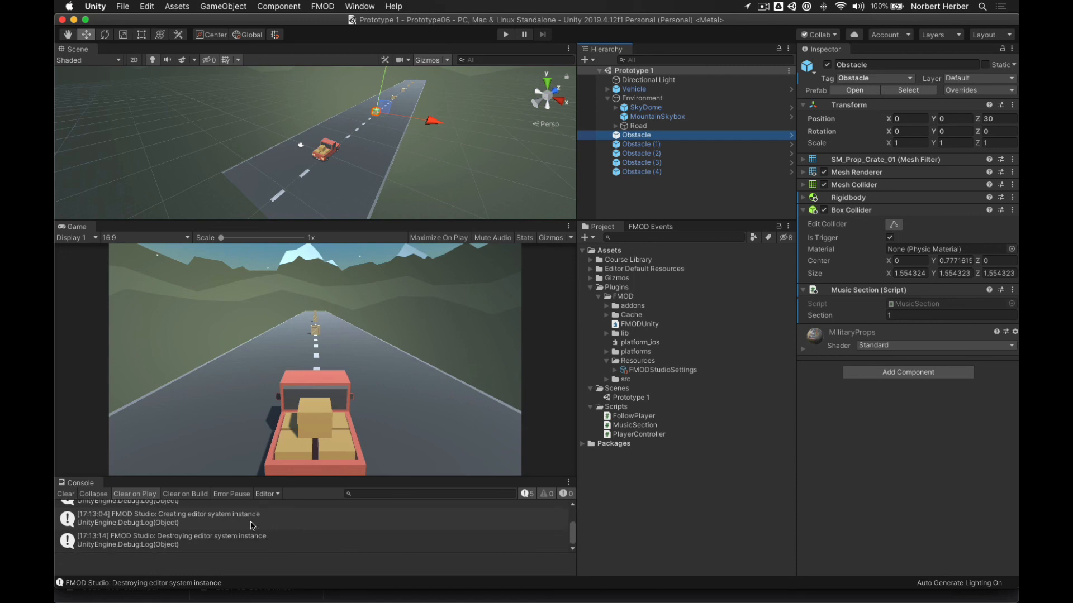
pyautogui.click(634, 88)
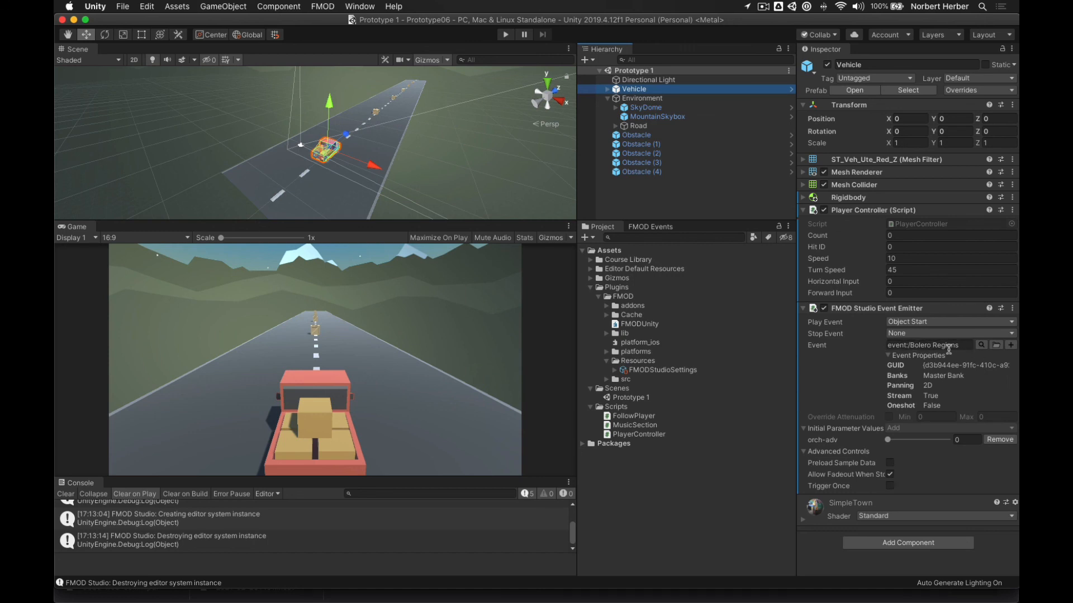
pyautogui.click(506, 35)
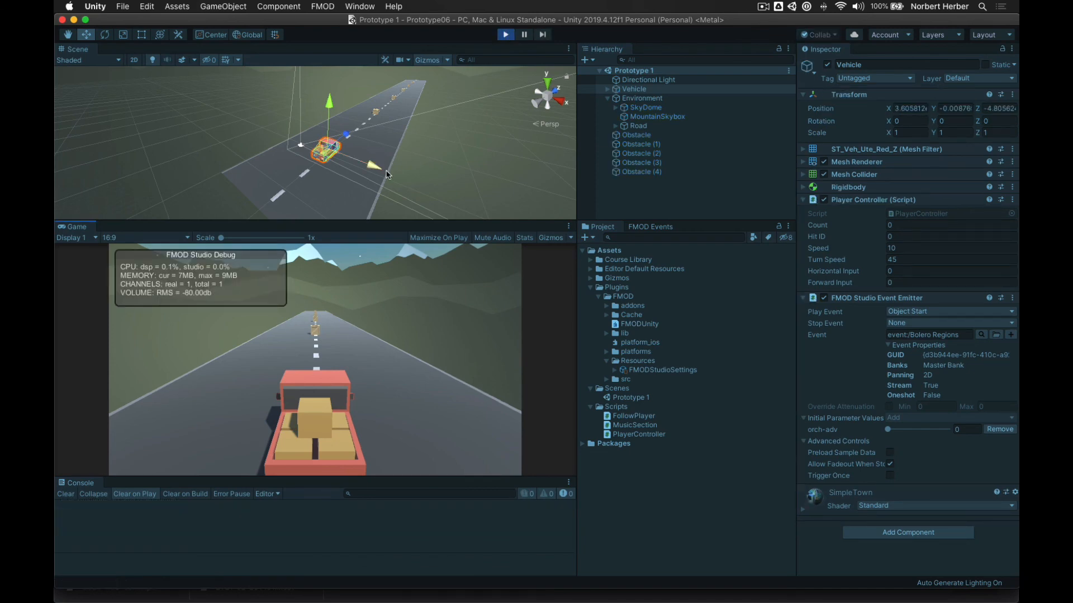
# - Drive the truck into the first obstacle, then reverse and turn it around
pyautogui.press('Up')
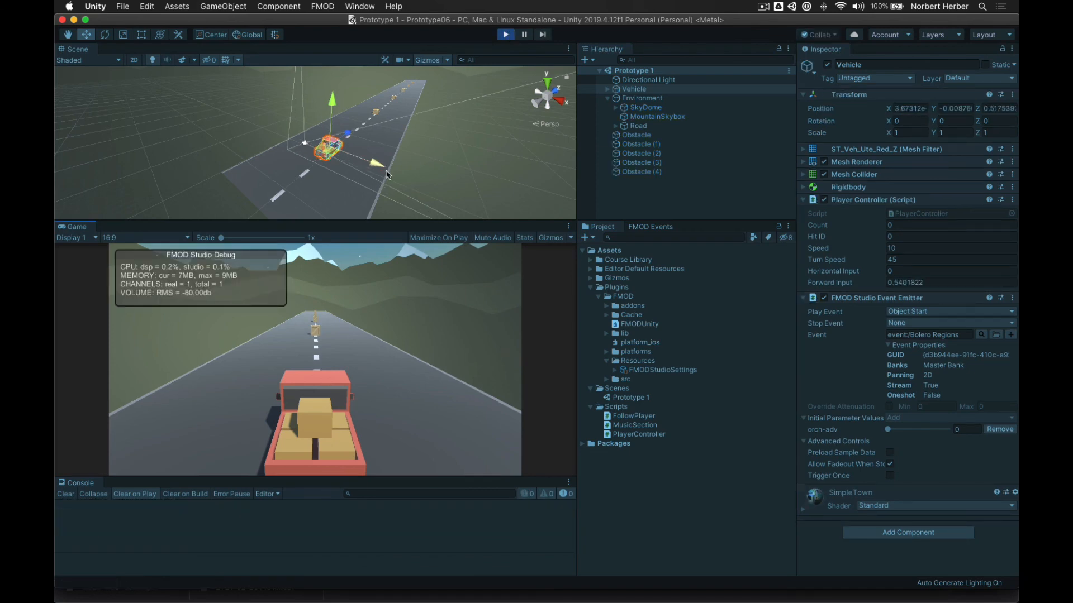
pyautogui.press('Left')
pyautogui.press('Right')
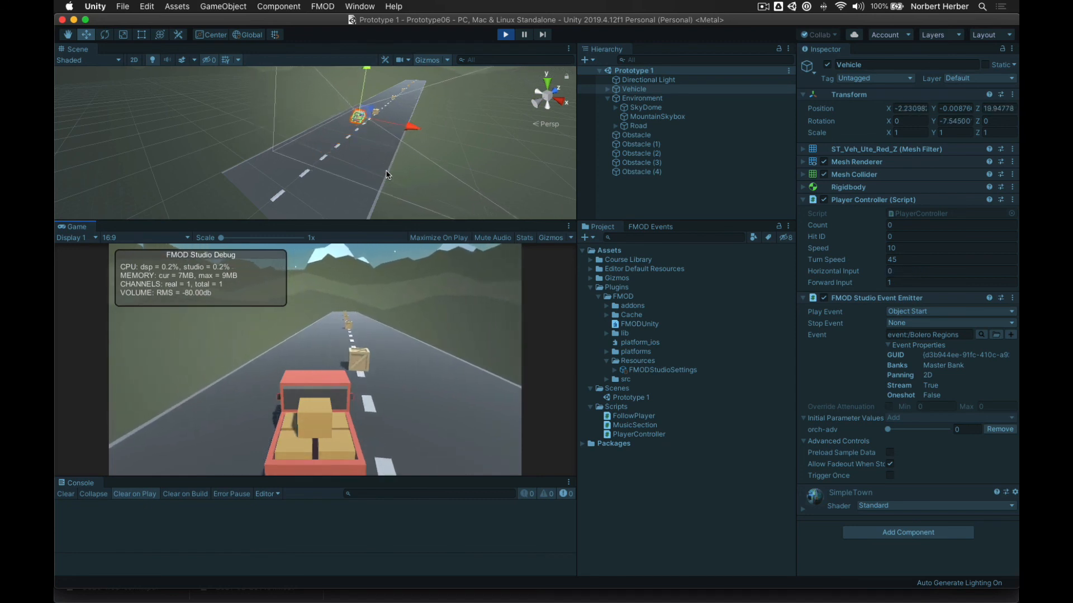
pyautogui.press('Right')
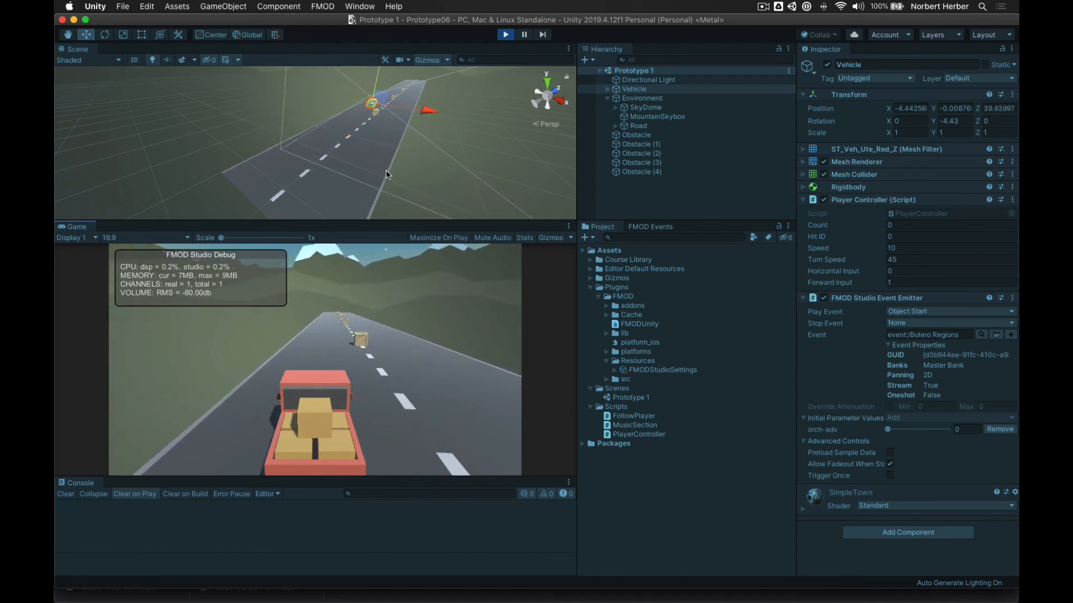
pyautogui.press('Right')
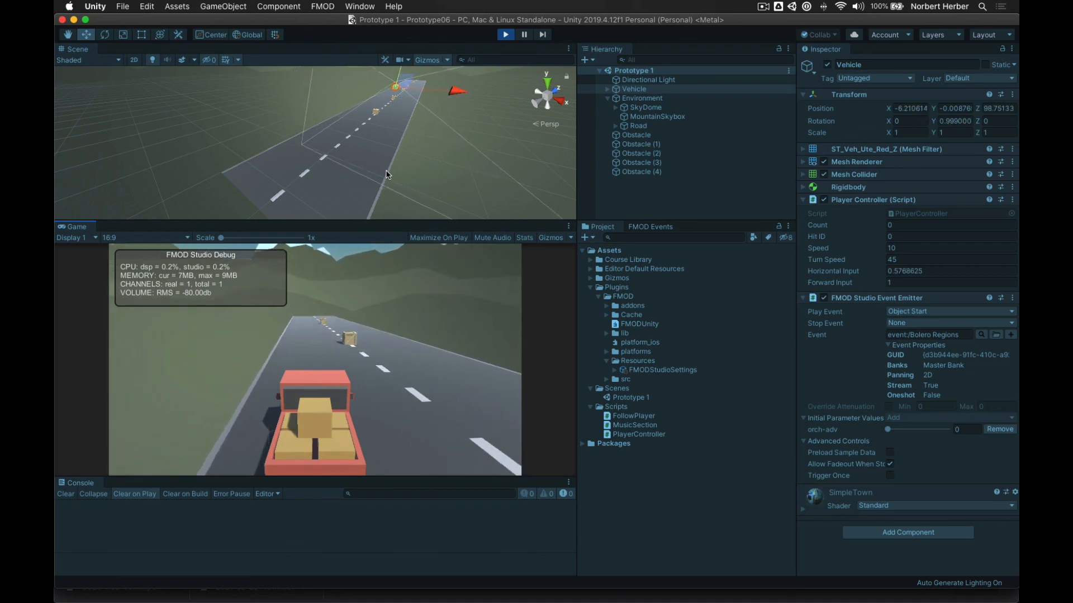
pyautogui.press('Right')
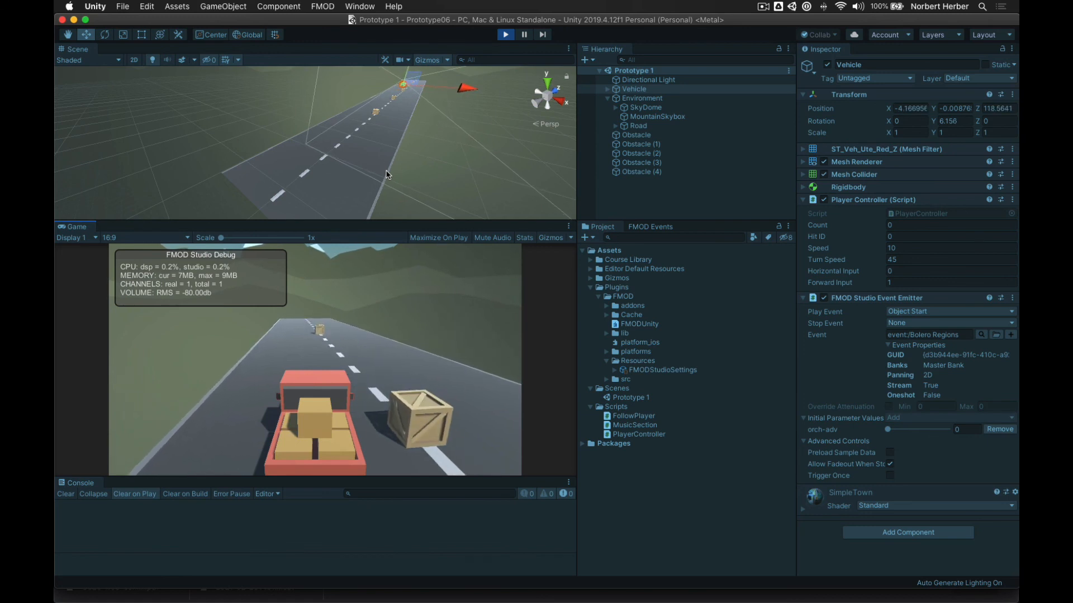
pyautogui.press('Left')
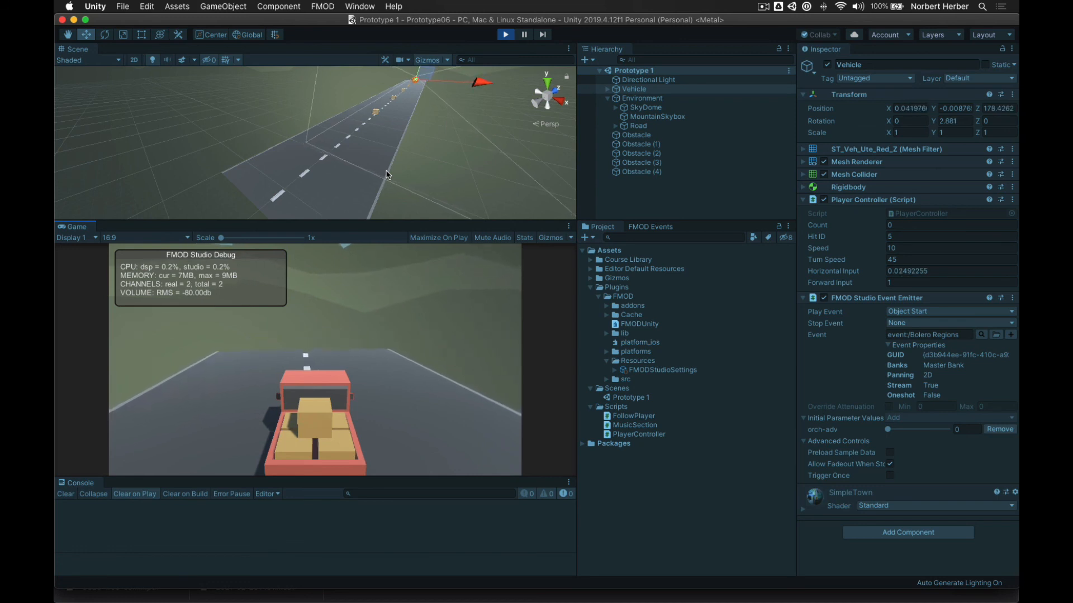
pyautogui.press('Right')
pyautogui.press('Down')
pyautogui.press('Right')
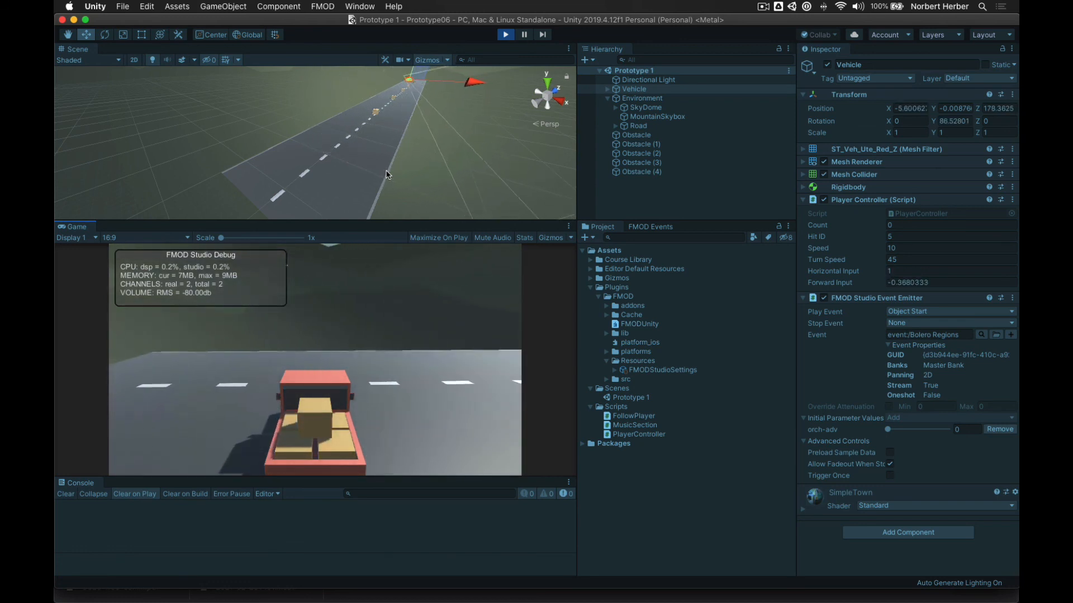
pyautogui.press('Up')
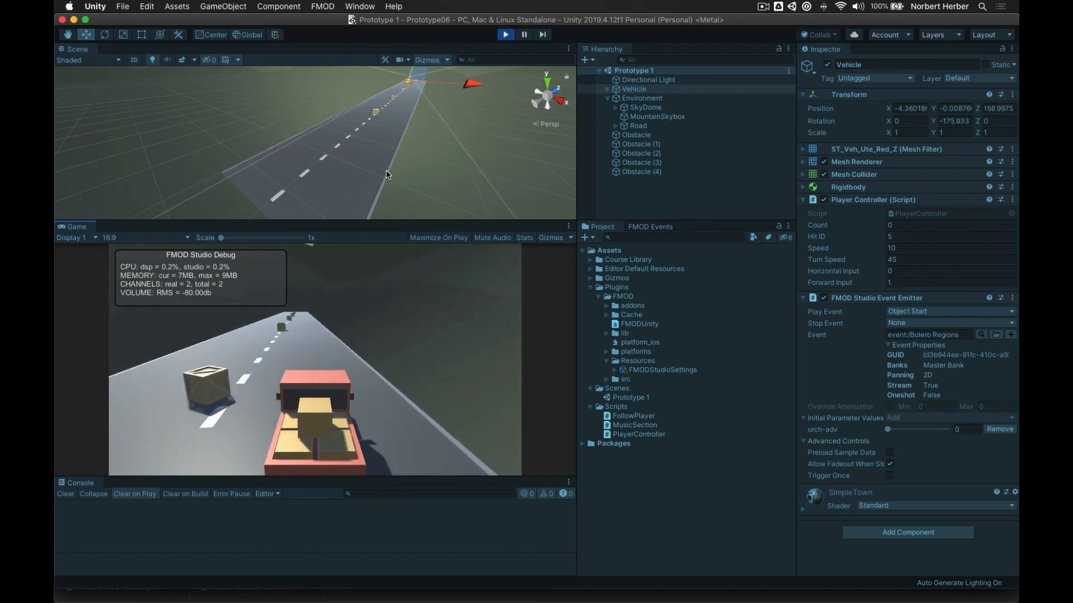
# - Keep driving into more crates until the Vehicle's Hit ID reads 3
pyautogui.press('Left')
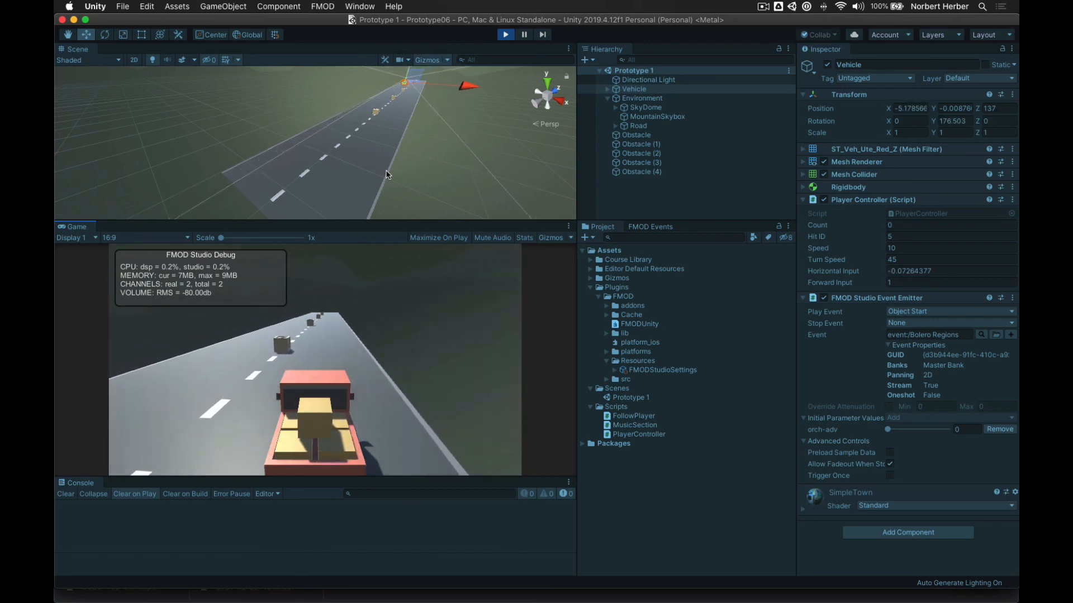
pyautogui.press('Right')
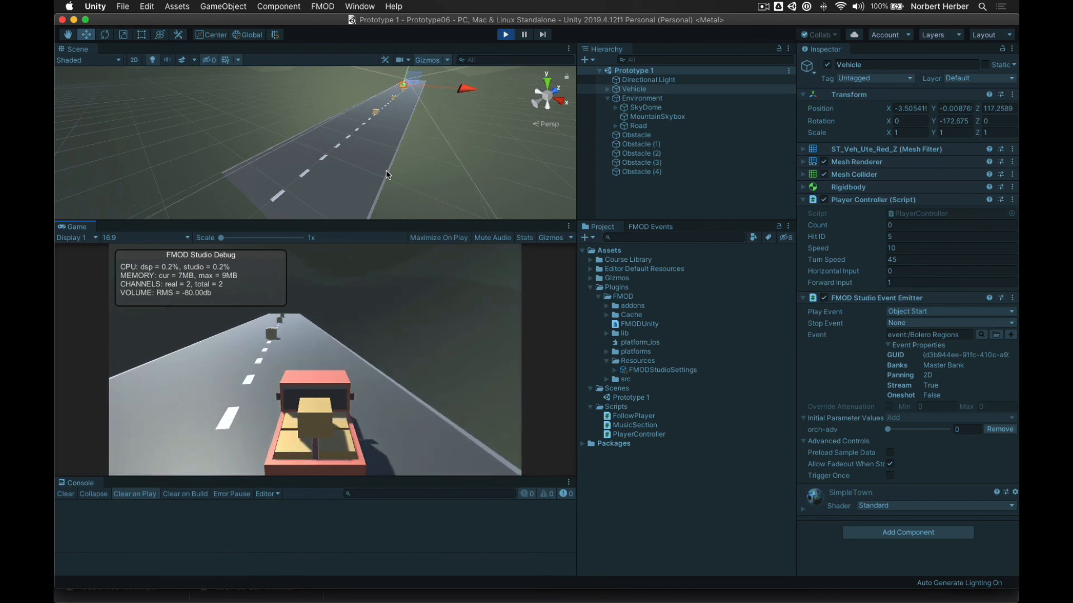
pyautogui.press('Left')
pyautogui.press('Right')
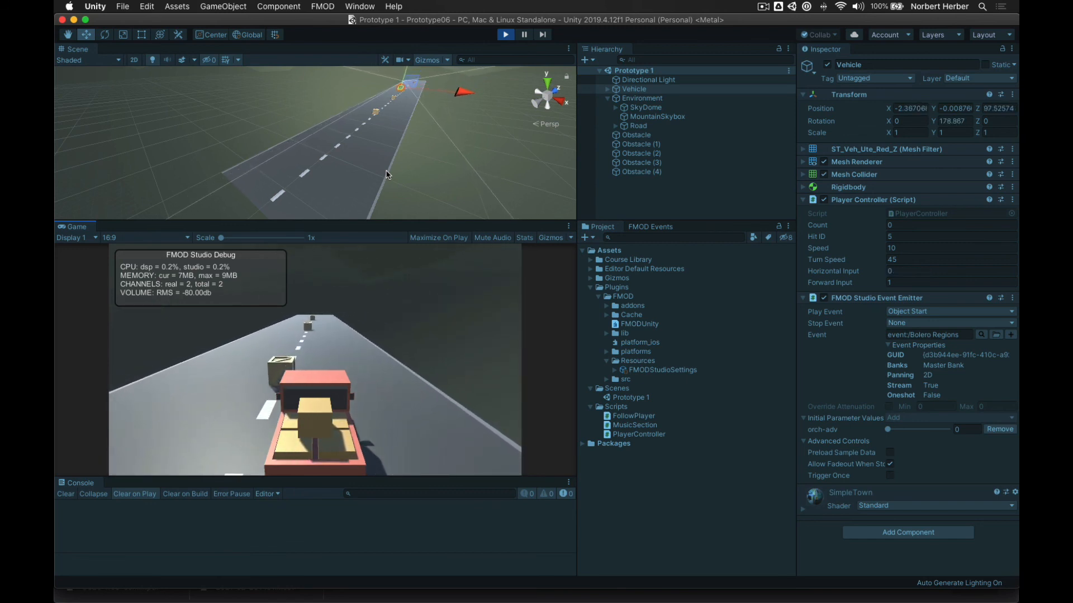
pyautogui.press('Left')
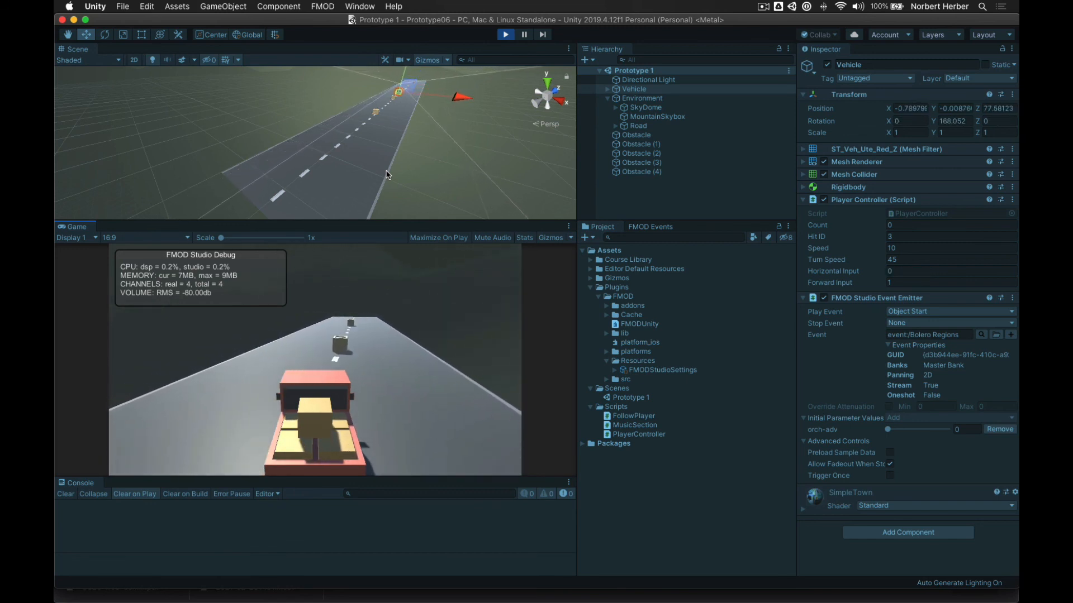
pyautogui.press('Right')
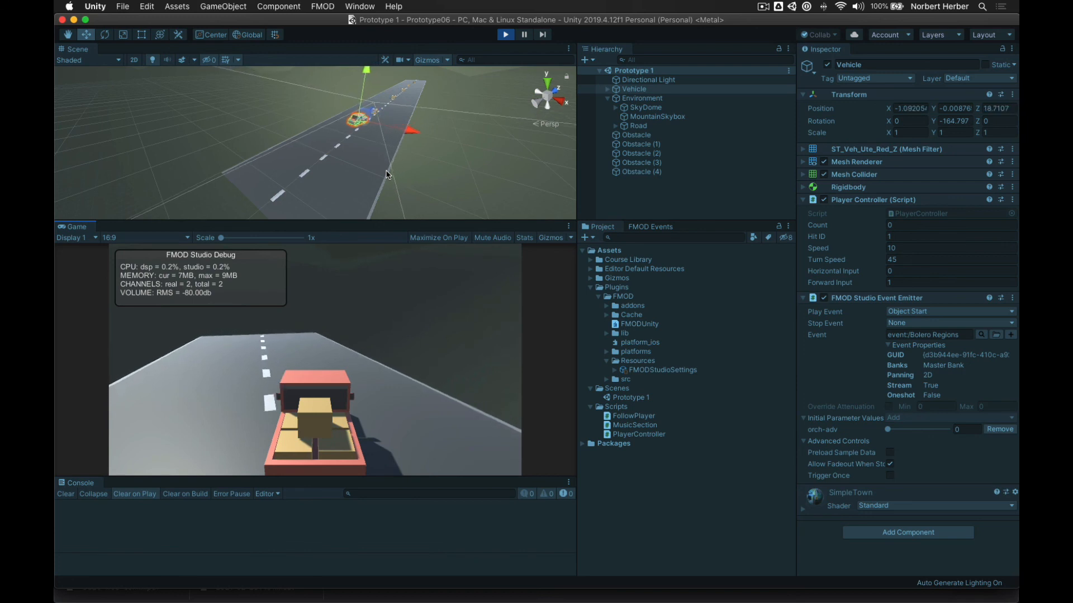
pyautogui.press('Left')
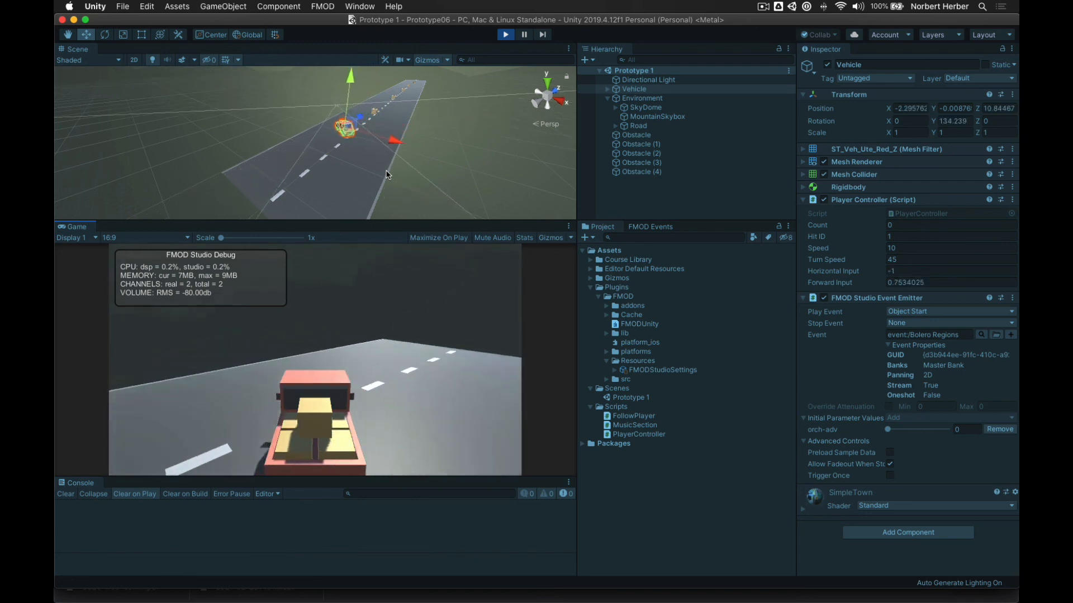
pyautogui.press('Down')
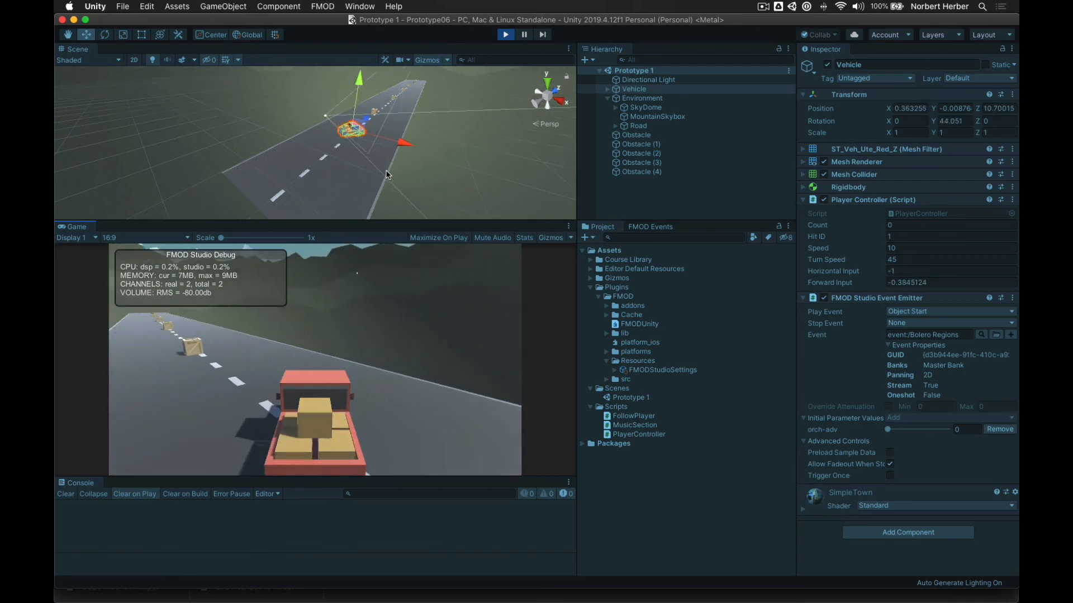
pyautogui.press('Up')
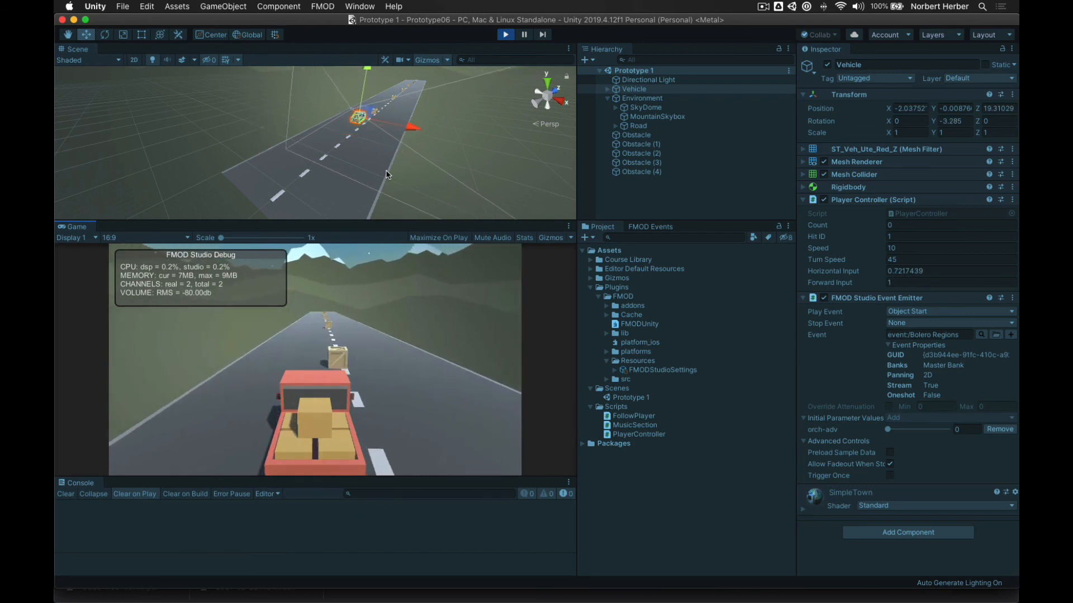
pyautogui.press('Right')
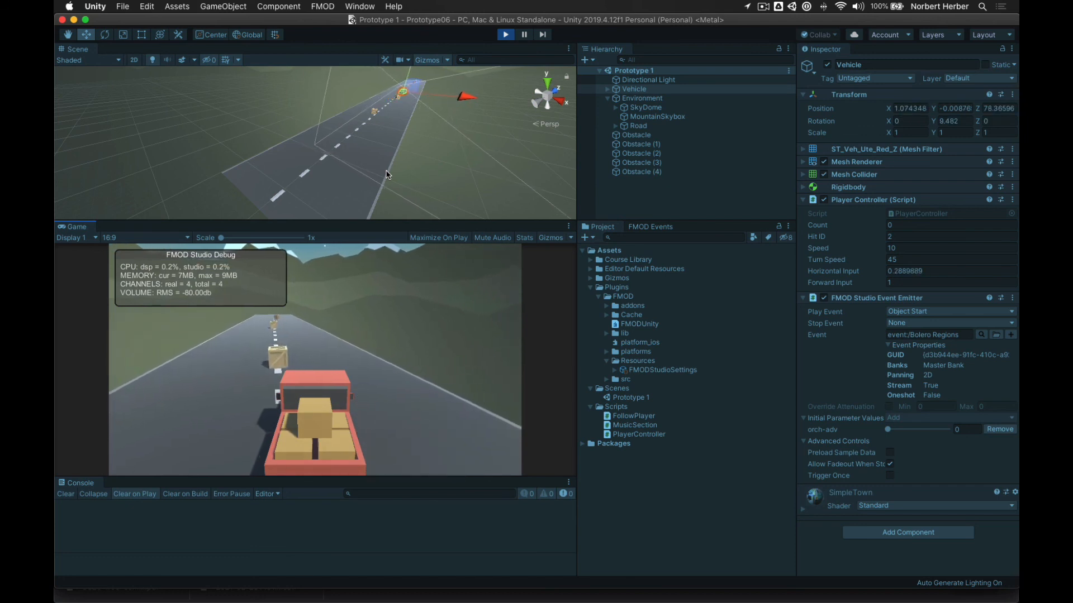
pyautogui.press('Left')
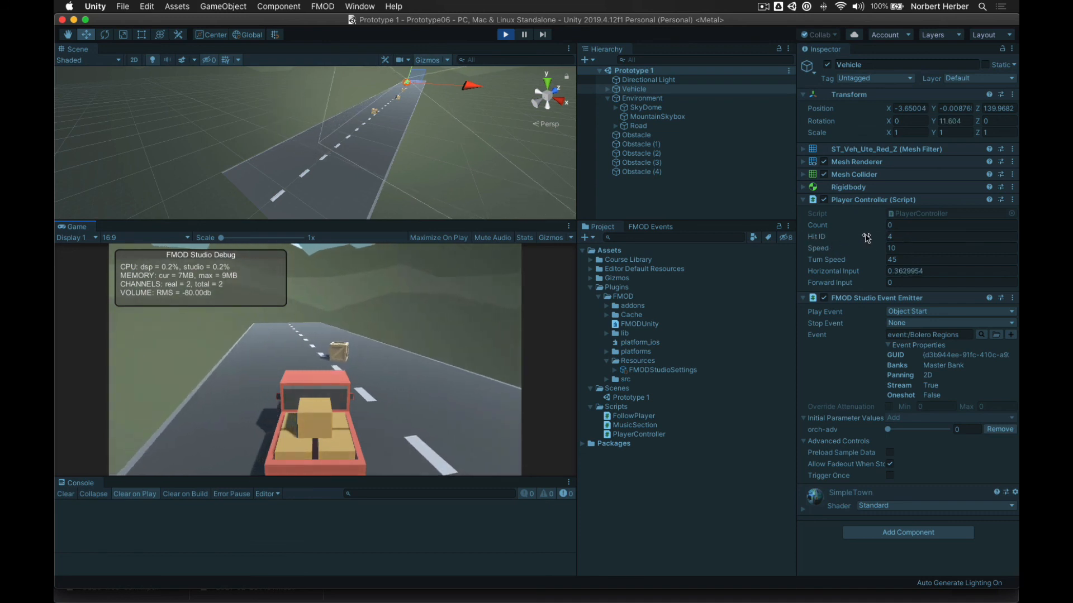
pyautogui.press('Up')
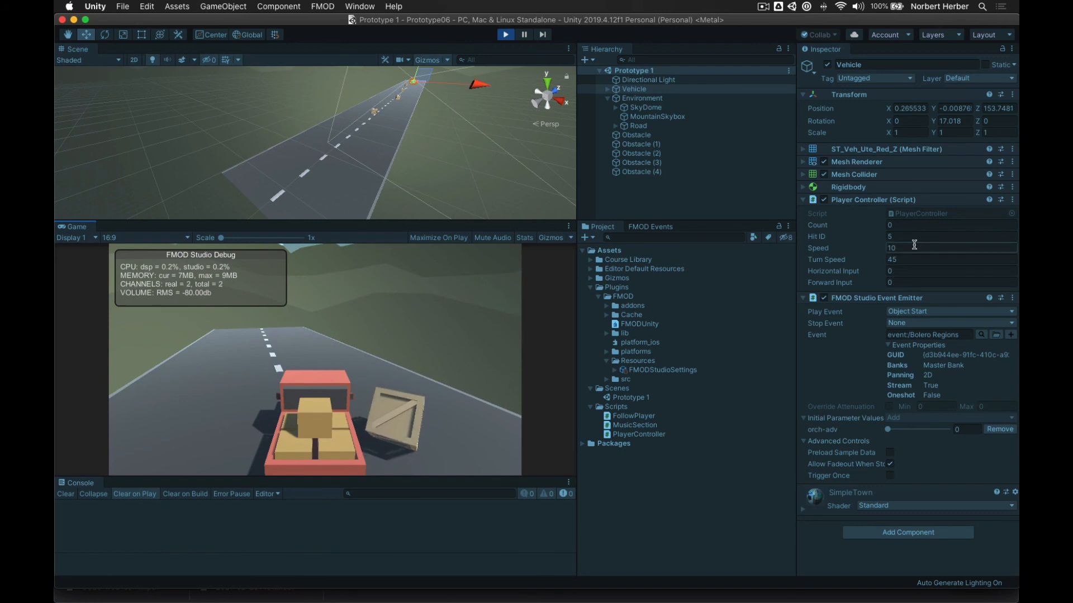
pyautogui.press('Right')
pyautogui.press('Up')
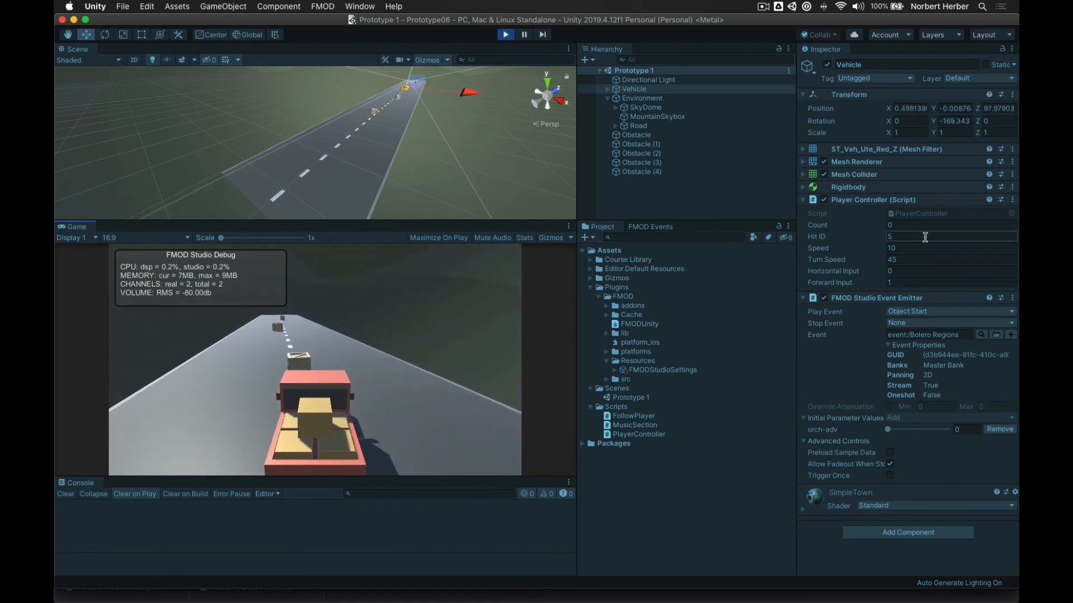
pyautogui.press('Left')
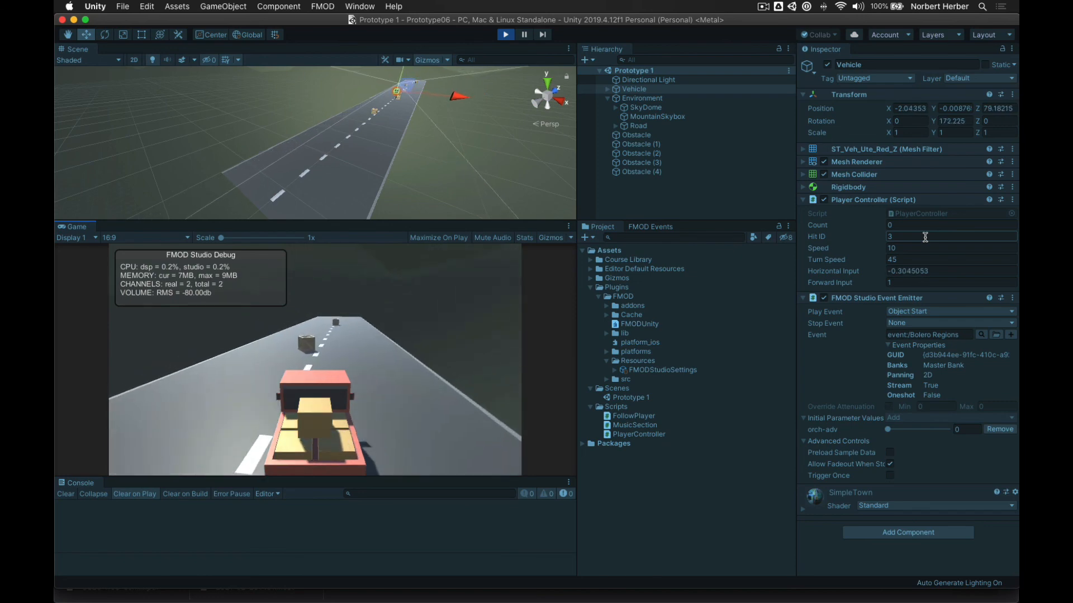
pyautogui.press('Right')
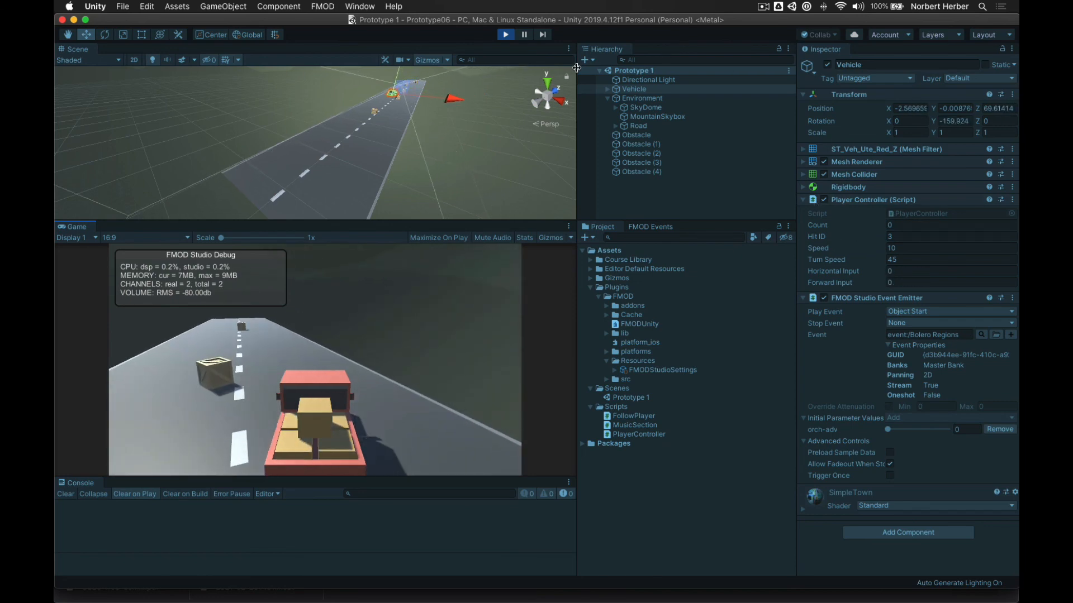
# - Exit Play mode and switch the Vehicle's FMOD emitter event to Bolero Magnetic
pyautogui.click(505, 34)
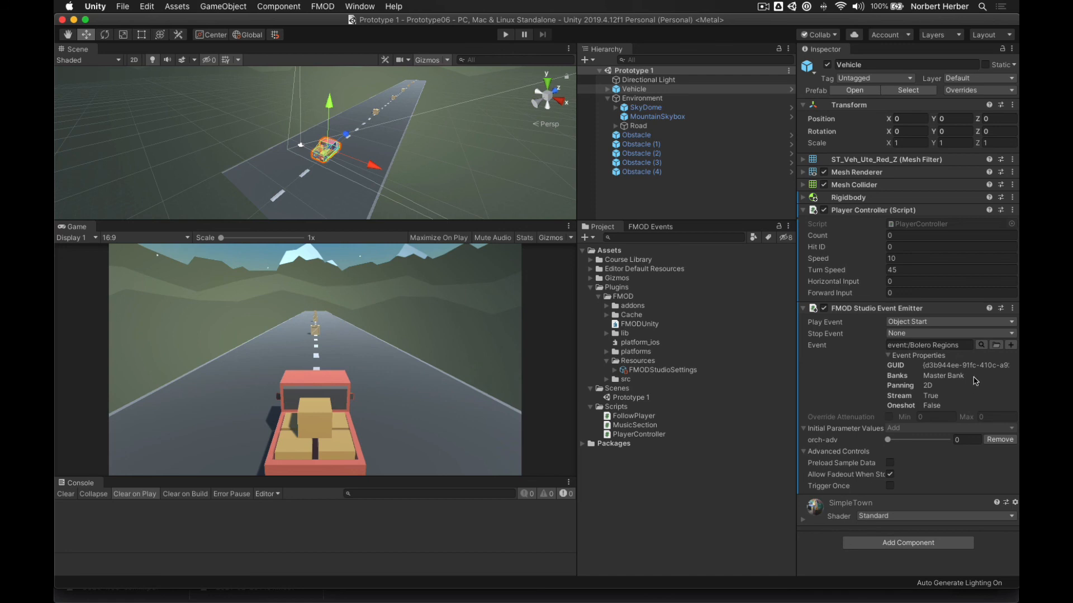
pyautogui.click(981, 346)
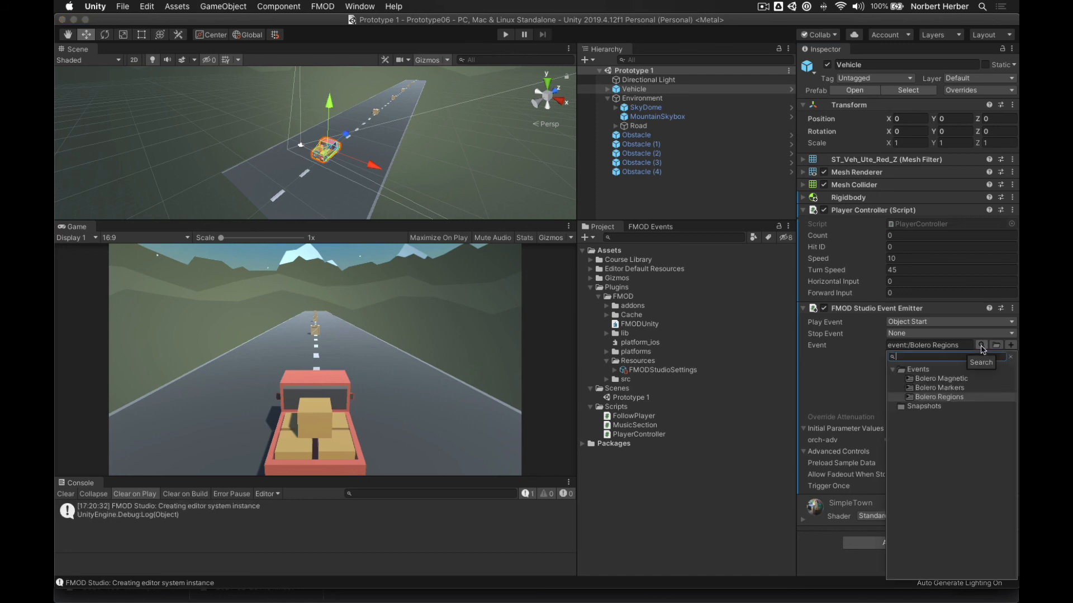
pyautogui.click(962, 380)
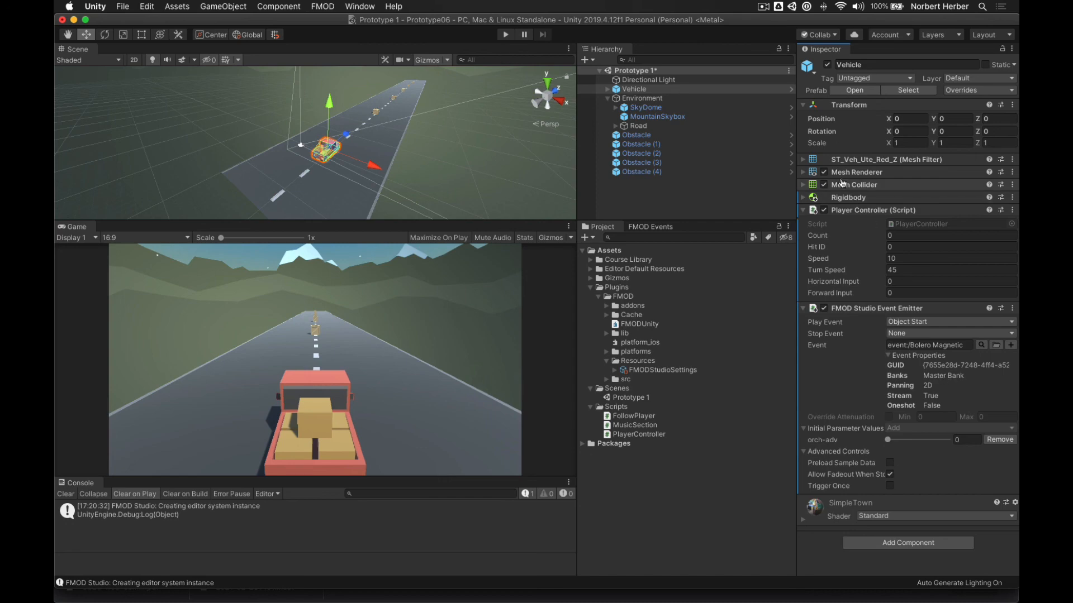
pyautogui.press('super+Tab')
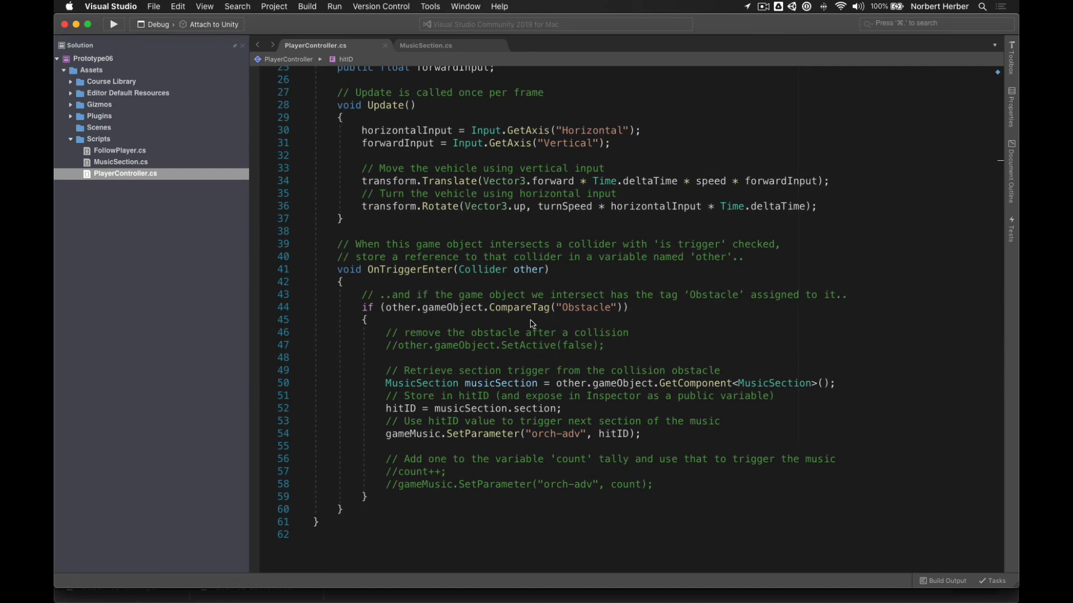
# - Go back to Unity after reading the code that passes hitID to orch-adv
pyautogui.press('super+Tab')
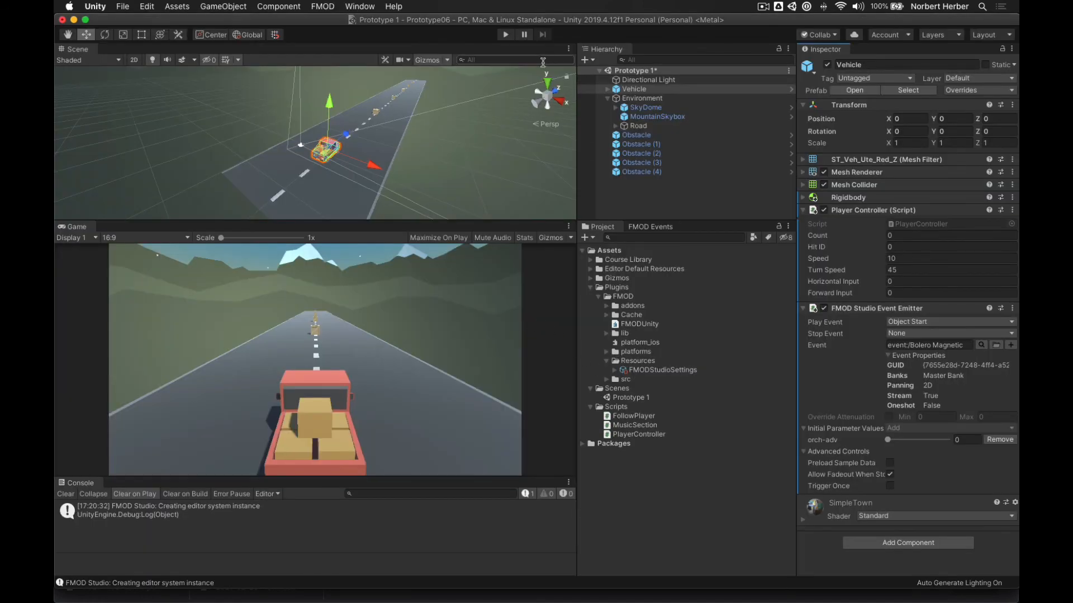
pyautogui.click(506, 35)
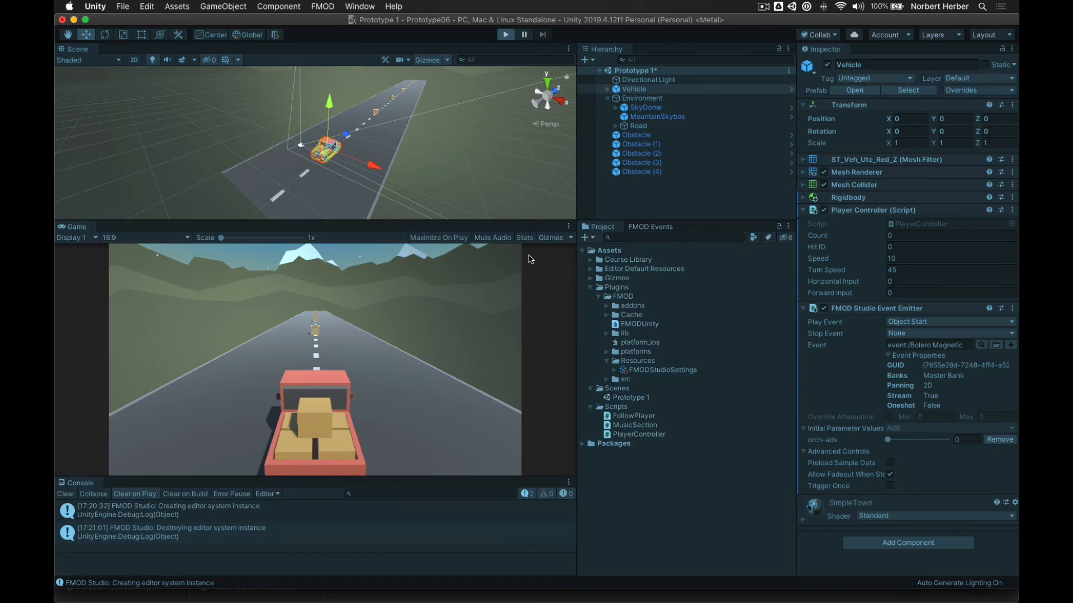
pyautogui.press('Up')
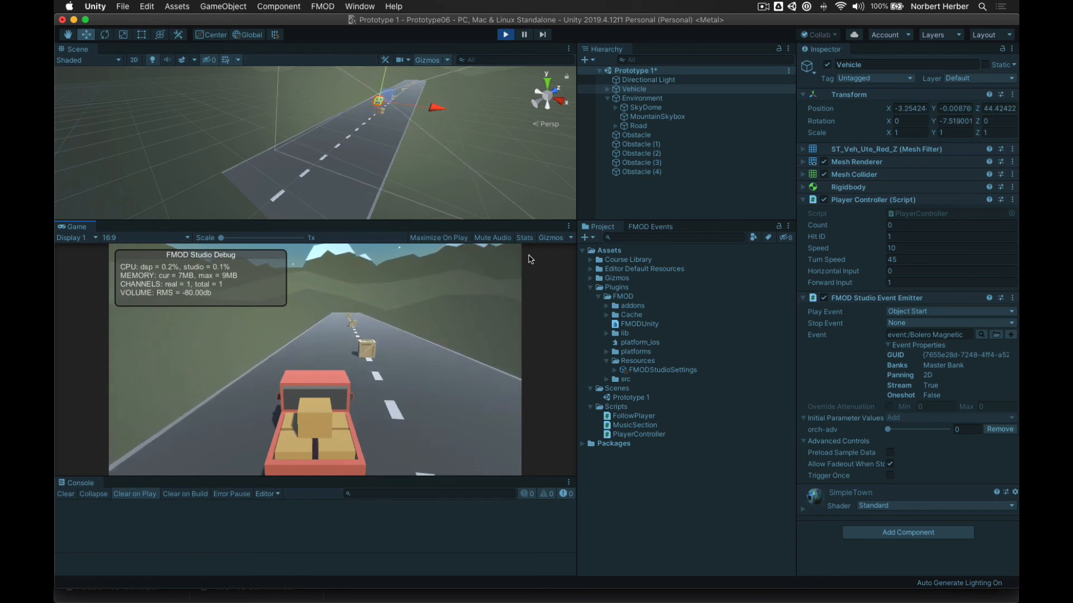
pyautogui.press('Right')
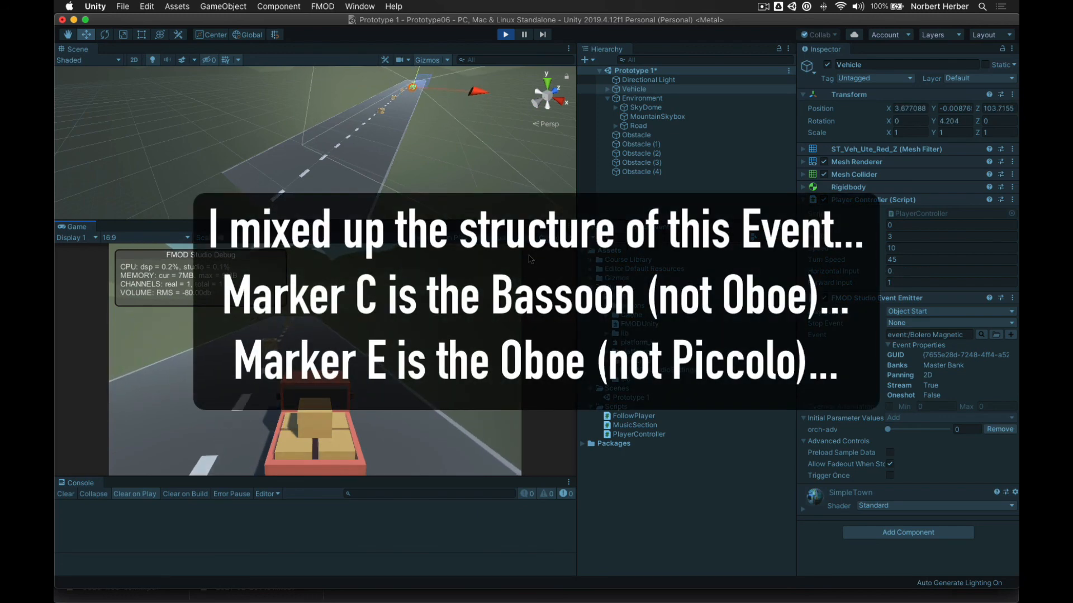
pyautogui.press('Left')
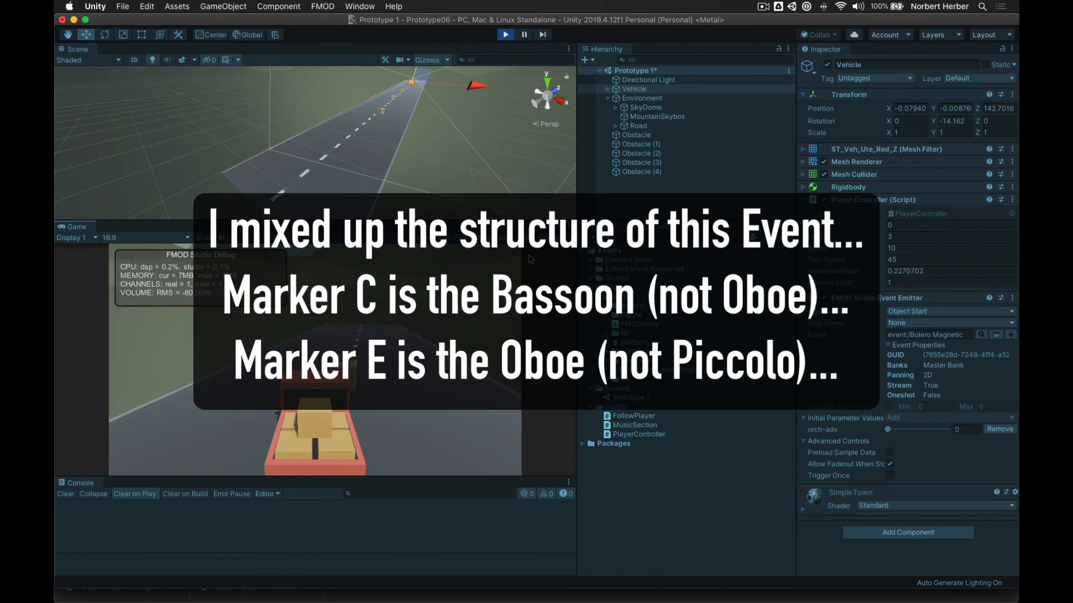
pyautogui.press('Right')
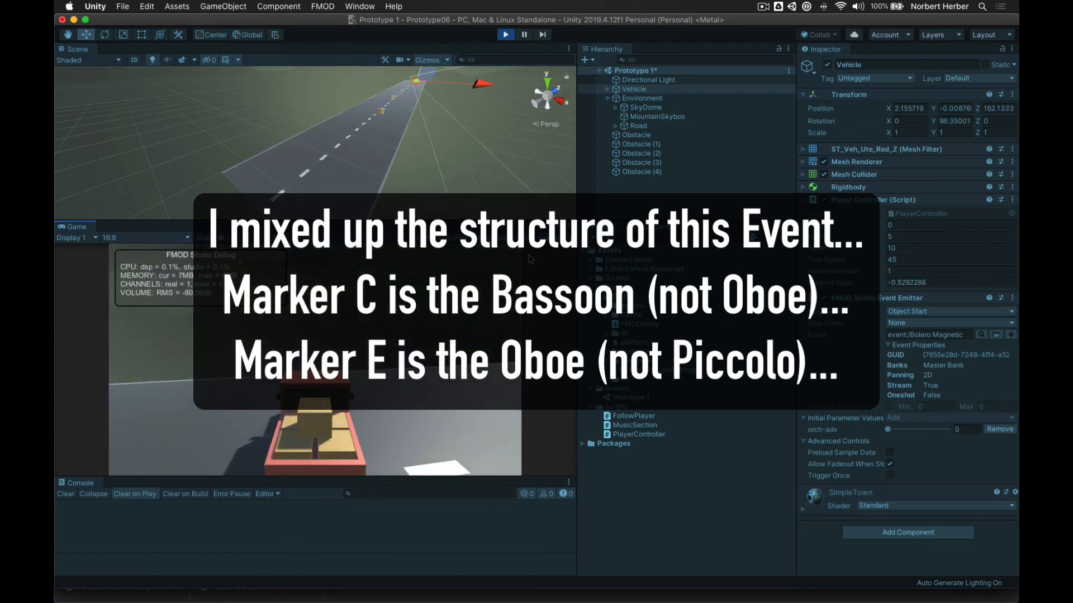
pyautogui.press('Down')
pyautogui.press('Up')
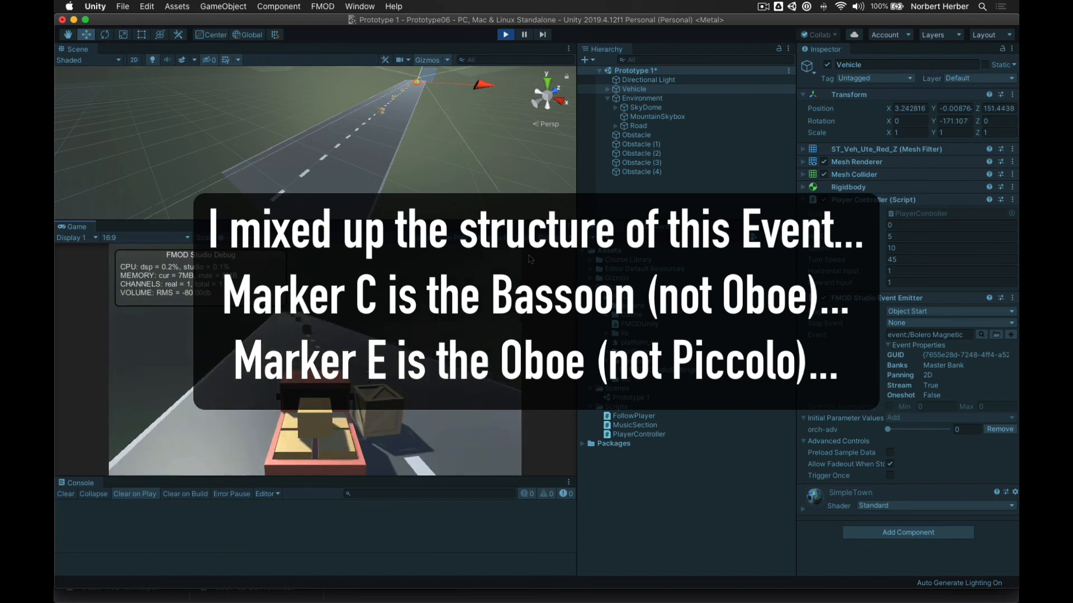
pyautogui.press('Left')
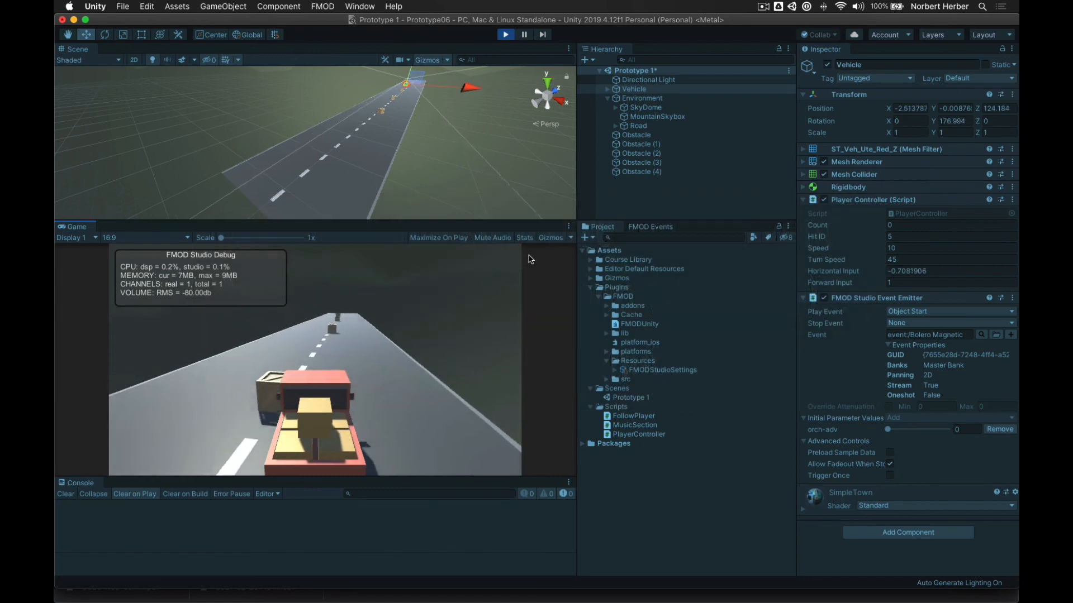
pyautogui.press('Right')
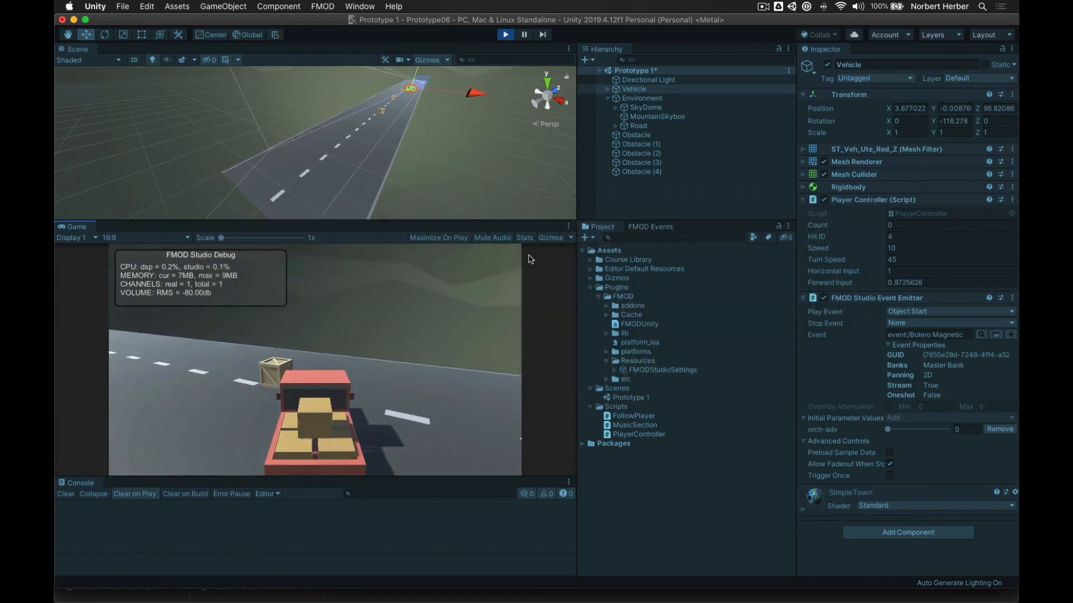
pyautogui.press('Down')
pyautogui.press('Up')
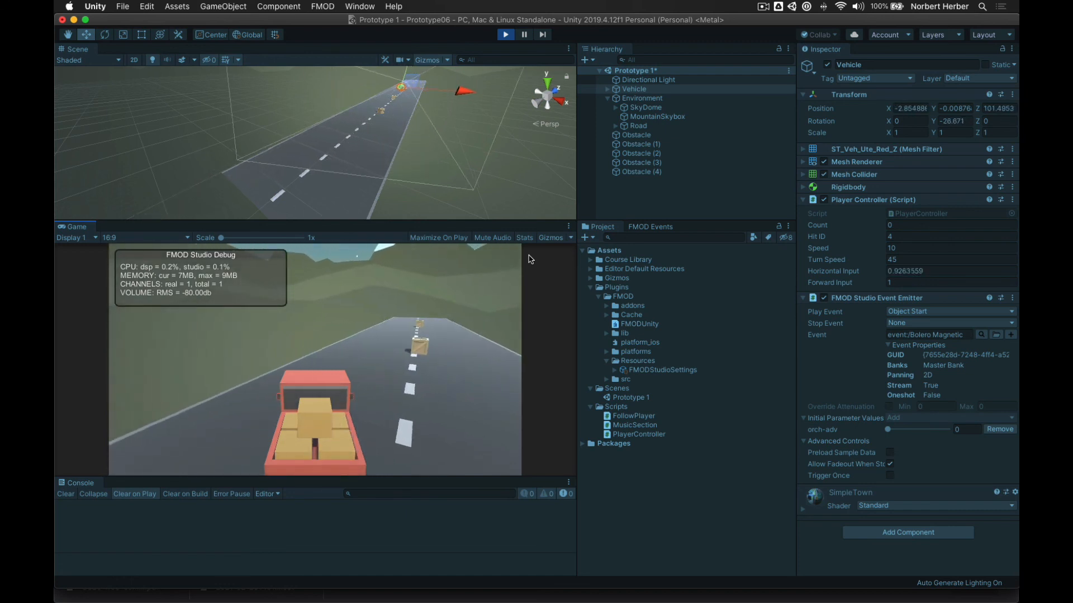
pyautogui.press('Right')
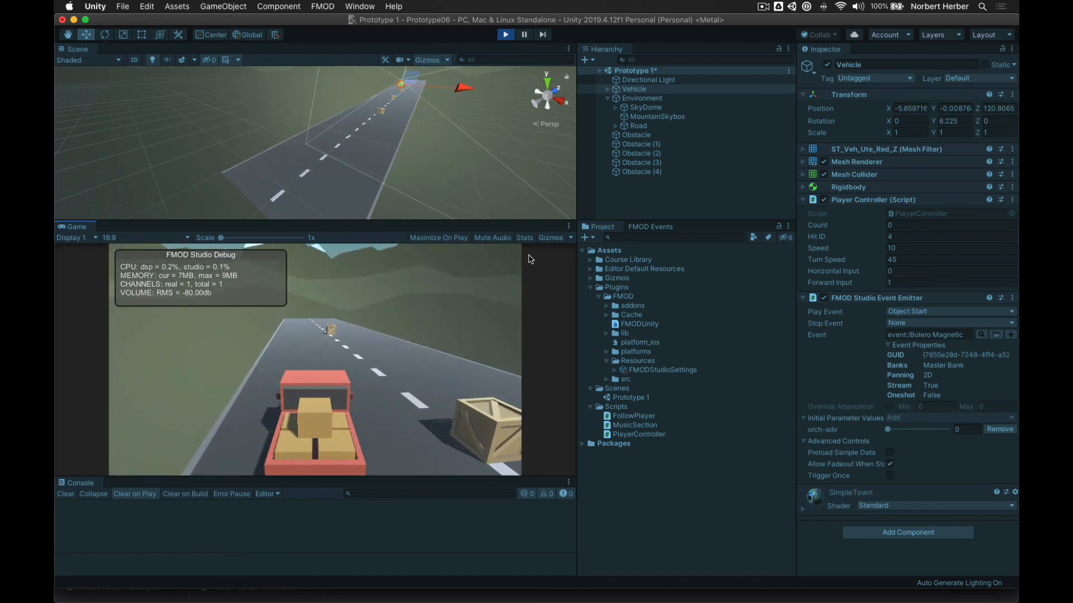
pyautogui.press('Left')
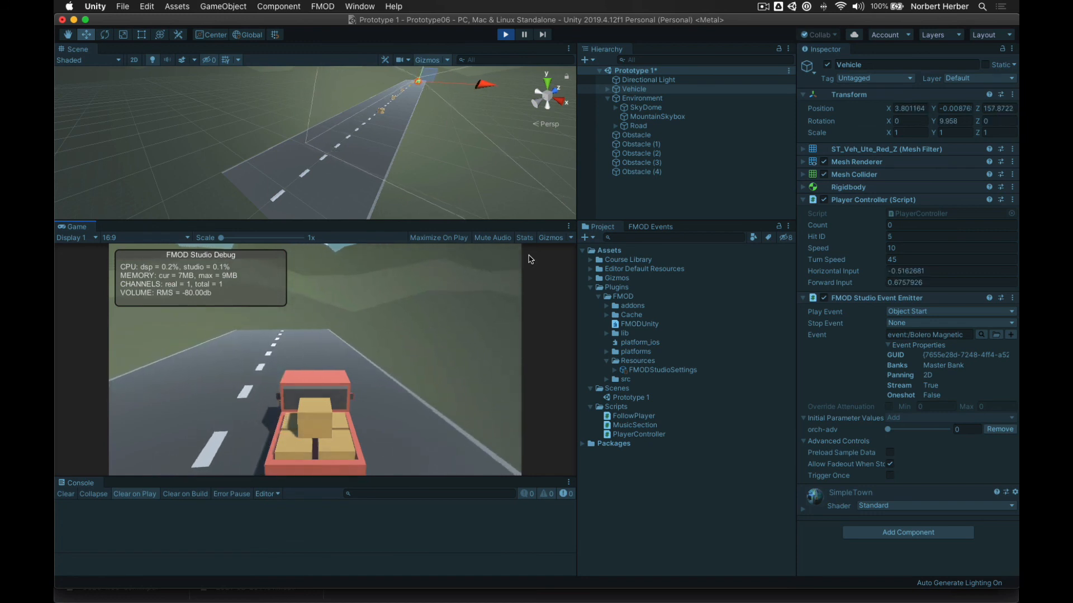
pyautogui.press('Up')
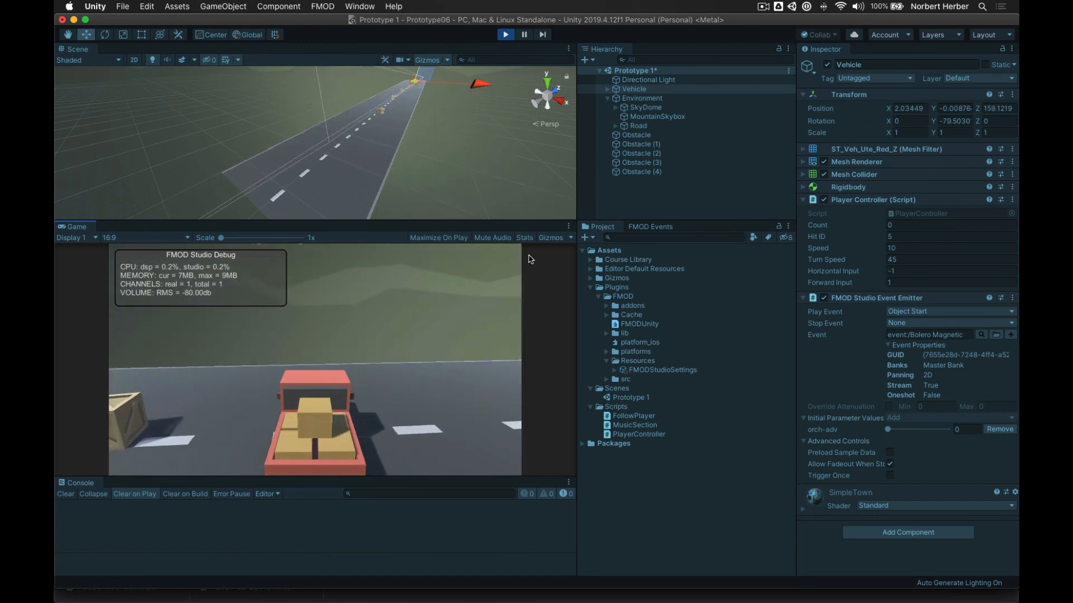
pyautogui.press('Down')
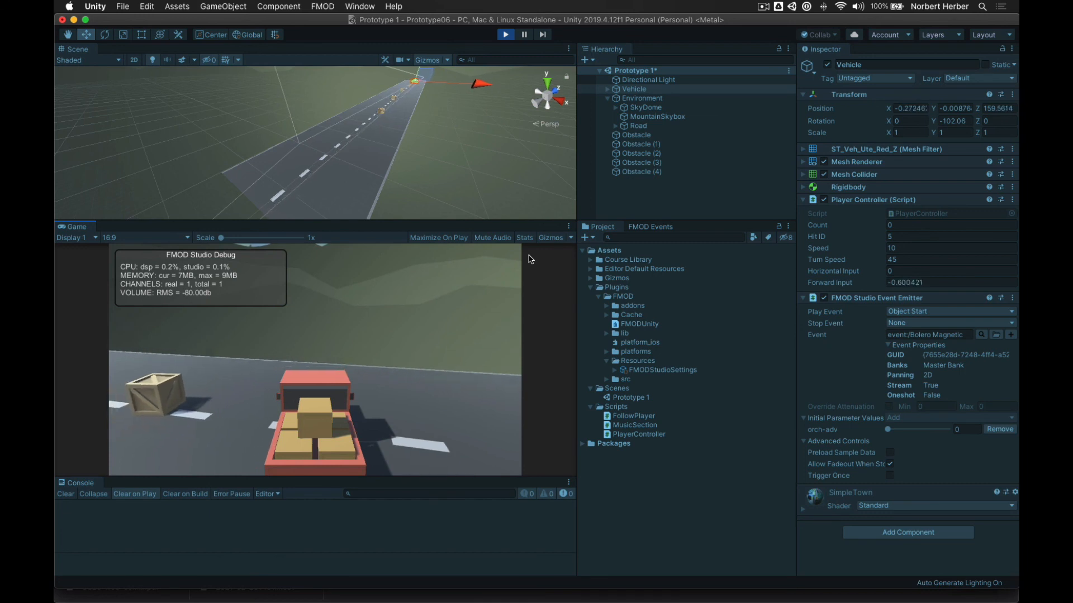
pyautogui.press('Right')
pyautogui.press('Up')
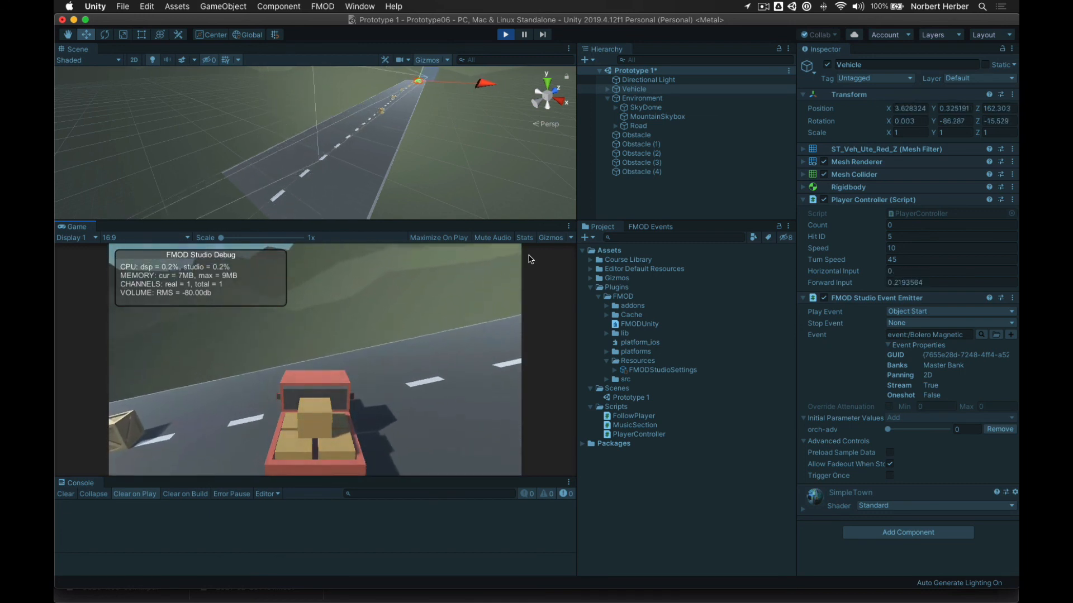
pyautogui.press('Left')
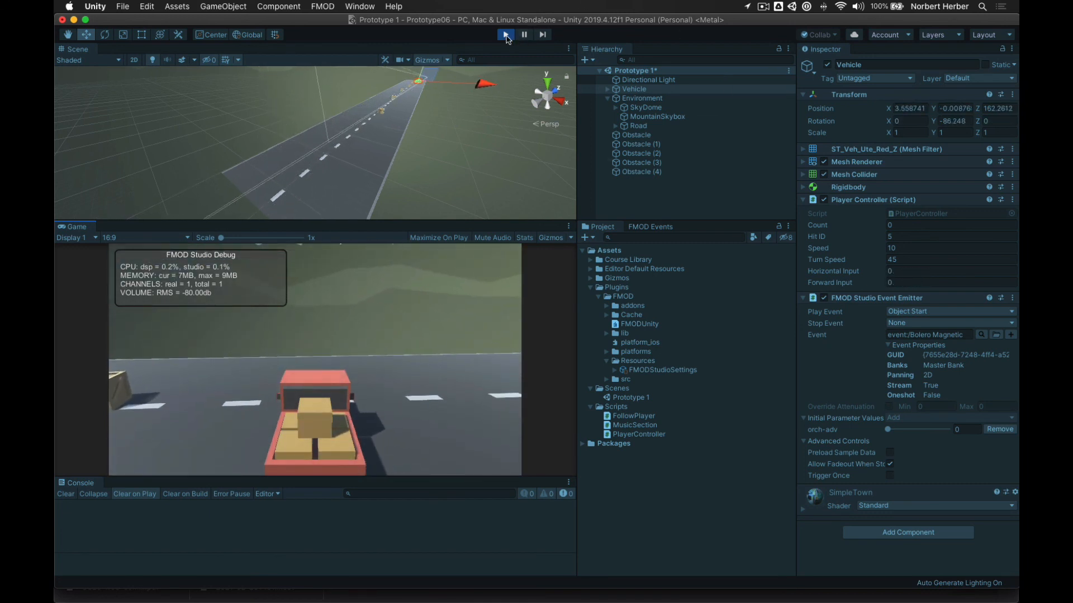
pyautogui.click(506, 35)
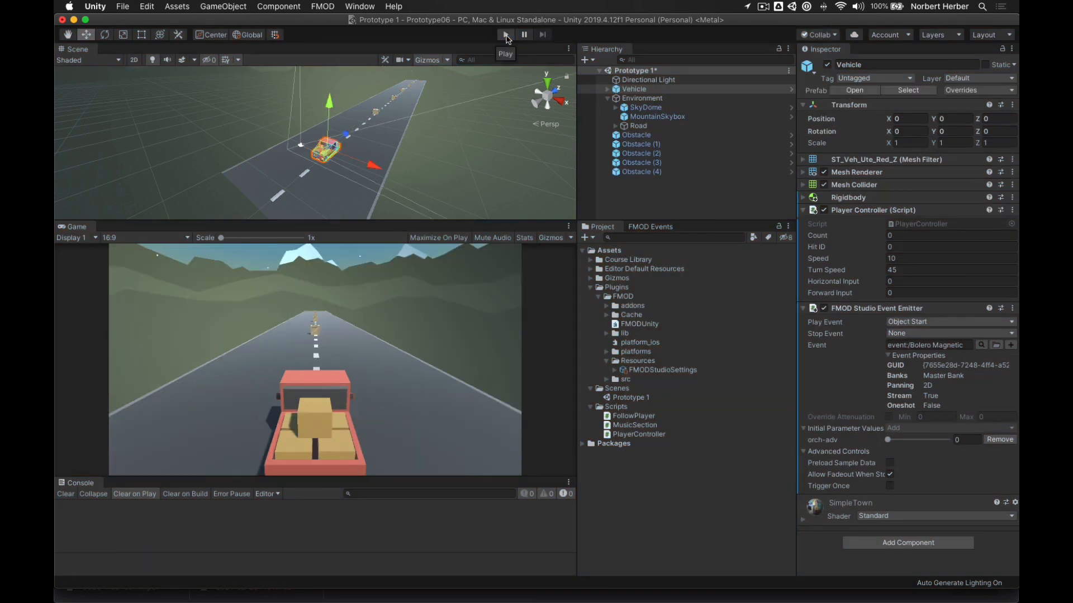